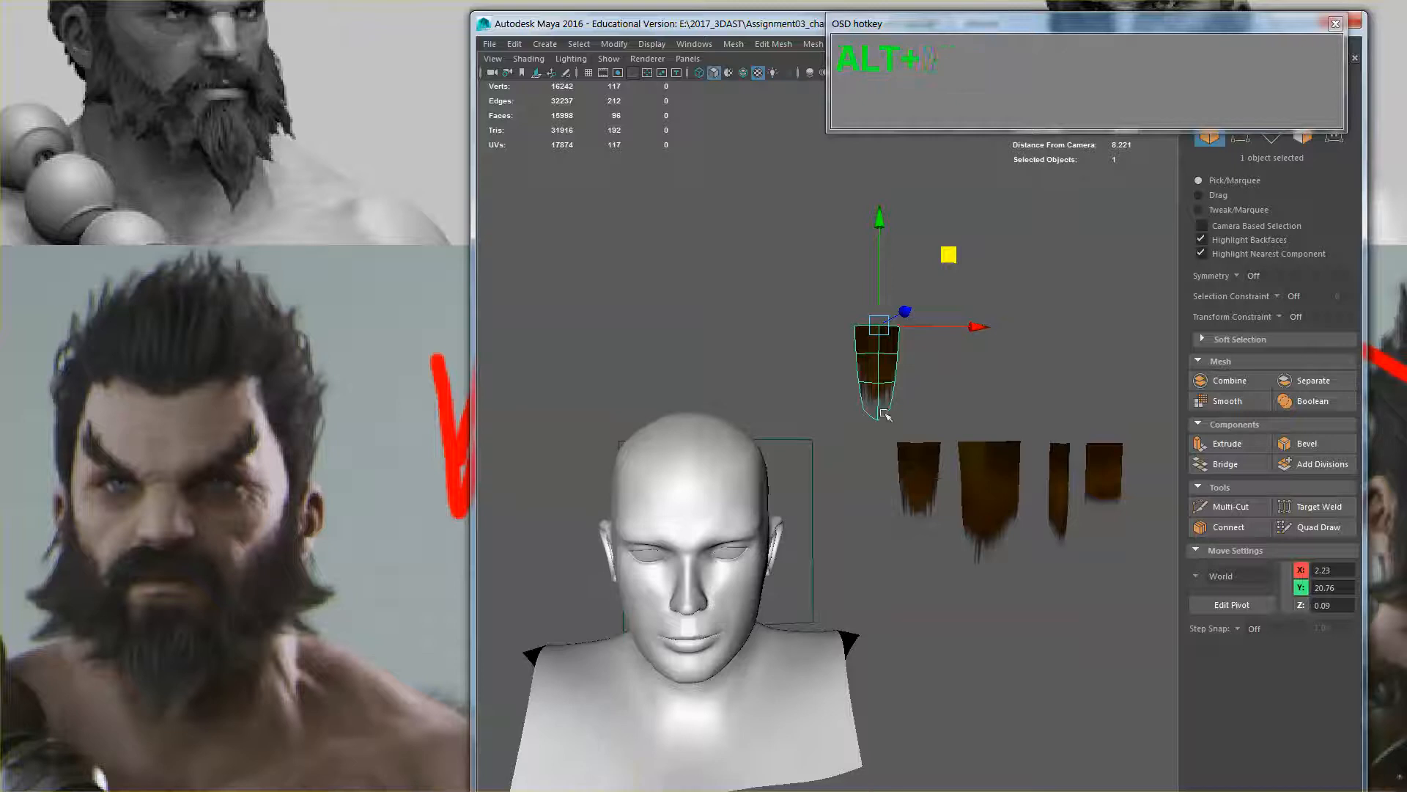
Move the selected hair card down to the head's forehead, at about X -0.40, Y 19.31, Z 1.23
alt+middle_drag(932, 233, 939, 266)
alt+drag(896, 336, 925, 408)
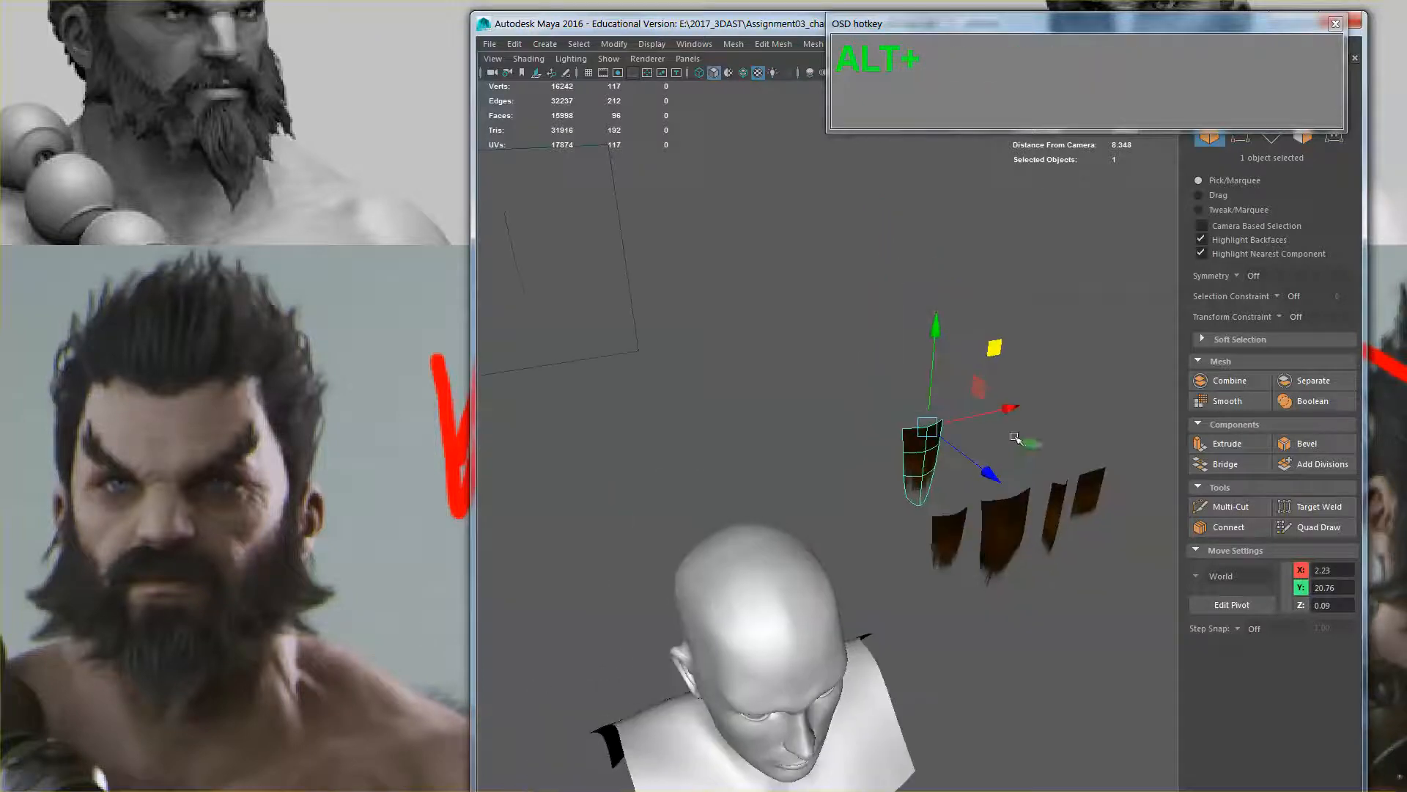
drag(1022, 440, 954, 648)
alt+drag(865, 652, 1040, 449)
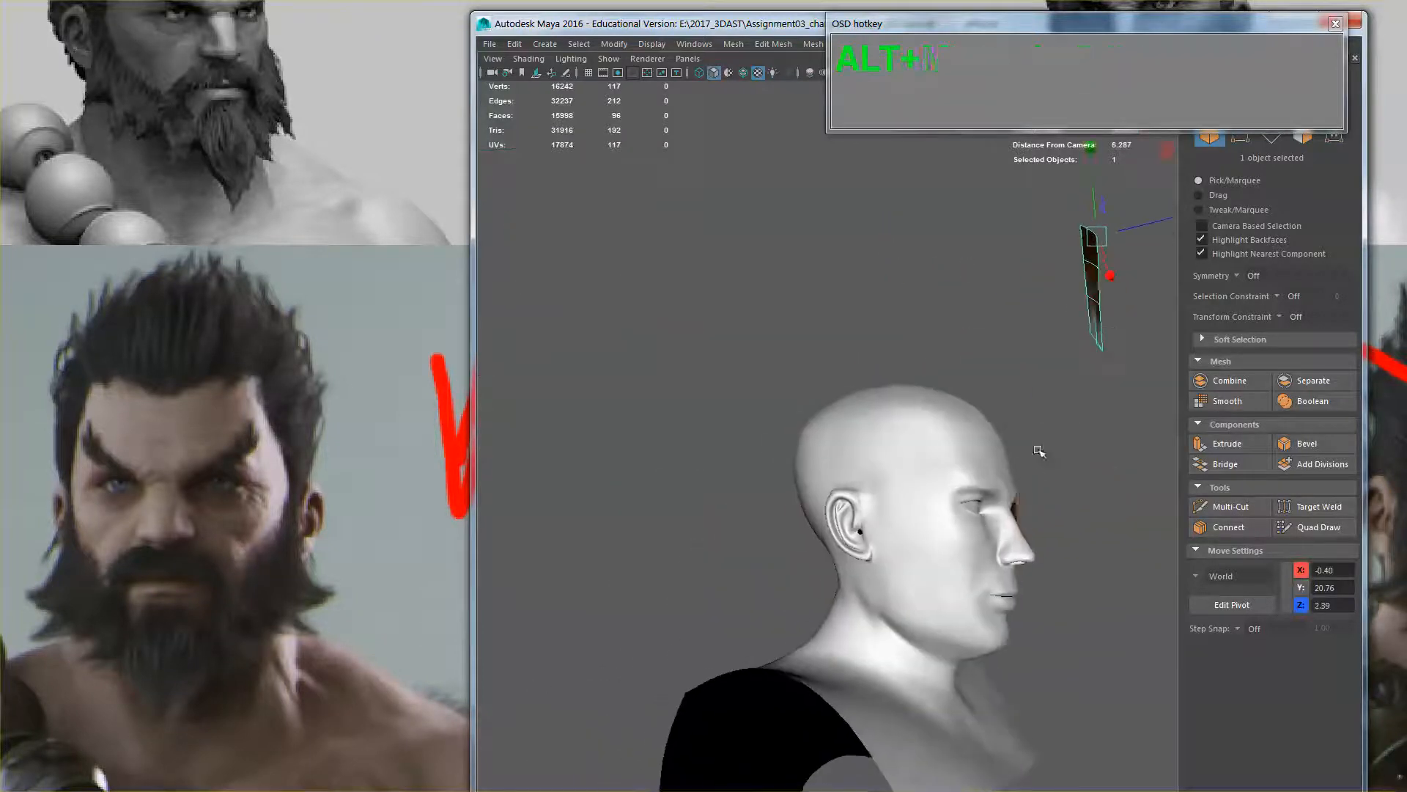
alt+middle_drag(1040, 449, 930, 589)
drag(1045, 290, 933, 457)
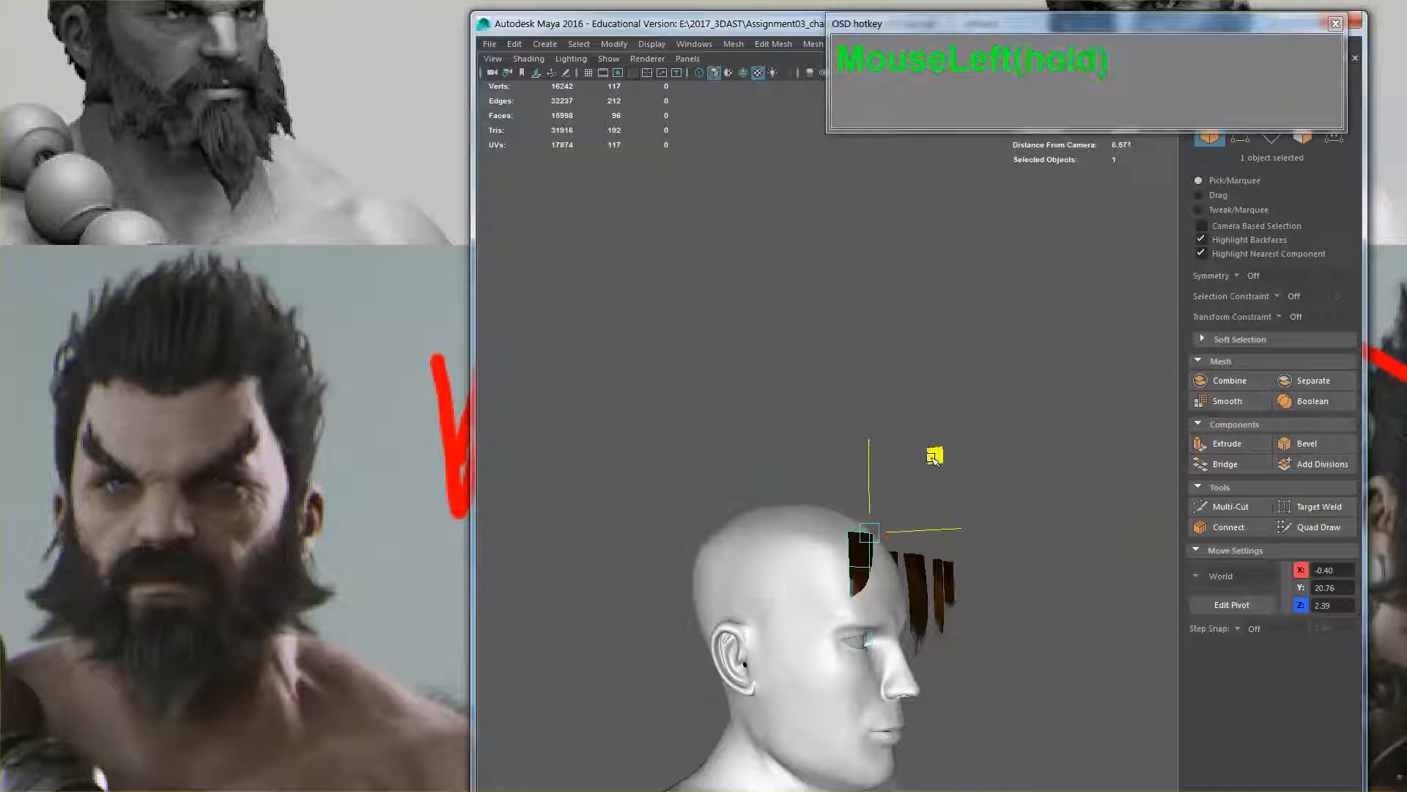
Set the Snap Together Tool to move objects only
click(612, 46)
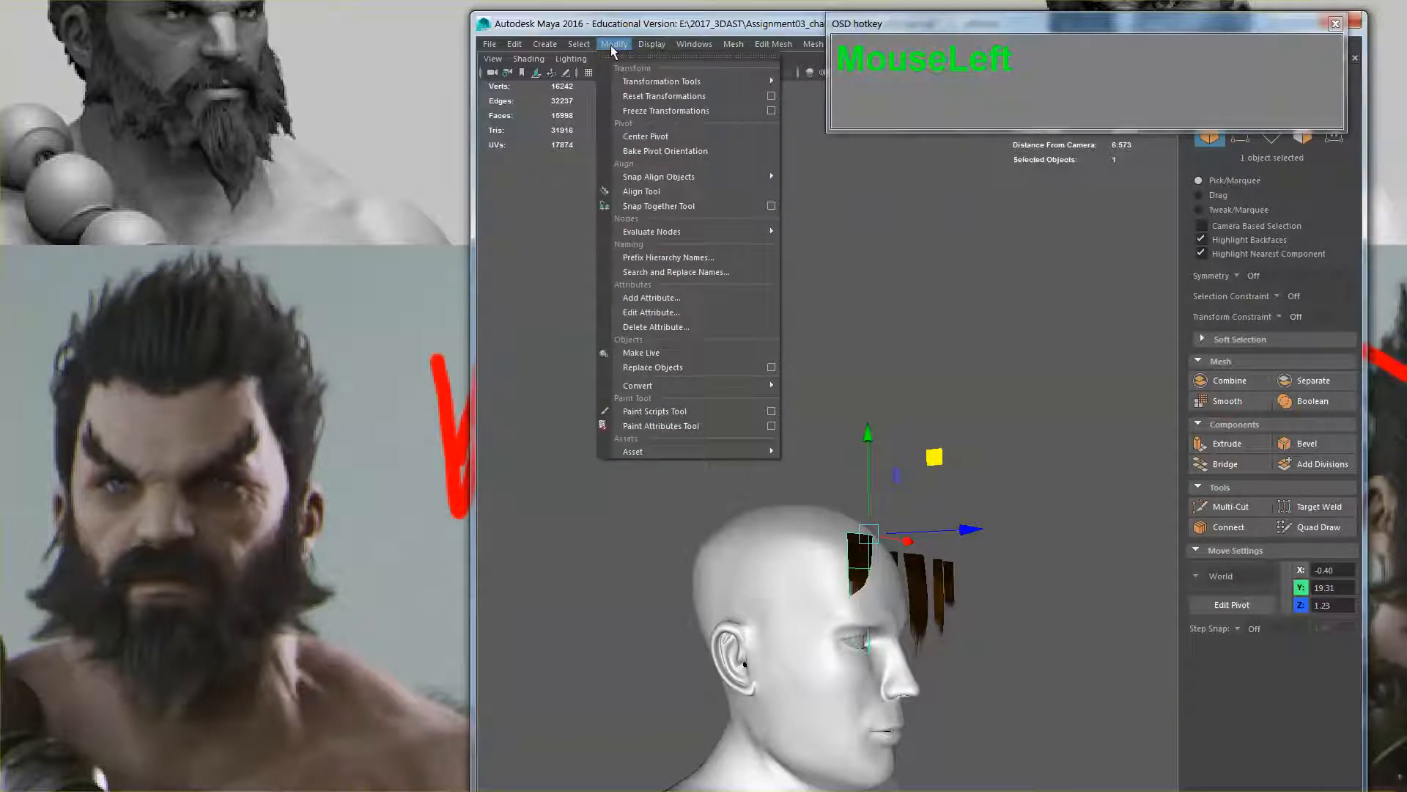
click(774, 206)
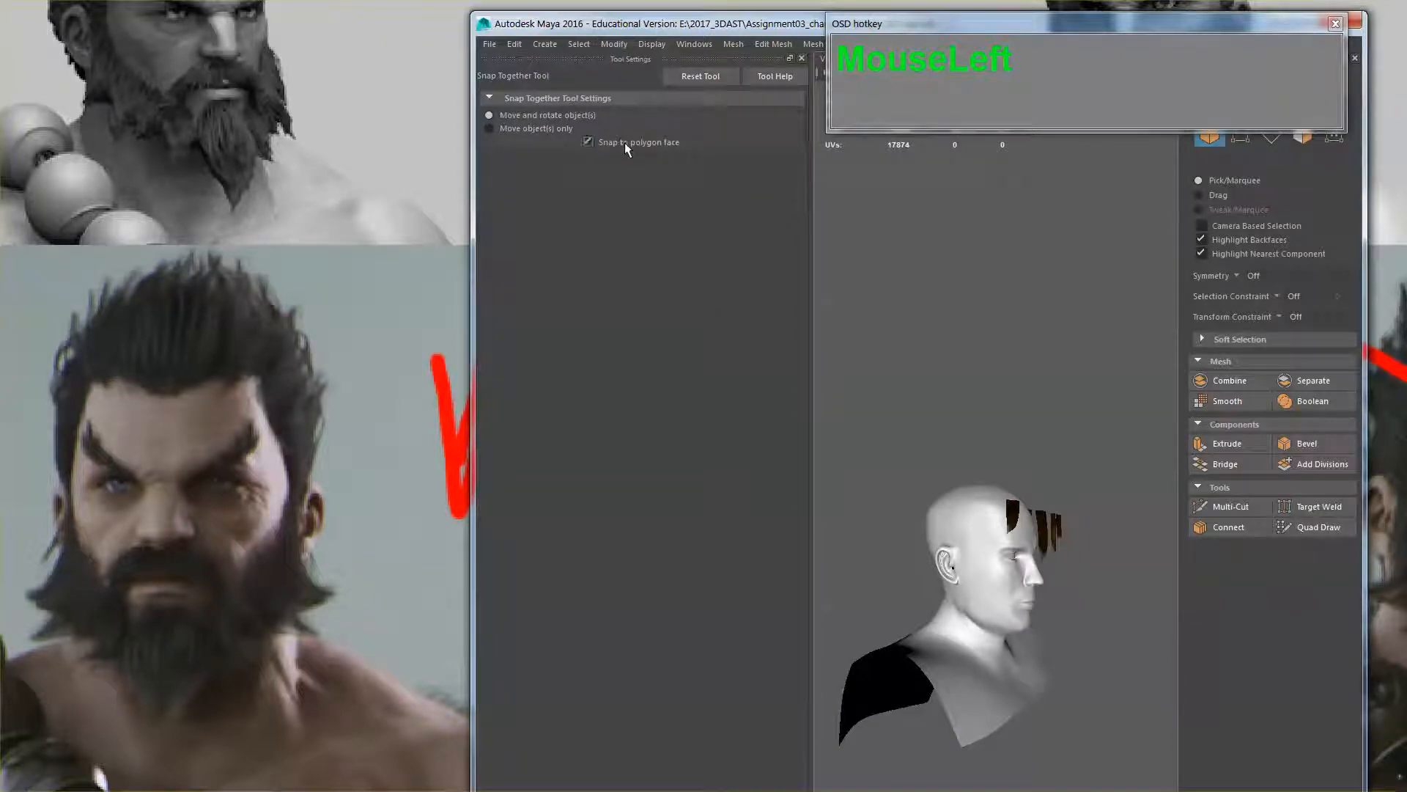
click(525, 132)
Lift the hair card clear of the head and reactivate the Snap Together Tool
alt+right_drag(962, 359, 1037, 475)
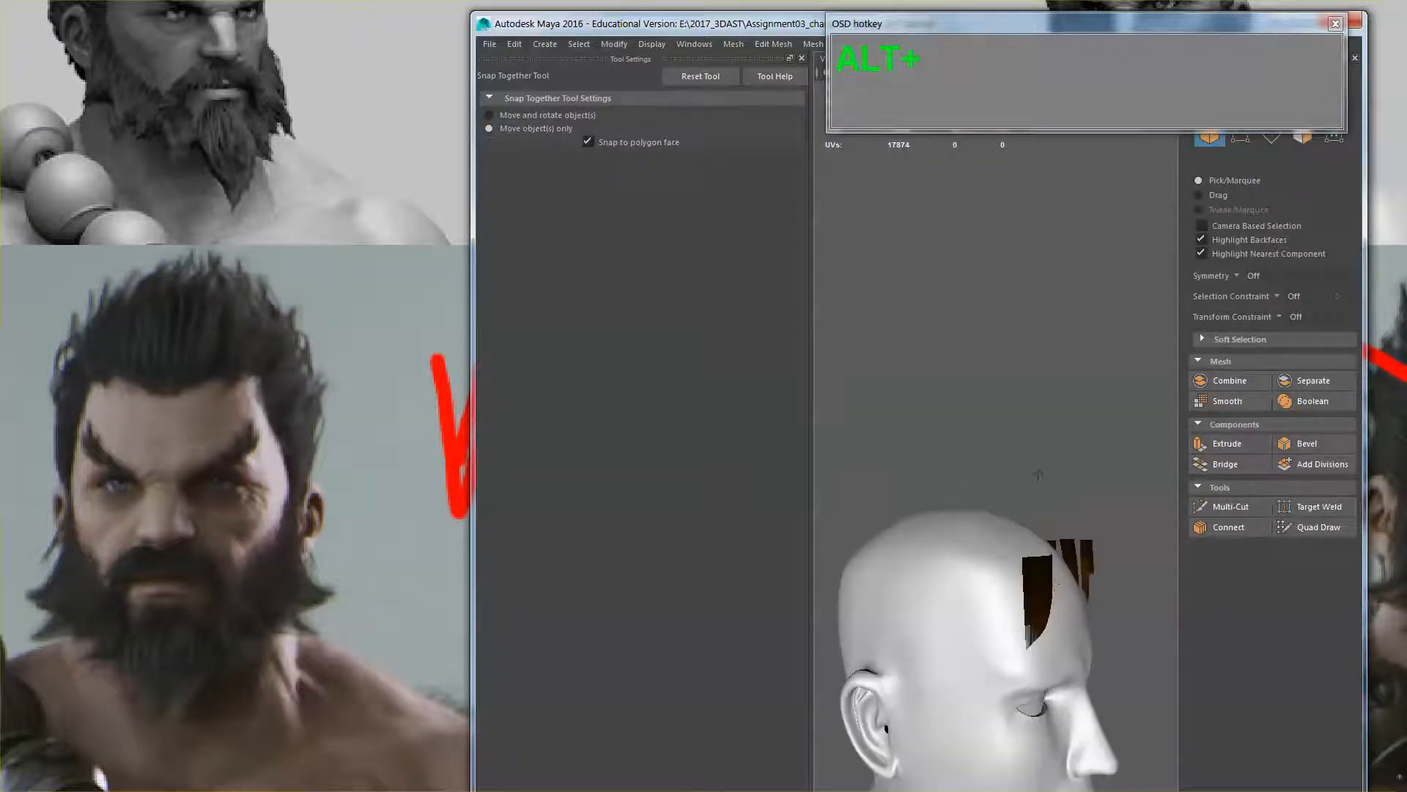
alt+drag(1056, 575, 1028, 576)
key(w)
click(1027, 579)
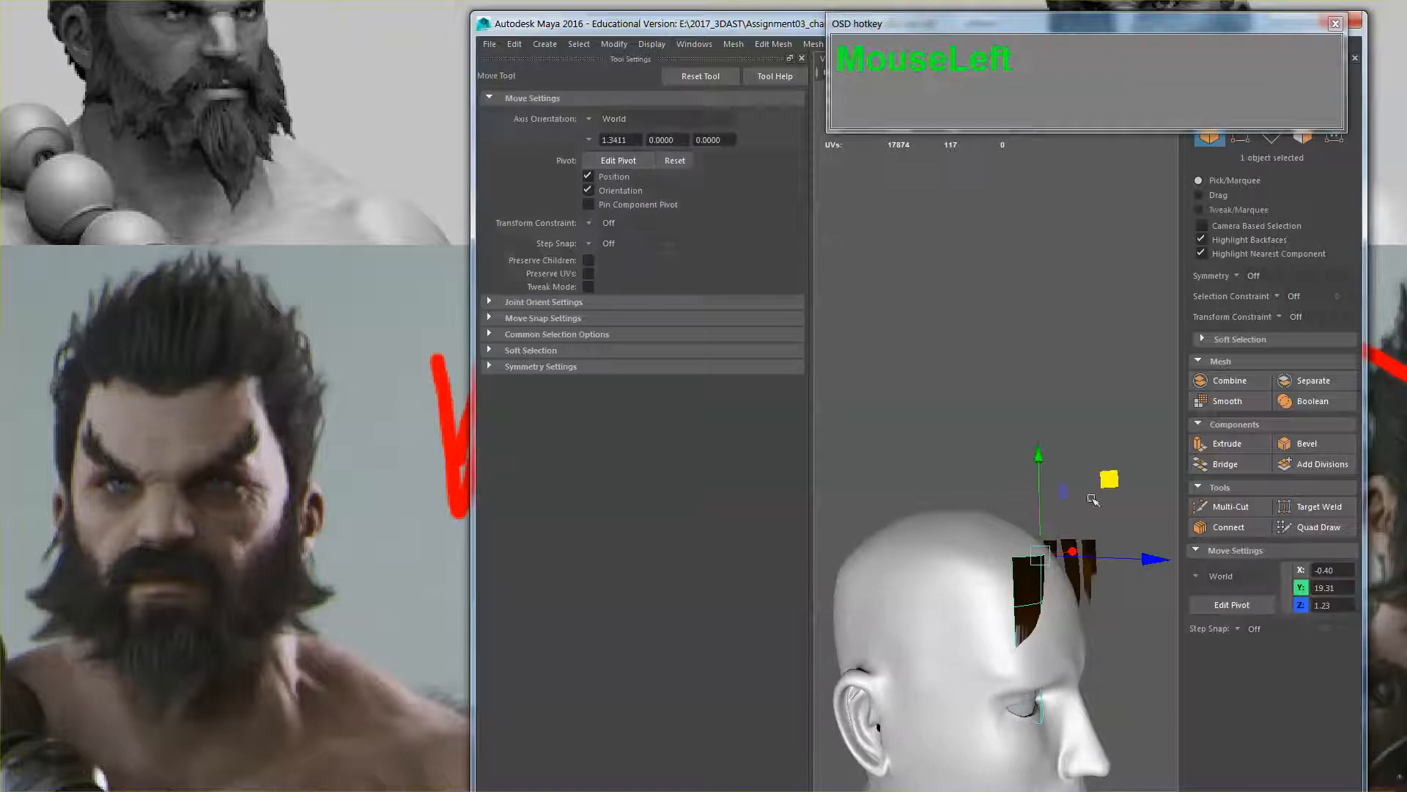
drag(1109, 481, 1132, 242)
key(y)
Snap the hair card onto the front of the scalp with the Snap Together Tool
alt+drag(1026, 370, 1065, 437)
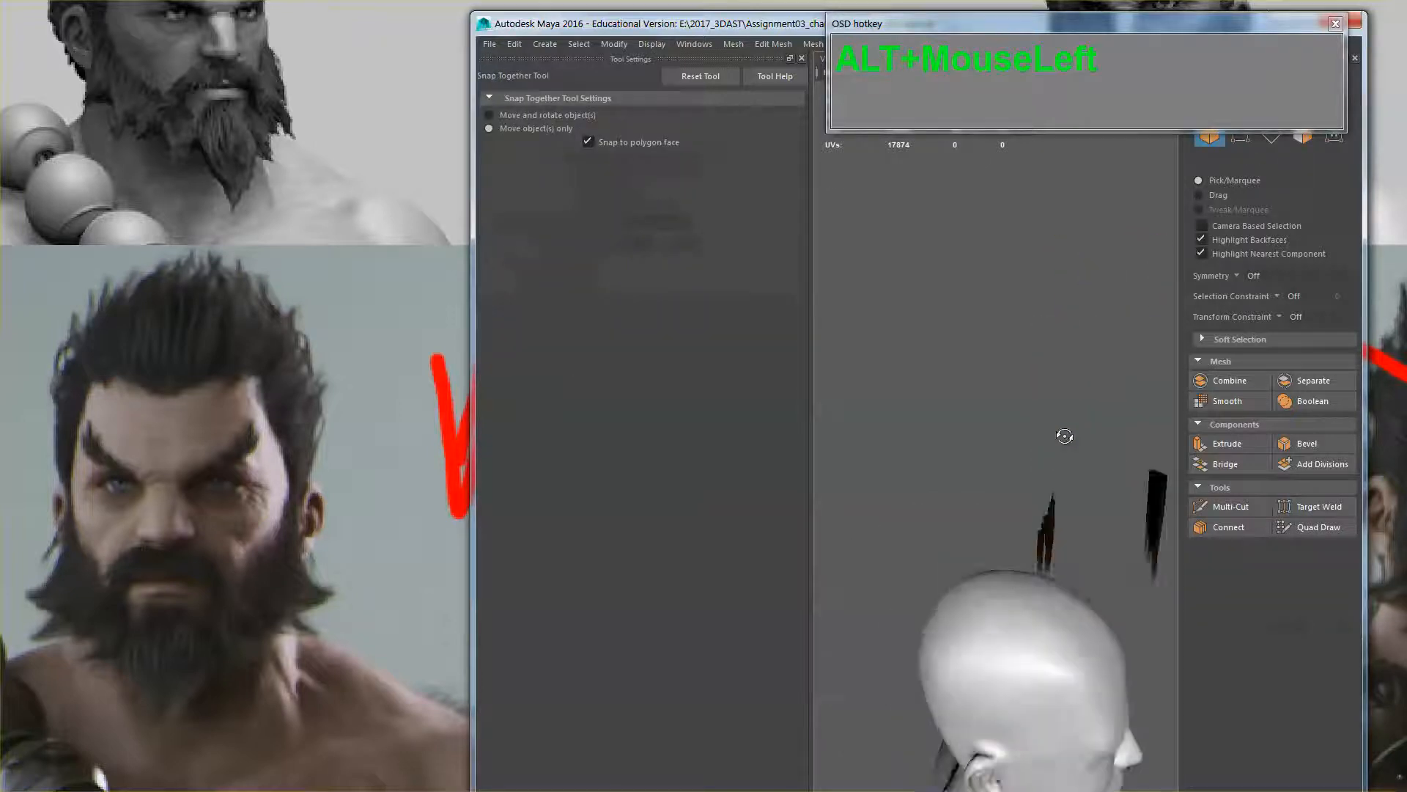
alt+middle_drag(1072, 437, 986, 437)
alt+drag(986, 437, 960, 432)
click(965, 451)
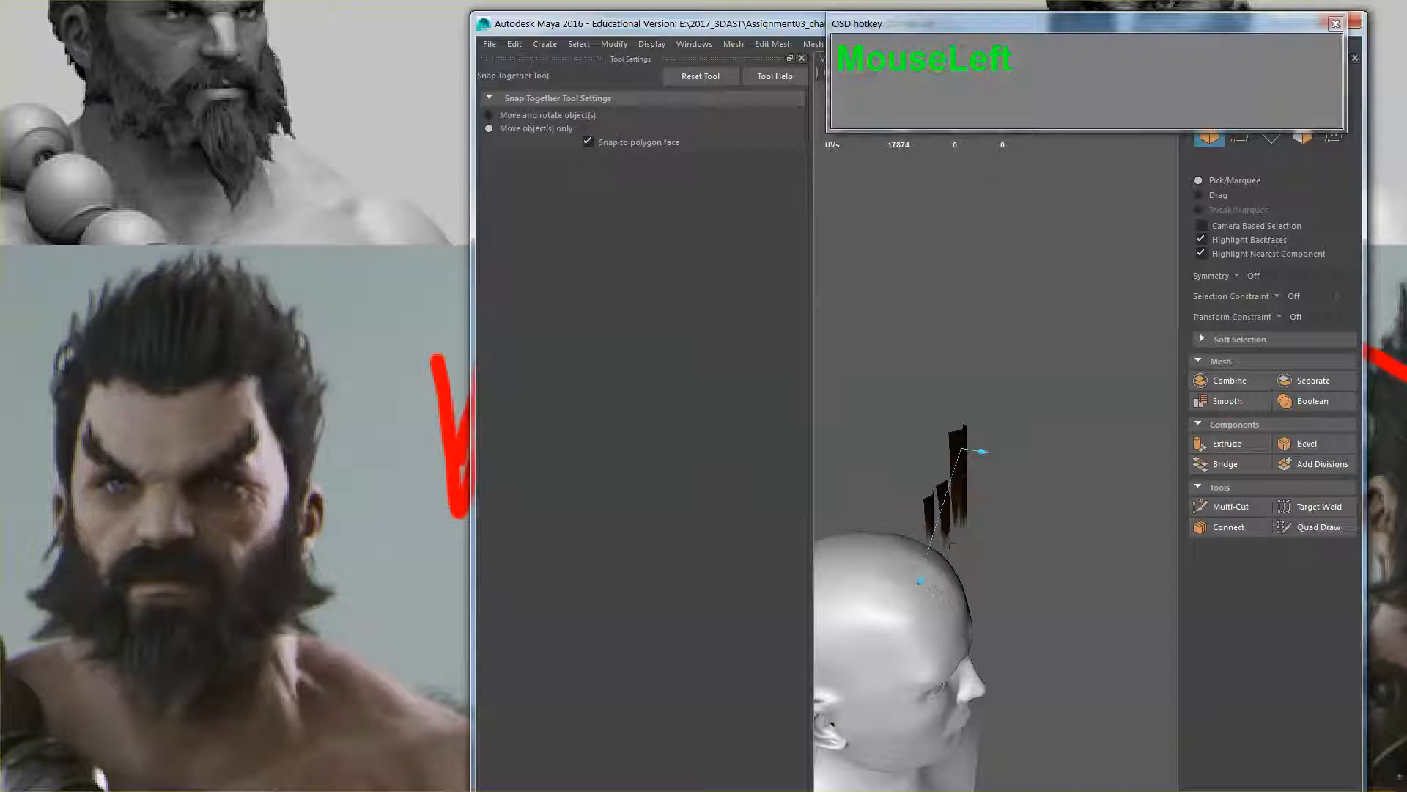
key(Return)
alt+drag(951, 545, 990, 484)
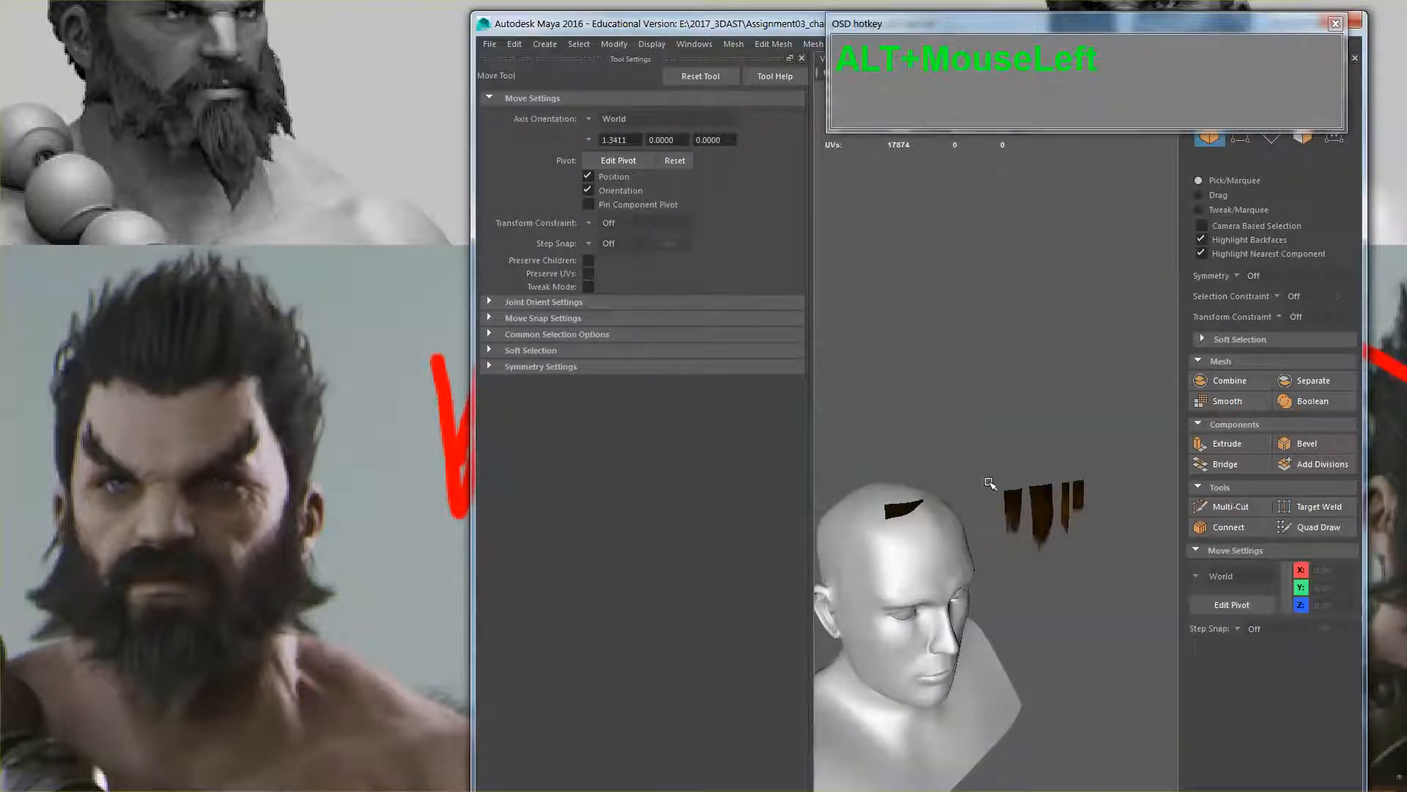
Select the snapped hair card for rotation and close the tool settings
key(e)
click(907, 506)
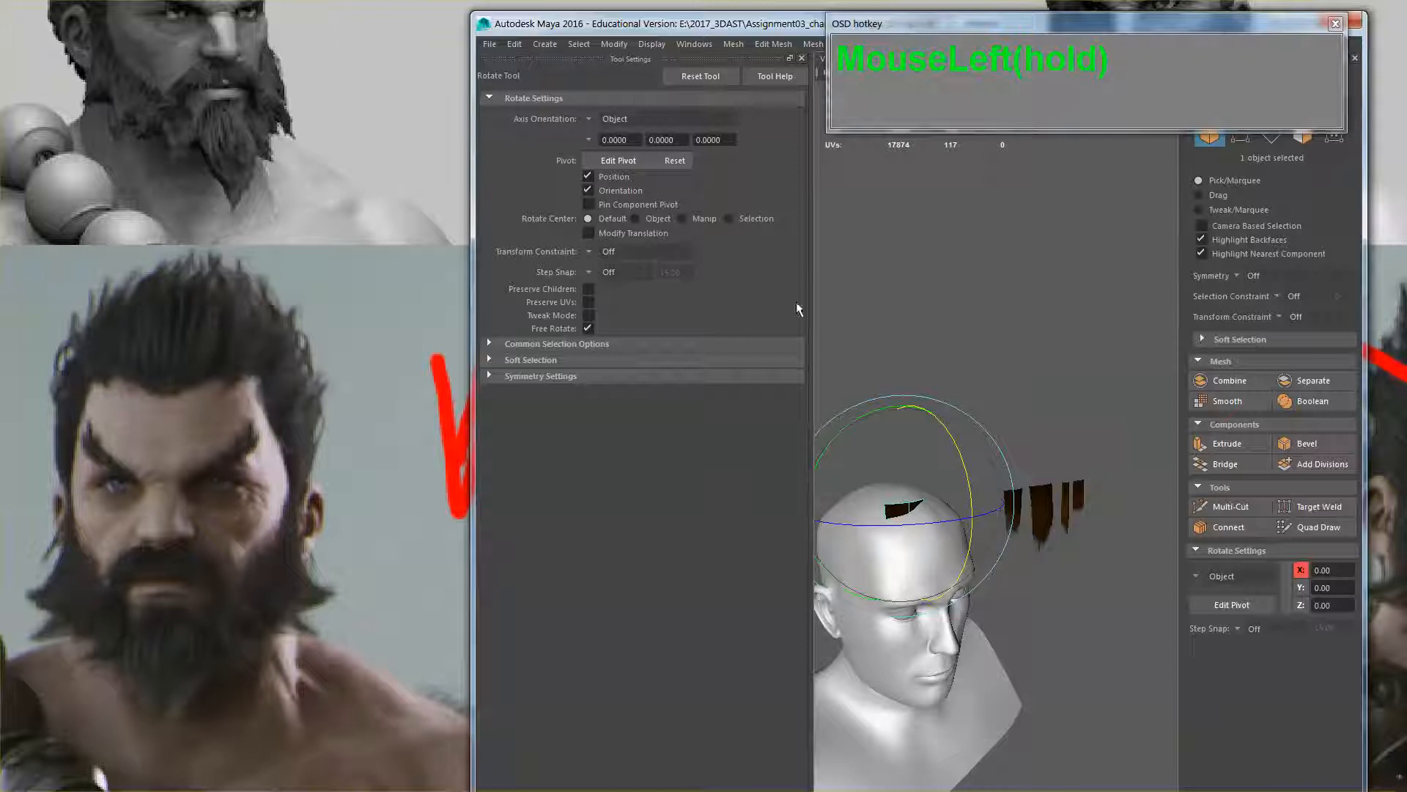
click(801, 58)
alt+middle_drag(873, 472, 804, 466)
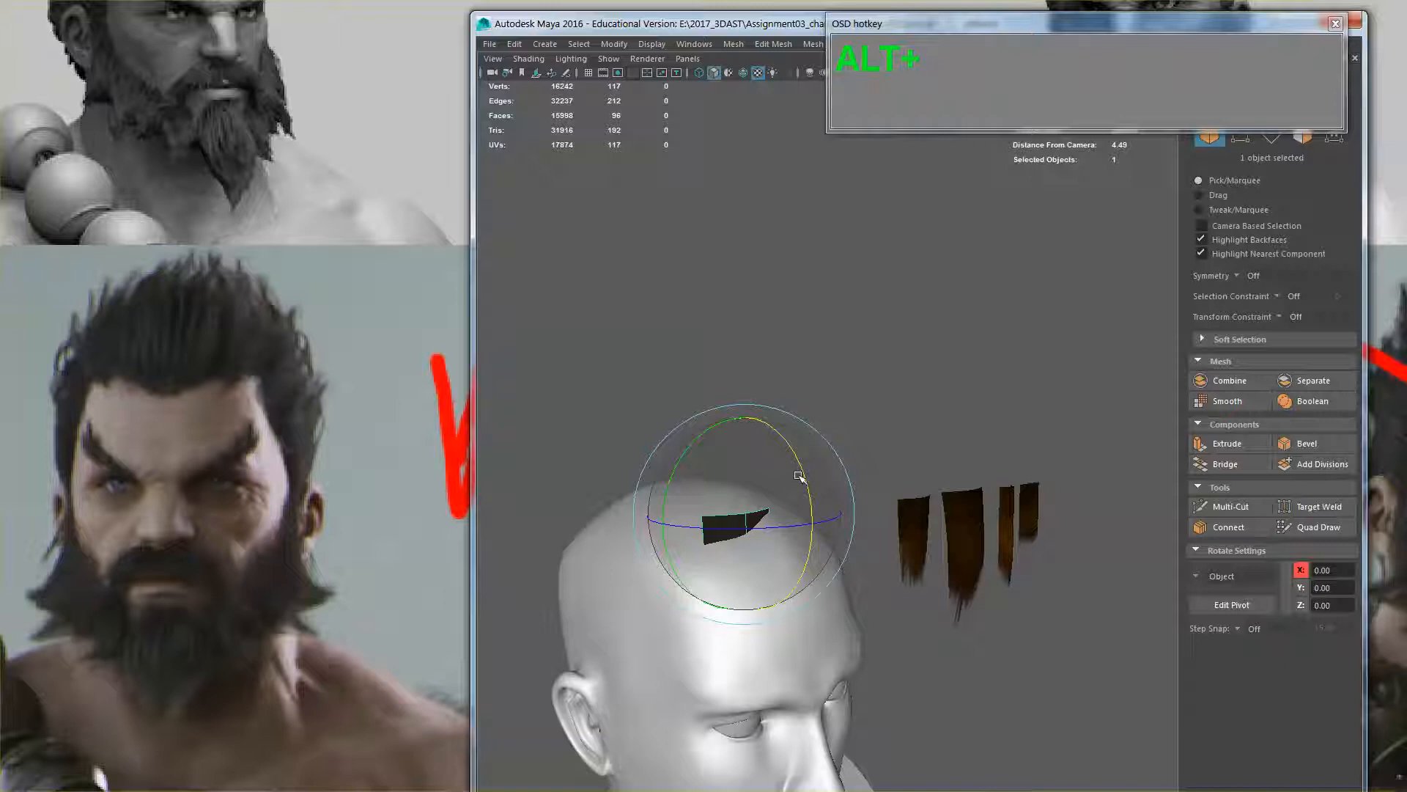
key(w)
drag(794, 449, 836, 344)
key(ctrl+z)
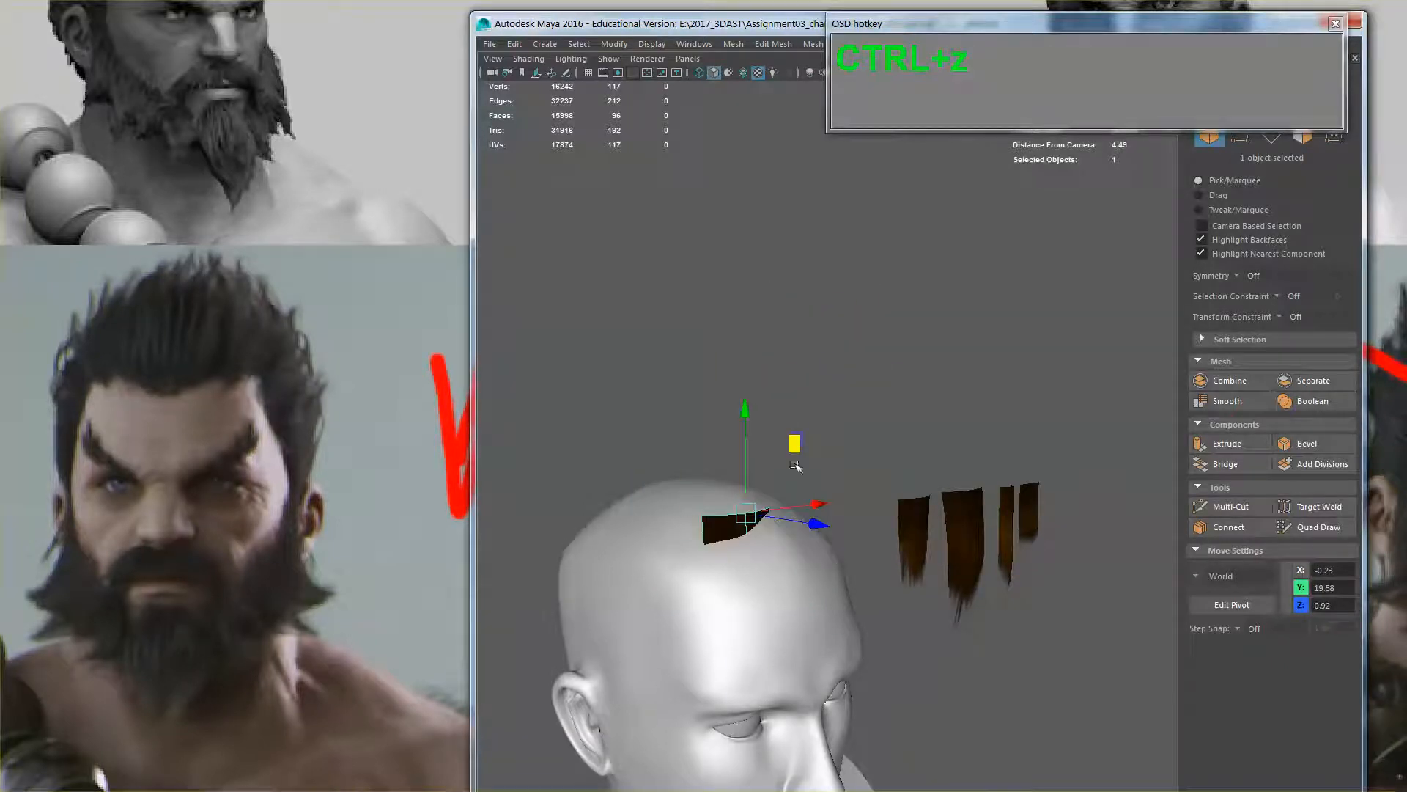
Rotate the hair card so that its tip sweeps up and back over the scalp from the forehead
key(e)
drag(804, 462, 772, 462)
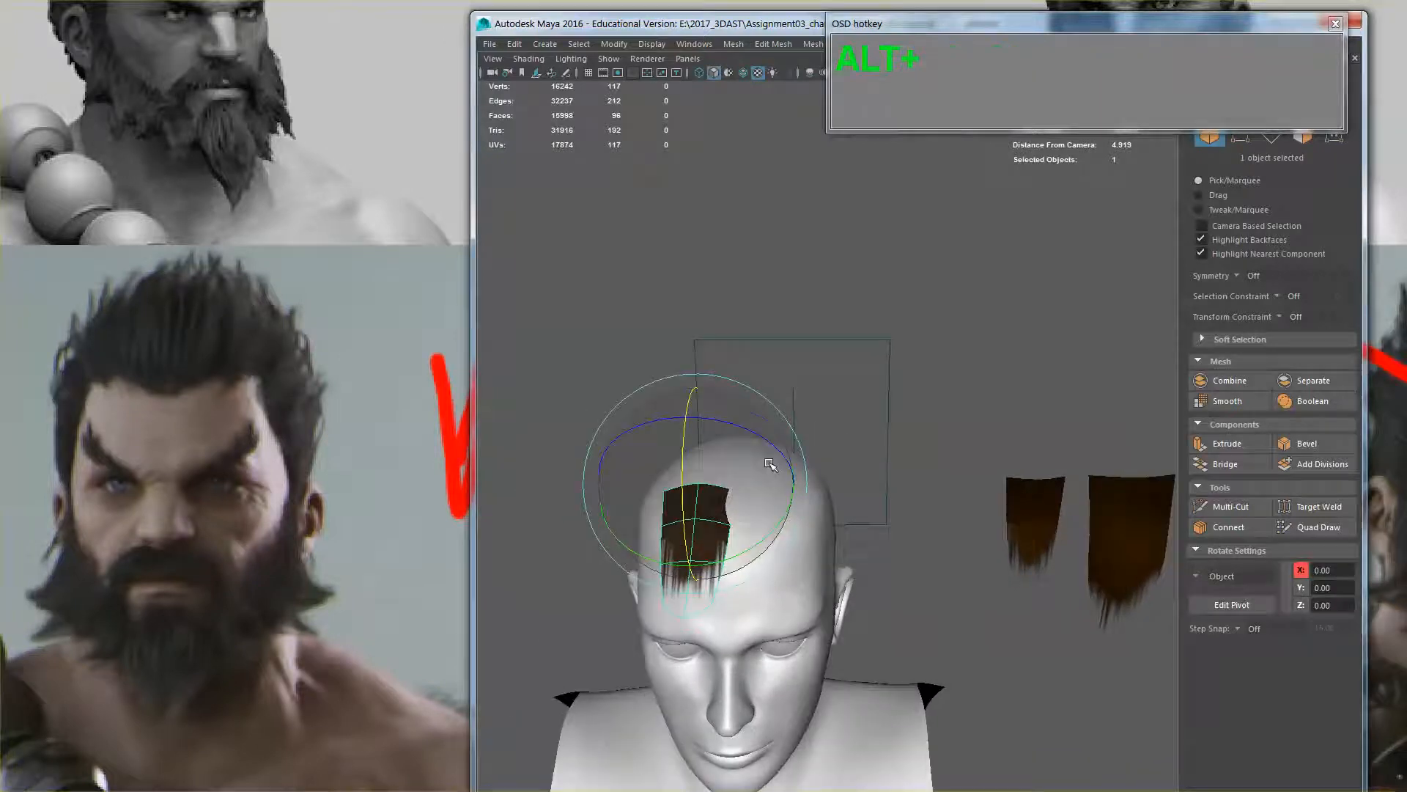
drag(778, 529, 916, 495)
key(w)
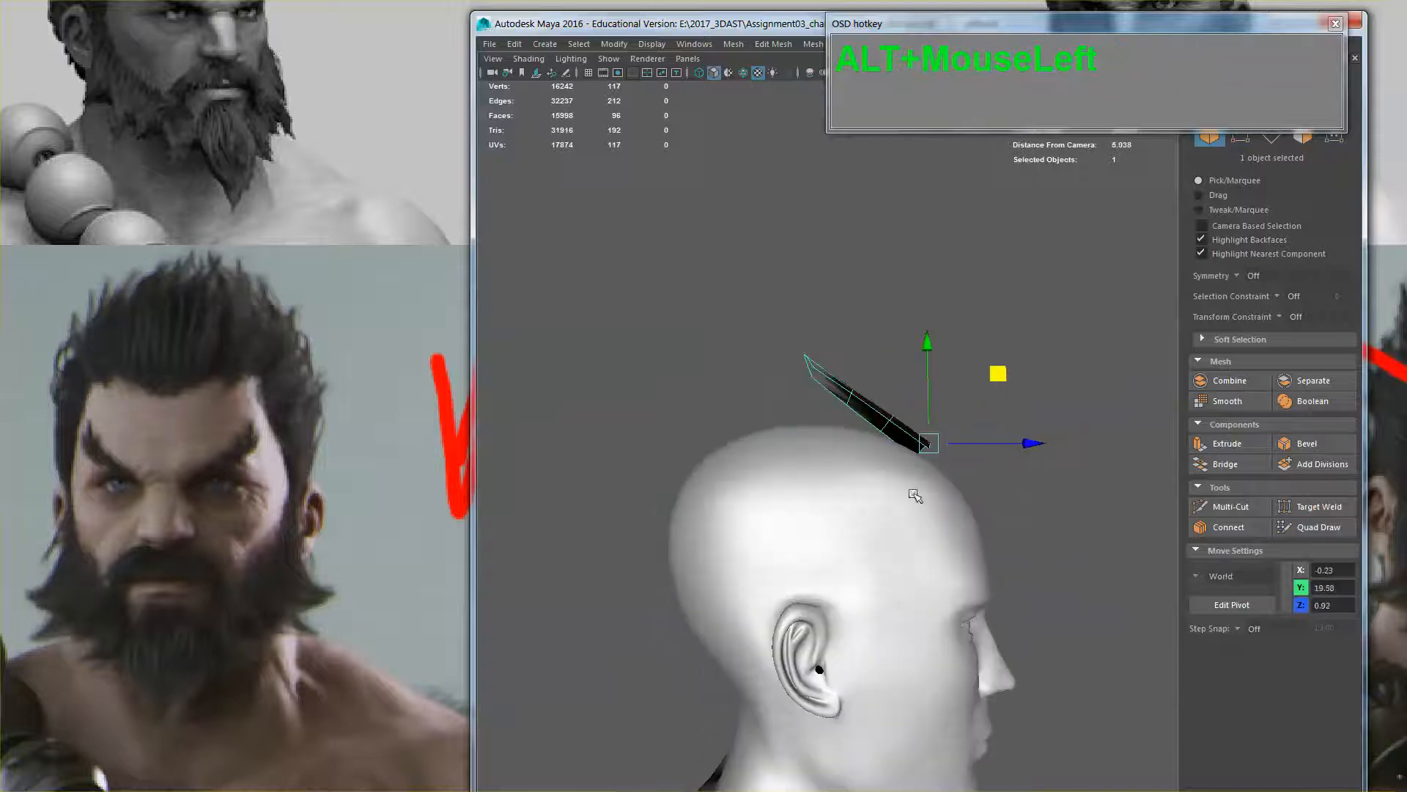
Tilt the hair card closer to the scalp and centre its root on the front hairline, at about X 0, Y 19.13, Z 1.27
drag(998, 374, 1029, 403)
alt+drag(1024, 476, 1006, 480)
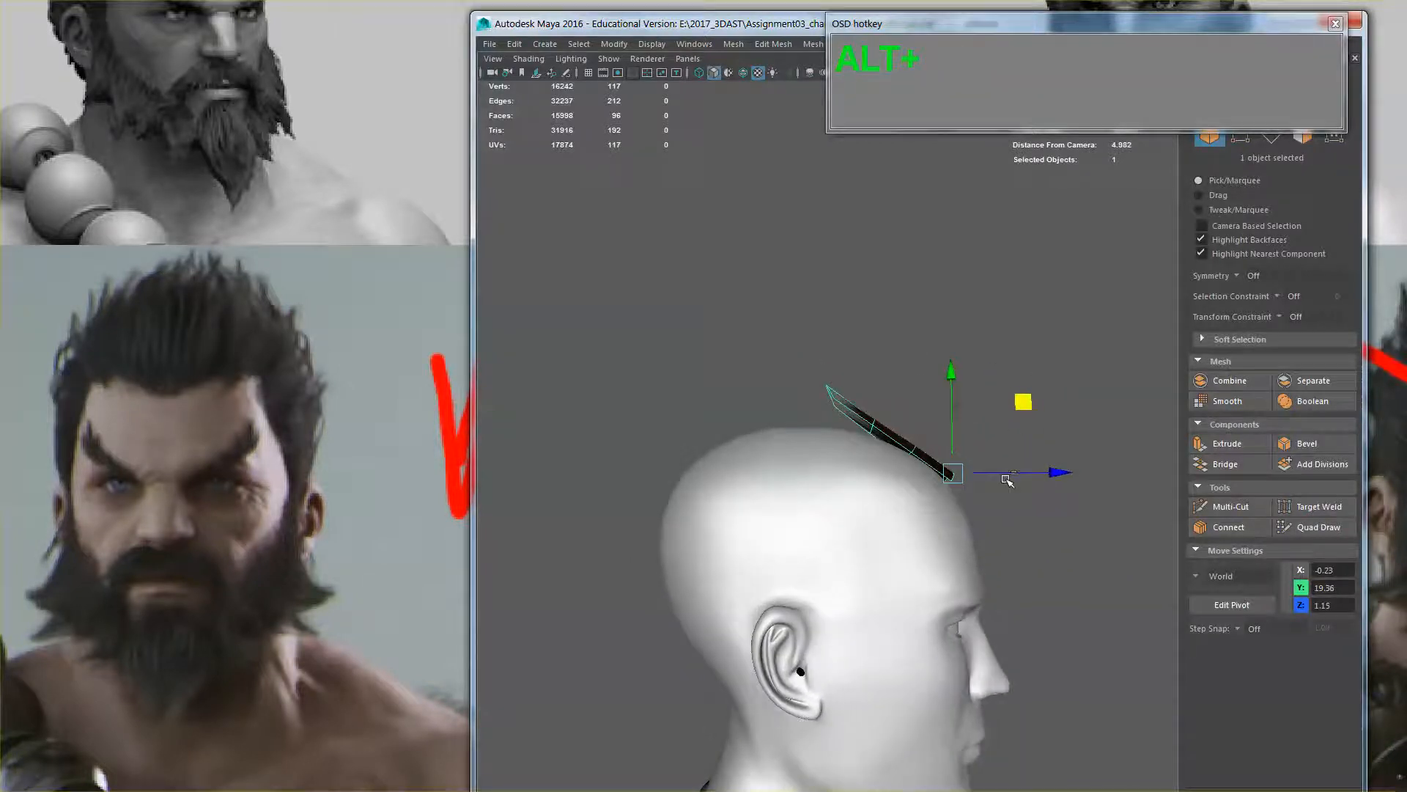
key(e)
drag(865, 506, 889, 415)
key(w)
alt+drag(898, 484, 1001, 464)
drag(1012, 389, 1032, 418)
alt+drag(1071, 490, 891, 502)
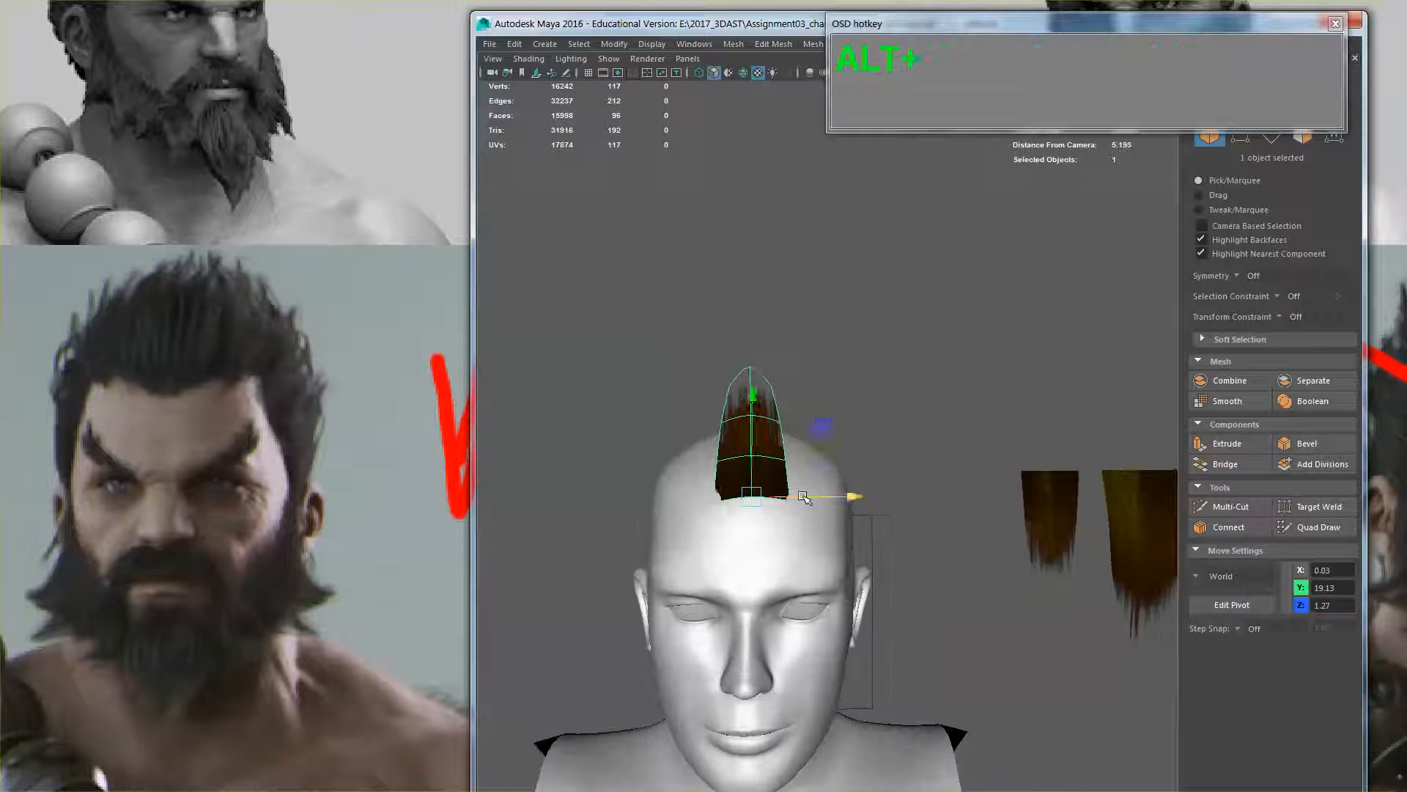
mouse_move(805, 499)
mouse_down()
mouse_move(768, 503)
mouse_move(783, 519)
mouse_move(813, 509)
mouse_up()
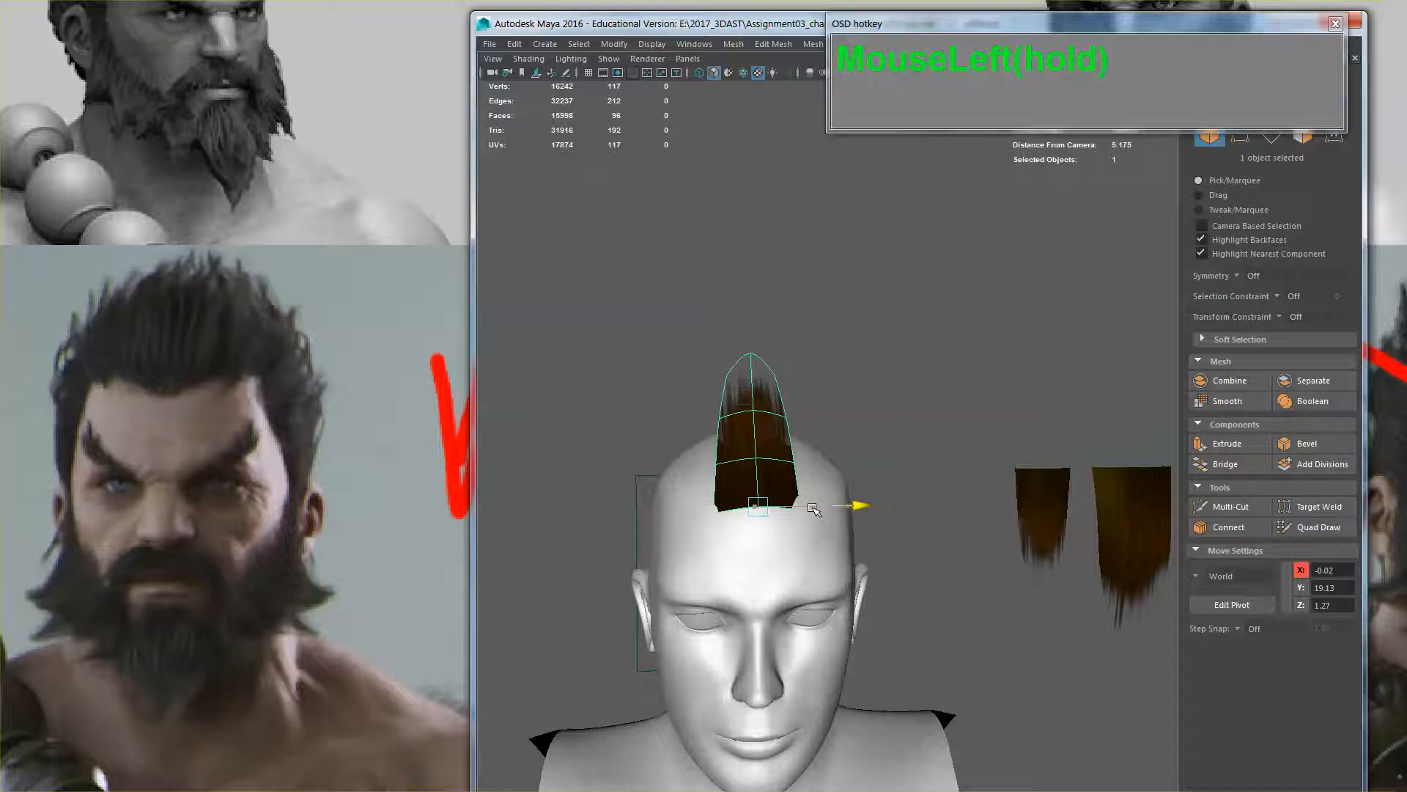
Move the middle vertex of the card's root edge so that the edge curves with the forehead, and return to object mode
right_drag(767, 440, 720, 435)
alt+drag(719, 442, 787, 460)
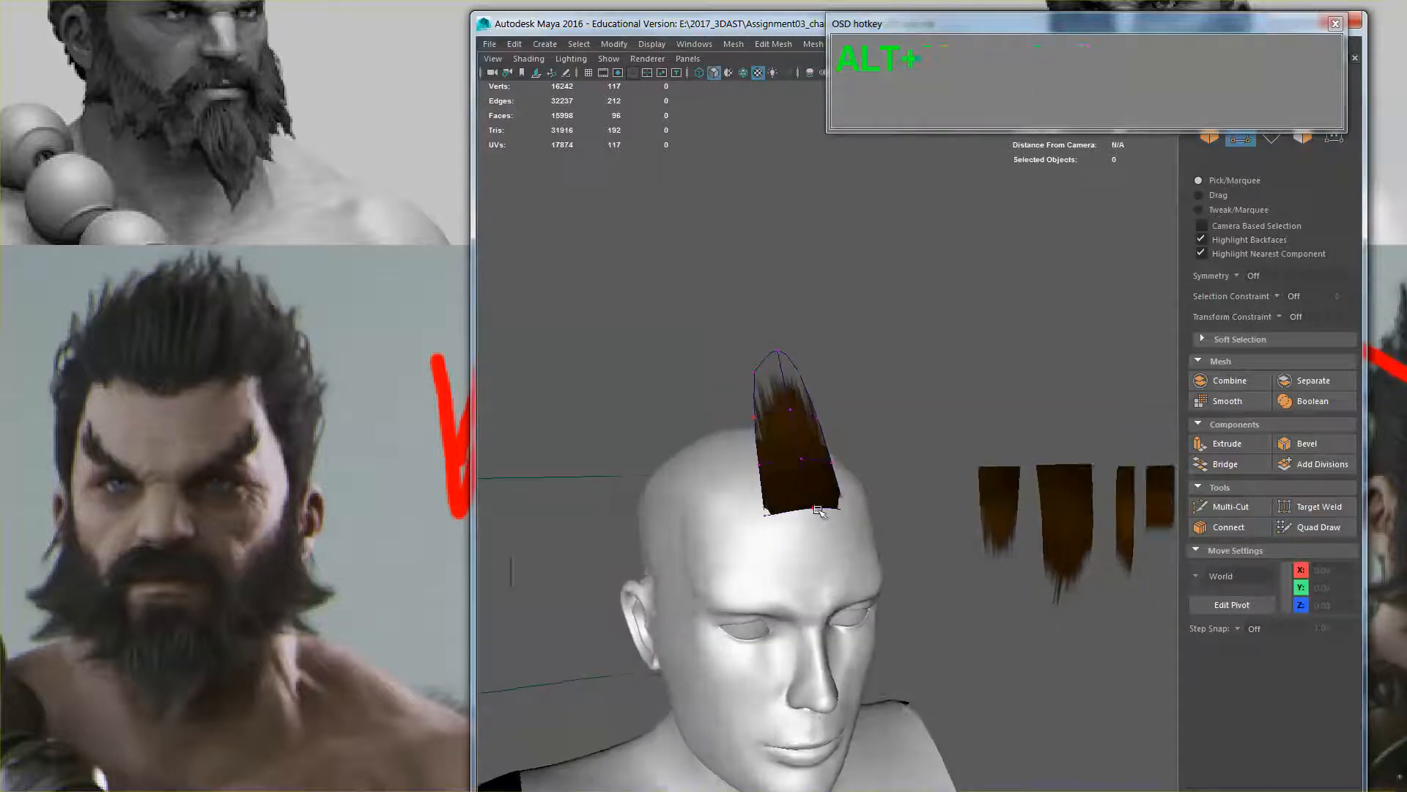
click(812, 509)
alt+drag(806, 532, 946, 461)
drag(993, 406, 812, 458)
right_drag(738, 443, 772, 470)
Duplicate the central hair card and place the rotated copy beside it, toward the head's left side
click(764, 438)
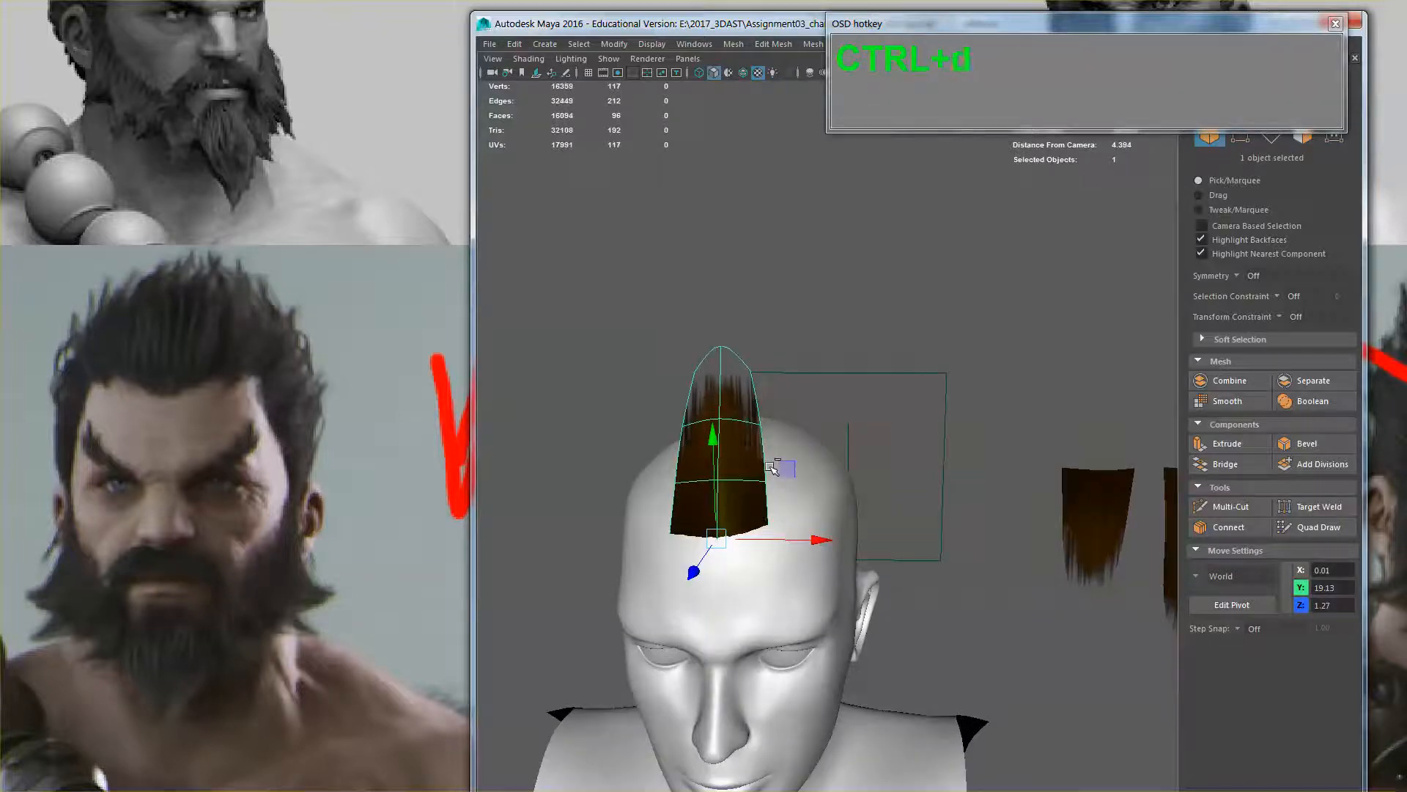
alt+drag(787, 492, 792, 585)
key(e)
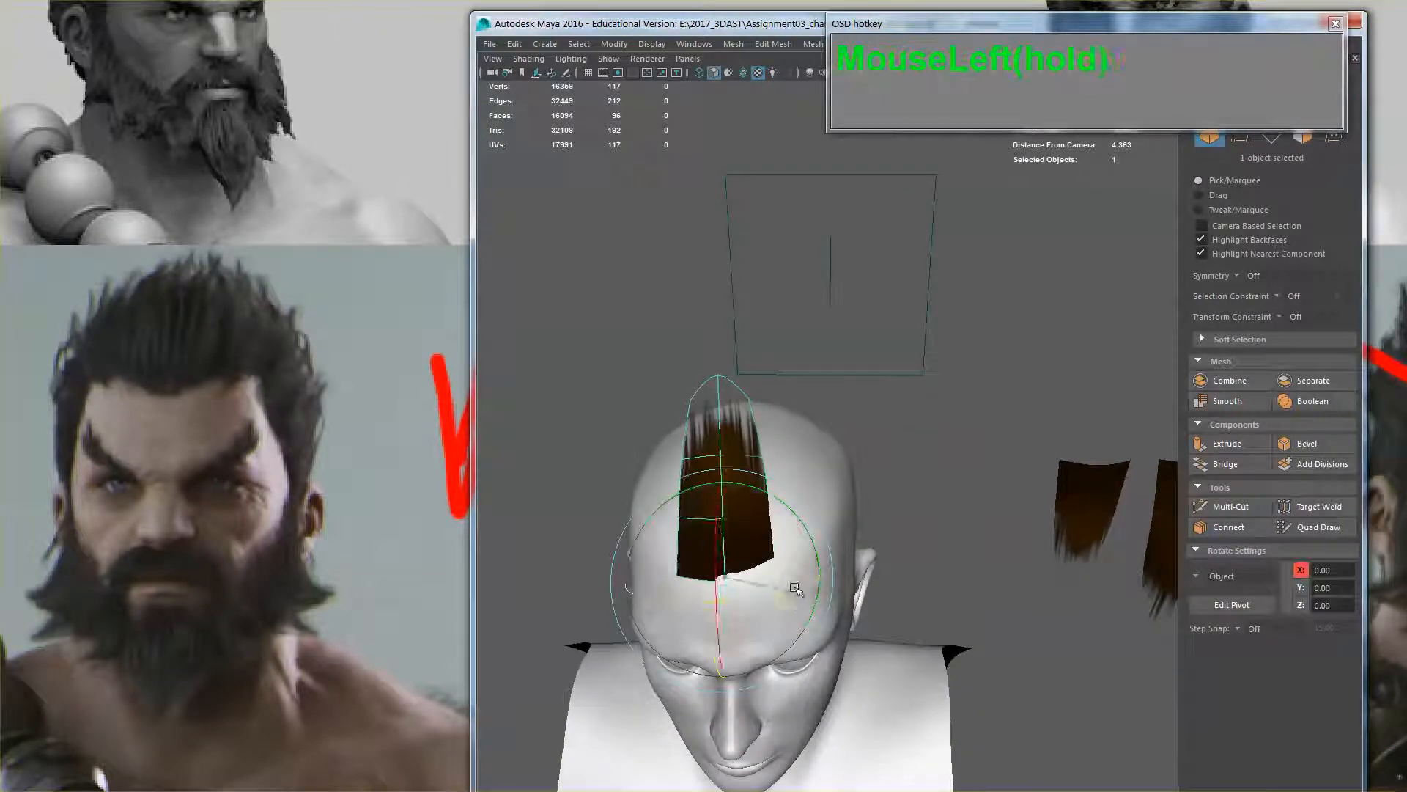
key(w)
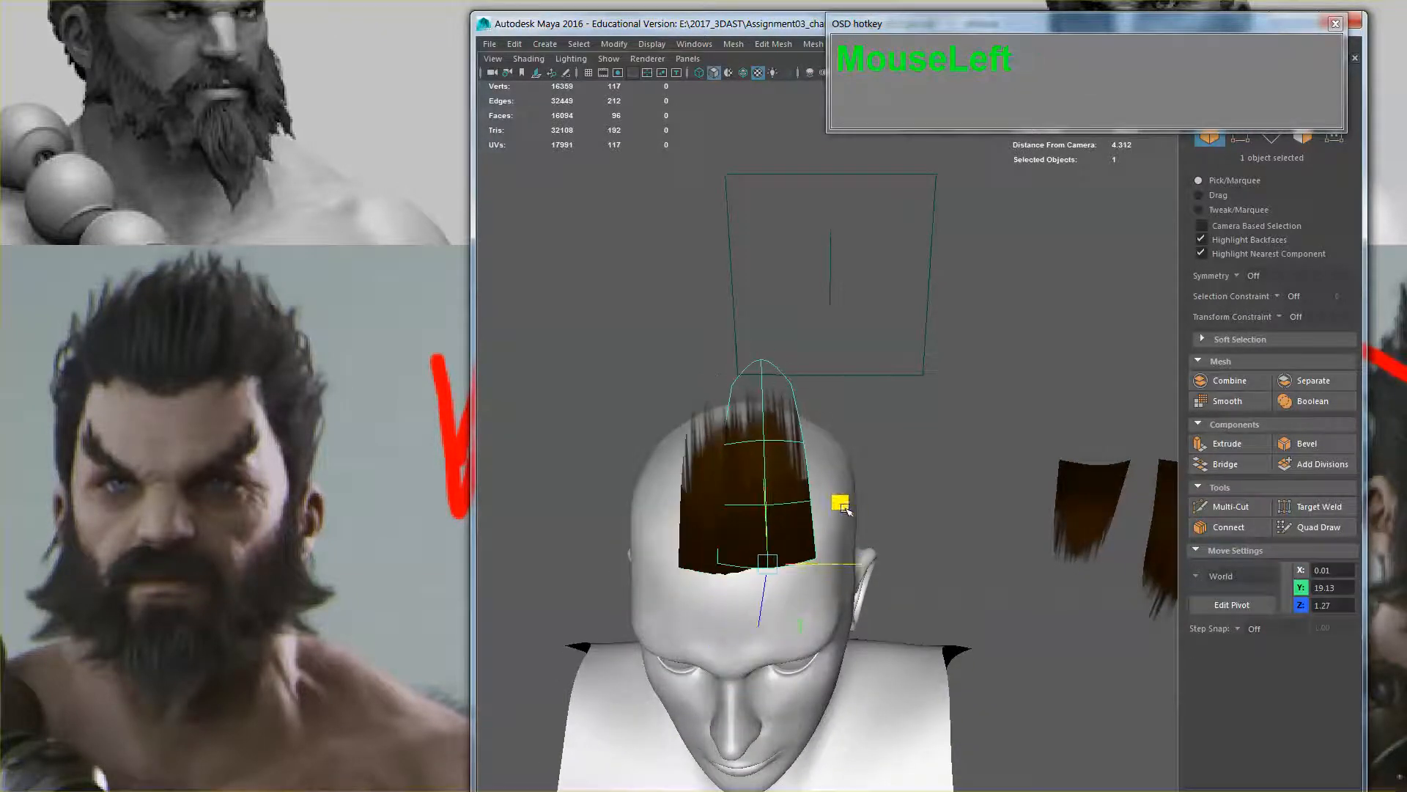
drag(845, 508, 845, 510)
mouse_move(844, 542)
alt+mouse_down()
mouse_move(634, 487)
mouse_move(754, 499)
mouse_move(717, 490)
mouse_move(741, 487)
mouse_move(821, 541)
alt+mouse_up()
key(e)
key(w)
drag(922, 599, 928, 602)
alt+drag(927, 603, 913, 493)
key(ctrl+z)
Duplicate the central hair card and place the rotated copy on the head's right side, at about X -0.37, Y 19.12, Z 1.17
alt+drag(1008, 414, 742, 506)
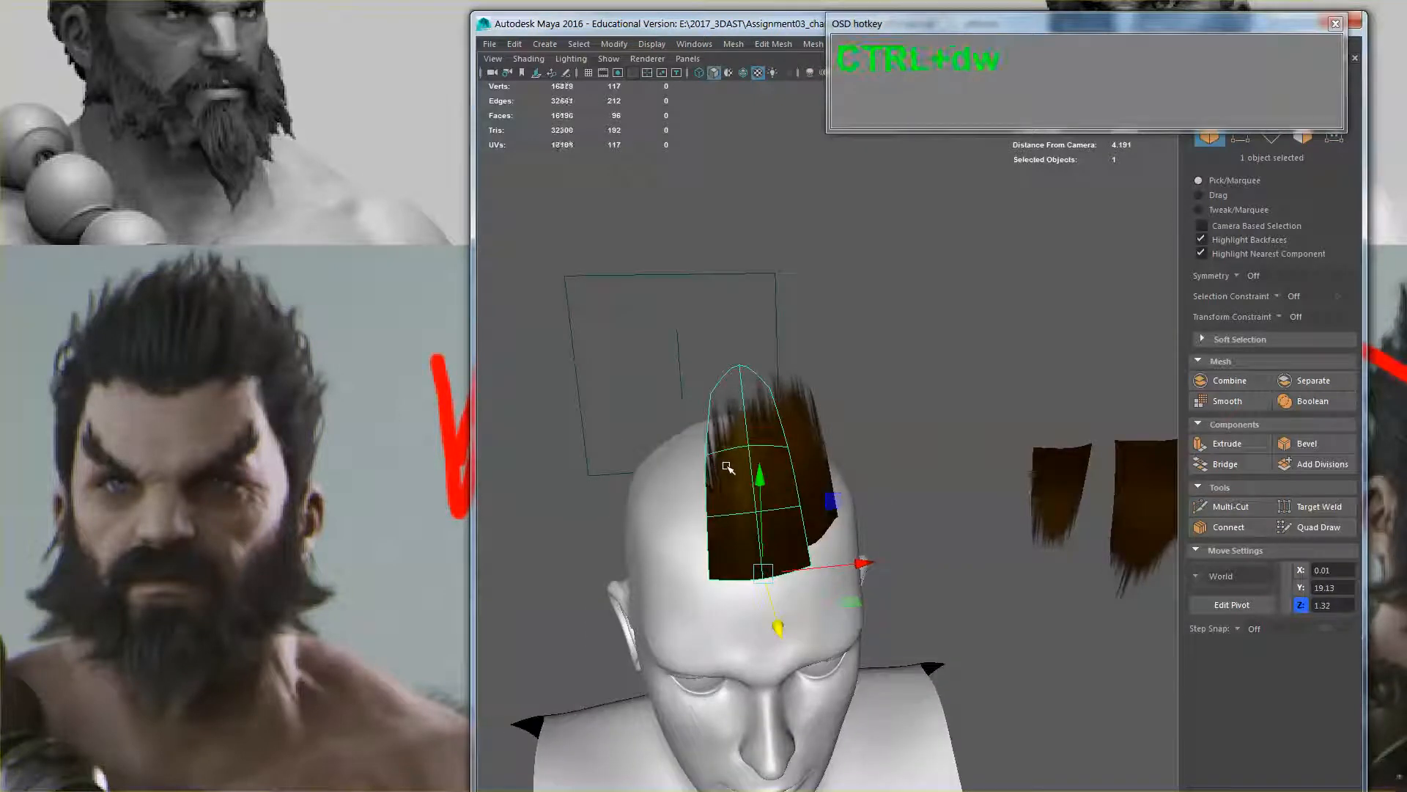
key(e)
drag(810, 574, 785, 579)
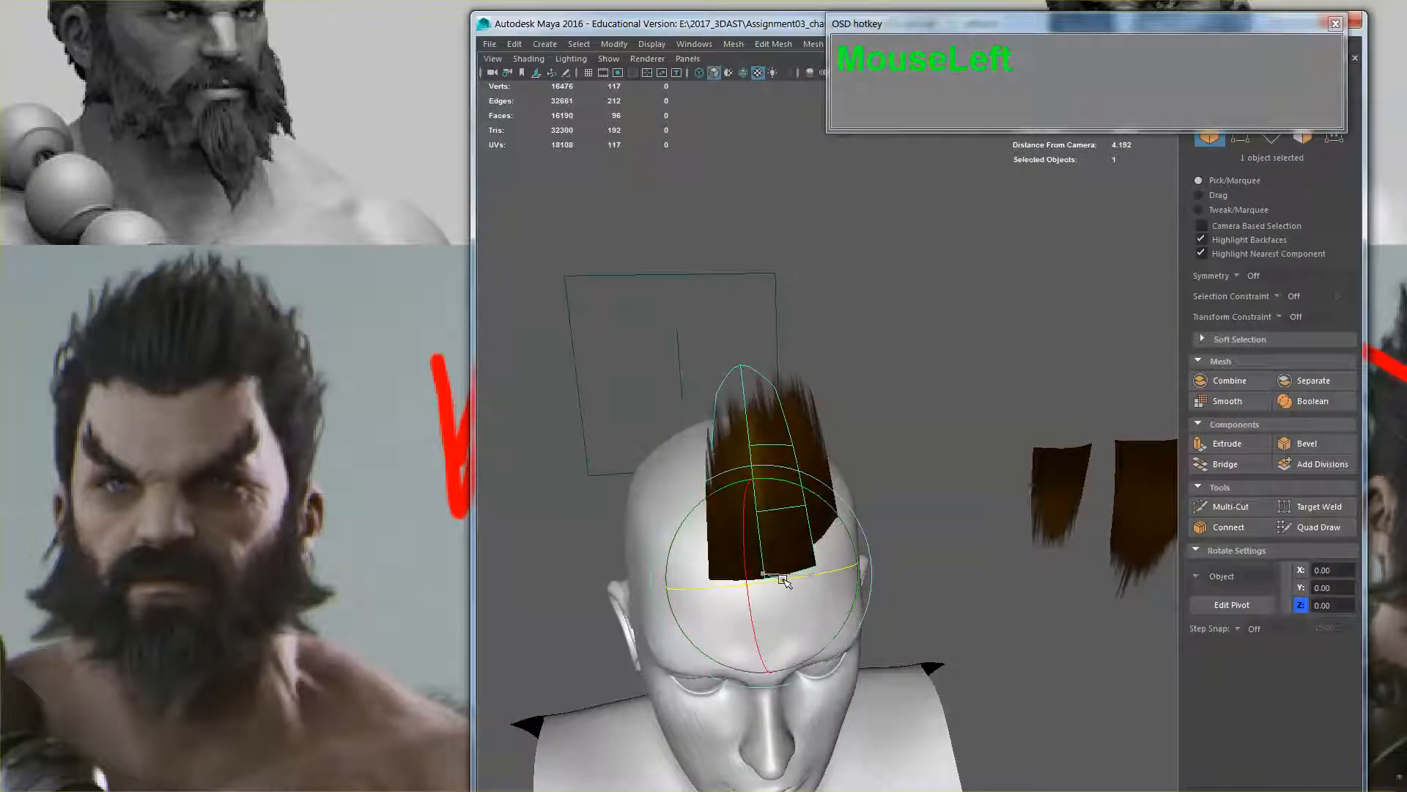
key(w)
key(e)
drag(832, 503, 767, 490)
key(w)
alt+drag(721, 531, 916, 458)
key(e)
key(w)
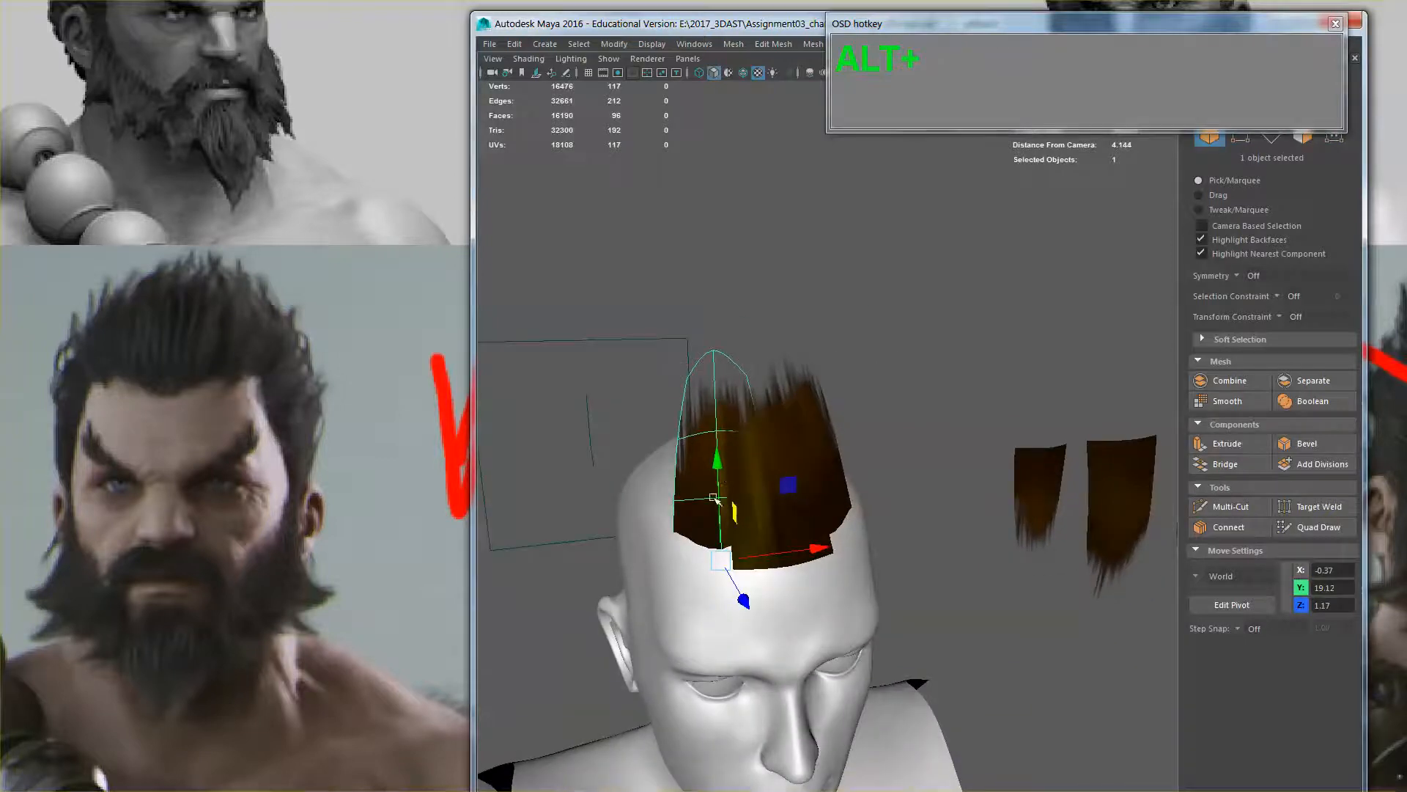
Rotate and nudge the right-side hair card so that it follows the curve of the scalp
key(e)
drag(714, 498, 799, 552)
key(w)
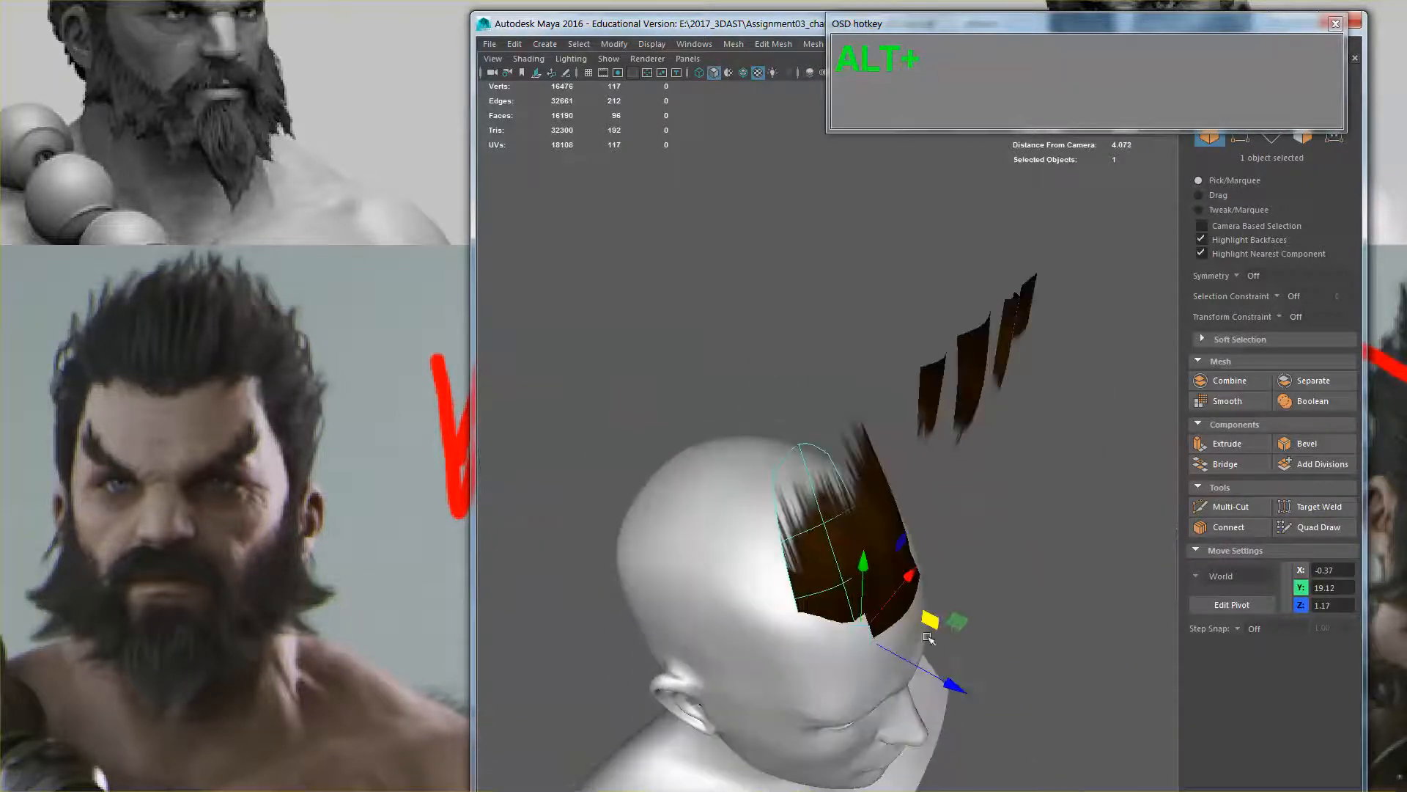
drag(956, 629, 948, 631)
Rotate the hair card on the head's left side and fit it to the hairline, at about X 0.32, Y 19.24, Z 1.16
alt+drag(931, 627, 816, 603)
alt+drag(818, 476, 781, 642)
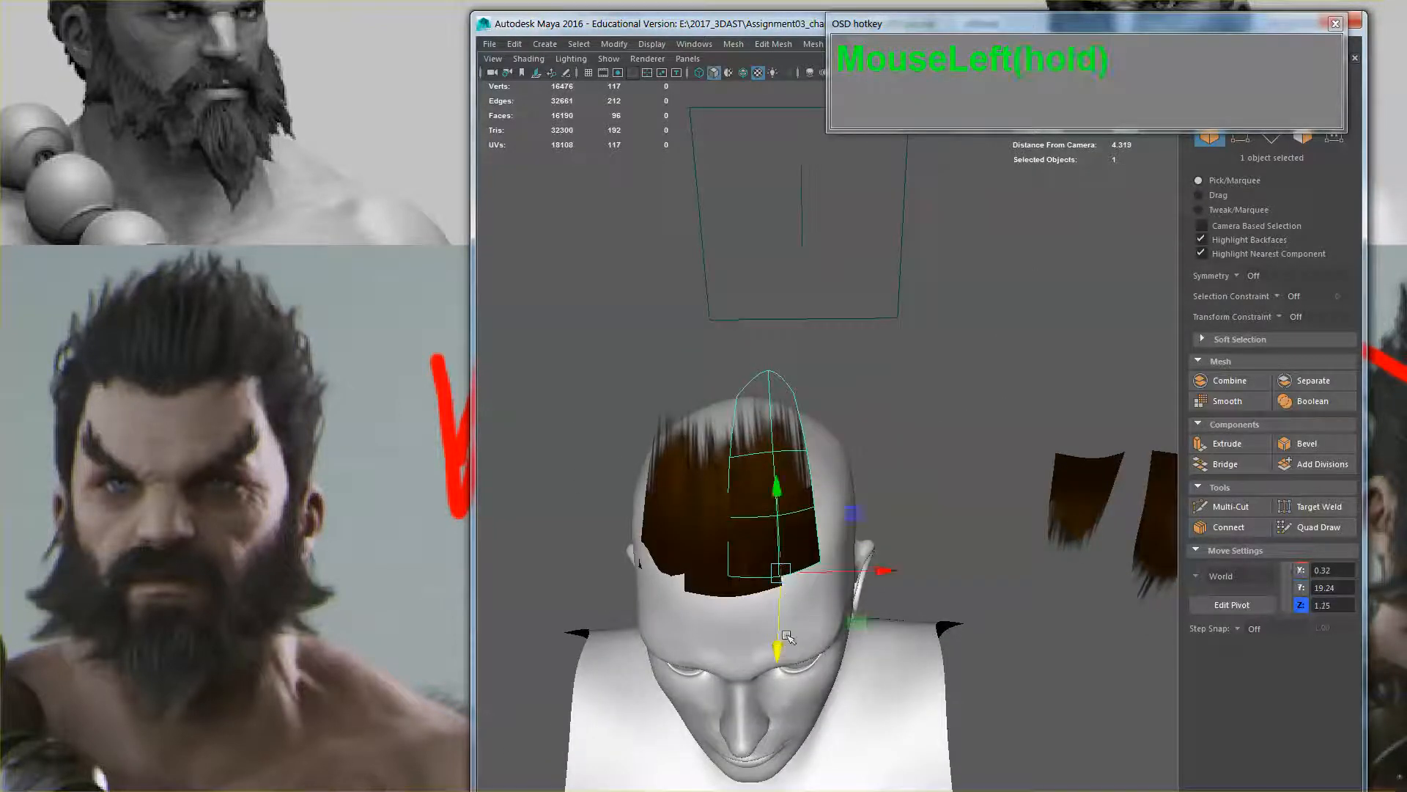
key(e)
drag(856, 589, 710, 506)
key(w)
Duplicate the left-side hair card and place the rotated copy at the temple, at about X 0.74, Y 19.24, Z 0.85
key(ctrl+d)
alt+drag(893, 537, 791, 553)
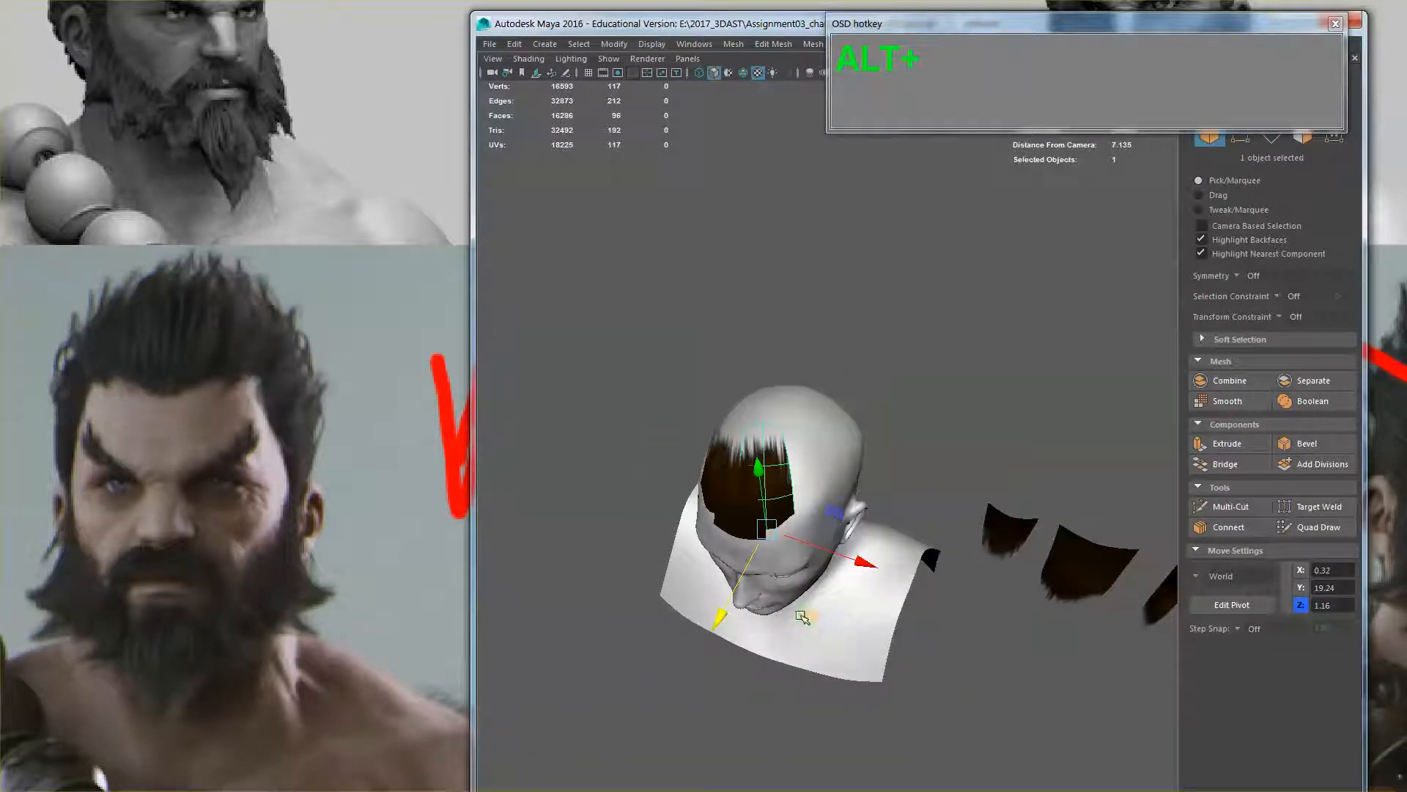
drag(803, 617, 843, 616)
key(e)
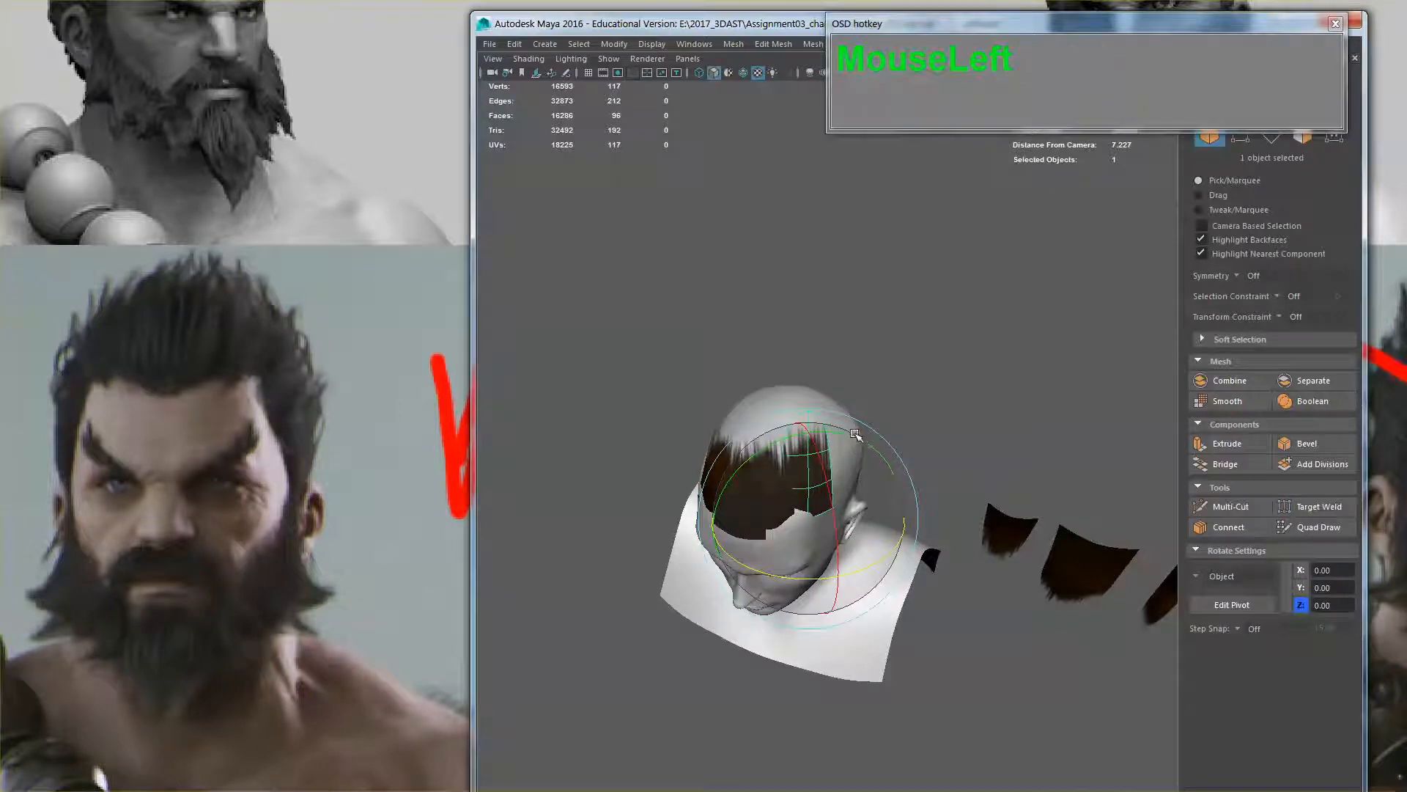
drag(852, 438, 915, 490)
key(w)
key(e)
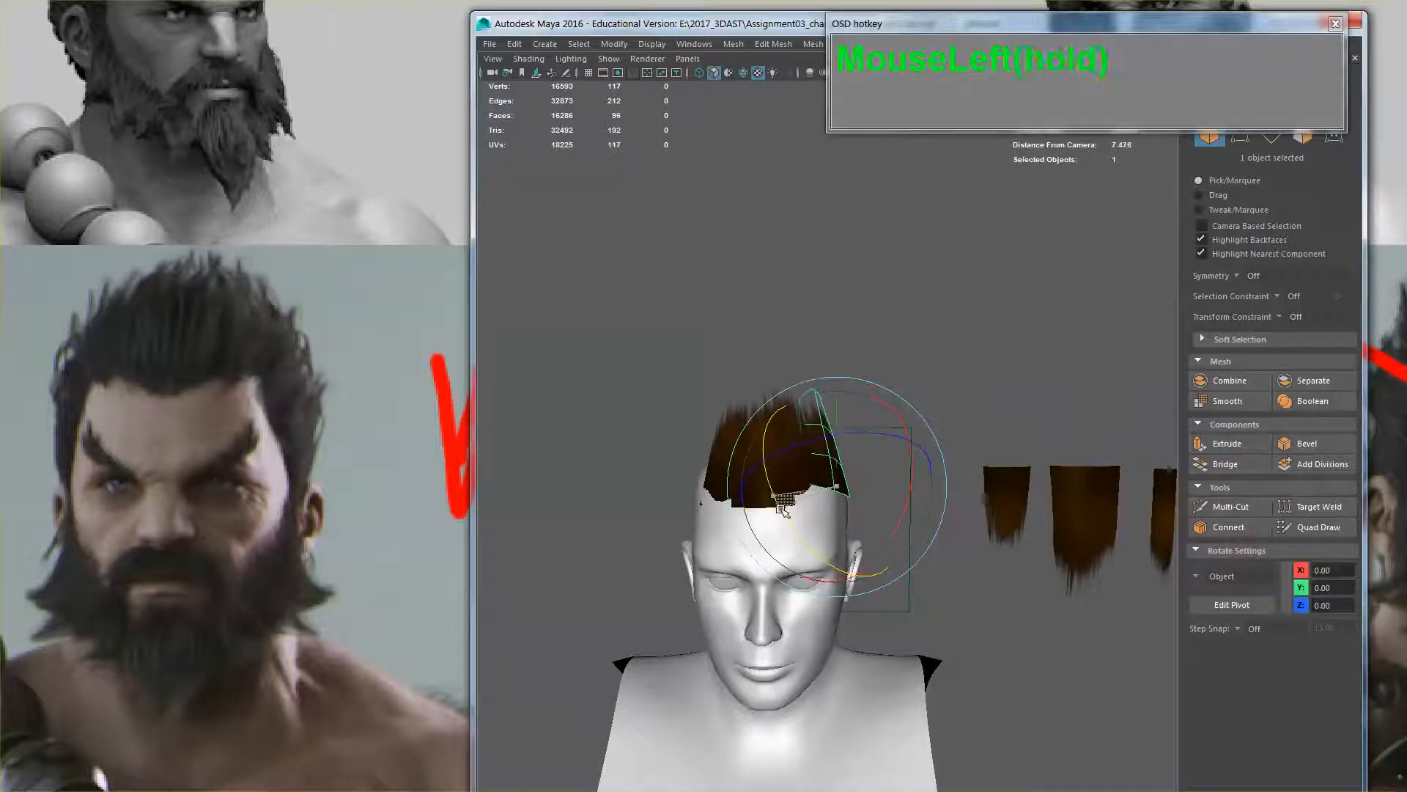
key(w)
Duplicate the hair card at the left temple and rotate the copy to lean further back
alt+drag(782, 510, 775, 425)
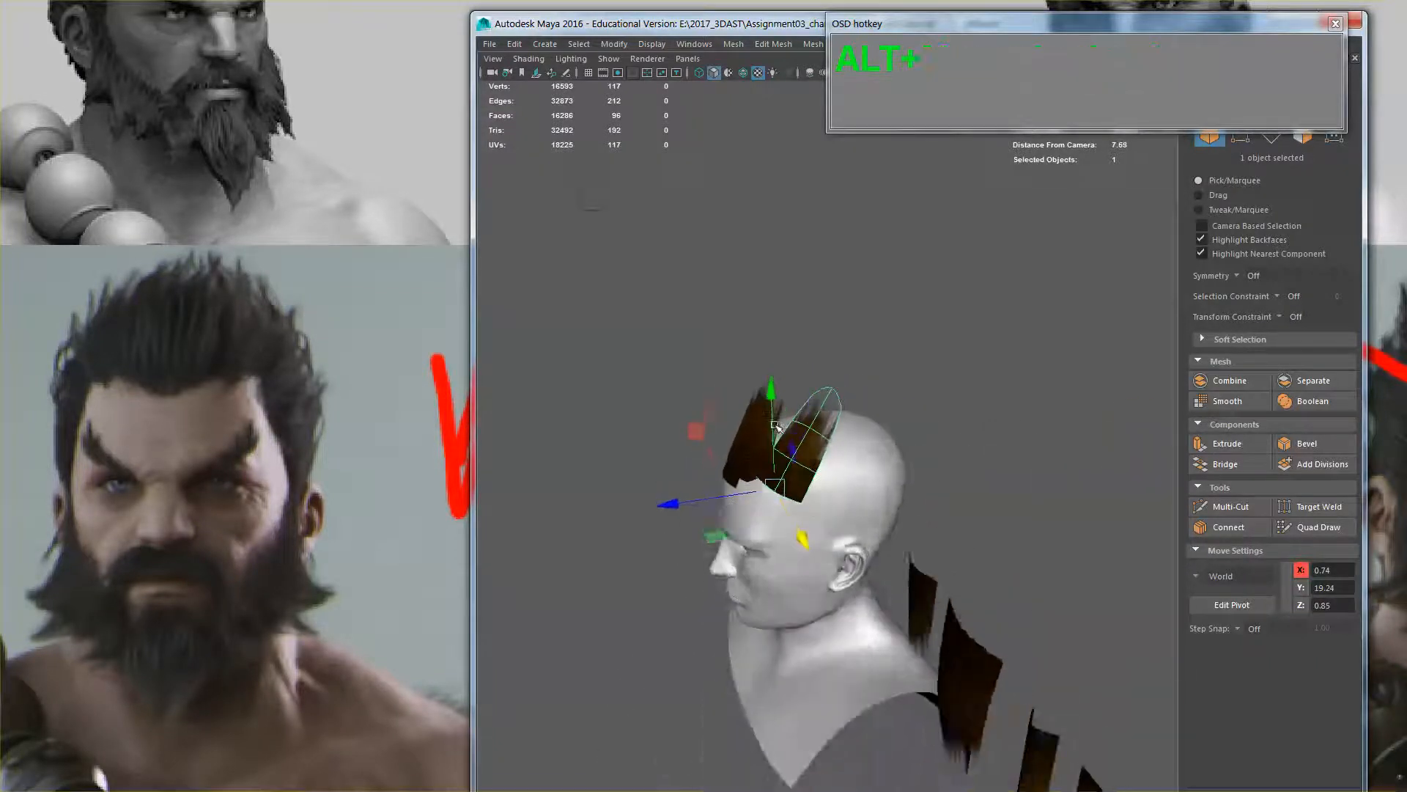
alt+right_drag(776, 425, 814, 451)
click(745, 408)
alt+right_drag(748, 412, 779, 430)
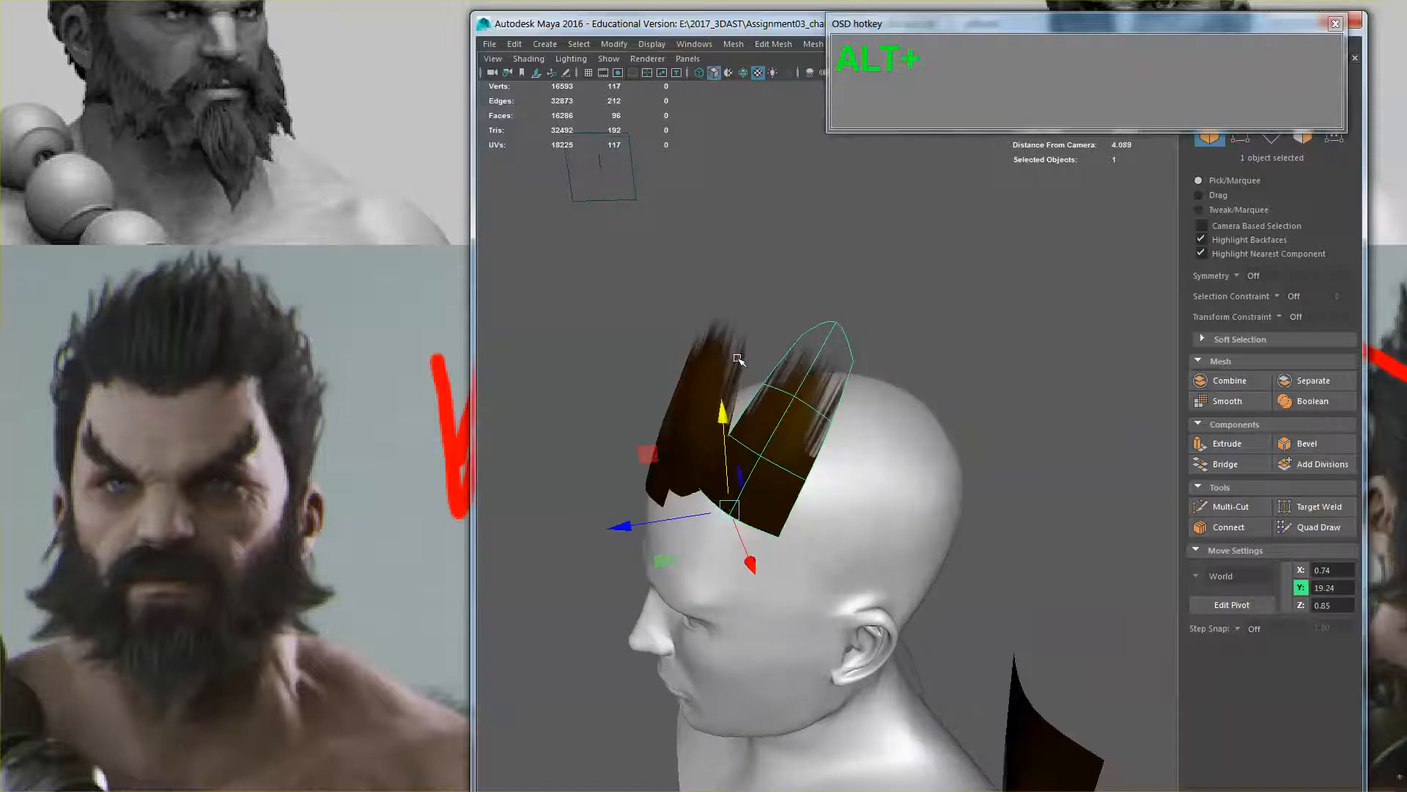
alt+drag(739, 359, 792, 476)
key(ctrl+d)
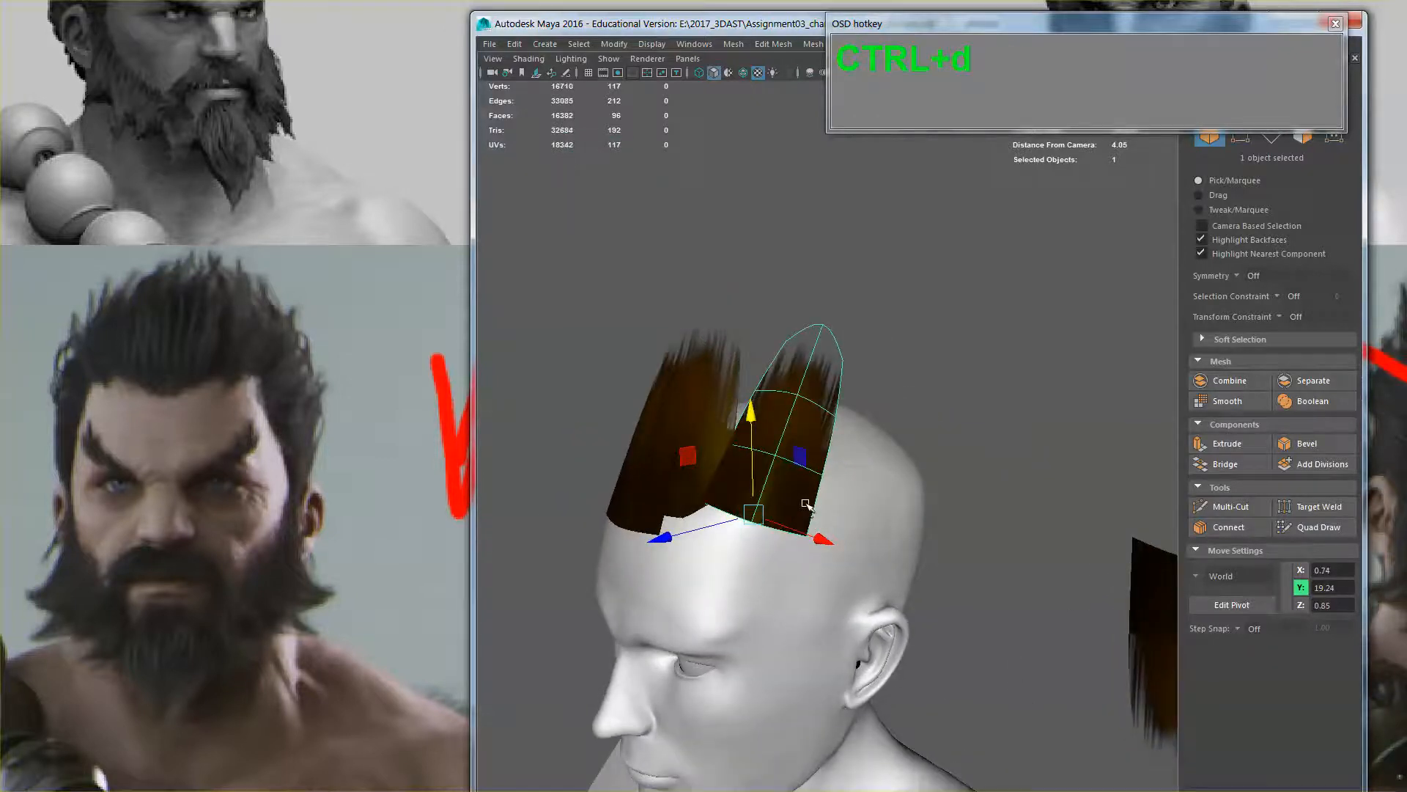
alt+right_drag(805, 505, 799, 513)
alt+drag(799, 514, 816, 532)
key(e)
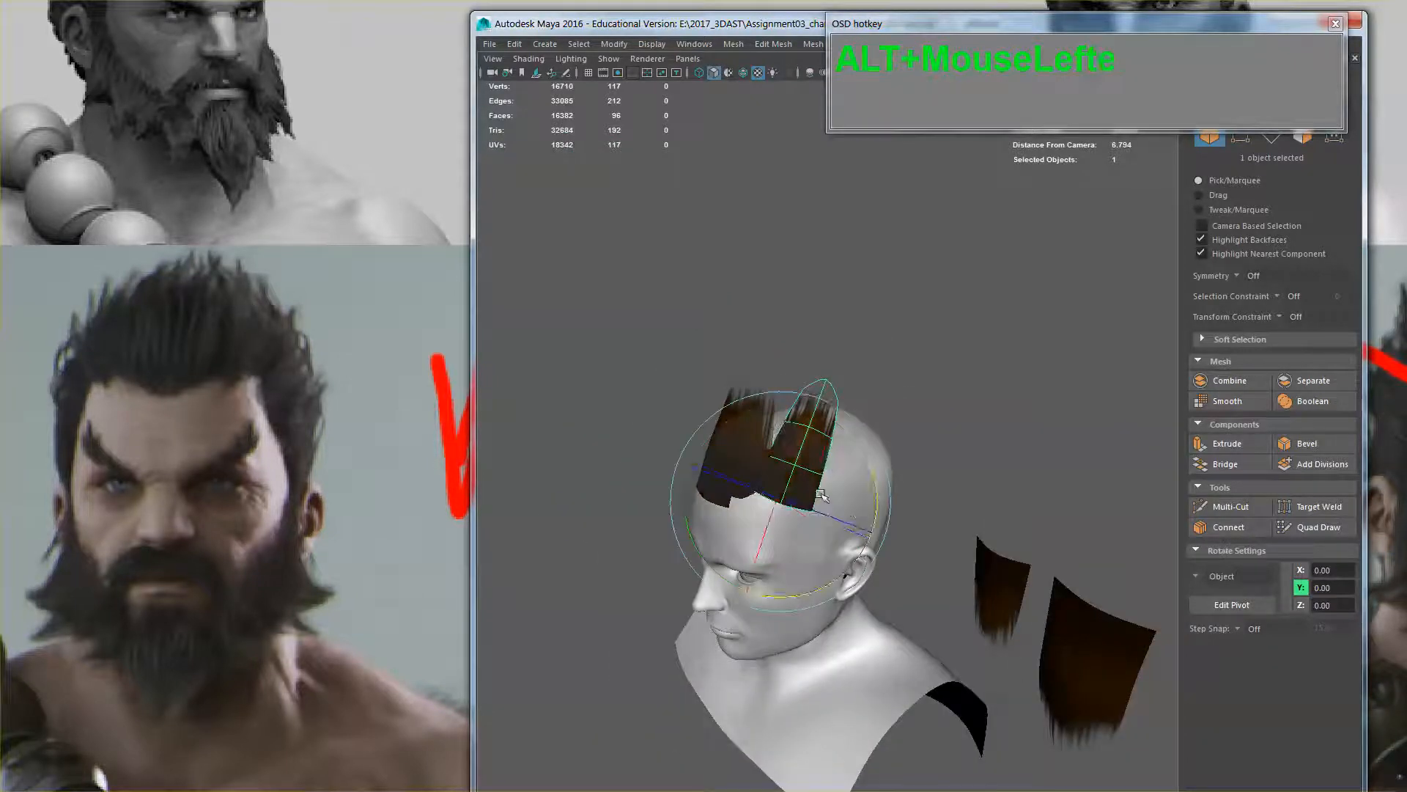
click(842, 506)
Move the rotated copy behind the temple card, above the left ear, at about X 0.96, Y 18.88, Z 0.42
key(w)
alt+drag(811, 509, 921, 541)
click(764, 448)
alt+drag(921, 542, 847, 489)
alt+right_drag(846, 489, 868, 590)
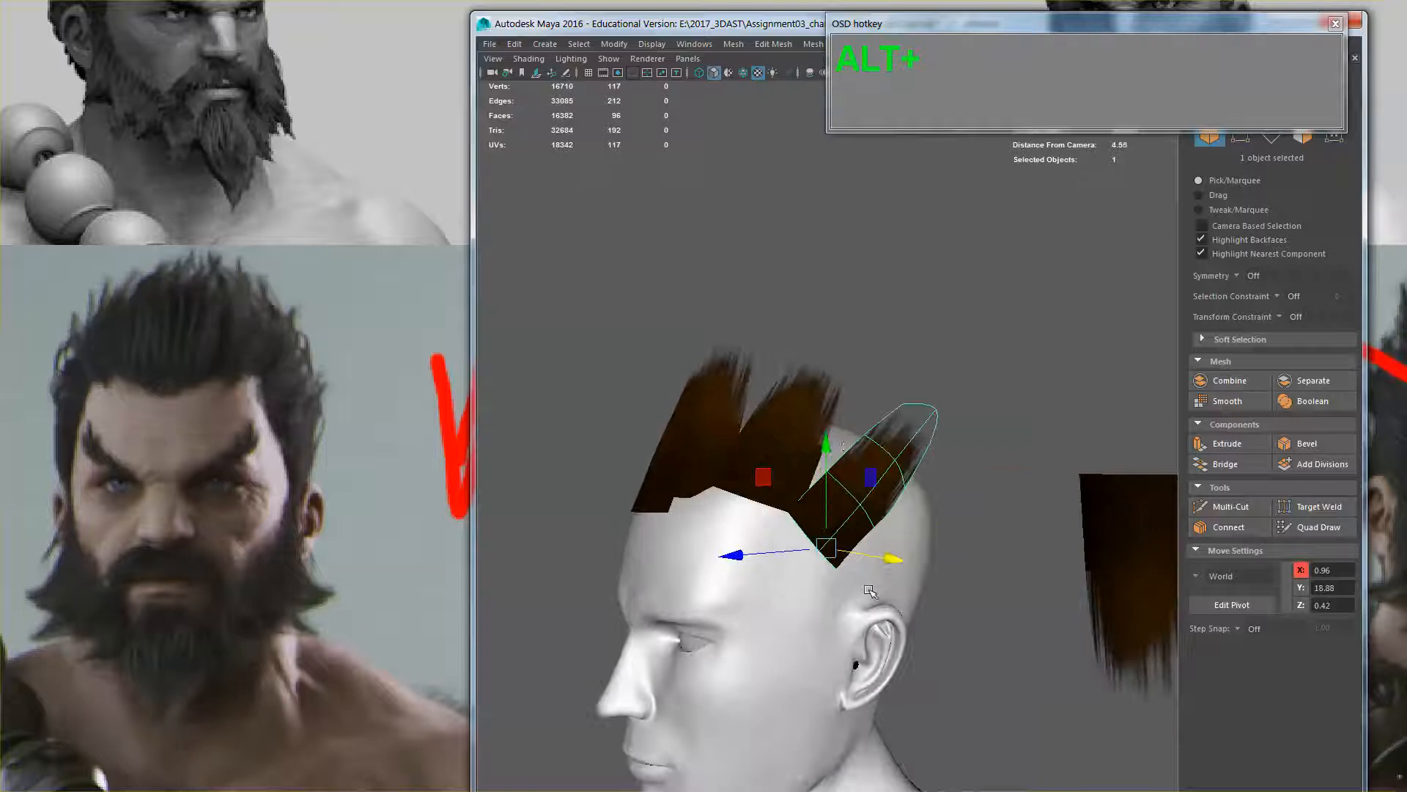
Duplicate the rearmost left-side hair card and move the copy lower, just above the left ear
alt+drag(848, 448, 881, 488)
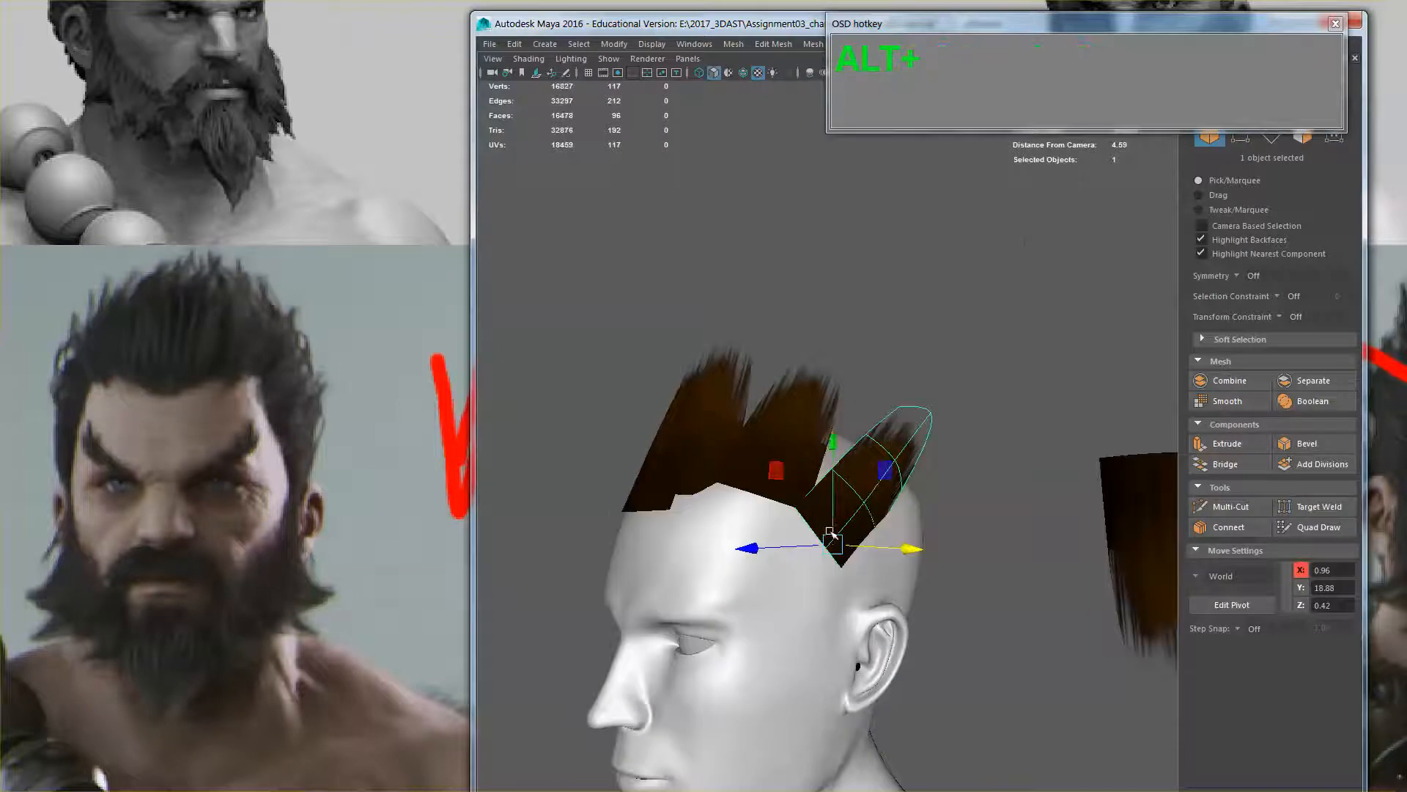
alt+drag(833, 535, 880, 493)
alt+drag(898, 502, 844, 534)
drag(816, 611, 841, 599)
alt+drag(819, 598, 785, 590)
Rotate the lower copy to sweep further back and place it above the ear at about X 0.96, Y 18.60, Z 0.30
key(e)
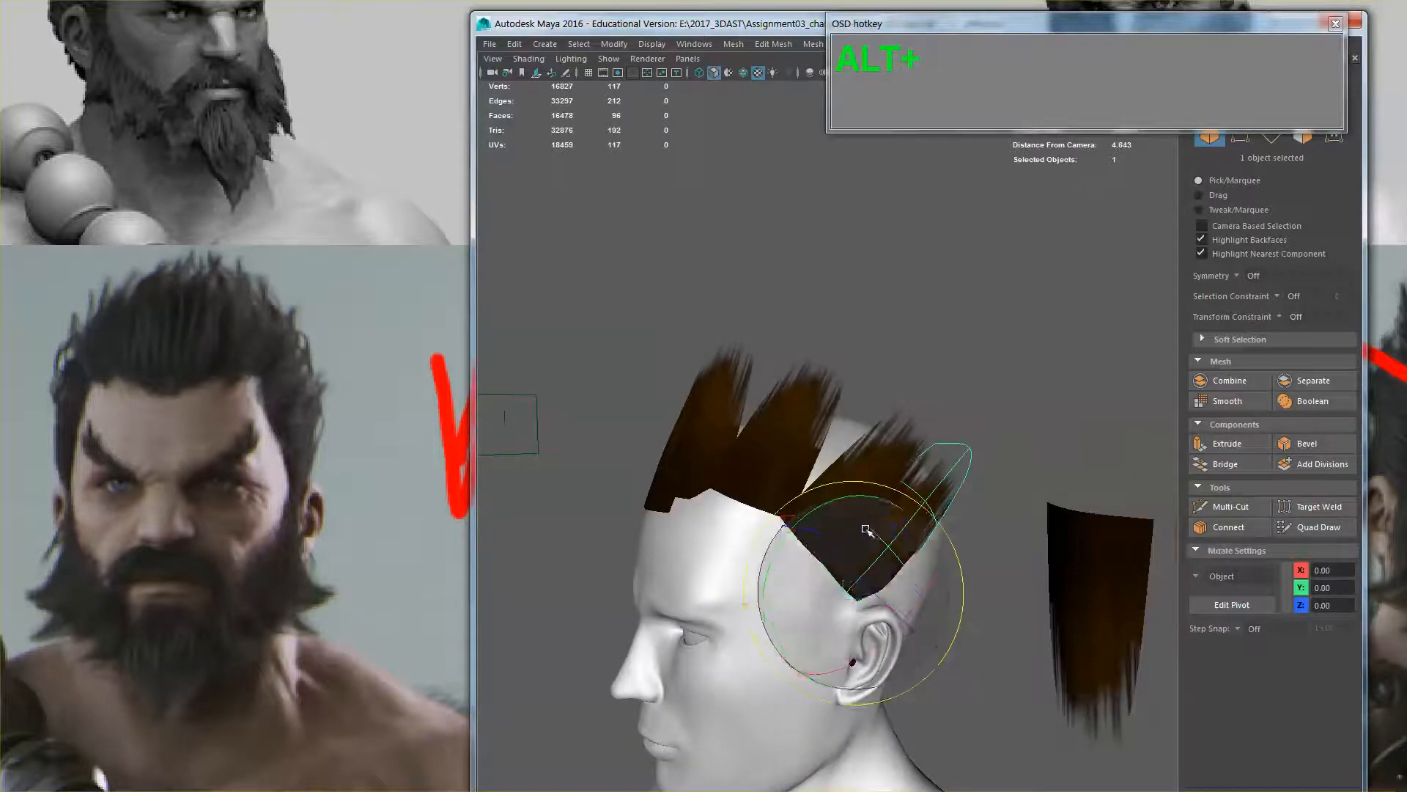
alt+drag(868, 531, 890, 572)
drag(780, 599, 865, 614)
key(w)
click(835, 520)
click(868, 593)
scroll(882, 609, down, 5)
alt+middle_drag(848, 616, 856, 576)
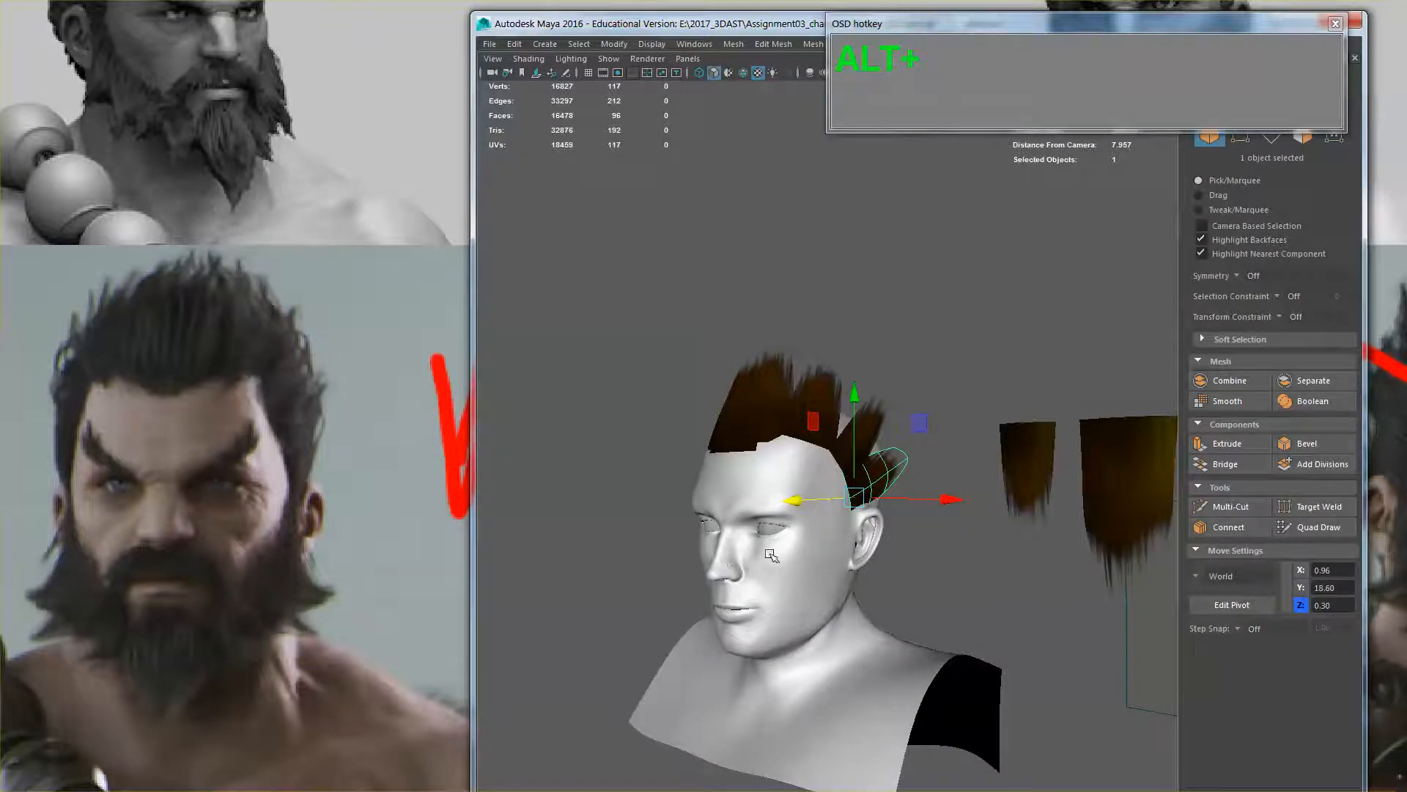
Duplicate the short square hair card at the end of the row and move the copy beside the head, at about X 1.93
scroll(770, 555, down, 2)
alt+middle_drag(872, 554, 783, 541)
click(1084, 471)
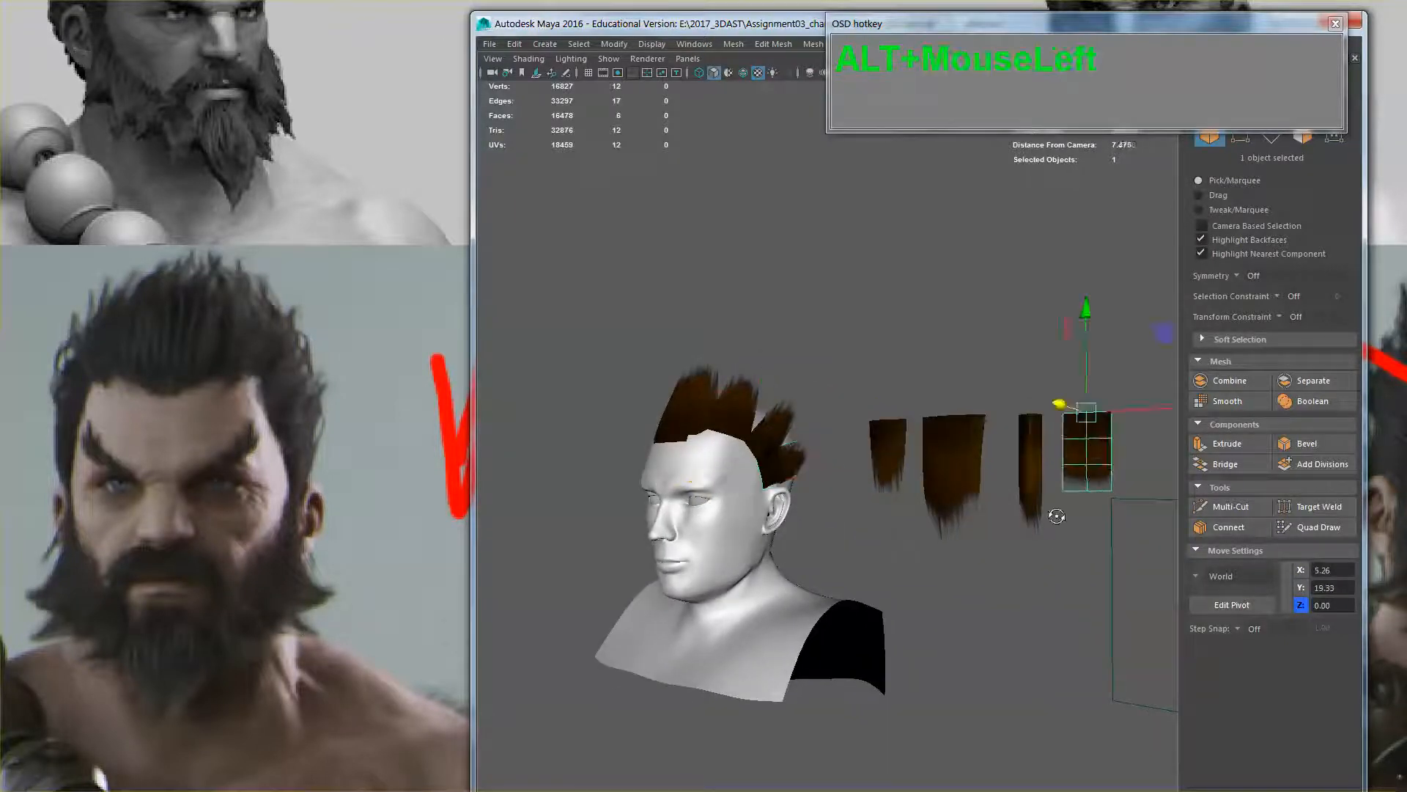
alt+drag(1054, 511, 1072, 527)
alt+middle_drag(1072, 527, 993, 510)
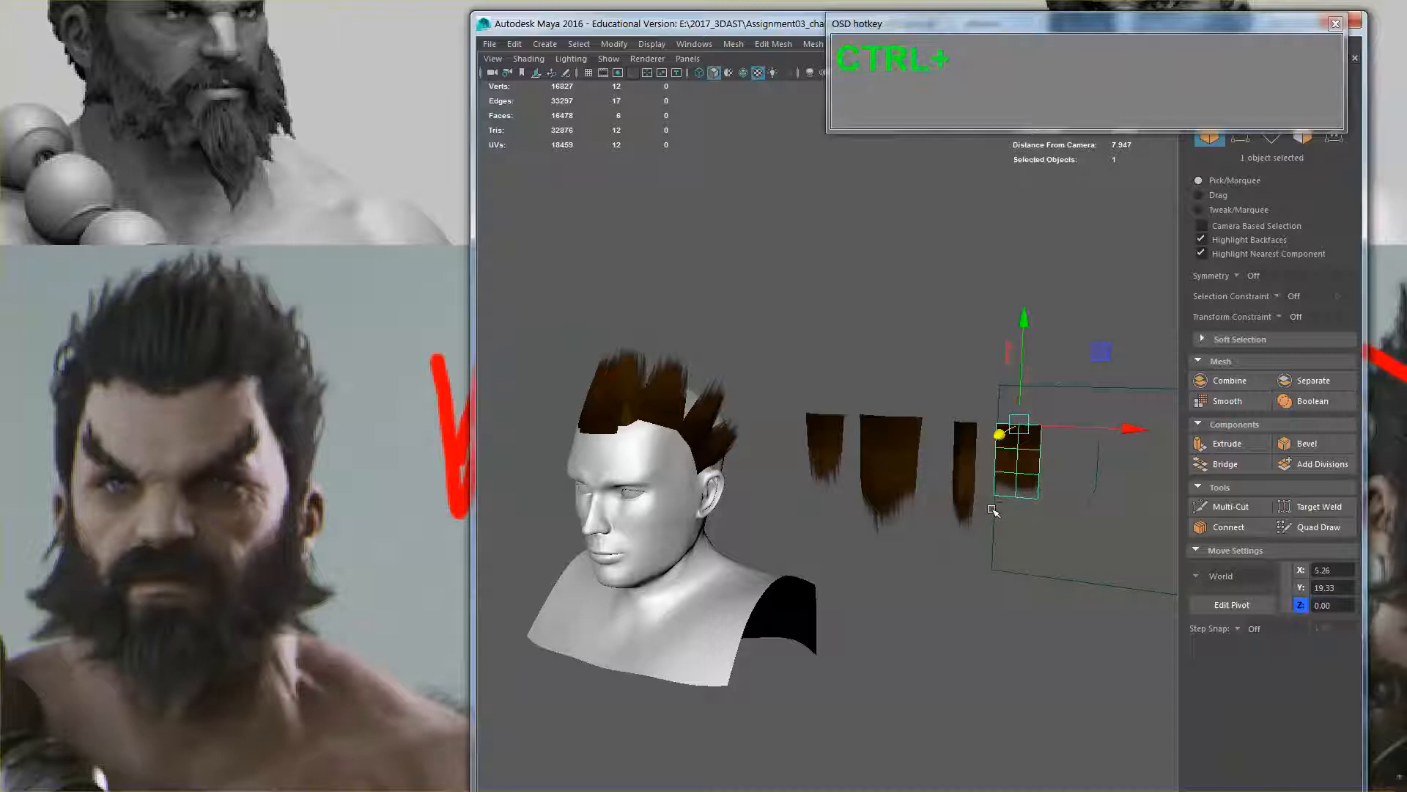
drag(1097, 433, 843, 429)
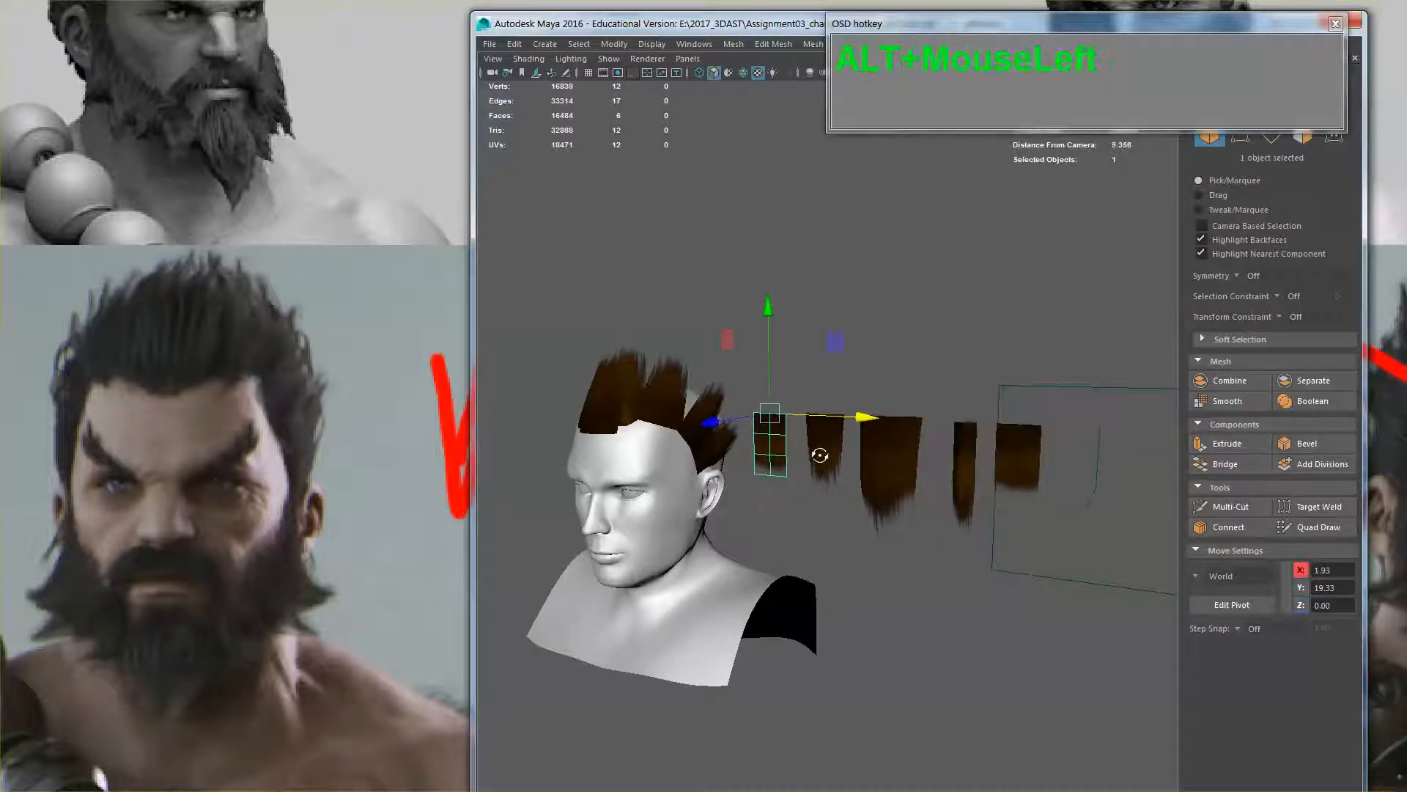
alt+drag(733, 356, 726, 348)
Attach the short card copy to the side of the head in front of the left ear with the Snap Together tool
click(612, 44)
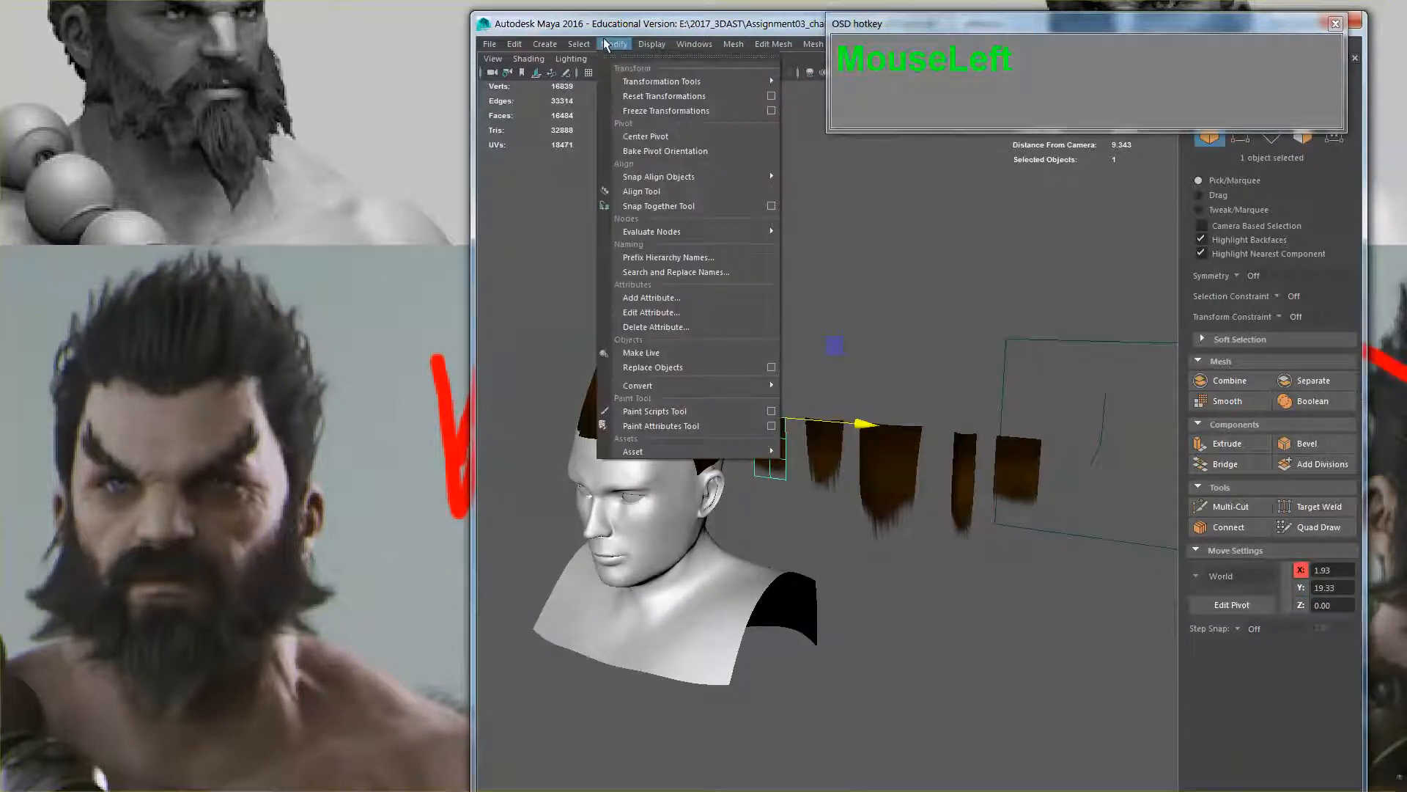
click(660, 206)
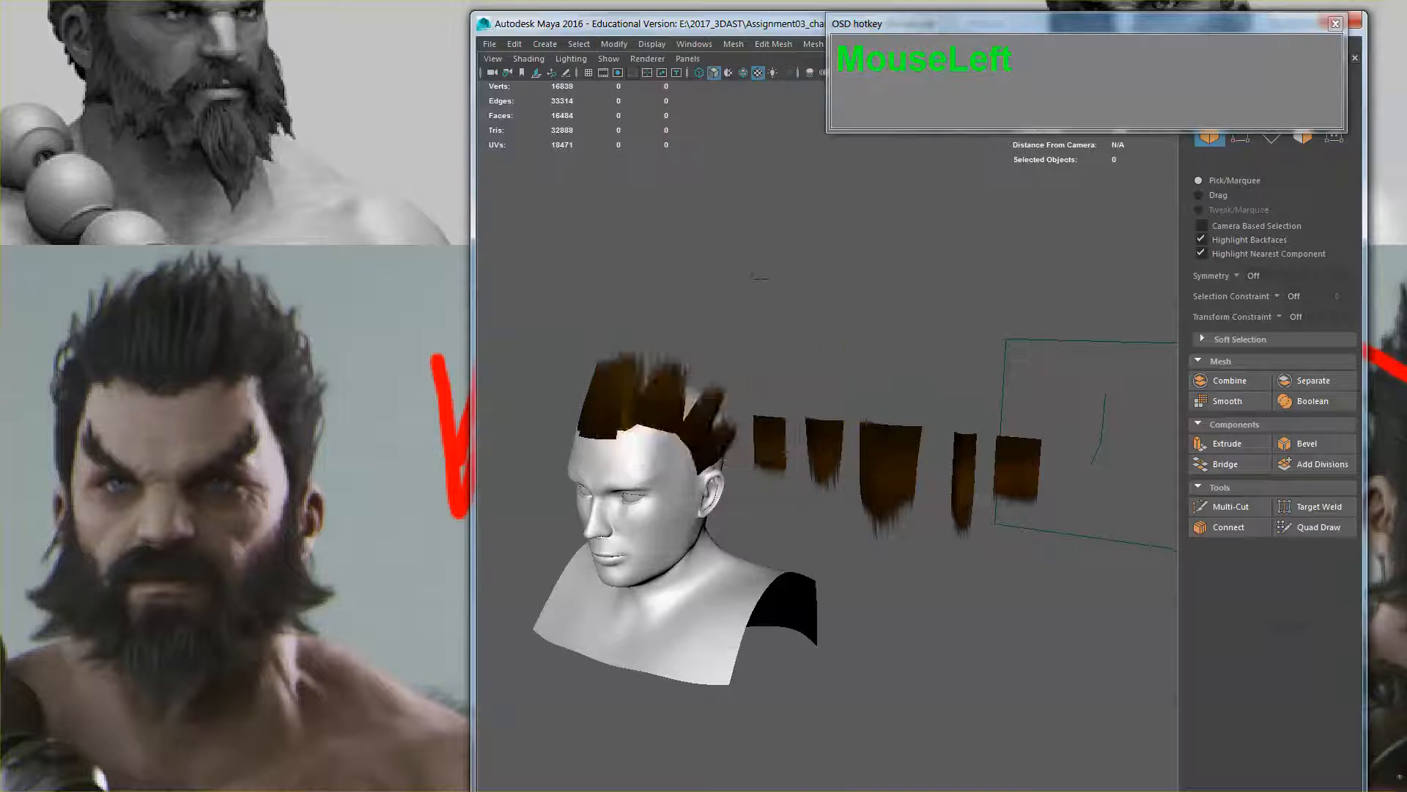
alt+right_drag(760, 278, 755, 399)
alt+middle_drag(741, 401, 886, 420)
click(810, 385)
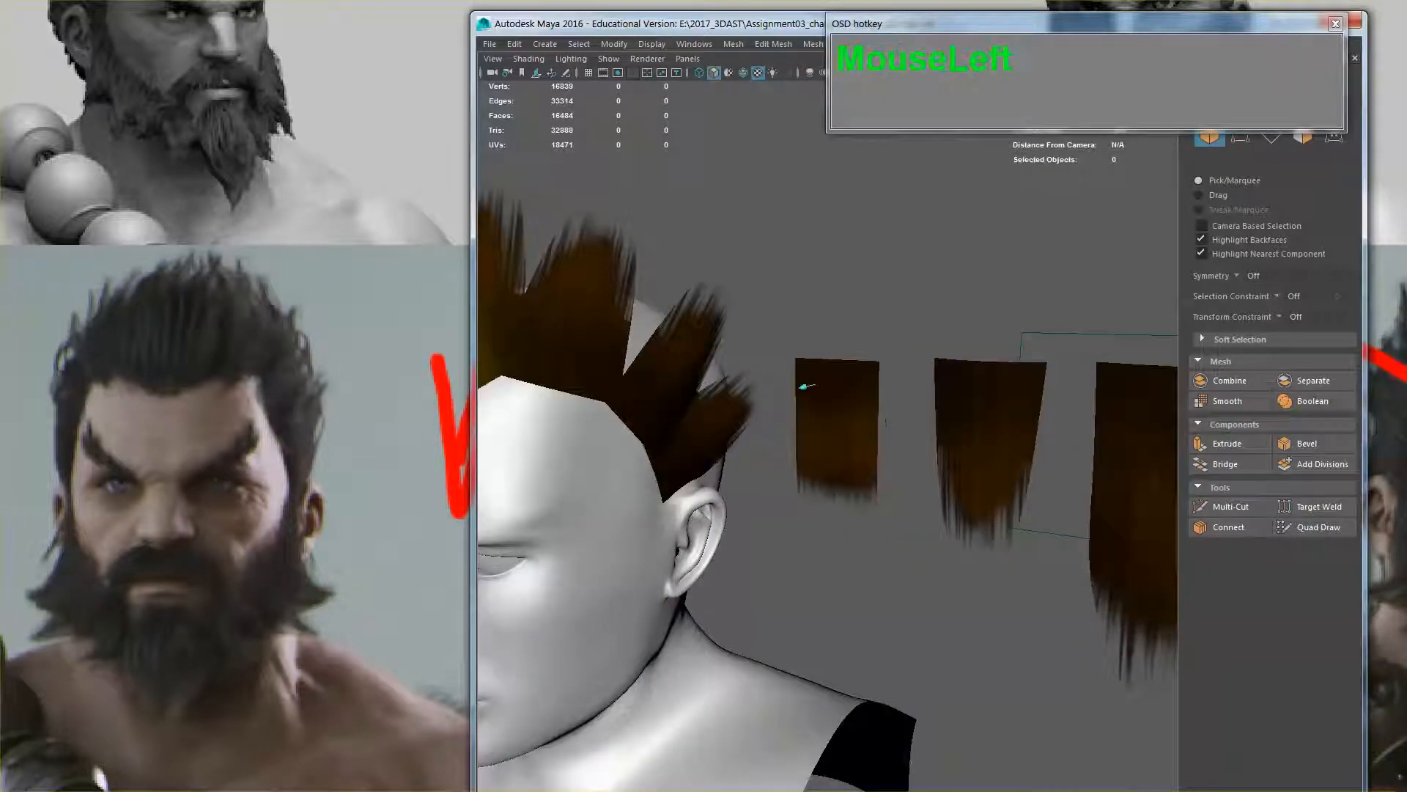
alt+drag(818, 374, 839, 383)
click(829, 393)
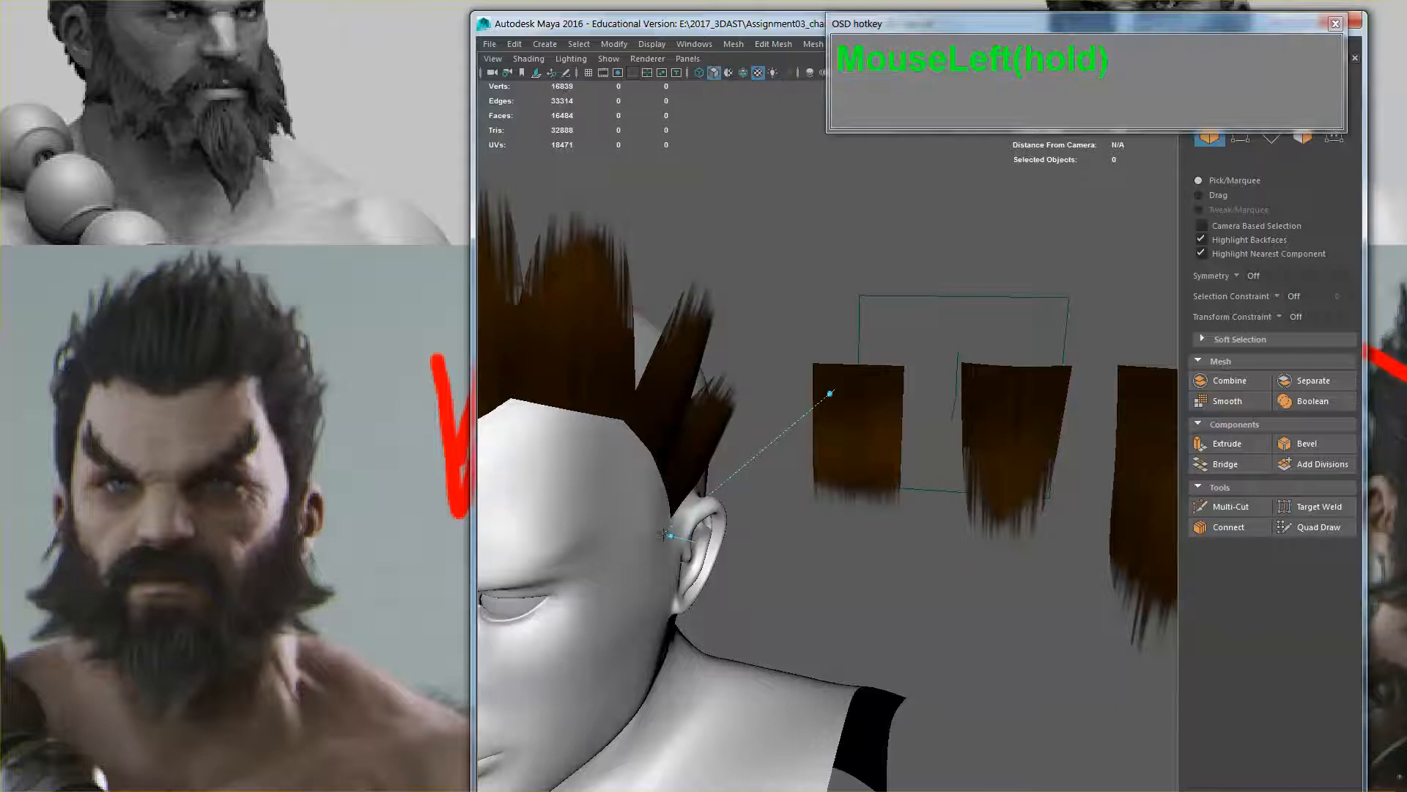
alt+drag(665, 533, 663, 533)
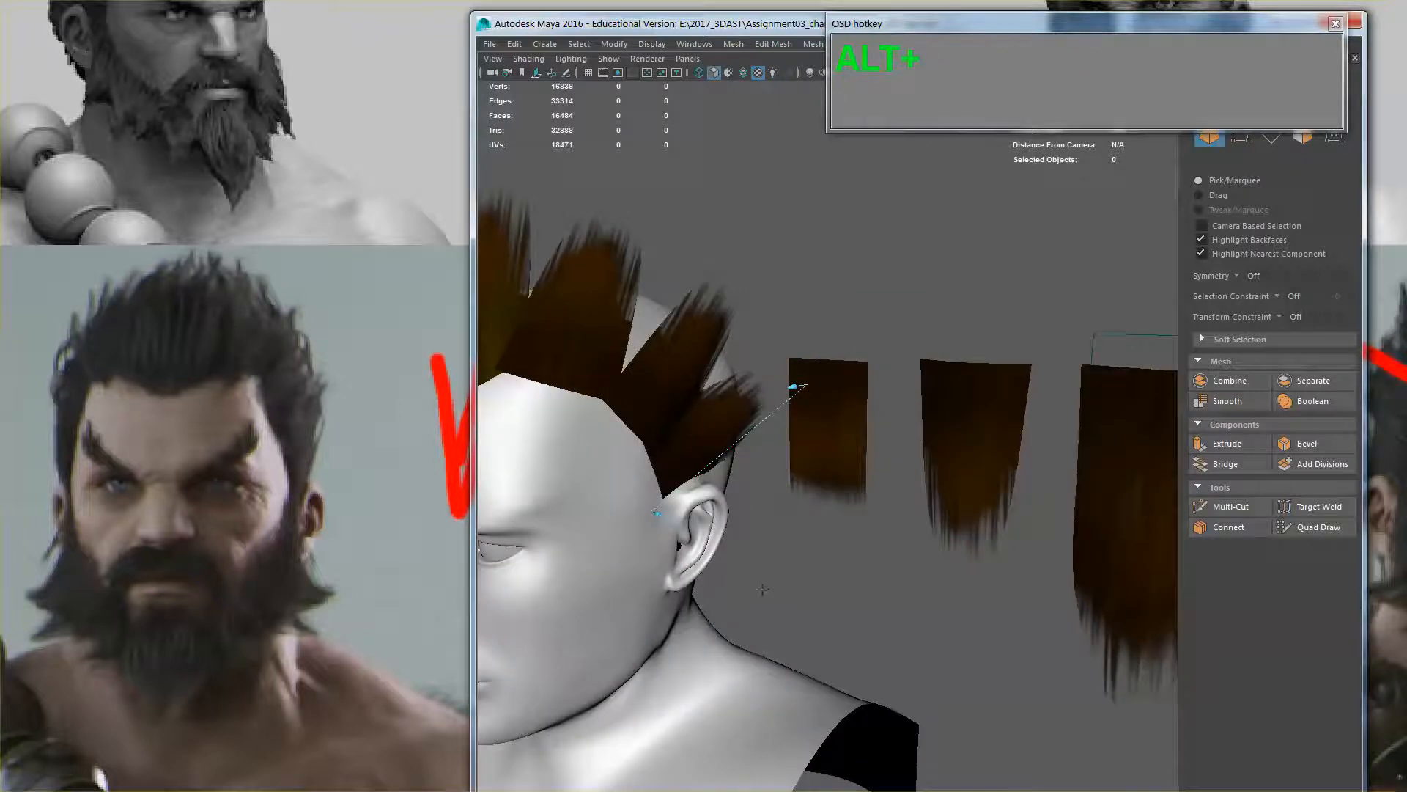
key(Return)
Select the snapped card in front of the left ear and rotate it to align with the side of the head
mouse_move(713, 501)
alt+mouse_down()
mouse_move(791, 491)
mouse_move(700, 491)
alt+mouse_up()
alt+middle_drag(699, 491, 845, 424)
alt+right_drag(845, 424, 859, 544)
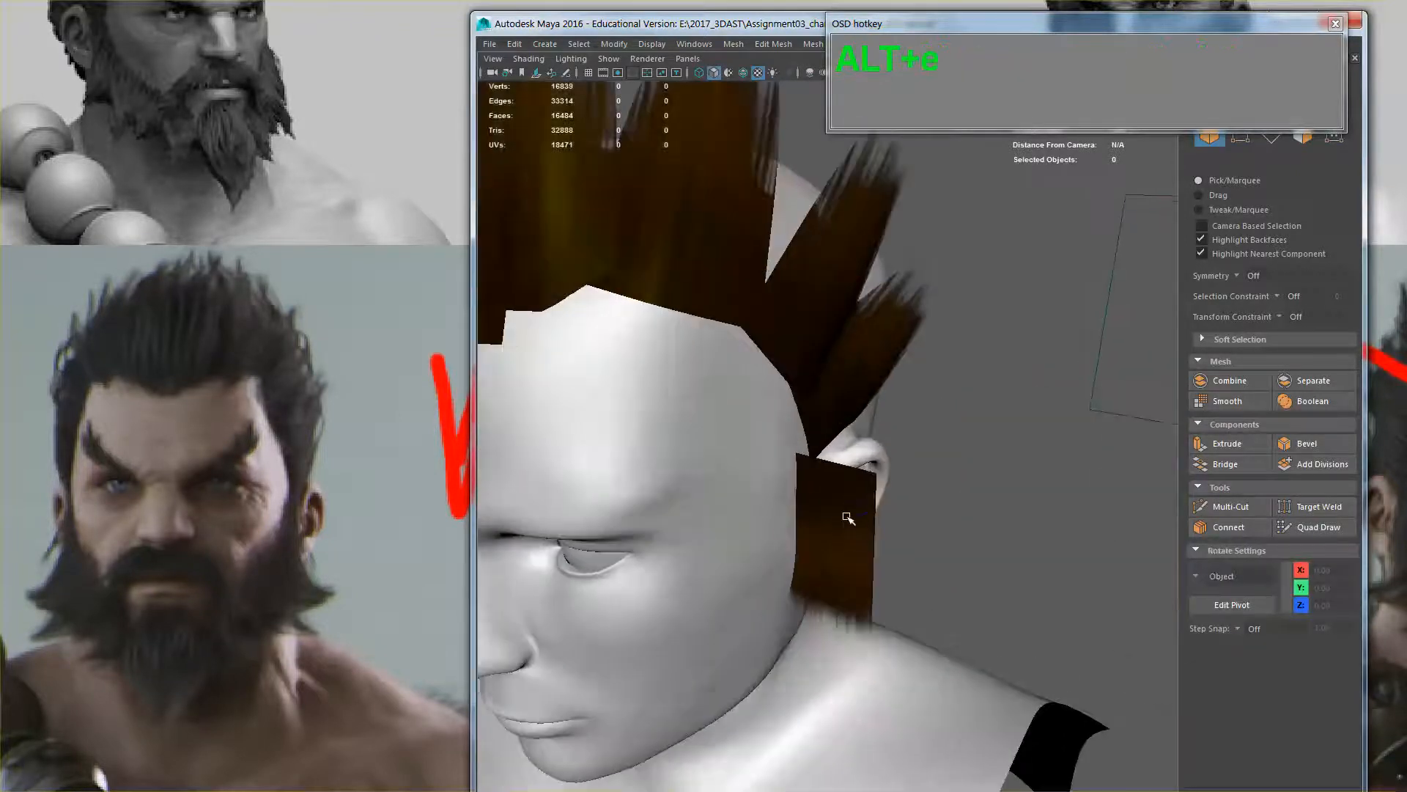
click(848, 517)
drag(824, 503, 675, 590)
Try to scale the snapped card down uniformly in front of the left ear
key(r)
alt+right_drag(770, 513, 810, 526)
alt+drag(811, 526, 806, 519)
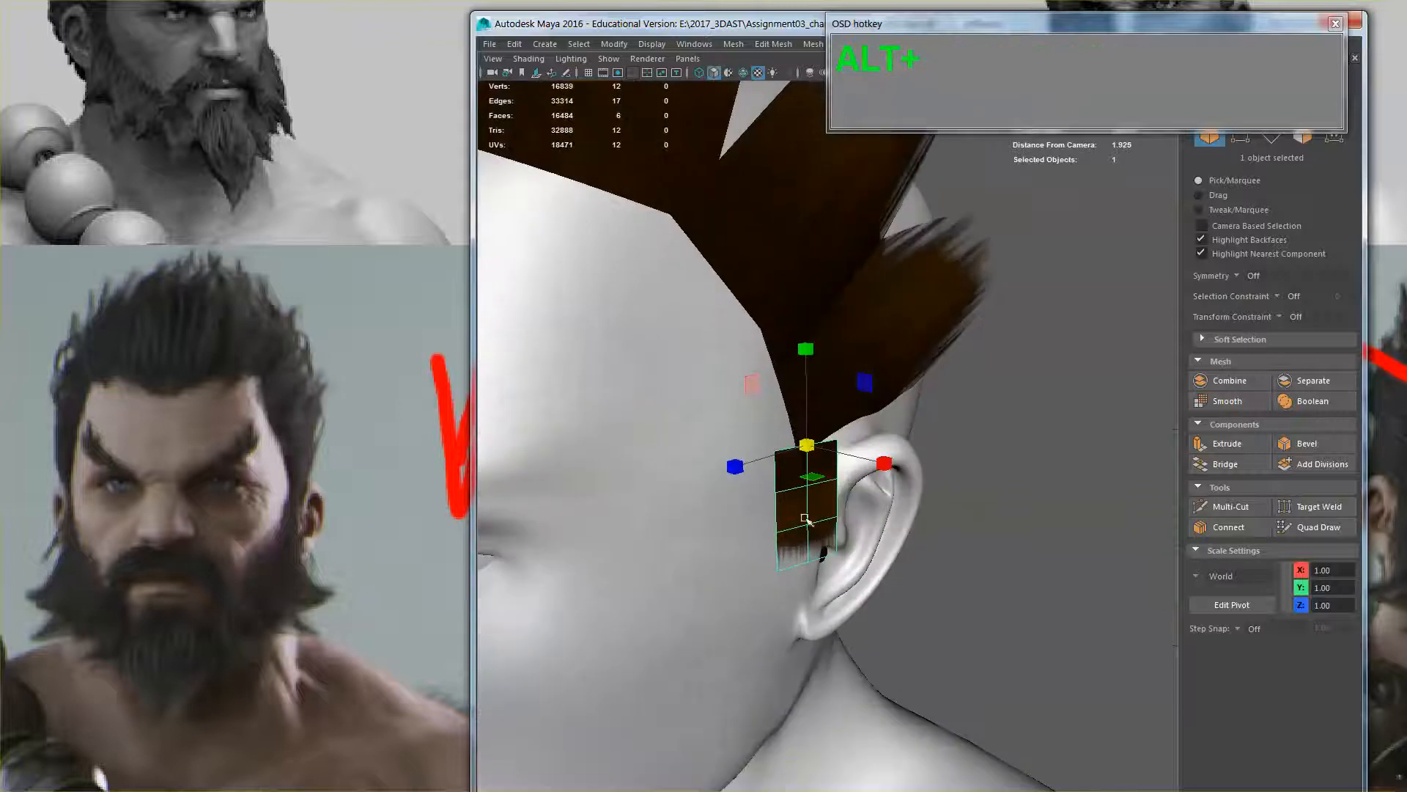
drag(809, 446, 870, 487)
key(ctrl+z)
key(ctrl+z)
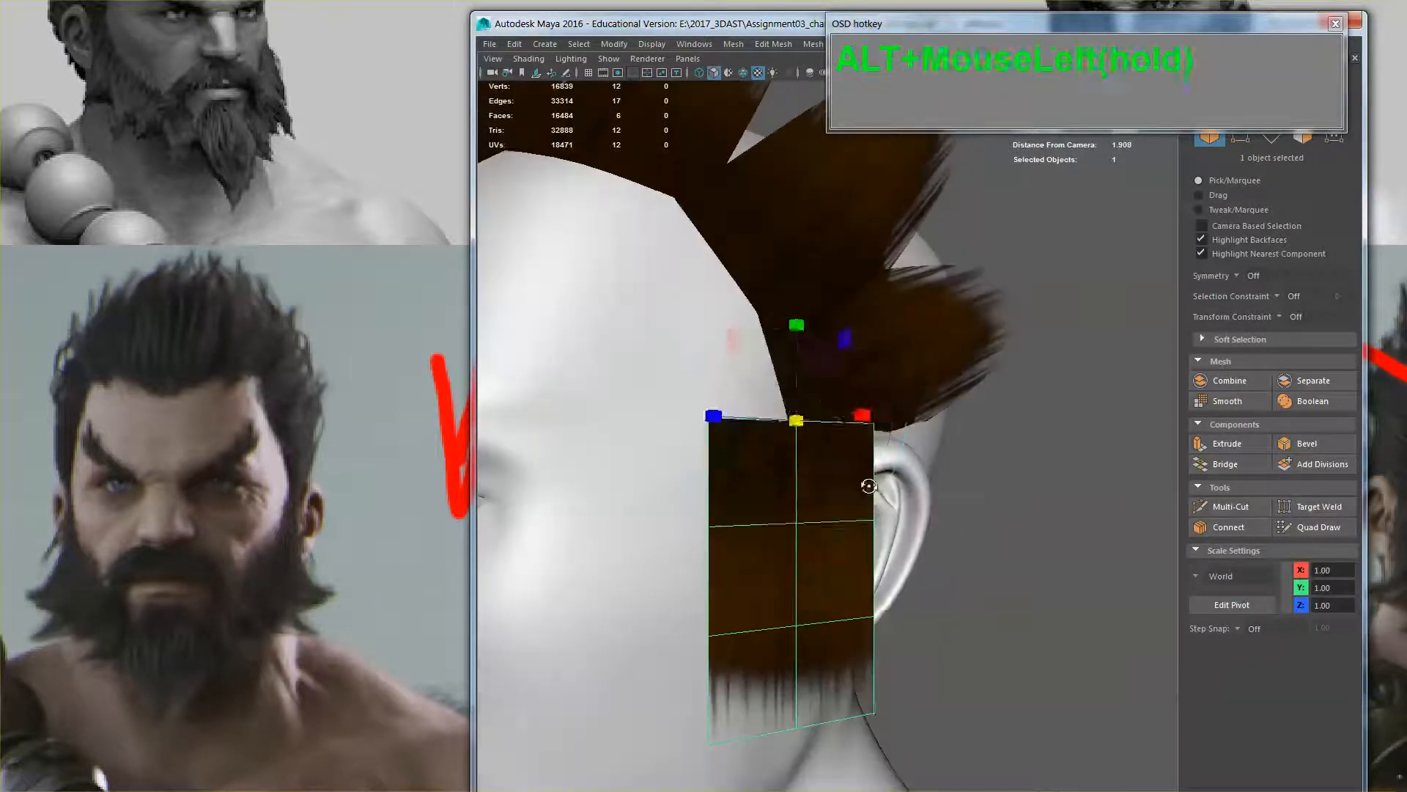
Rotate the card so its strands point back toward the ear, and scale it down to fit the sideburn area
key(e)
drag(724, 354, 714, 481)
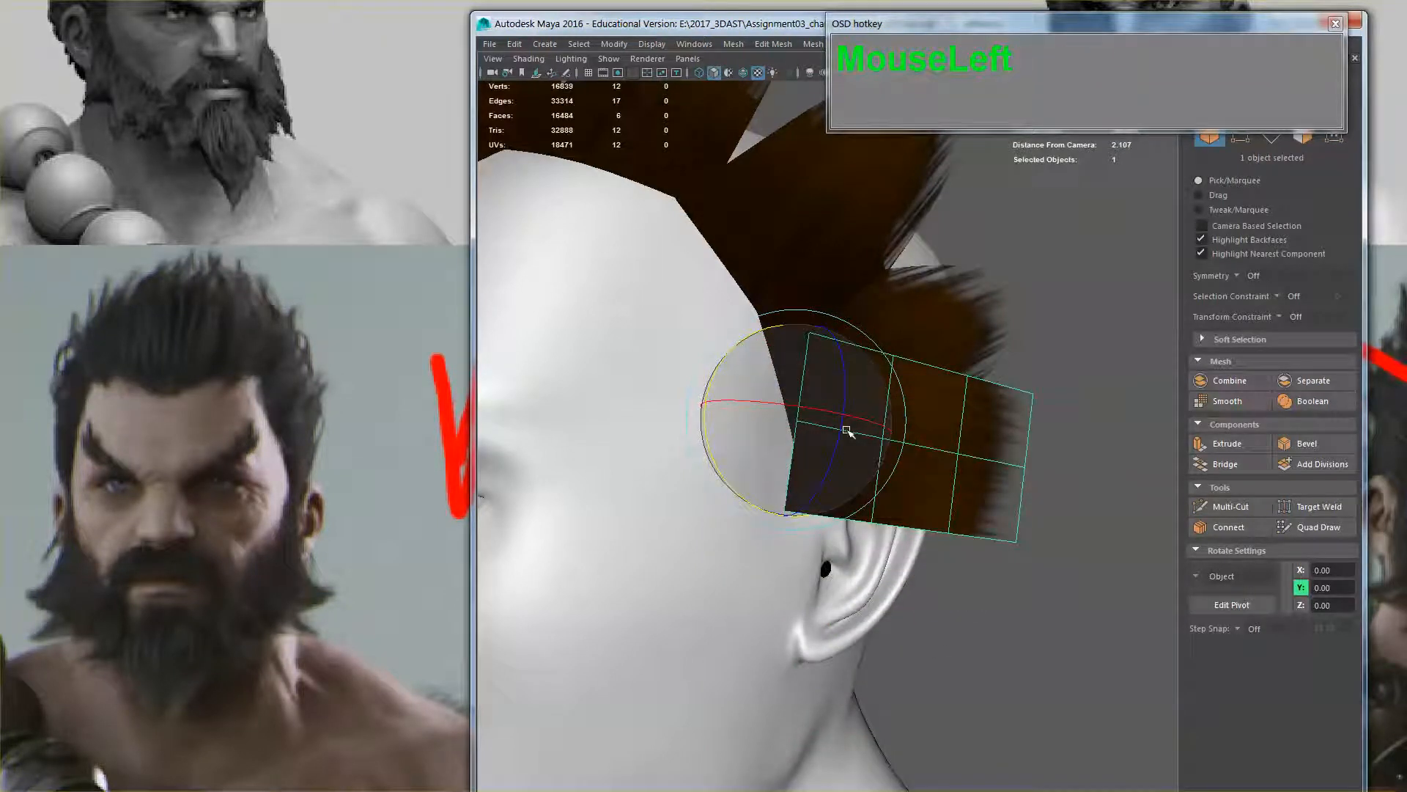
key(r)
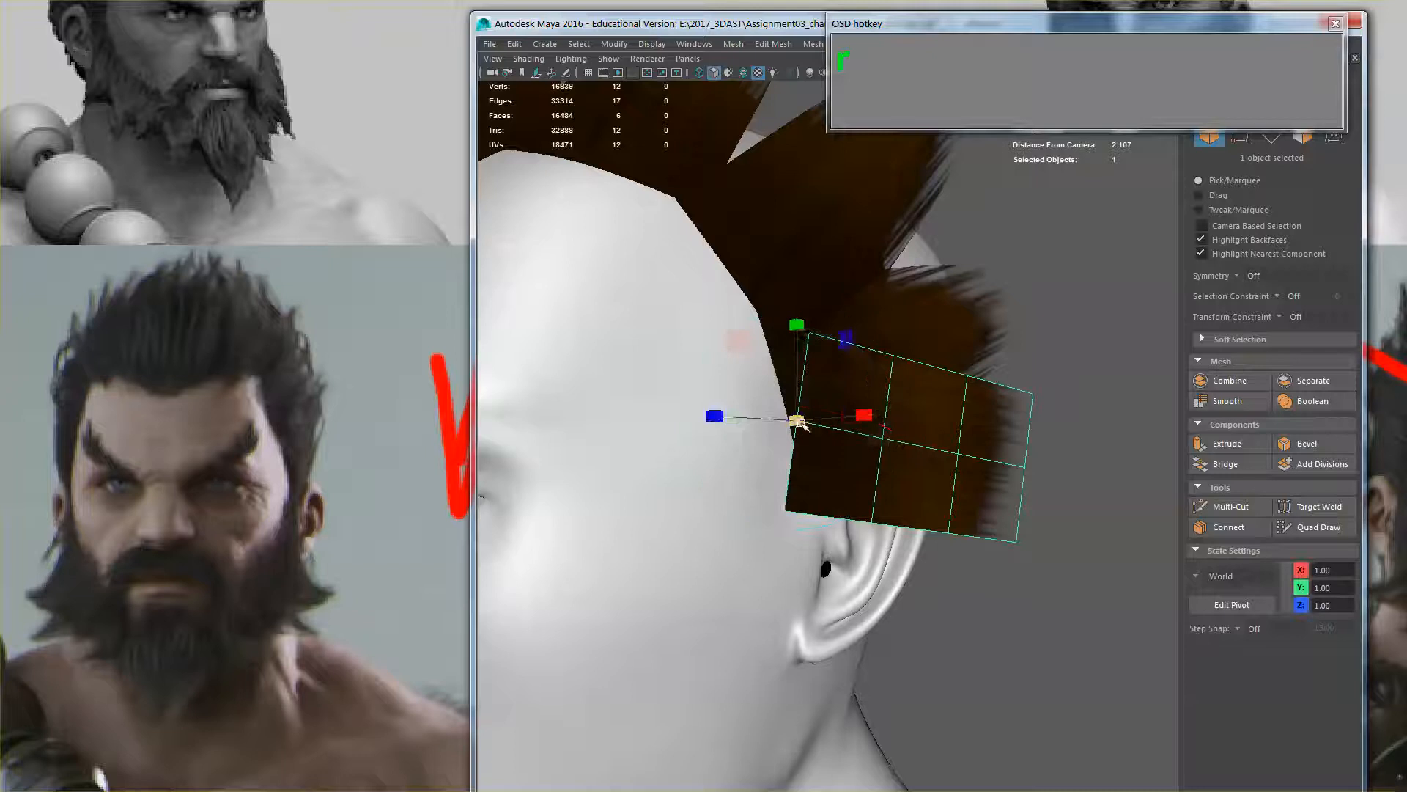
drag(797, 422, 848, 581)
key(w)
drag(778, 615, 732, 511)
Delete the sideburn card's four forward faces, keeping only the two faces with the frayed tips
right_drag(794, 442, 794, 494)
click(701, 460)
shift+click(714, 533)
shift+click(789, 537)
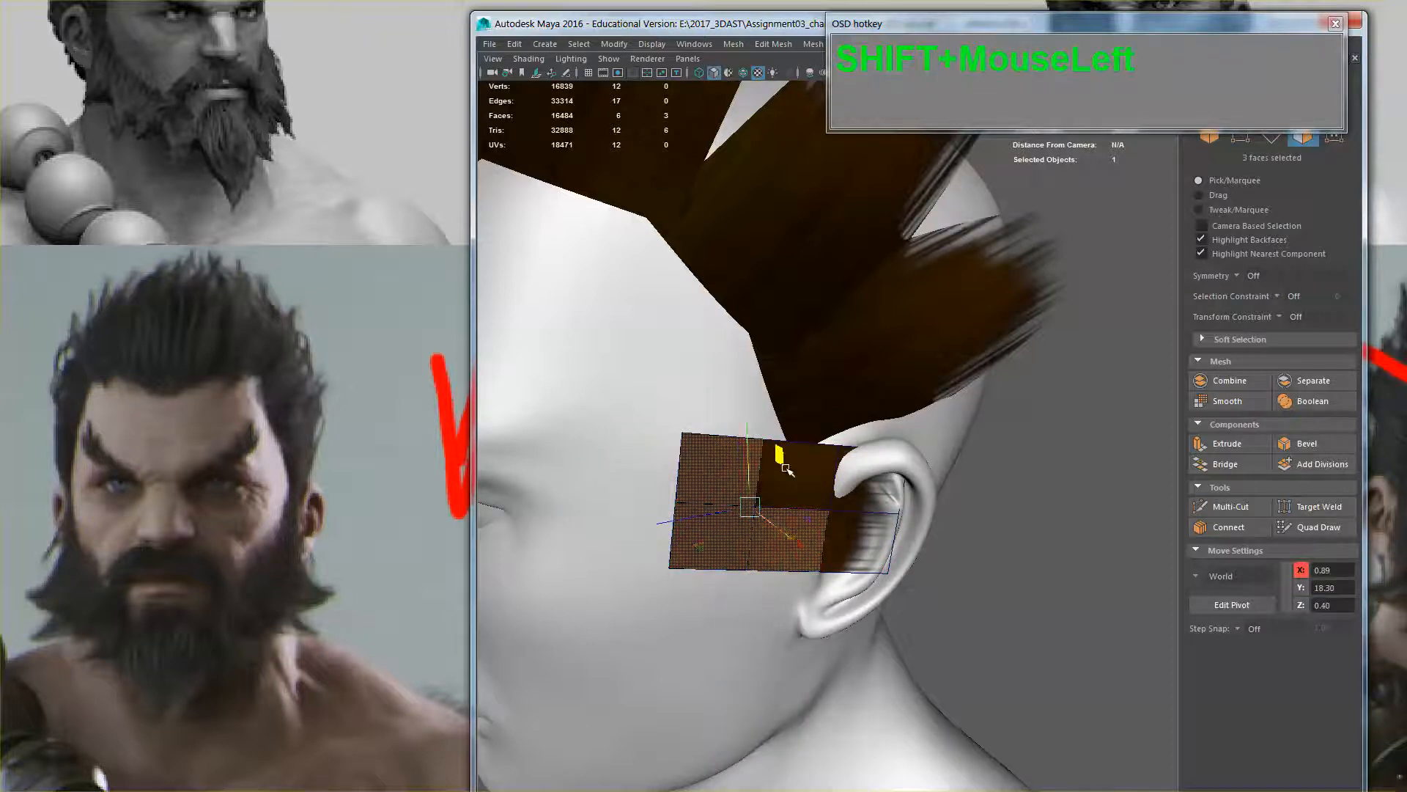
key(shift+Delete)
click(795, 480)
key(Delete)
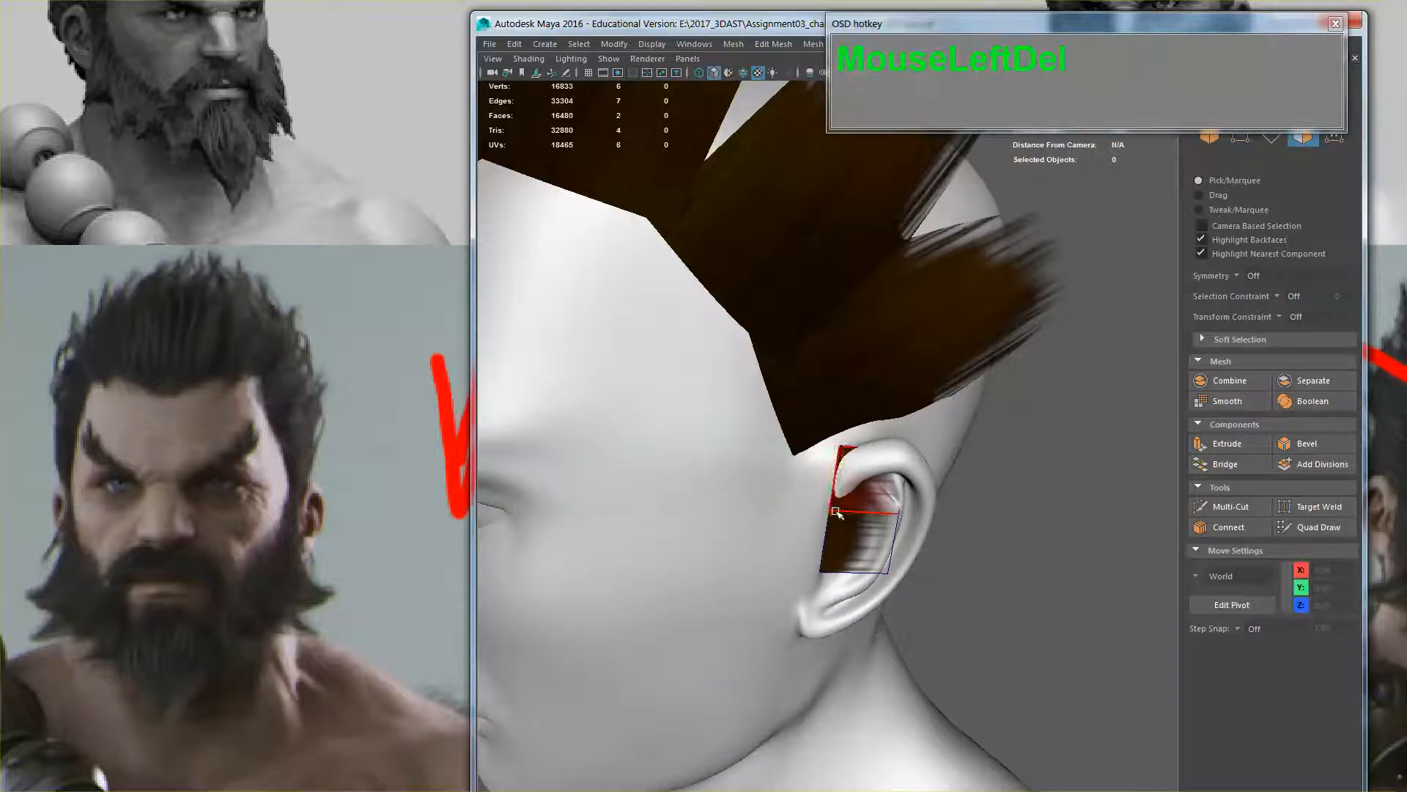
Shift the trimmed card's pivot closer to it and move the card in front of the ear
right_drag(836, 475, 898, 422)
click(859, 520)
key(w)
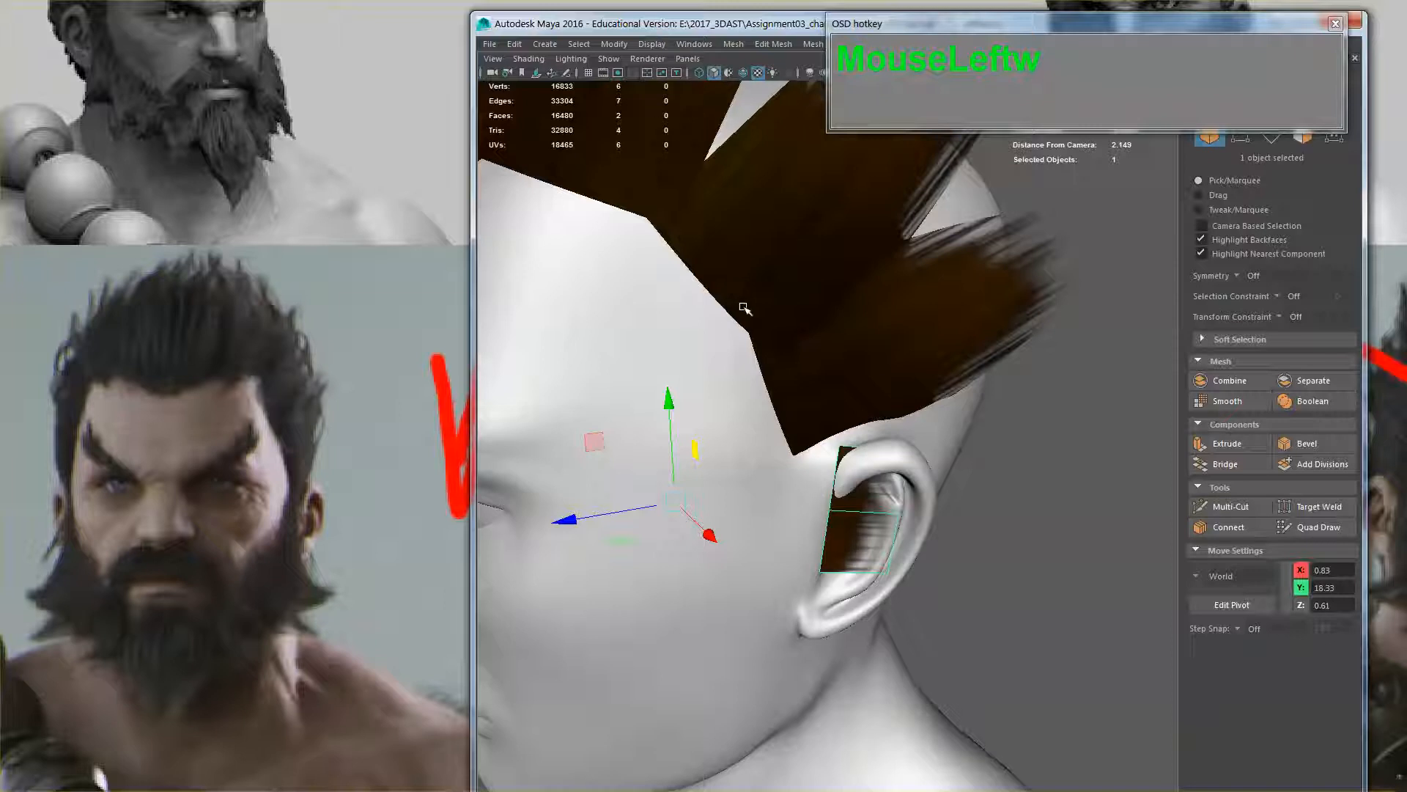
key(Insert)
drag(674, 500, 716, 499)
key(Insert)
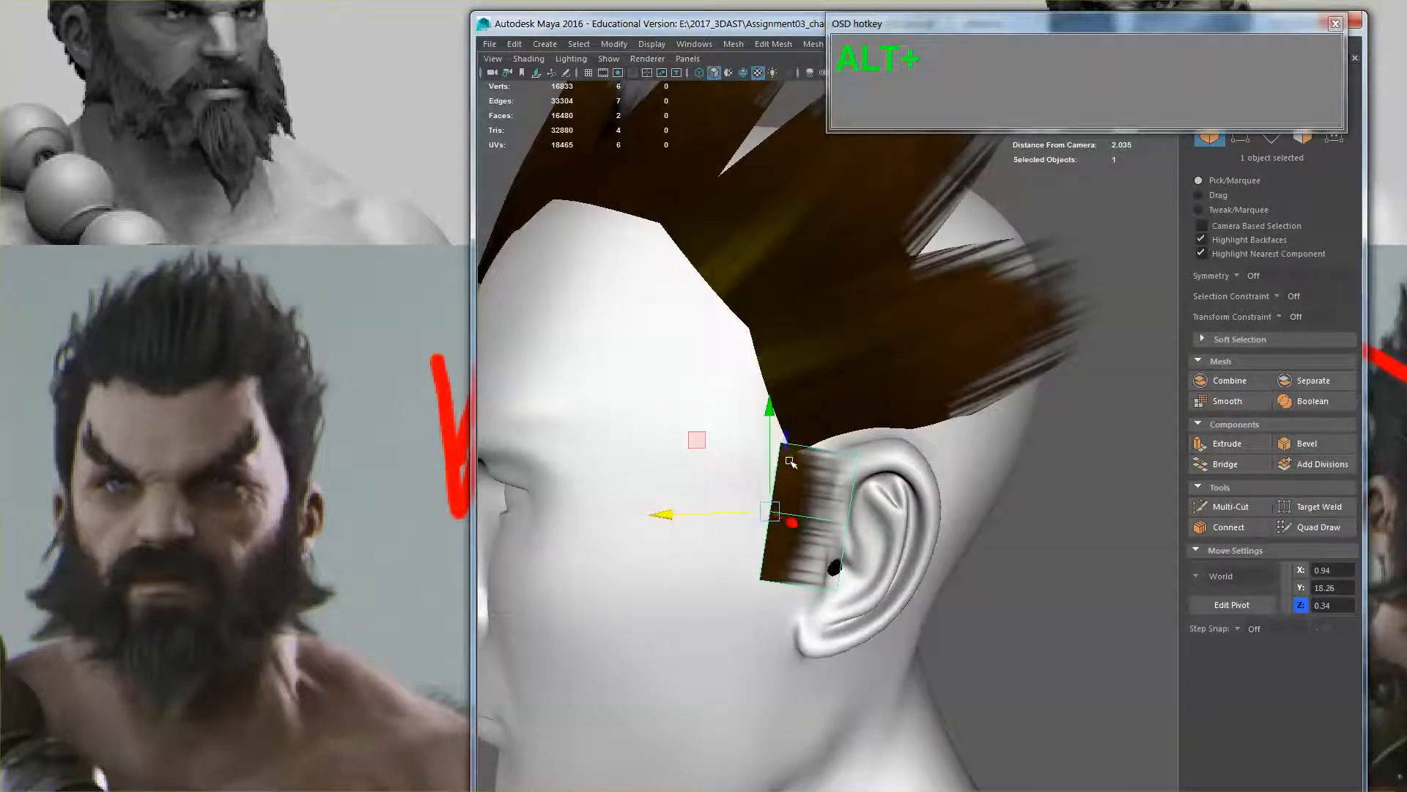
Undo the card move, the pivot change and the face deletions
key(ctrl+z)
key(ctrl+z)
key(ctrl+z)
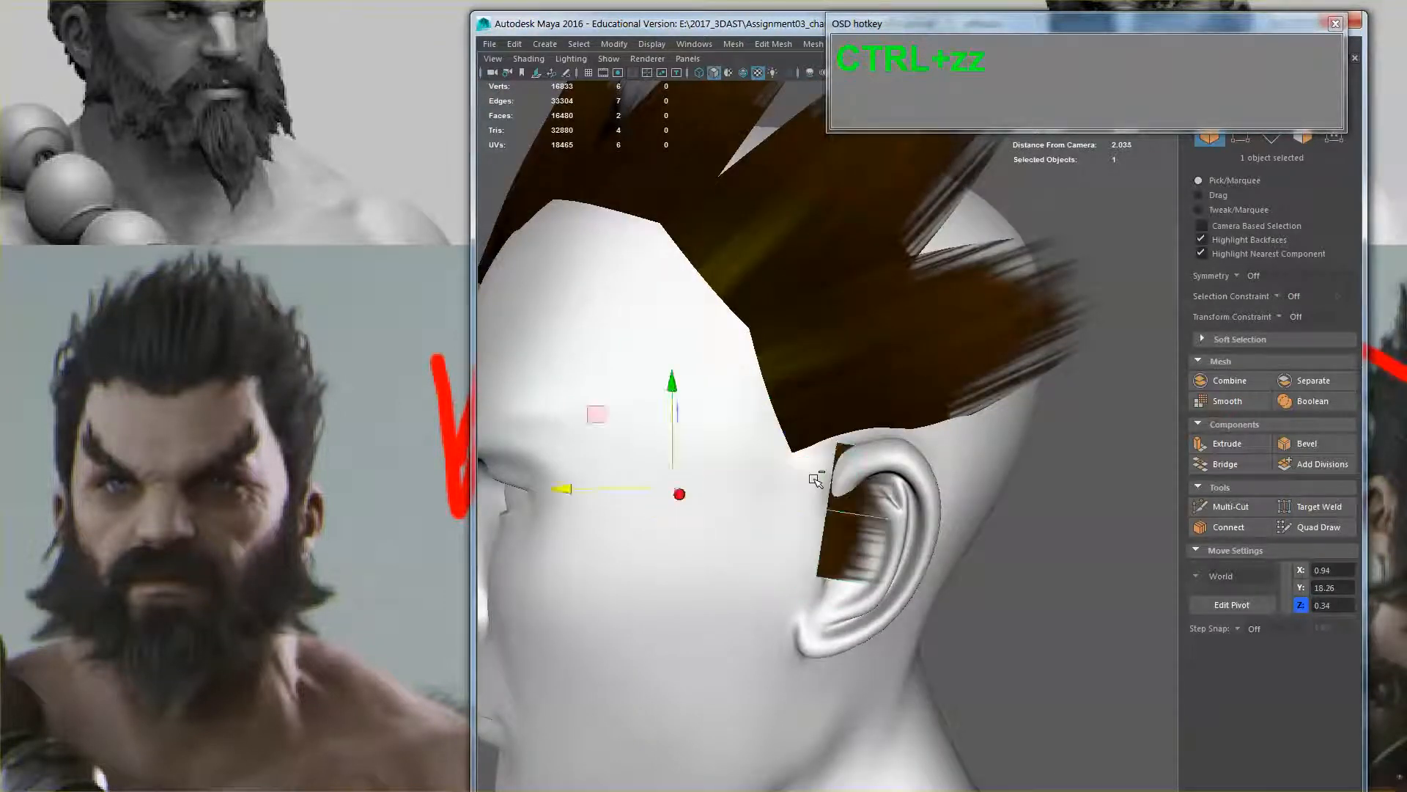
key(ctrl+z)
key(ctrl+z)
key(ctrl+z)
key(ctrl+z)
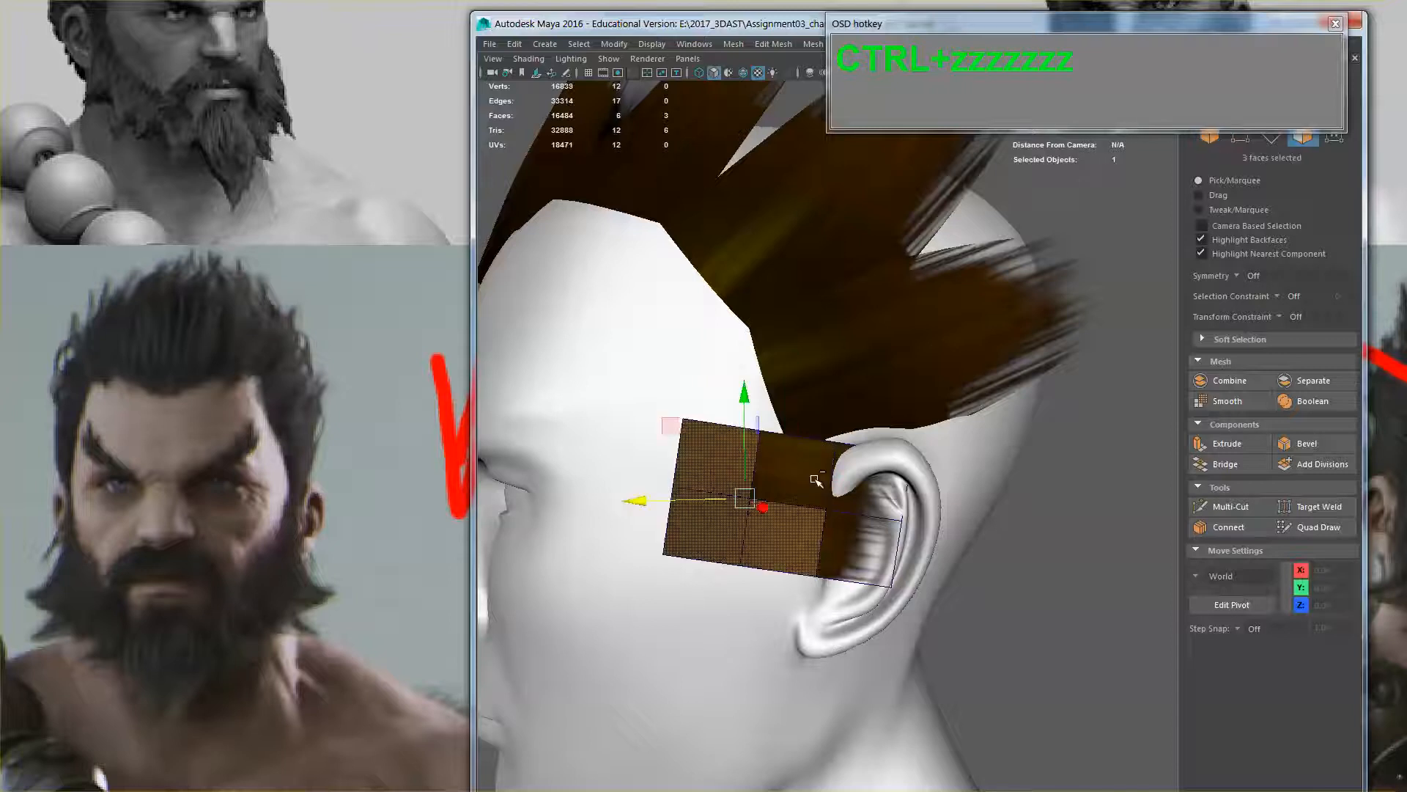
Delete only the two forward faces of the sideburn card and select the remaining card as an object
right_drag(808, 445, 884, 419)
shift+click(718, 542)
key(Delete)
click(811, 506)
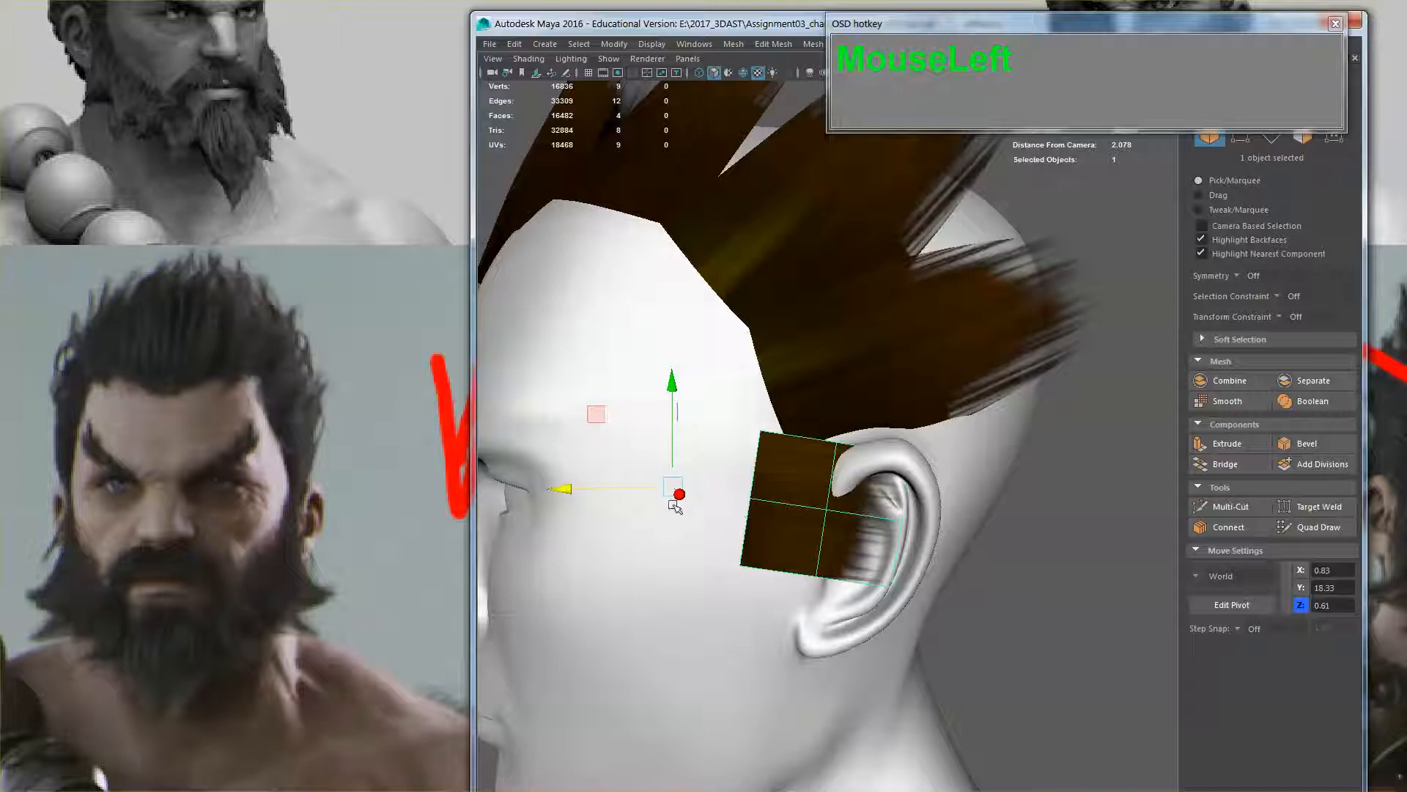
Move the sideburn card's pivot to its front edge and rotate the card slightly to fit the head
key(Insert)
drag(689, 504, 763, 507)
key(Insert)
right_drag(812, 444, 829, 478)
alt+drag(829, 478, 783, 518)
key(r)
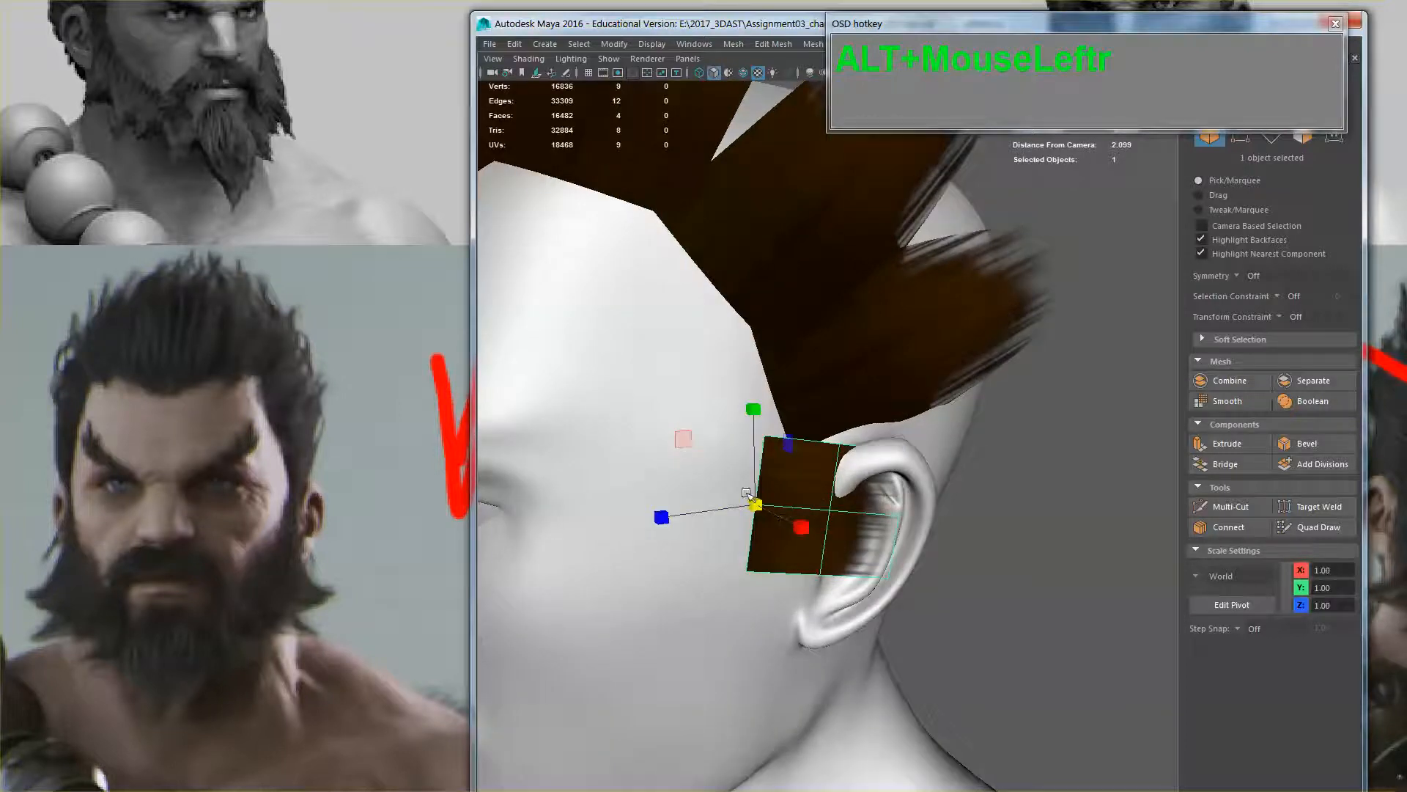
key(e)
mouse_move(763, 401)
mouse_down()
mouse_move(781, 411)
mouse_move(744, 415)
mouse_up()
Reposition the sideburn card's vertex columns so the card curves along the head in front of the ear
right_drag(826, 444, 758, 448)
drag(773, 587, 700, 389)
key(w)
alt+drag(756, 544, 770, 506)
drag(839, 571, 797, 423)
alt+drag(799, 429, 757, 549)
drag(909, 568, 859, 433)
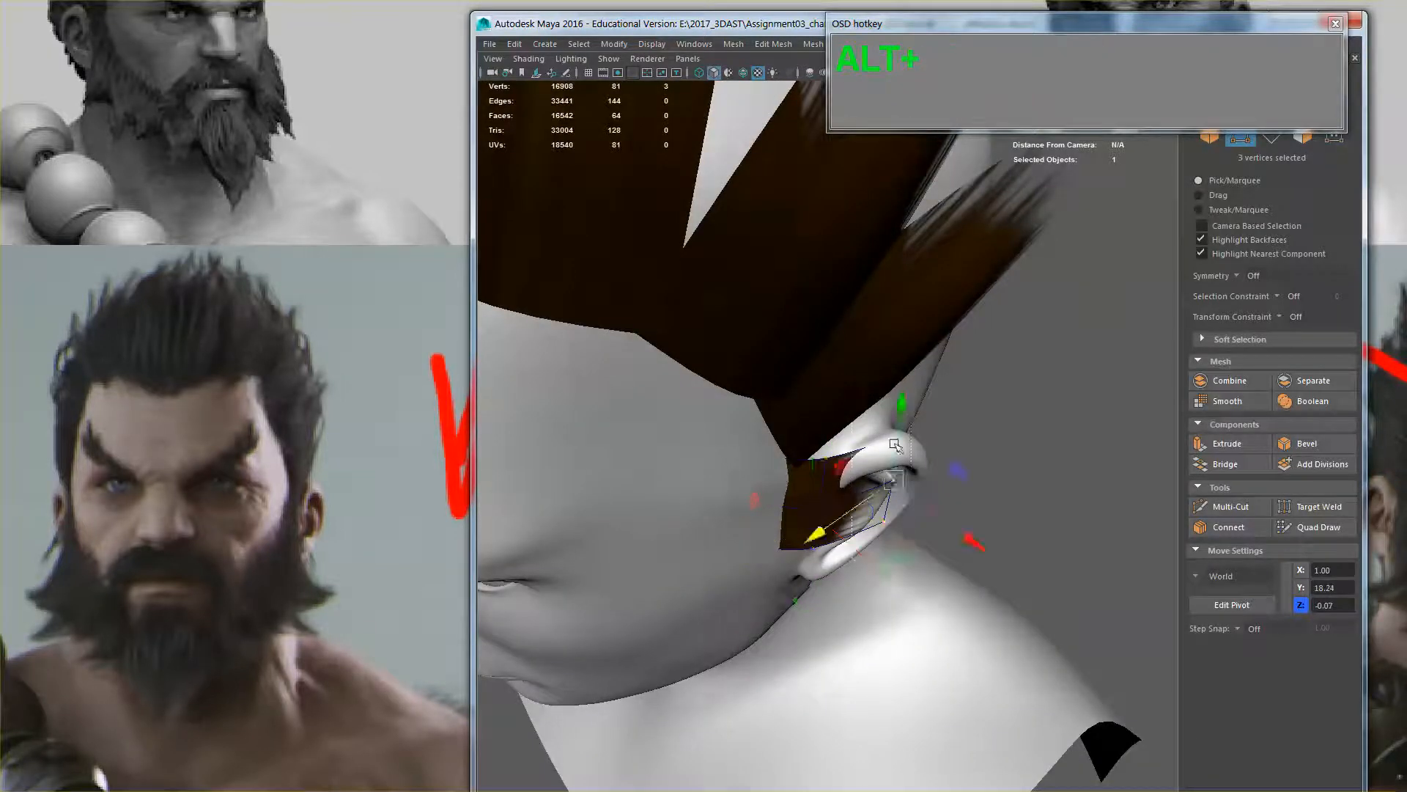
alt+drag(854, 602, 826, 552)
Duplicate the sideburn card, raise the copy to meet the temple hair and rotate it slightly
right_drag(810, 441, 866, 419)
click(809, 497)
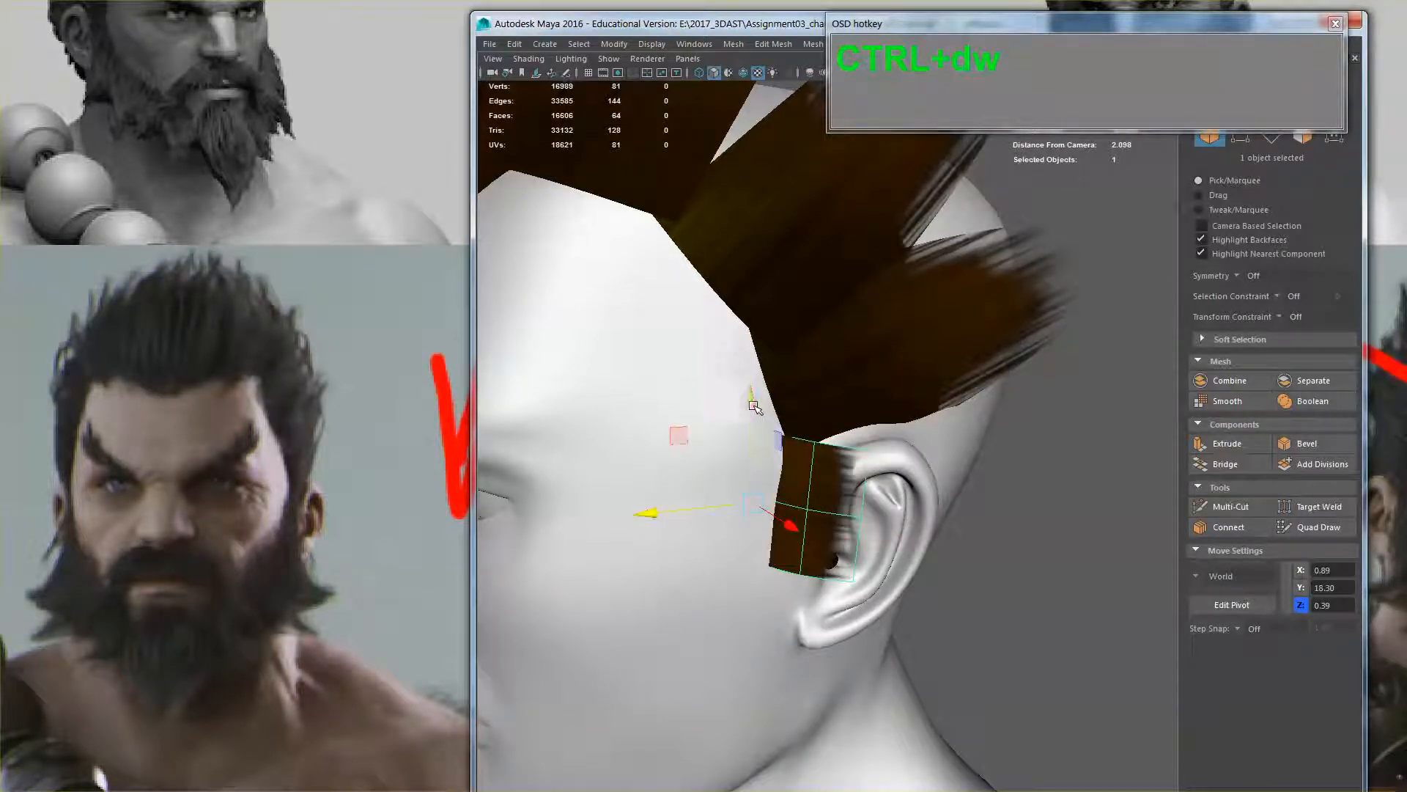
drag(754, 407, 757, 366)
key(e)
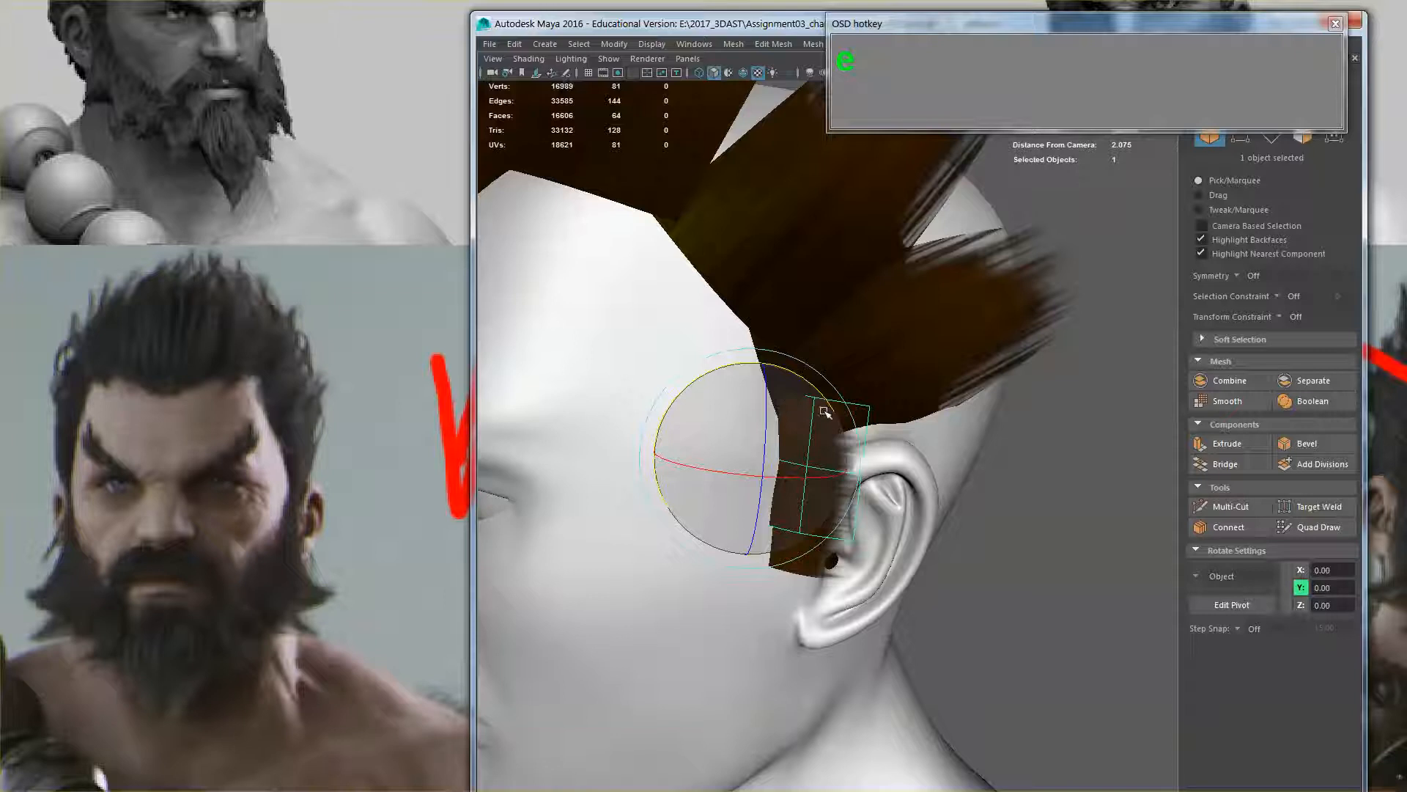
drag(810, 385, 799, 377)
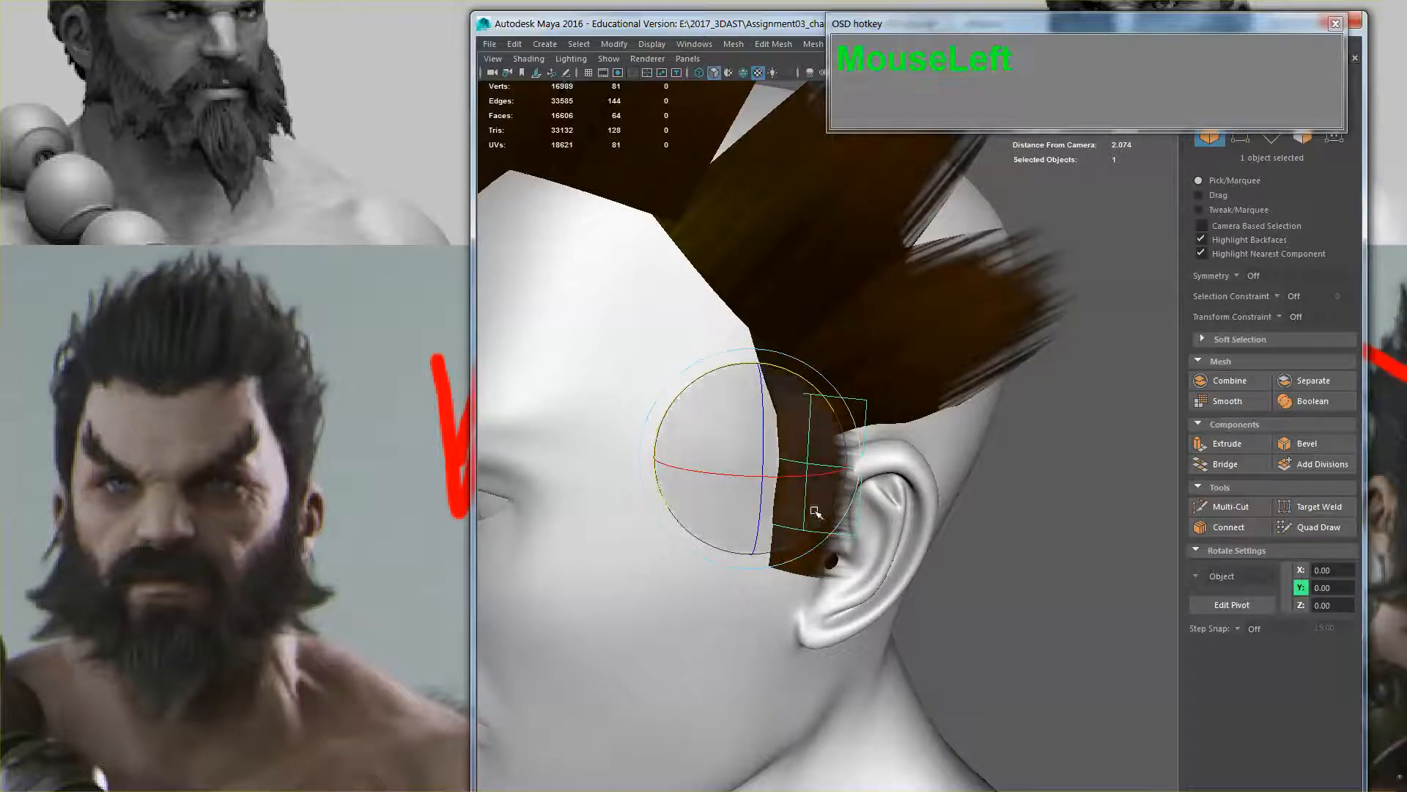
Select the lower sideburn card and lower it to about Y 18.19
click(820, 558)
alt+drag(820, 558, 791, 490)
key(w)
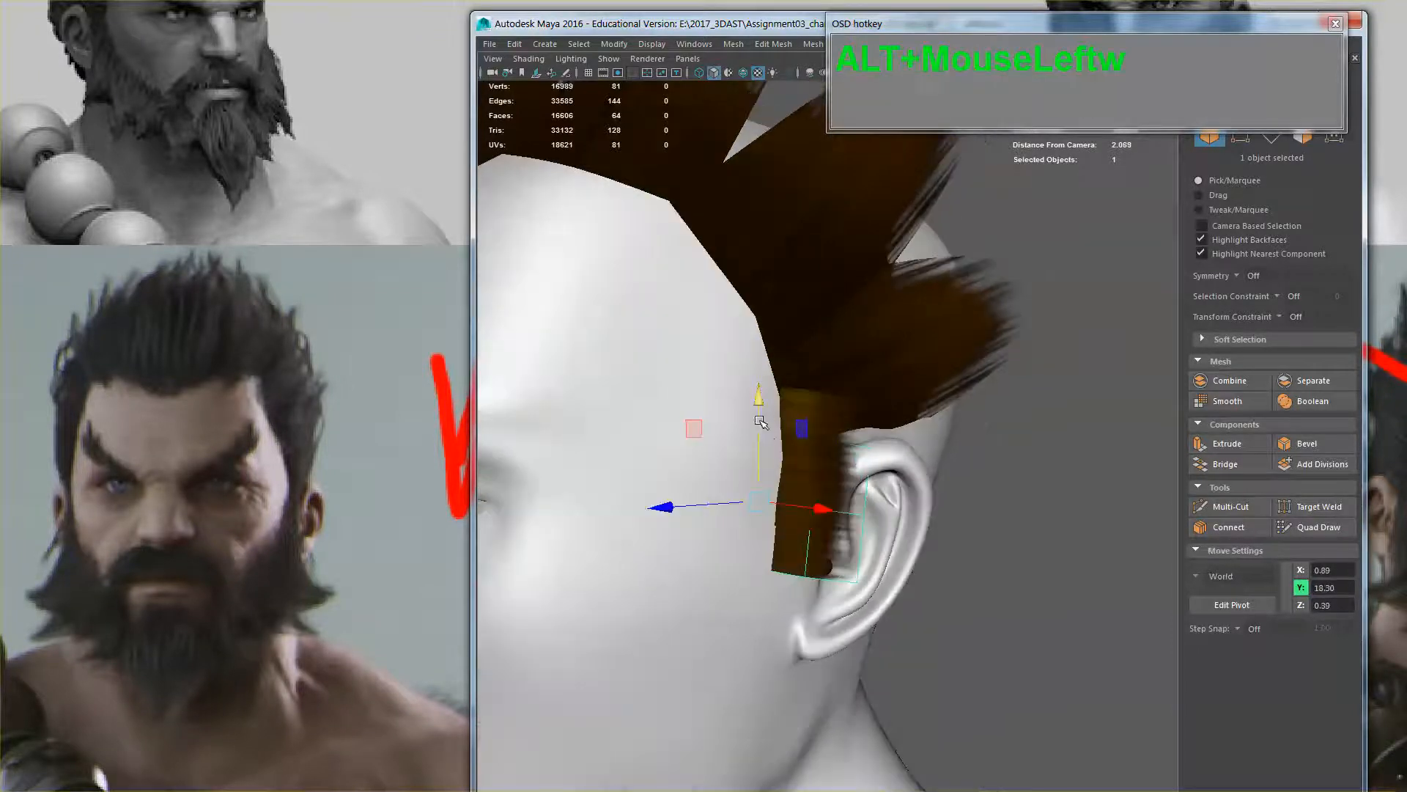
drag(760, 422, 752, 460)
Duplicate the lower sideburn card, move the copy below it and rotate the copy to angle along the jaw
key(ctrl+d)
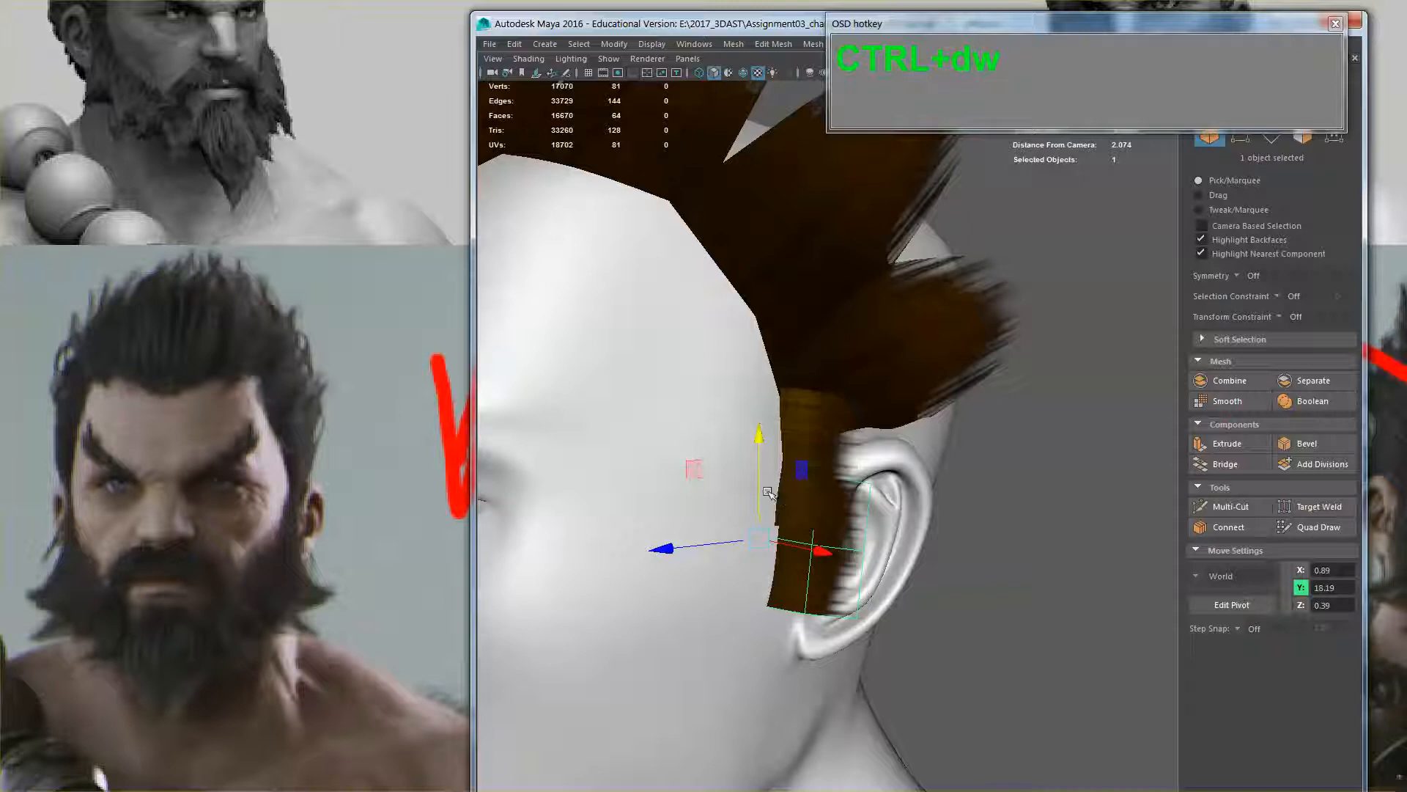
click(757, 539)
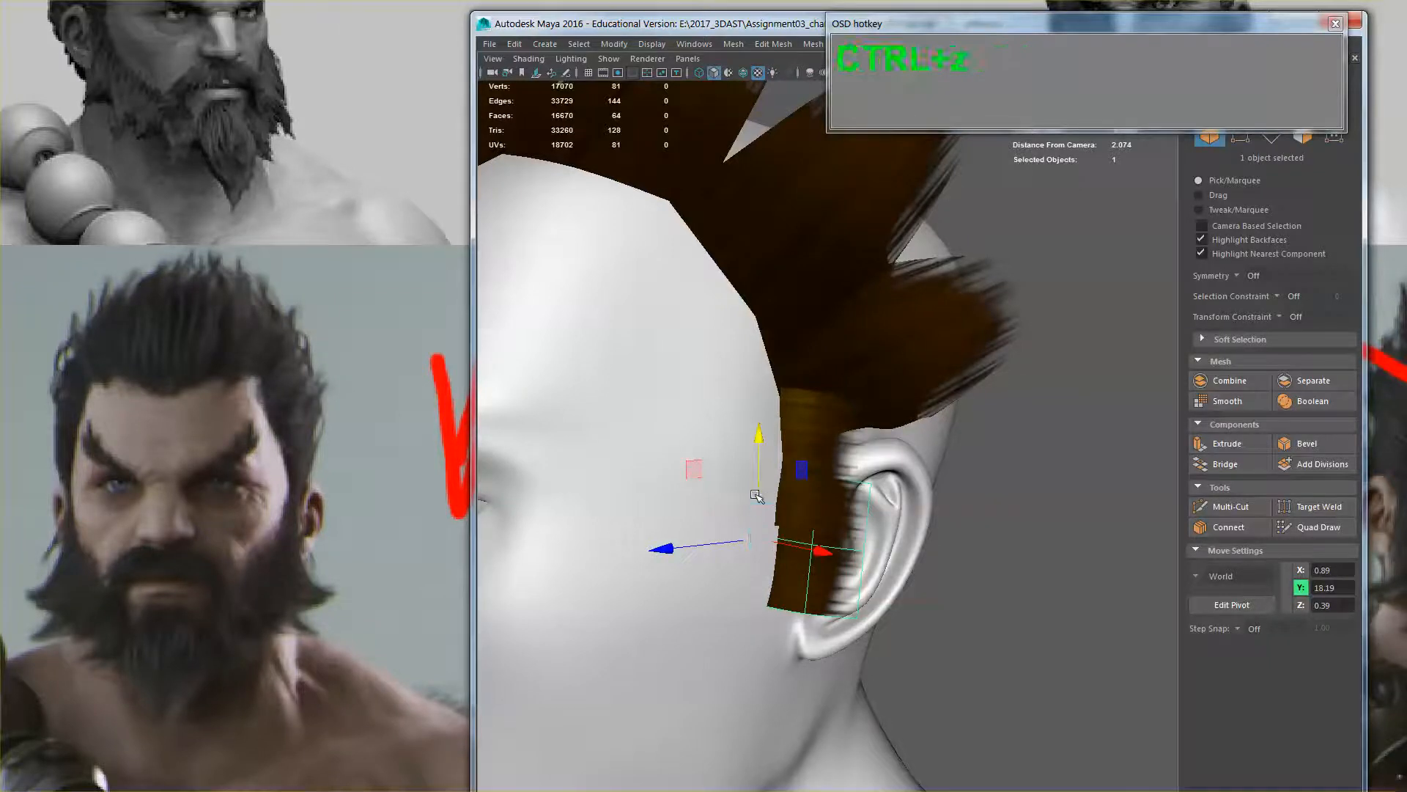
middle_drag(759, 489, 752, 571)
key(e)
drag(736, 540, 764, 513)
Place the rotated jaw card below the sideburn at about X 0.85, Y 17.98, Z 0.43
key(w)
alt+drag(786, 593, 757, 523)
key(e)
key(w)
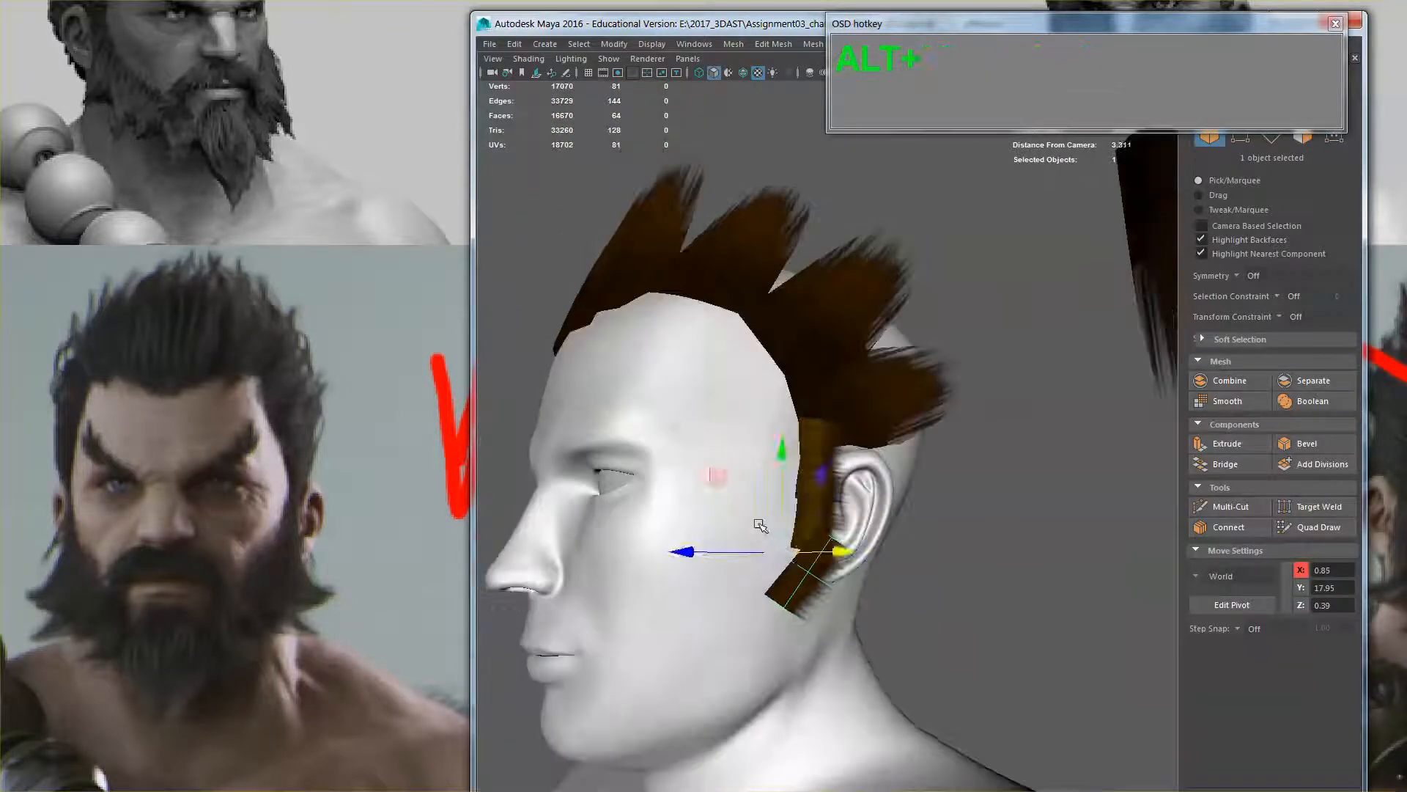
drag(717, 475, 713, 469)
Duplicate the short square hair card from the row again and move the copy beside the left side of the head
scroll(793, 508, down, 6)
alt+drag(799, 511, 931, 535)
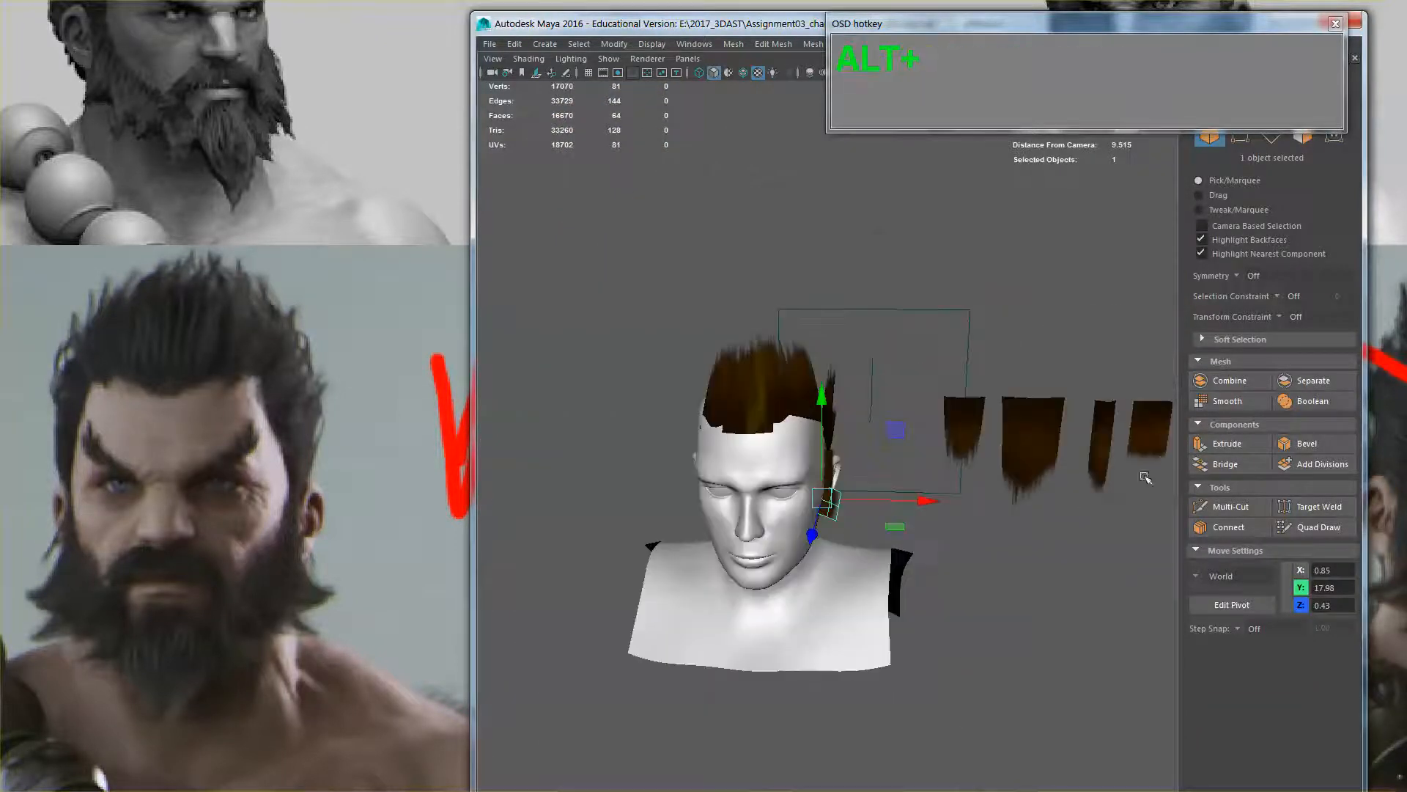
click(1153, 451)
alt+middle_drag(1129, 482, 1059, 502)
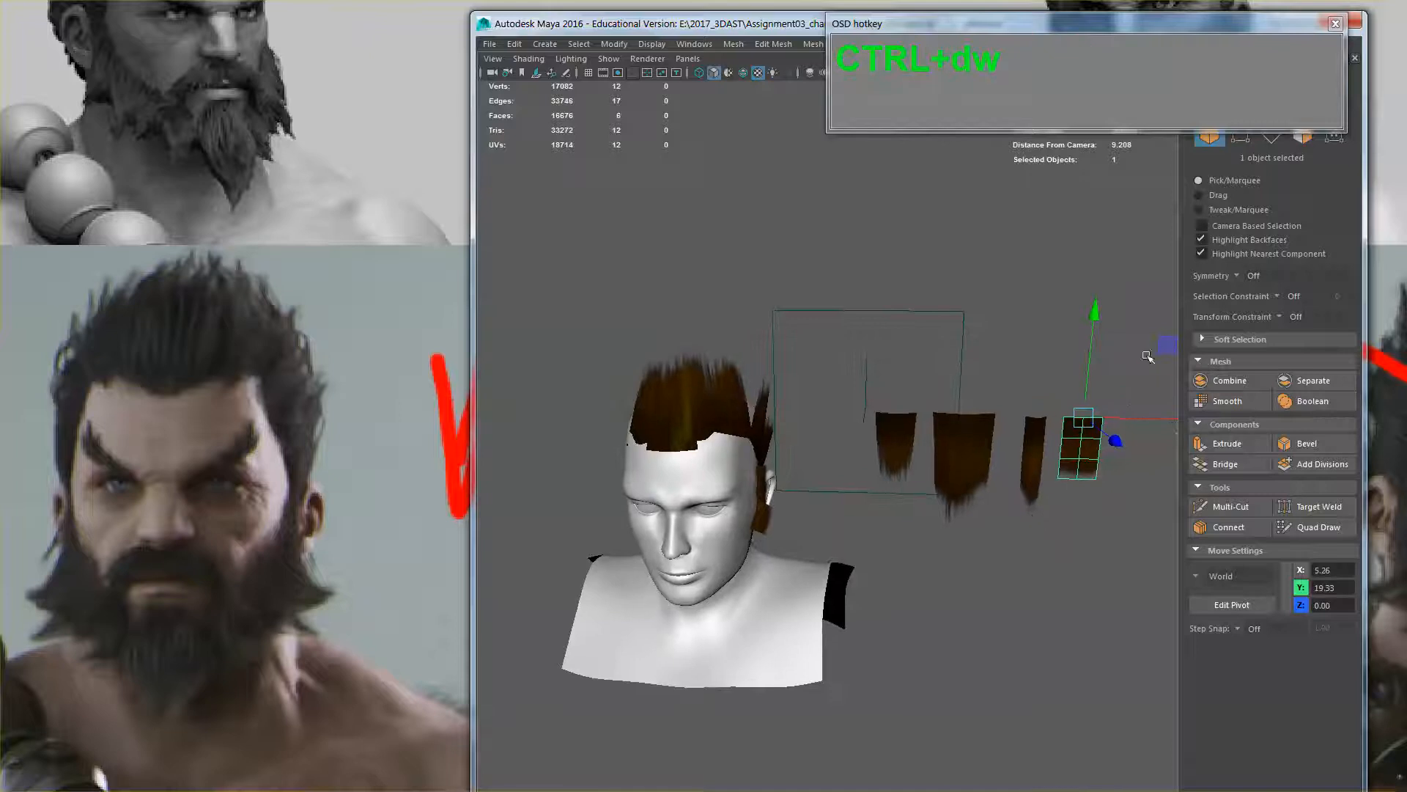
drag(1149, 355, 888, 410)
click(780, 506)
scroll(779, 507, up, 4)
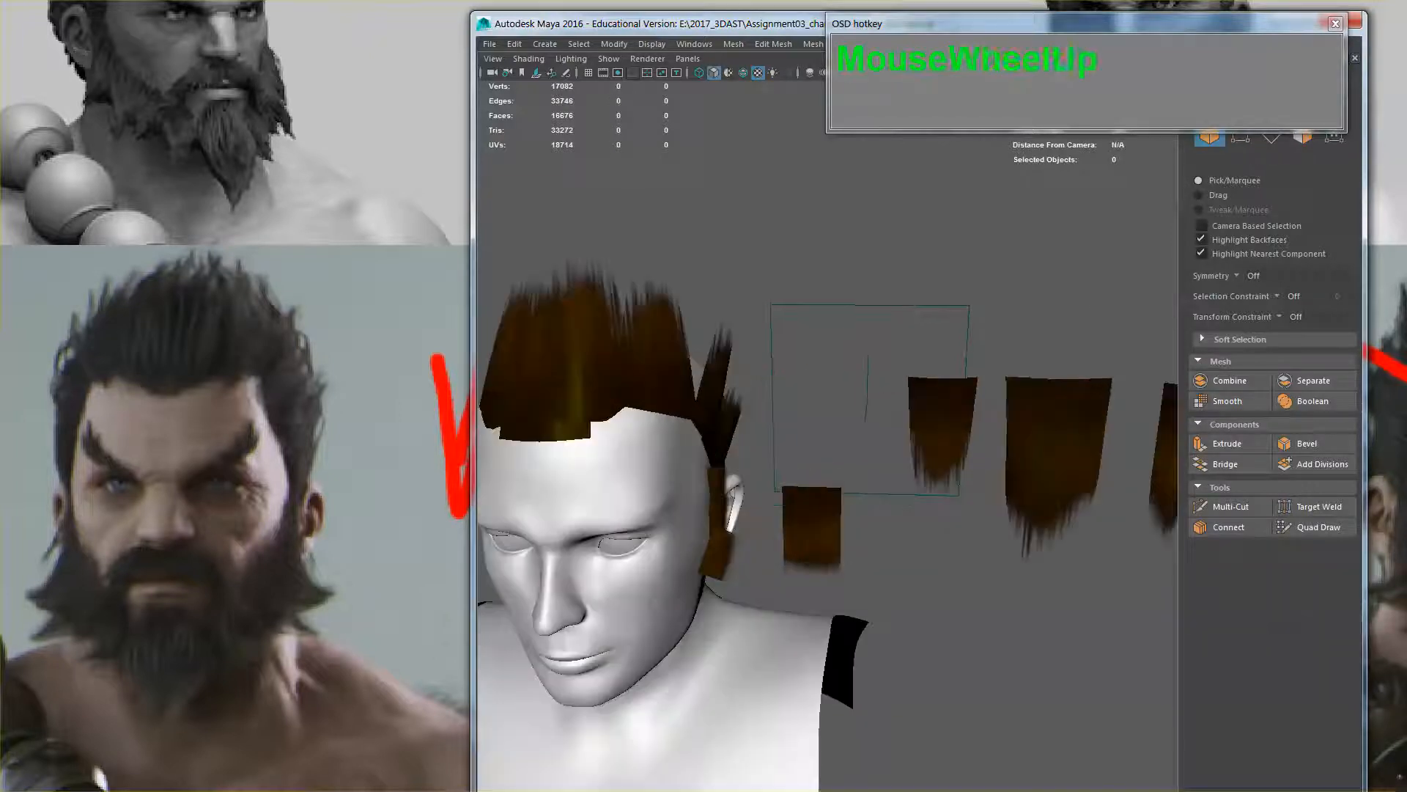
Move the short square hair card from beside the head to the jaw directly below the sideburn
click(823, 509)
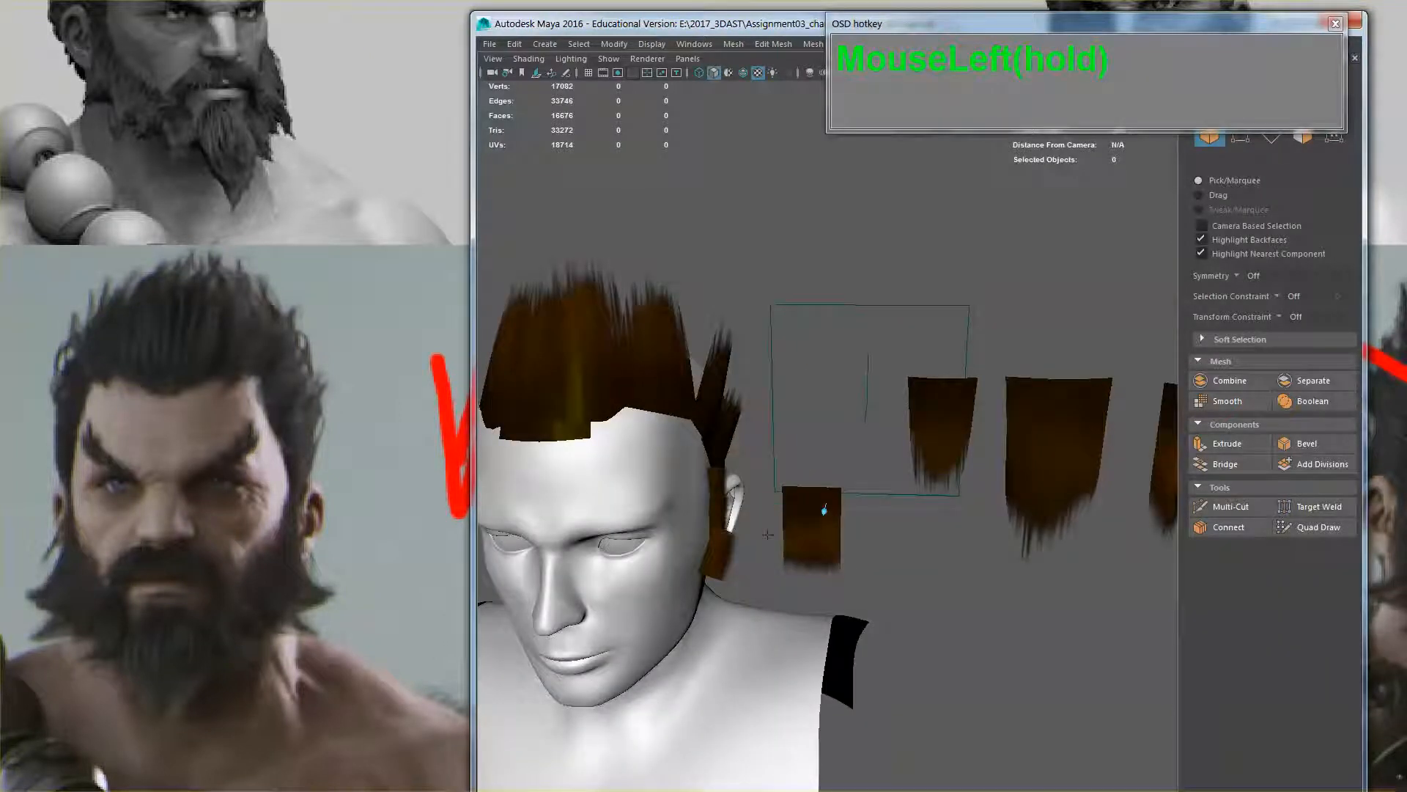
key(Return)
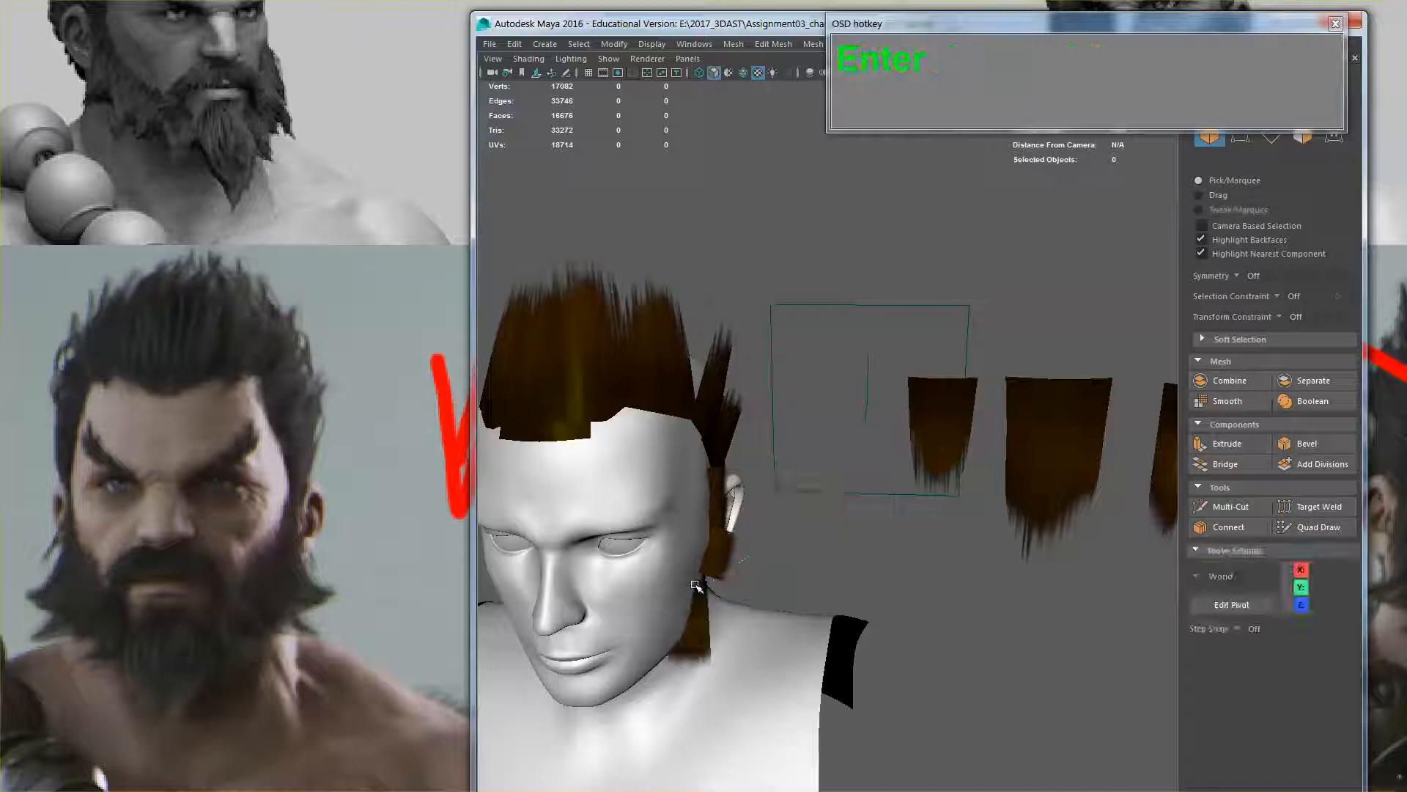
alt+drag(697, 591, 695, 571)
click(693, 605)
alt+middle_drag(694, 604, 752, 555)
scroll(752, 553, up, 2)
Rotate the jaw card so it flares outward and place it at about X 0.70, Y 17.84, Z 0.54
key(e)
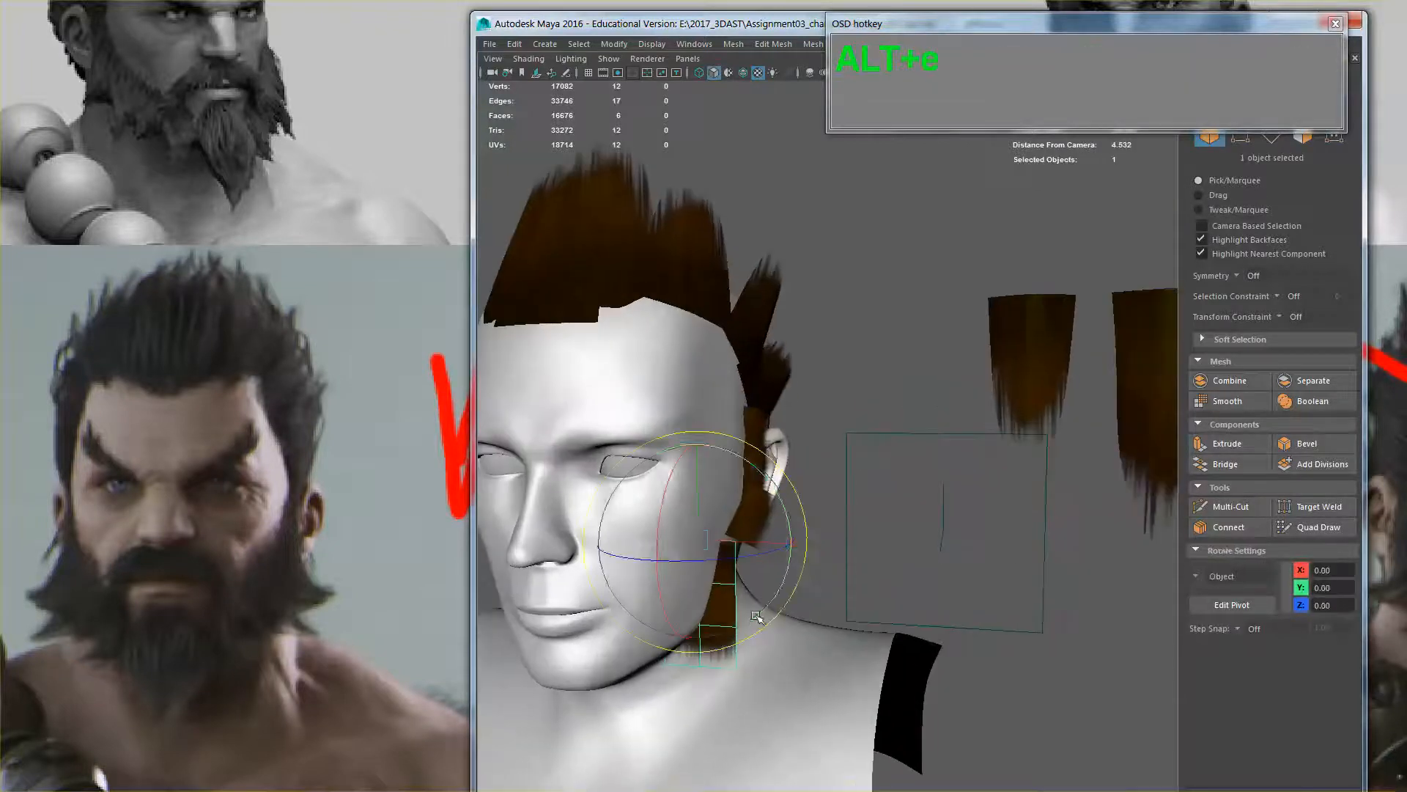
drag(753, 555, 827, 502)
drag(759, 553, 683, 522)
key(w)
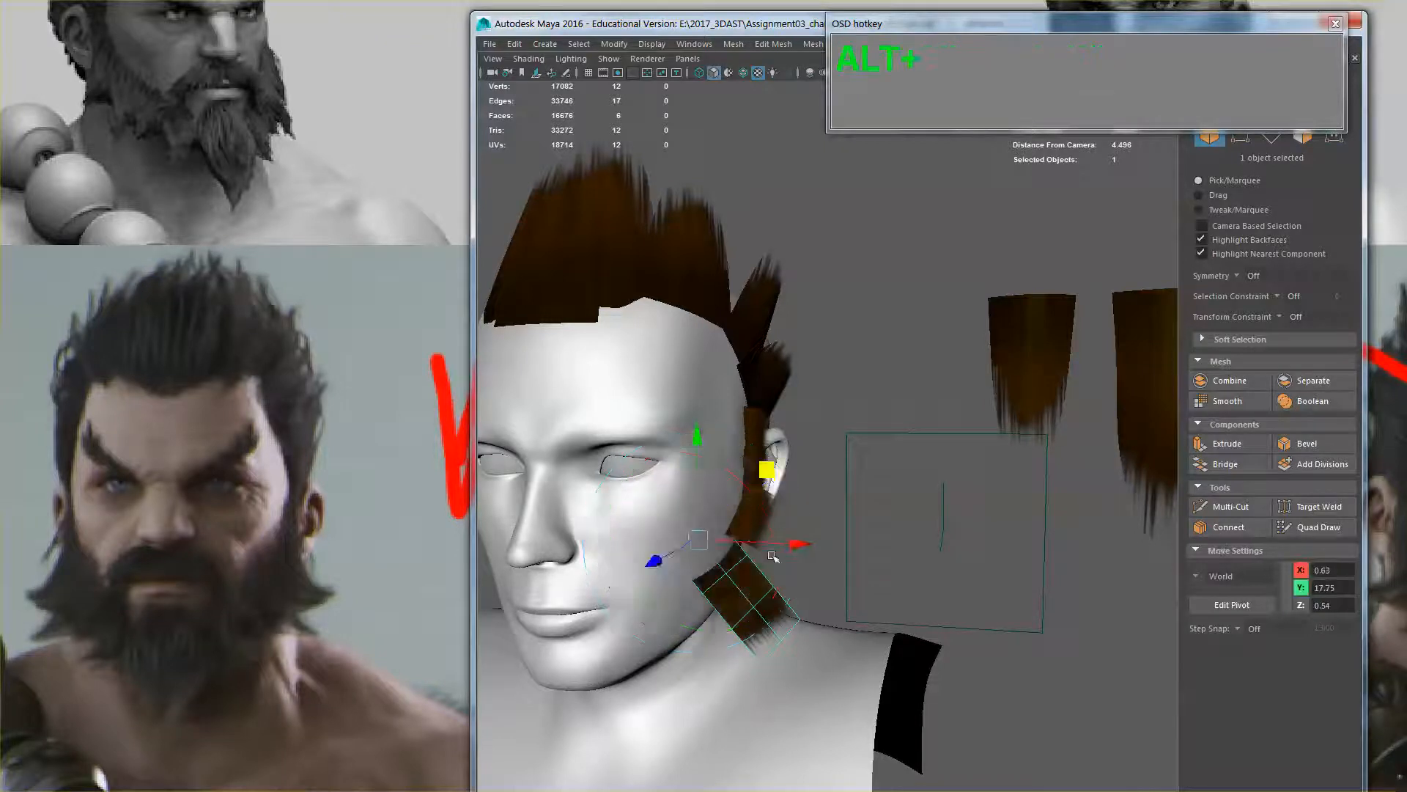
alt+drag(740, 477, 772, 561)
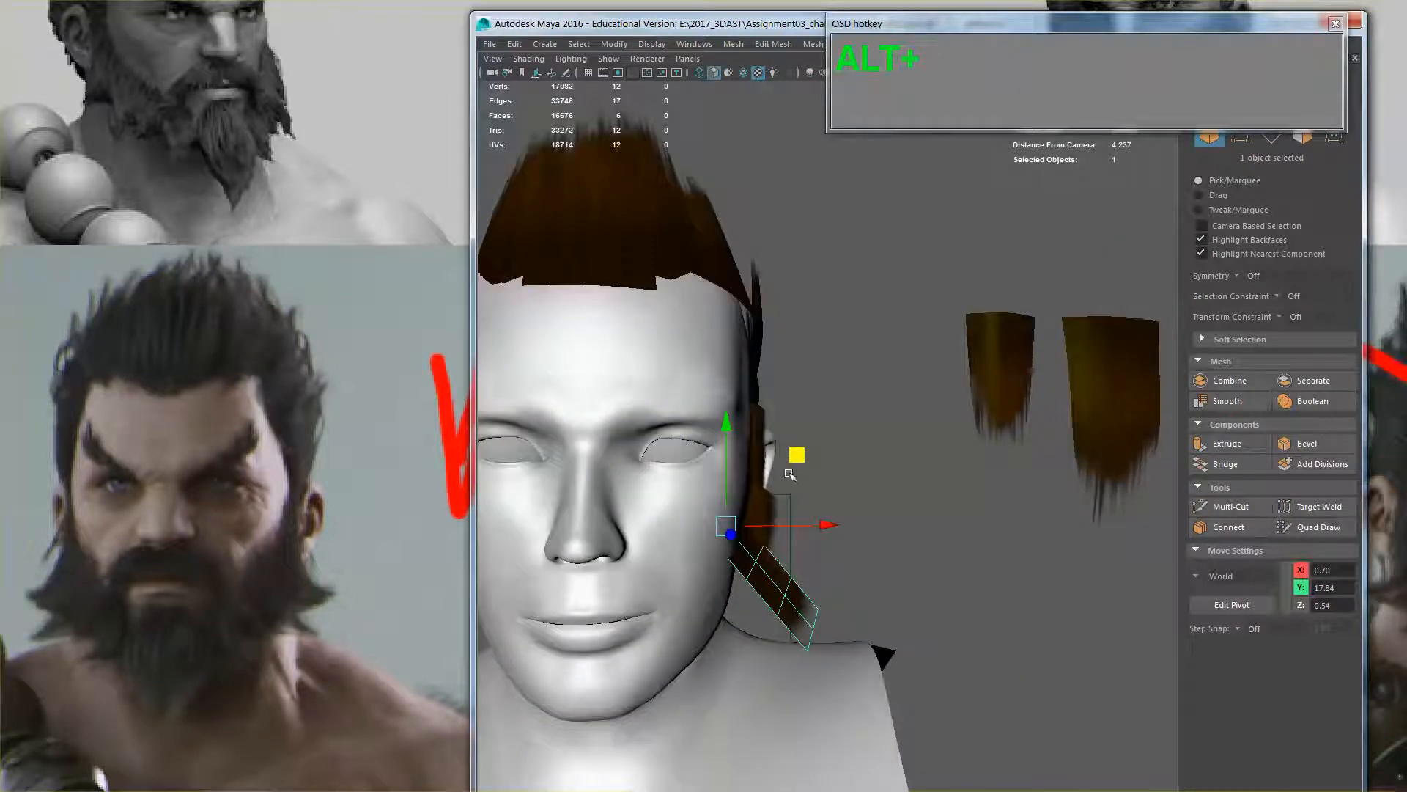
key(e)
drag(786, 490, 809, 453)
key(w)
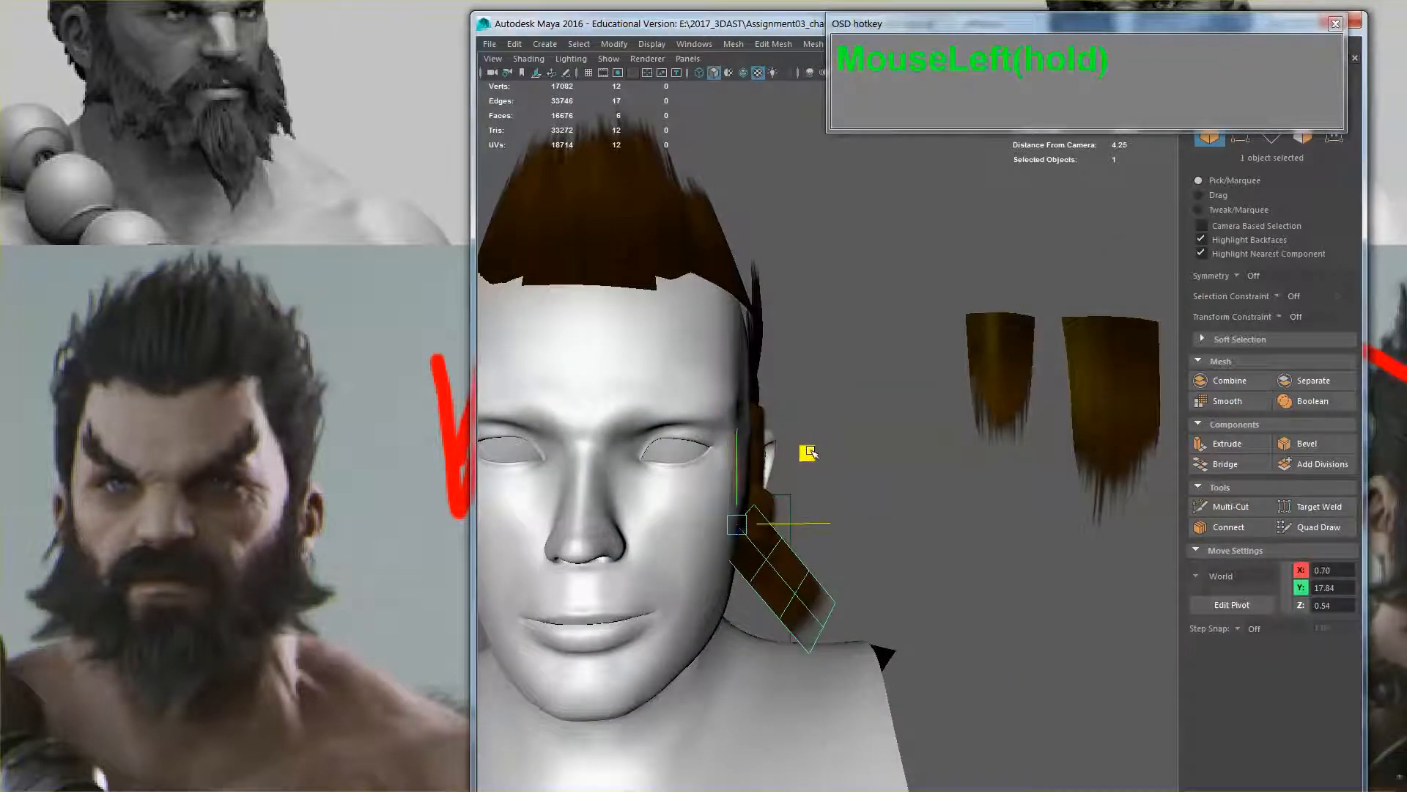
Rotate the jaw card to follow the side of the jaw and reposition it at about X 0.77, Y 17.74, Z 0.74
key(e)
alt+drag(786, 536, 662, 520)
key(alt+w)
key(e)
click(740, 458)
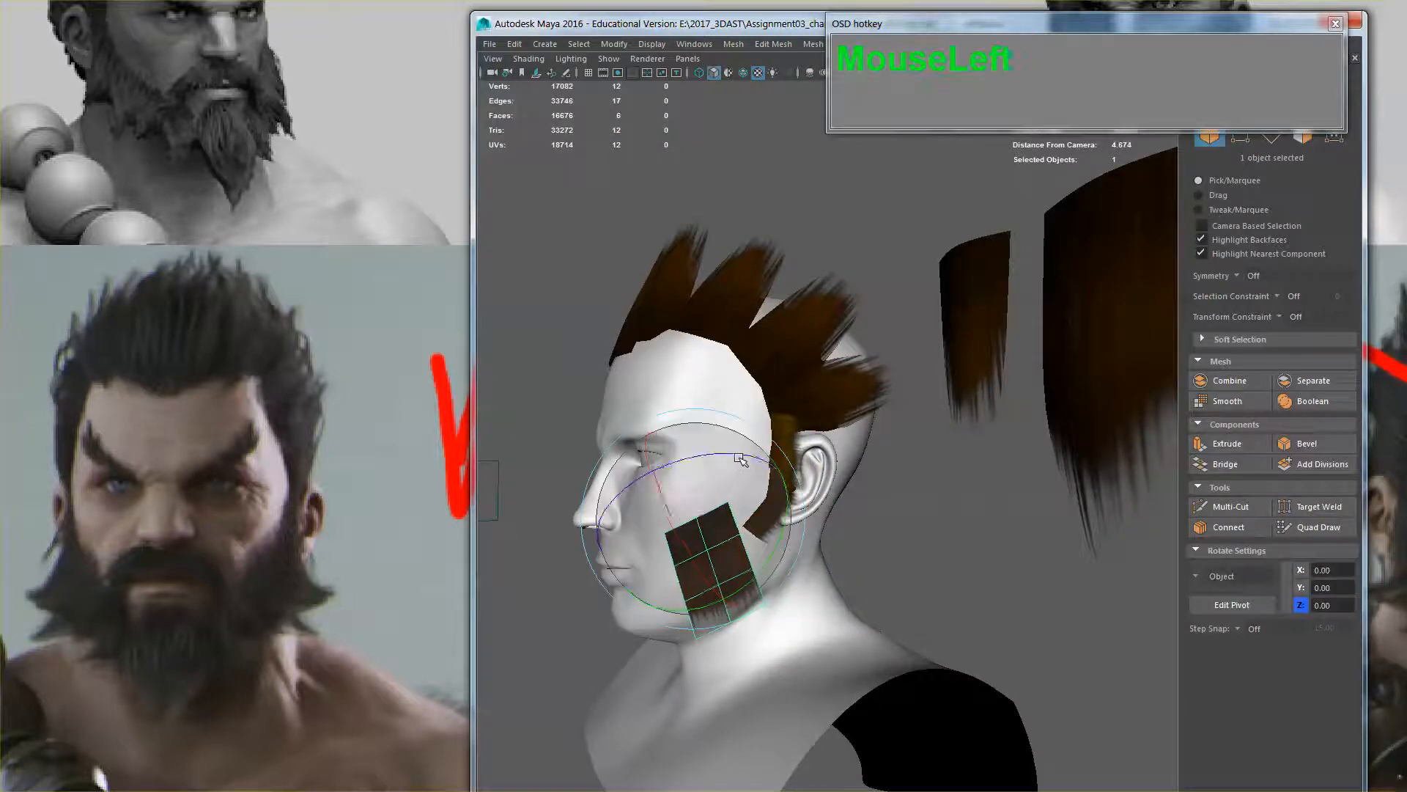
key(w)
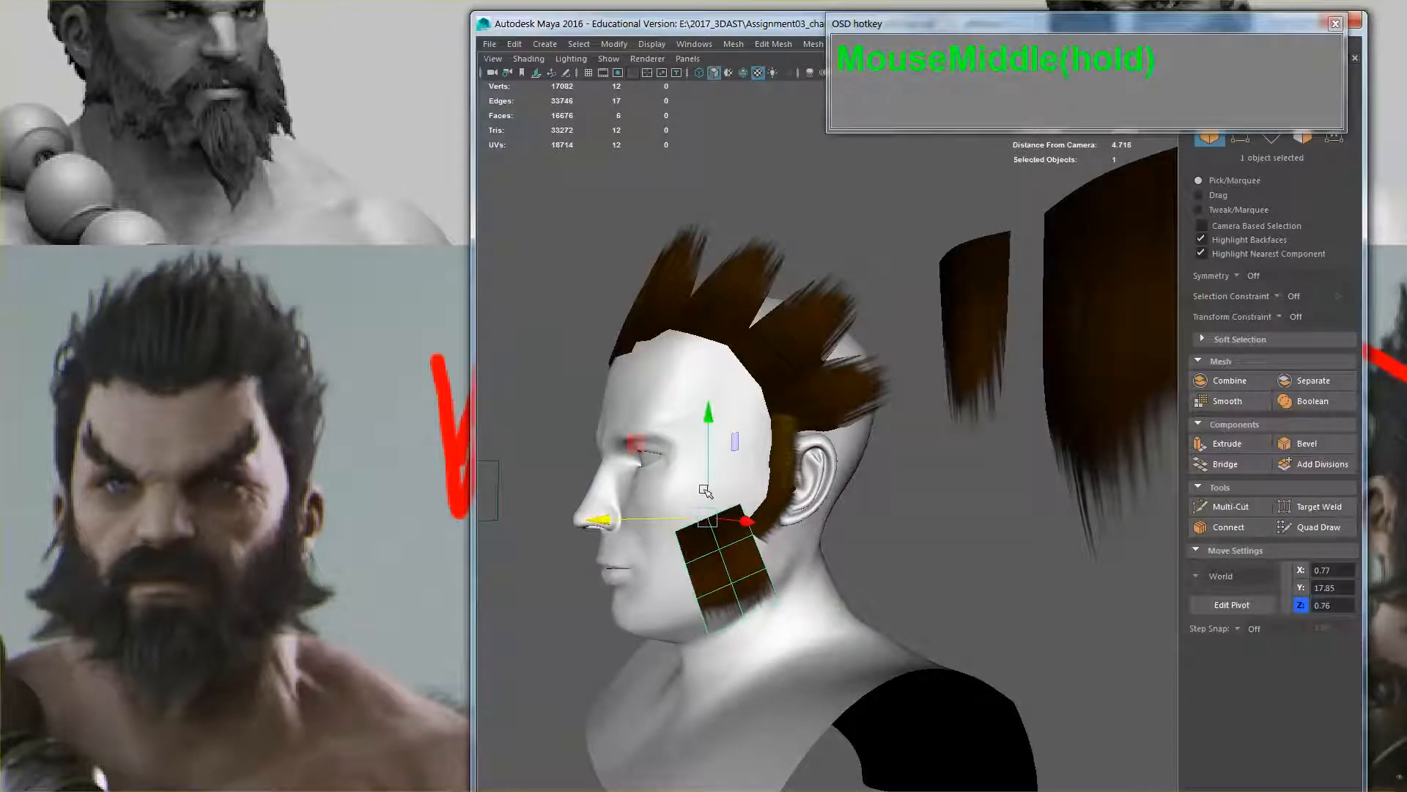
drag(708, 486, 779, 590)
alt+middle_drag(779, 591, 815, 551)
Bend the jaw card into a curve by shifting its lower and middle three-vertex rows
right_drag(816, 550, 761, 444)
mouse_move(819, 531)
alt+mouse_down()
mouse_move(829, 539)
mouse_move(817, 540)
alt+mouse_up()
drag(873, 555, 823, 576)
key(r)
click(843, 617)
drag(903, 513, 900, 513)
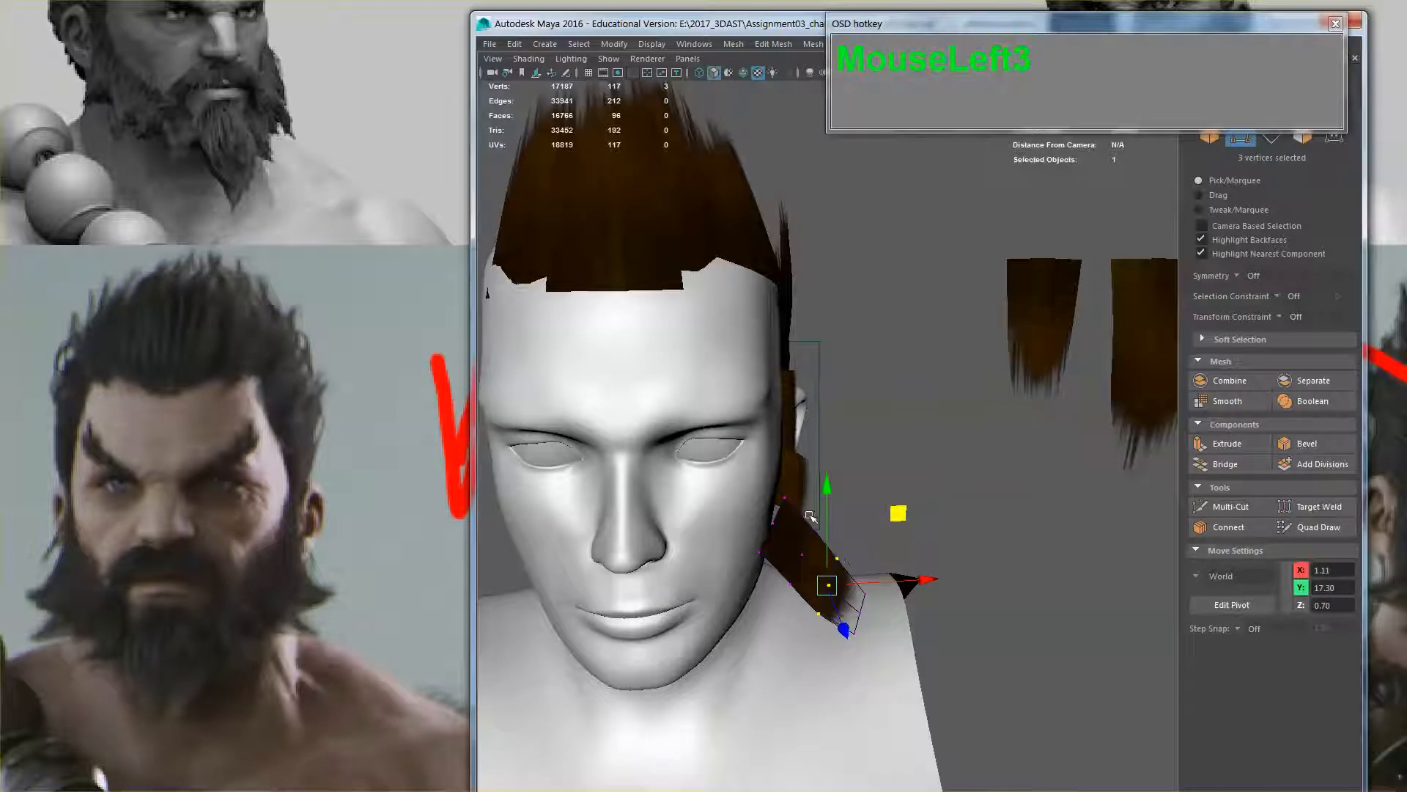
drag(809, 515, 836, 561)
ctrl+shift+click(809, 574)
drag(881, 490, 874, 496)
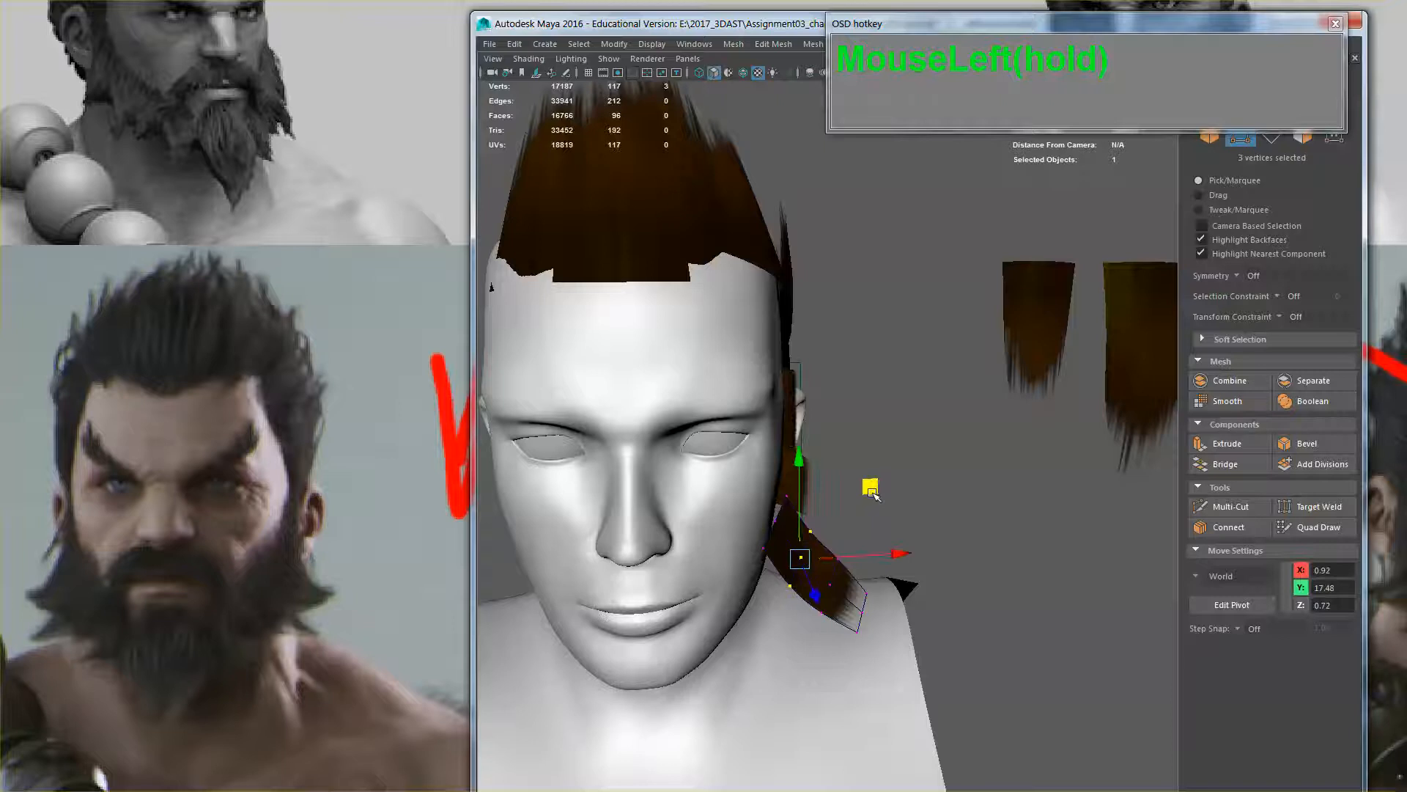
Select the whole curved jaw card and move it inward against the jaw to about X 0.70
right_drag(792, 442, 854, 428)
click(806, 561)
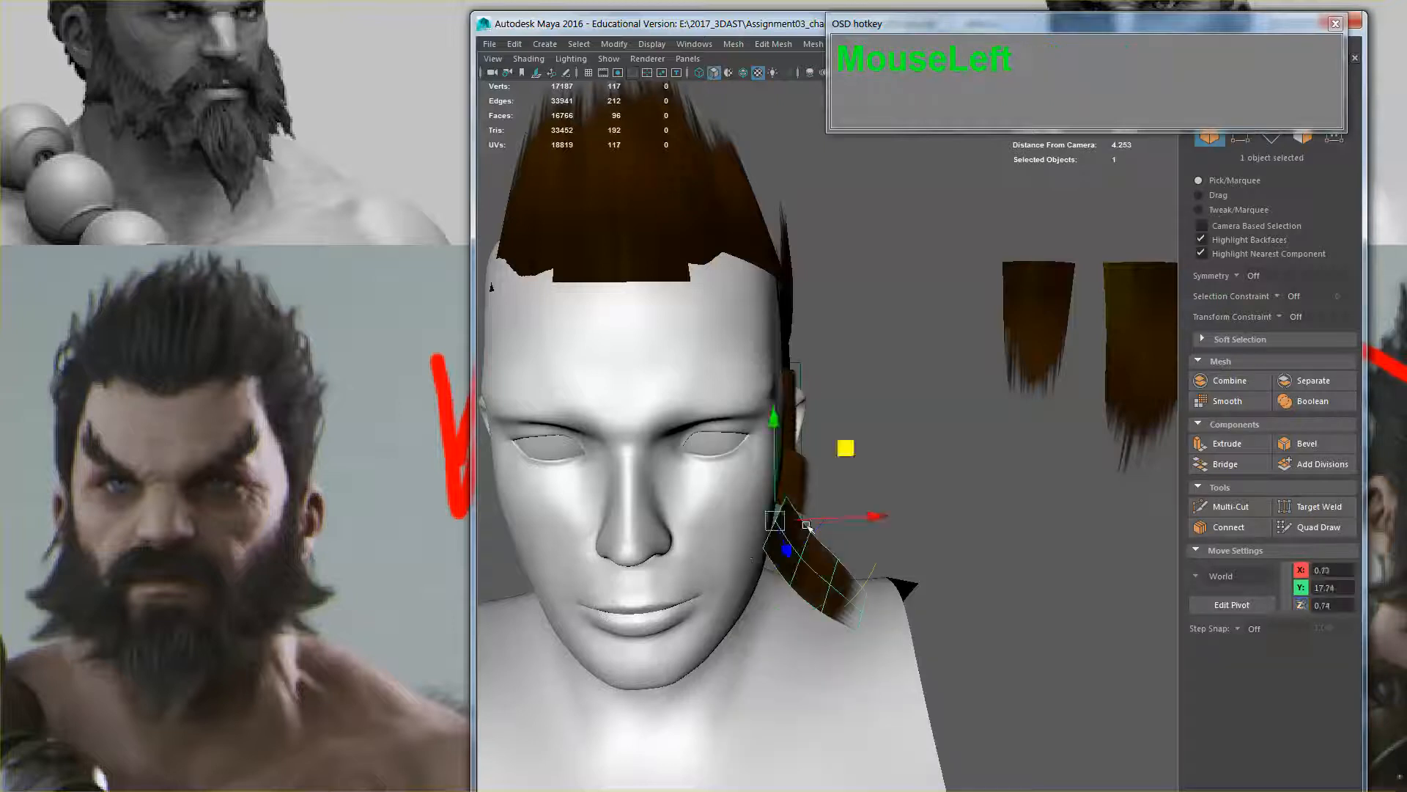
key(e)
key(w)
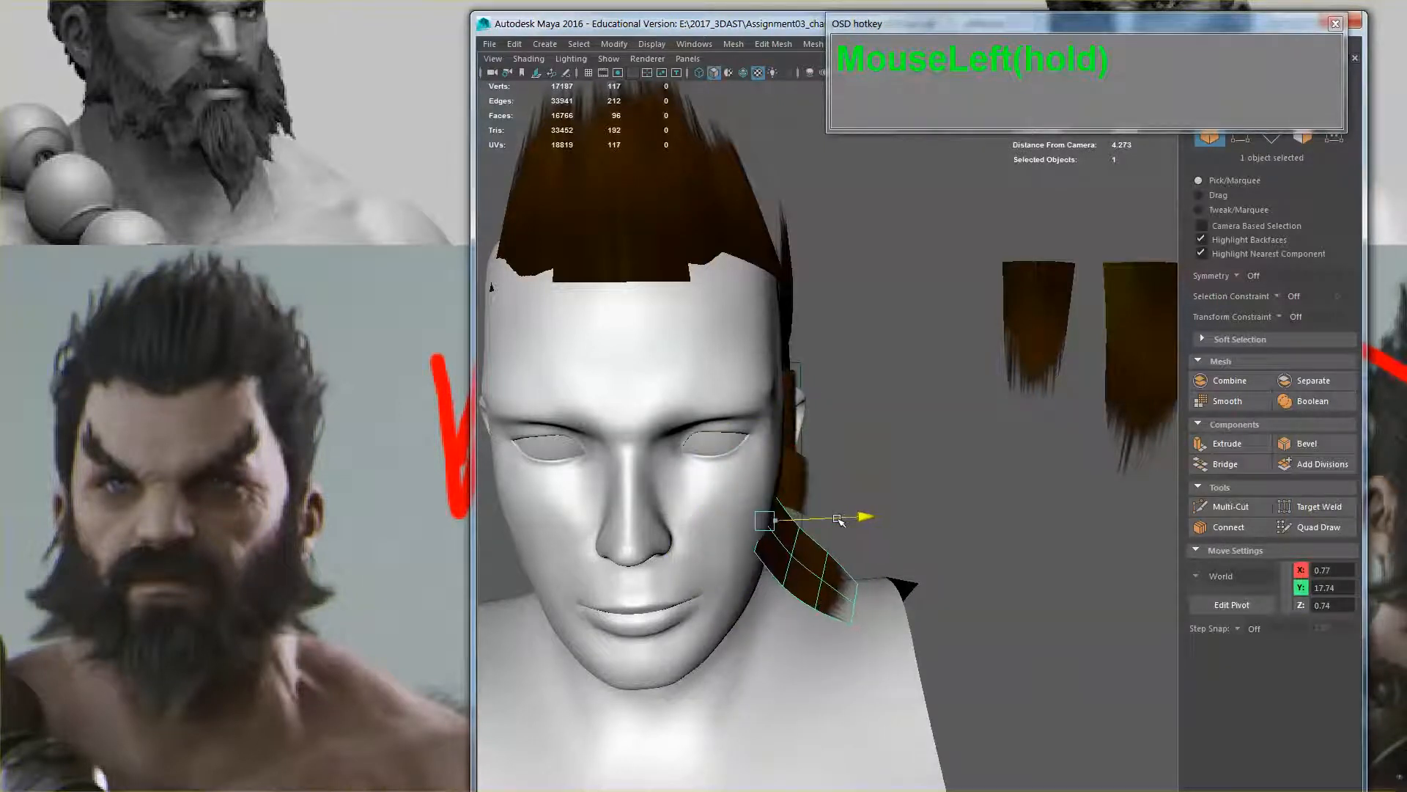
drag(837, 519, 826, 518)
Duplicate the curved jaw card and move the copy forward along the jaw to about Z 1.13
alt+drag(854, 517, 741, 538)
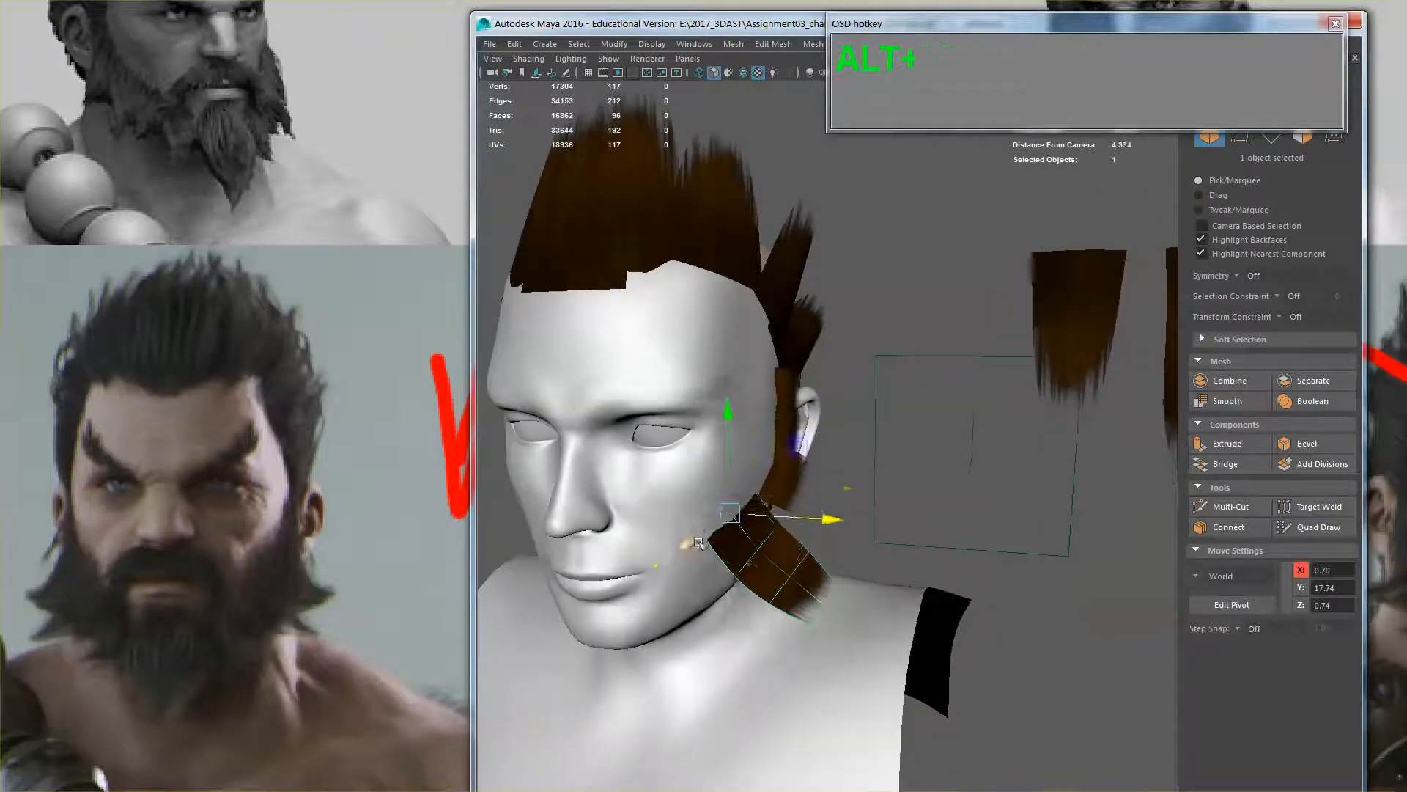
click(679, 554)
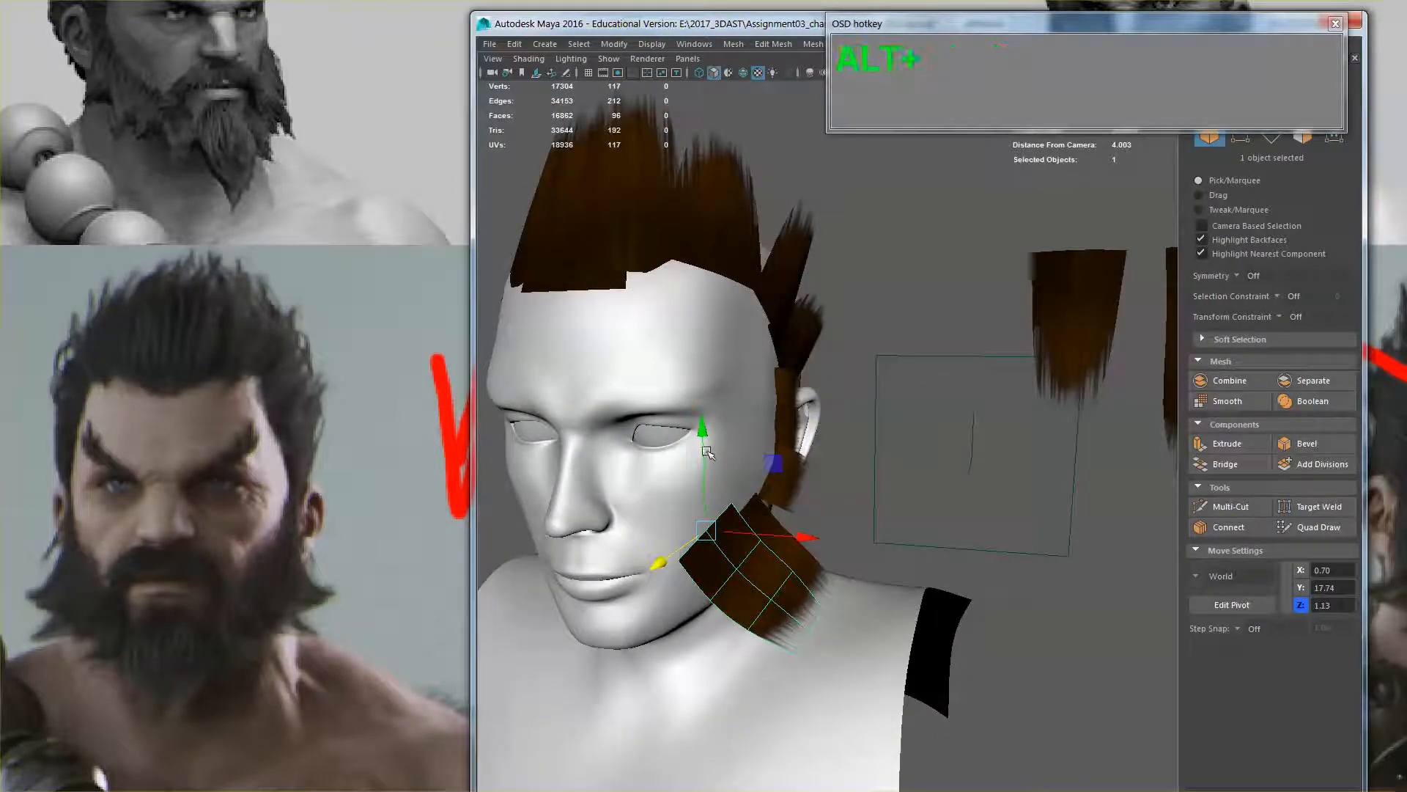
drag(706, 451, 762, 559)
key(ctrl+z)
drag(833, 618, 799, 617)
alt+drag(798, 623, 769, 596)
Rotate the copied card to match the jawline and scale it uniformly
key(e)
drag(684, 537, 742, 590)
key(w)
drag(680, 683, 720, 610)
key(r)
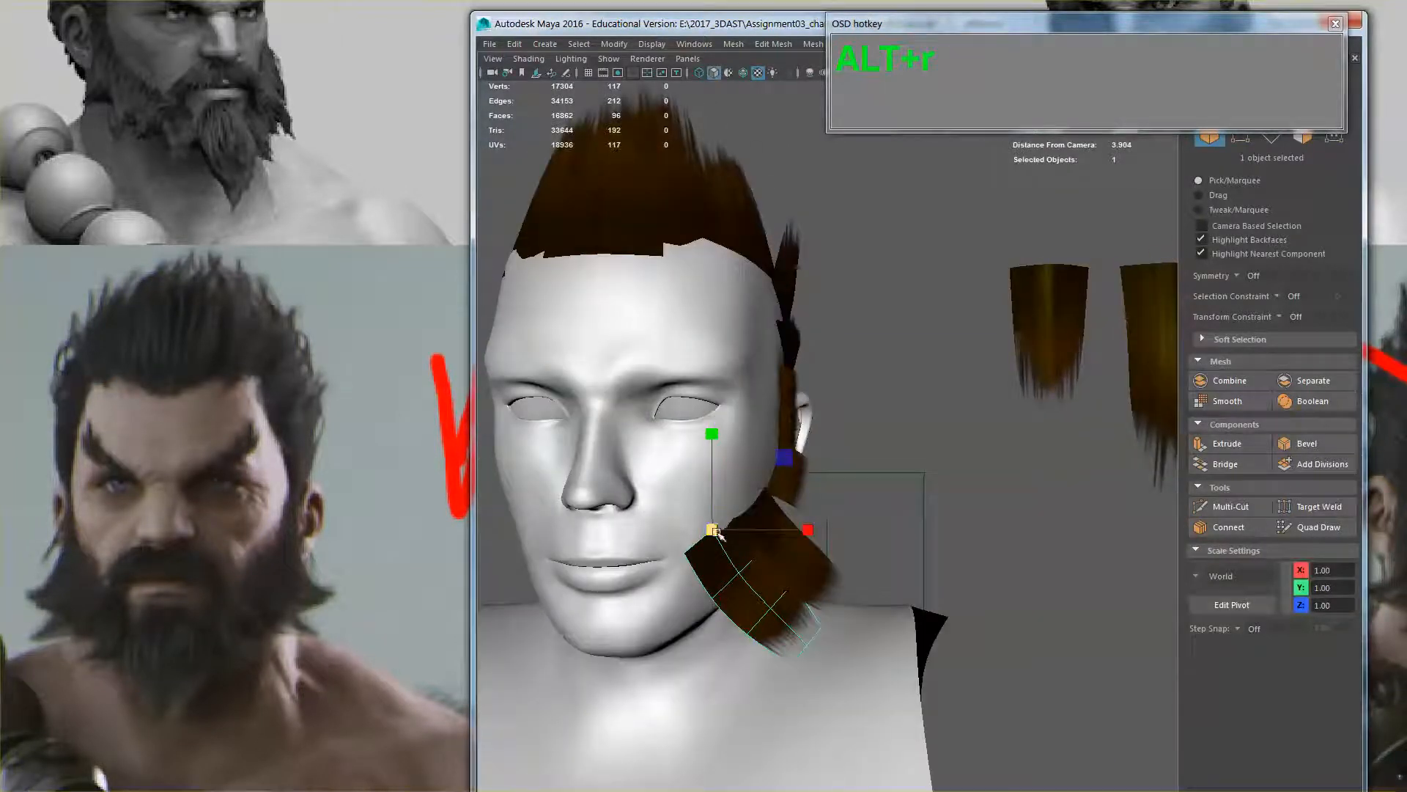
drag(717, 535, 768, 543)
Duplicate the forward jaw card and move the copy toward the chin to about X 0.37, Y 17.56, Z 1.29
key(w)
drag(732, 453, 733, 462)
alt+drag(735, 535, 758, 654)
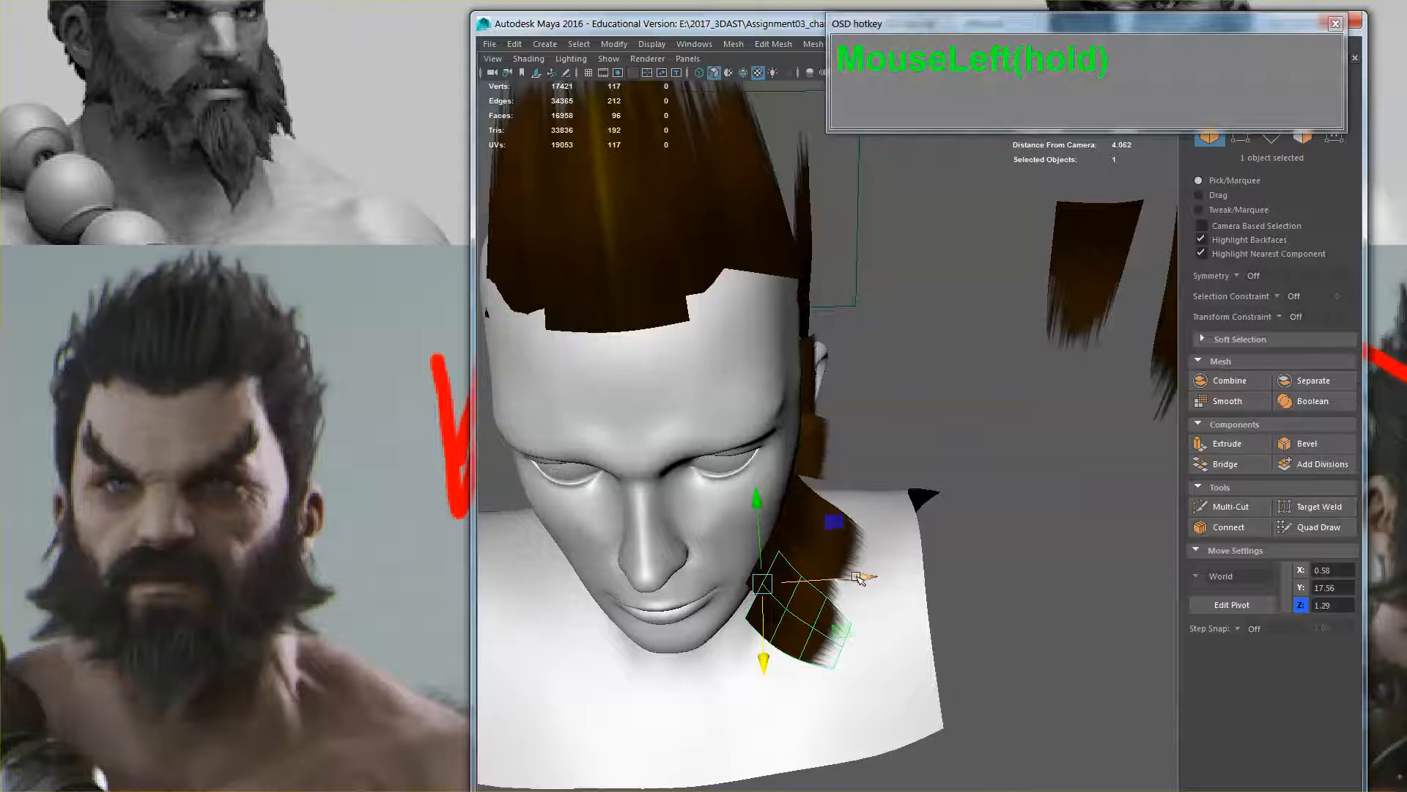
drag(821, 581, 820, 581)
alt+drag(778, 599, 769, 540)
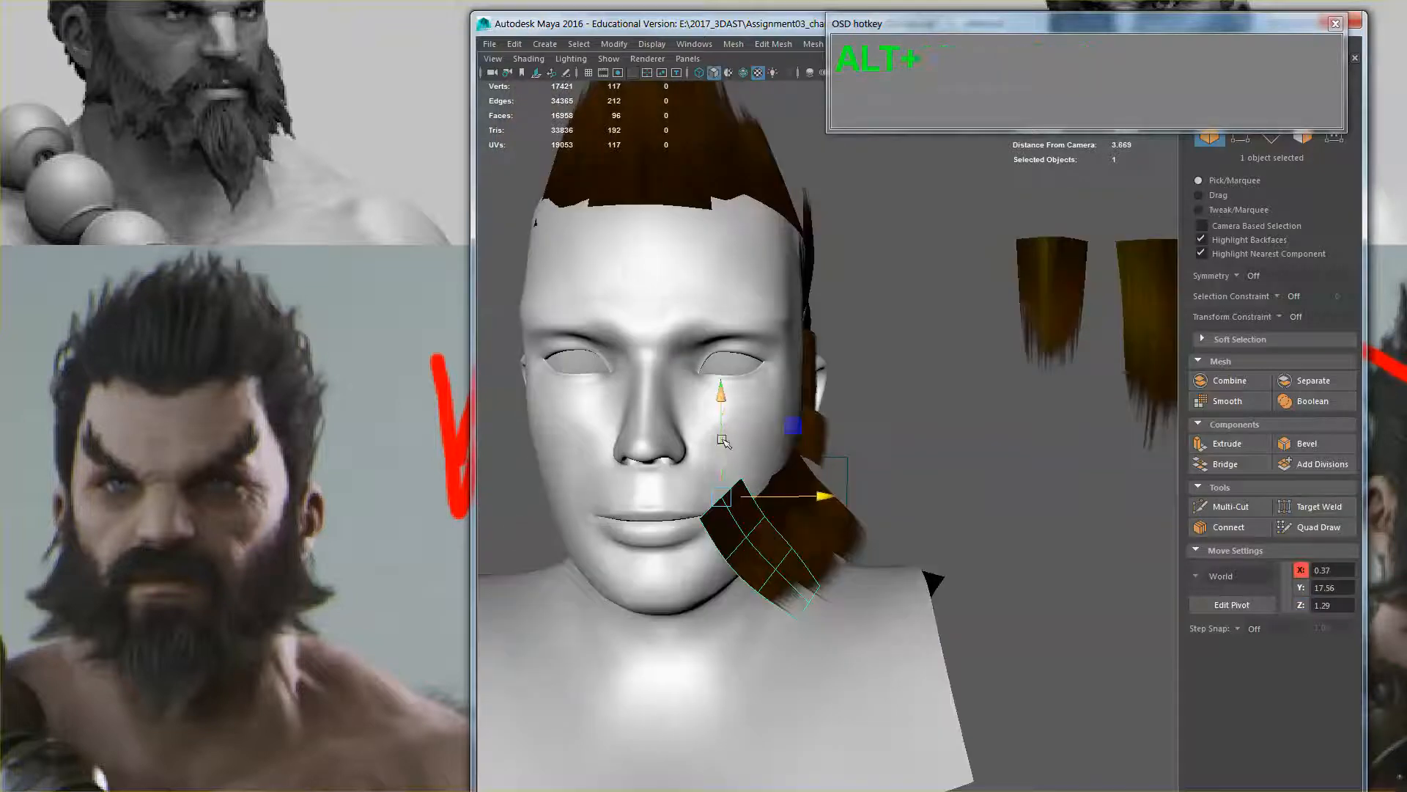
Rotate the front jaw card to hang more steeply and place it at about Y 17.40, Z 1.13
drag(721, 443, 721, 450)
key(e)
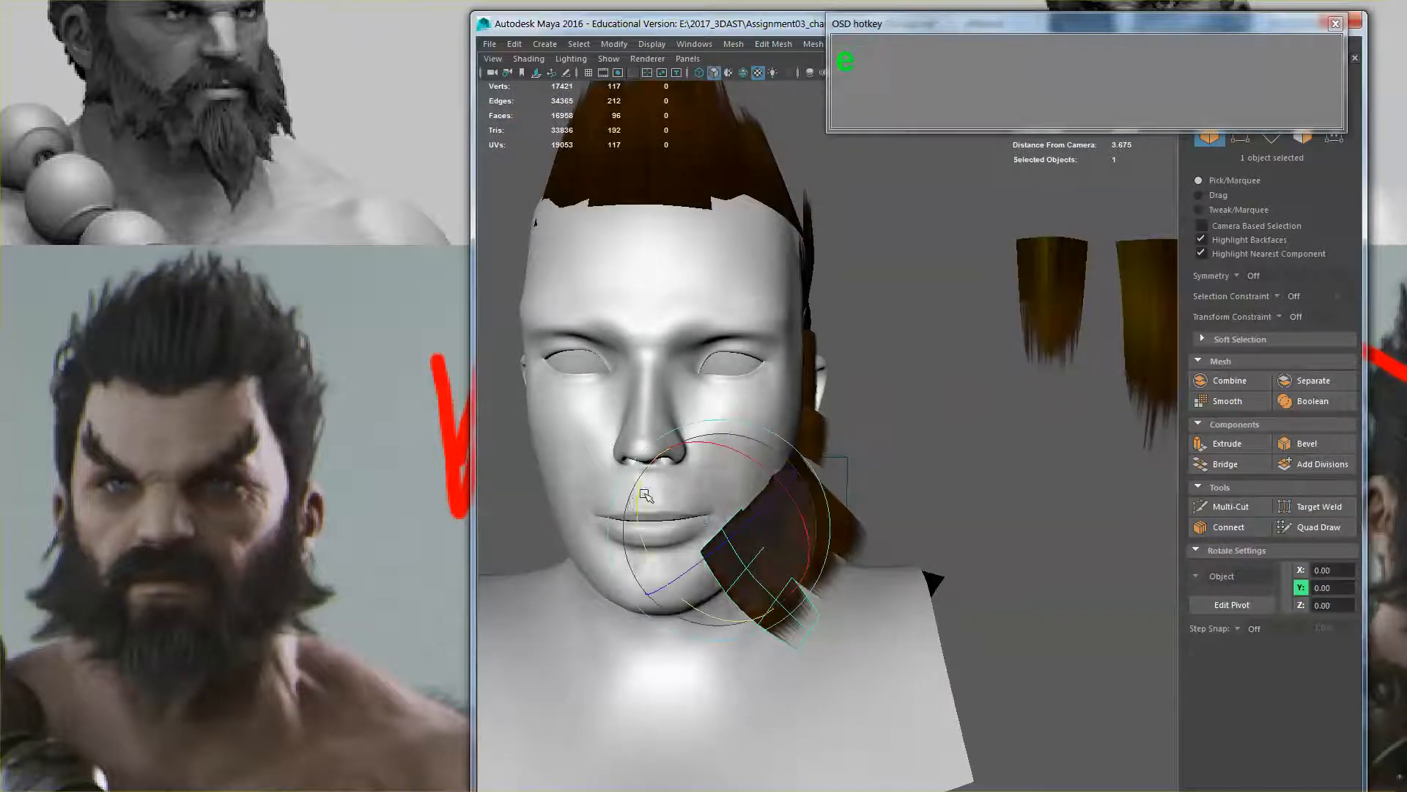
mouse_move(645, 496)
mouse_down()
mouse_move(634, 507)
mouse_move(636, 491)
mouse_up()
key(w)
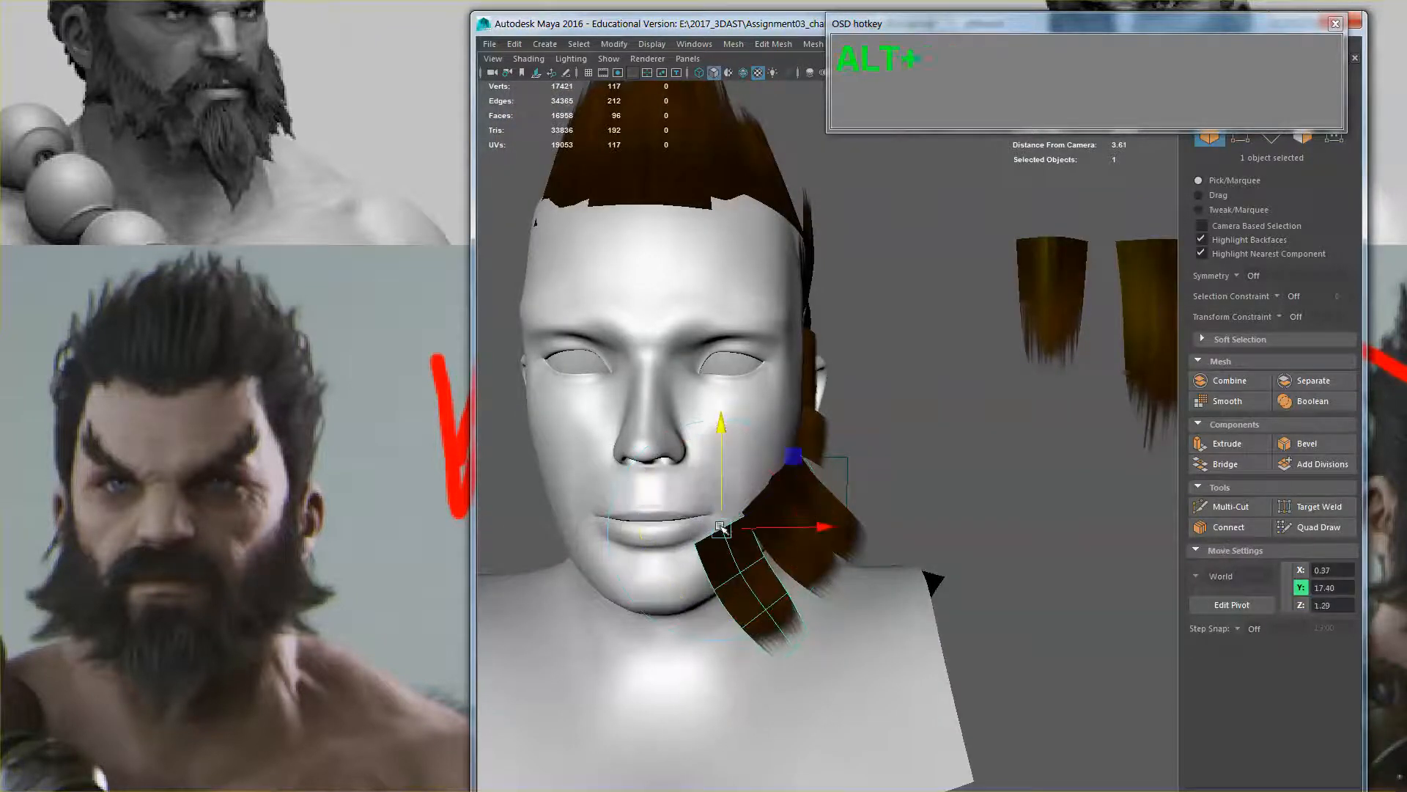
alt+drag(750, 534, 645, 448)
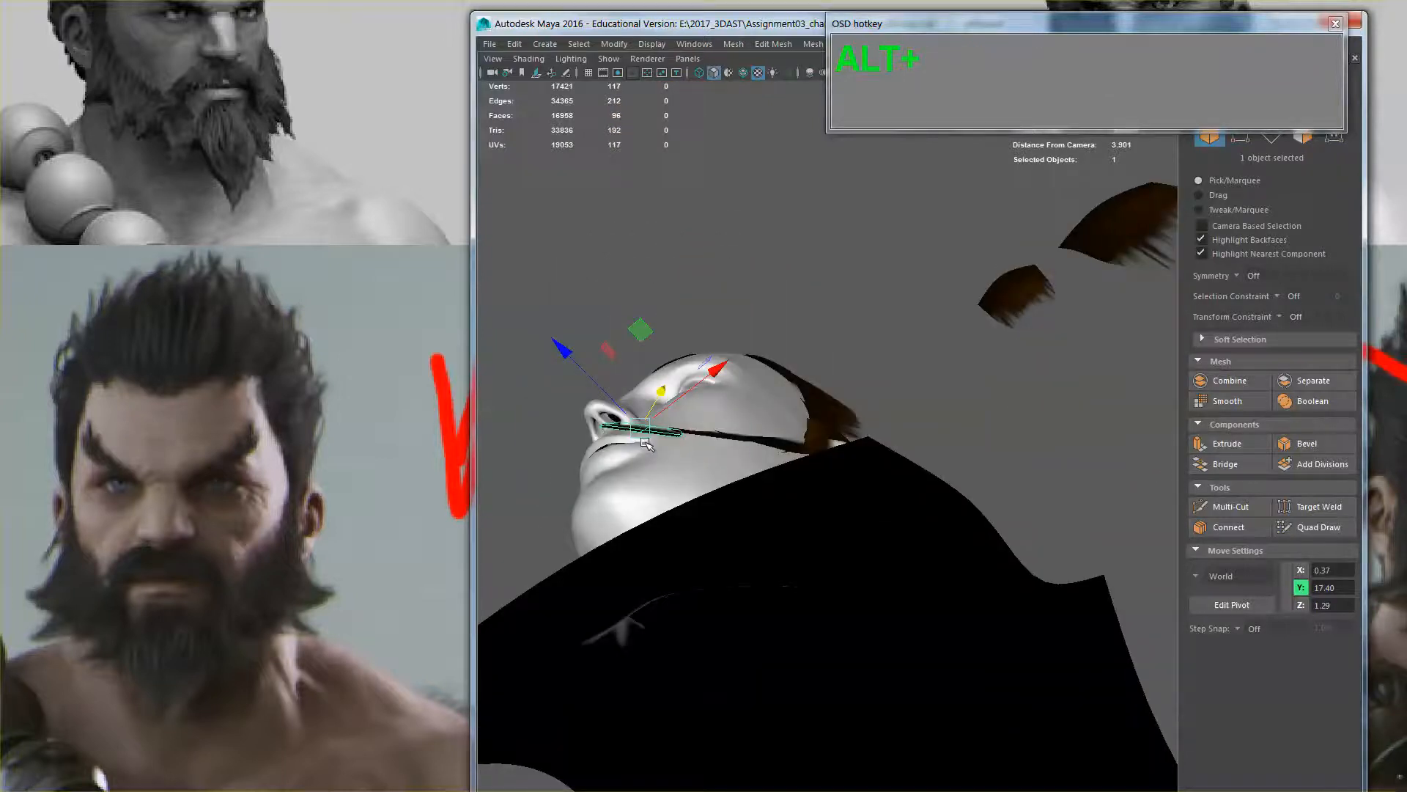
key(alt+e)
key(w)
drag(570, 360, 770, 539)
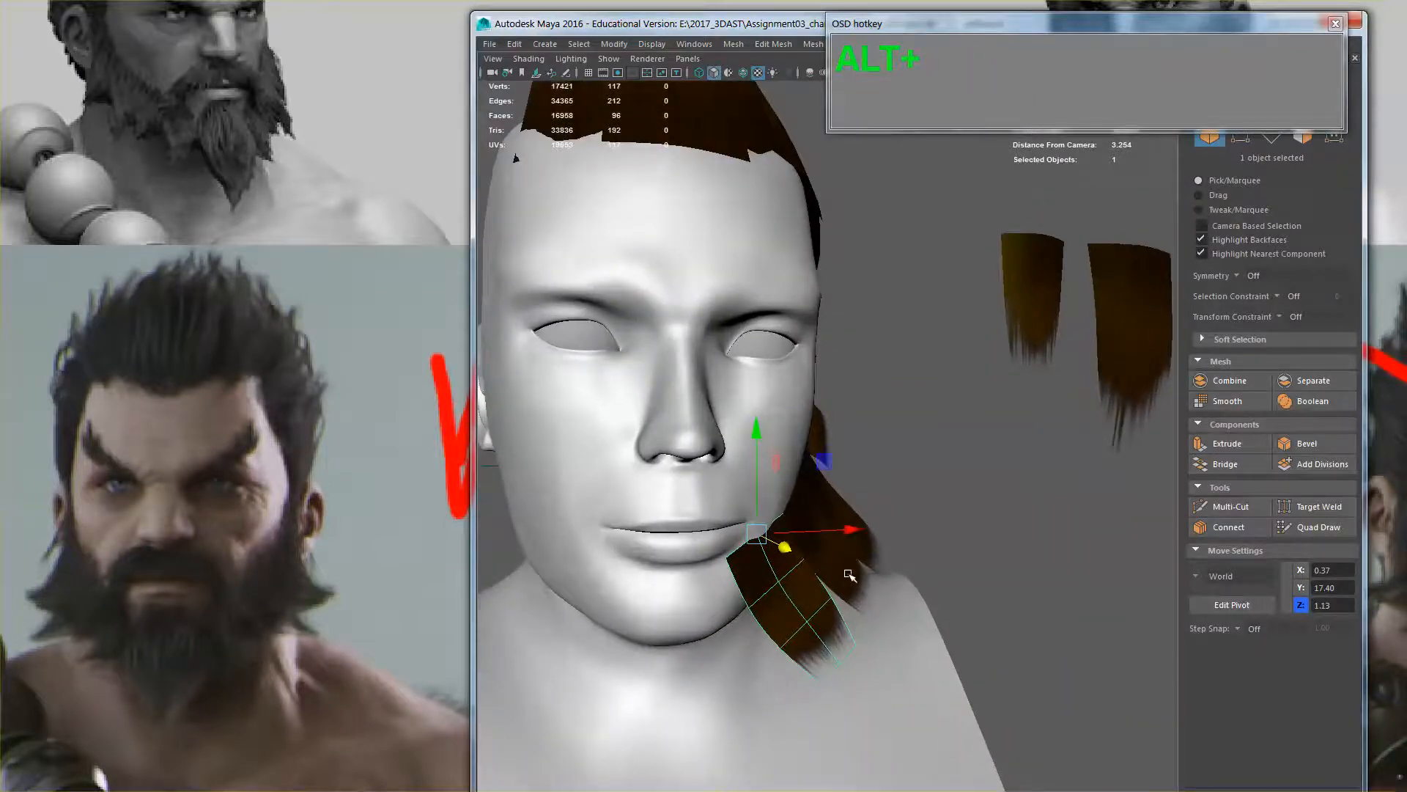
Fit the front card's upper vertices to the jawline, placing the front corner vertex at about X 0.20, Y 17.31, Z 1.24
alt+drag(848, 576, 806, 455)
right_drag(806, 444, 737, 444)
drag(771, 637, 802, 647)
key(alt+r)
key(w)
shift+drag(744, 573, 763, 529)
drag(787, 367, 796, 332)
drag(713, 383, 715, 385)
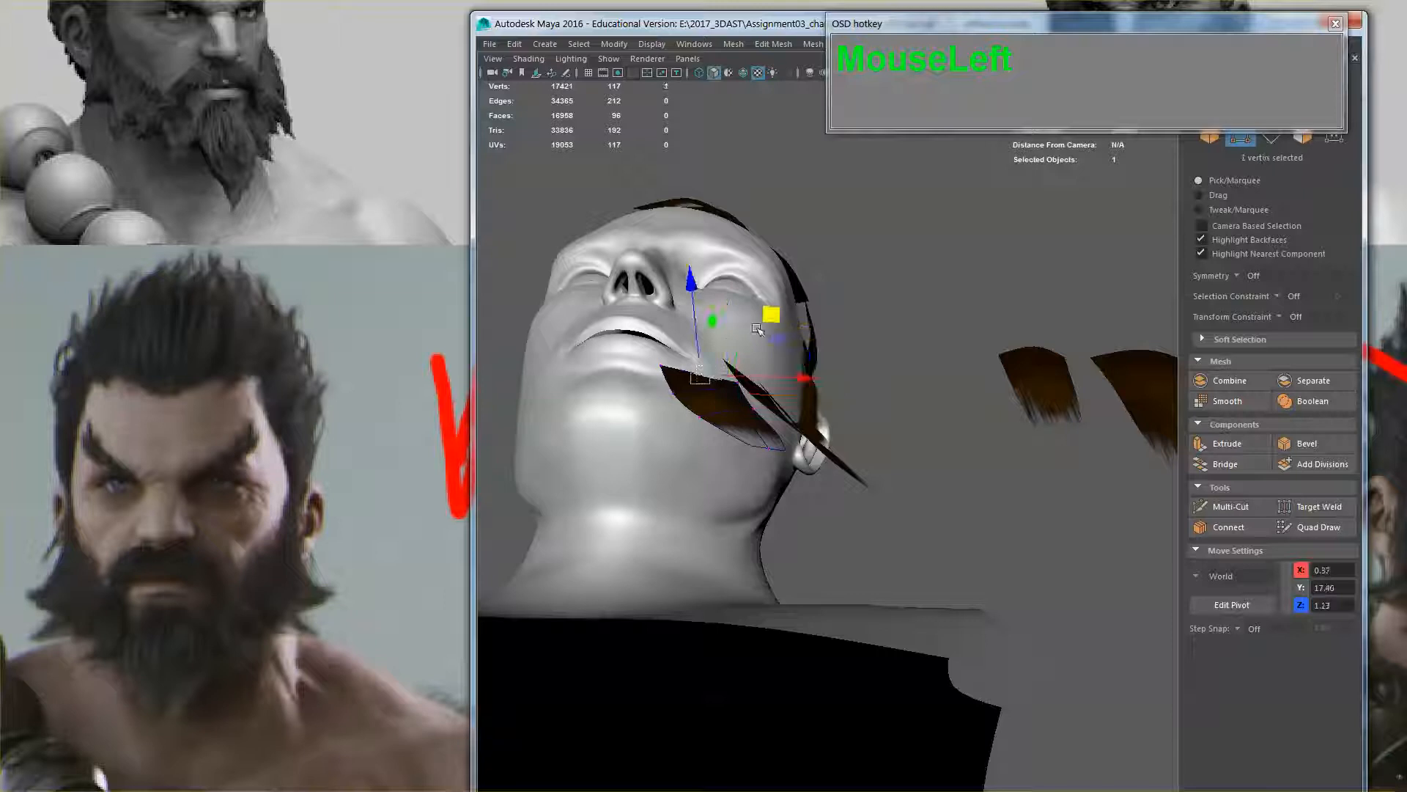
drag(773, 307, 825, 448)
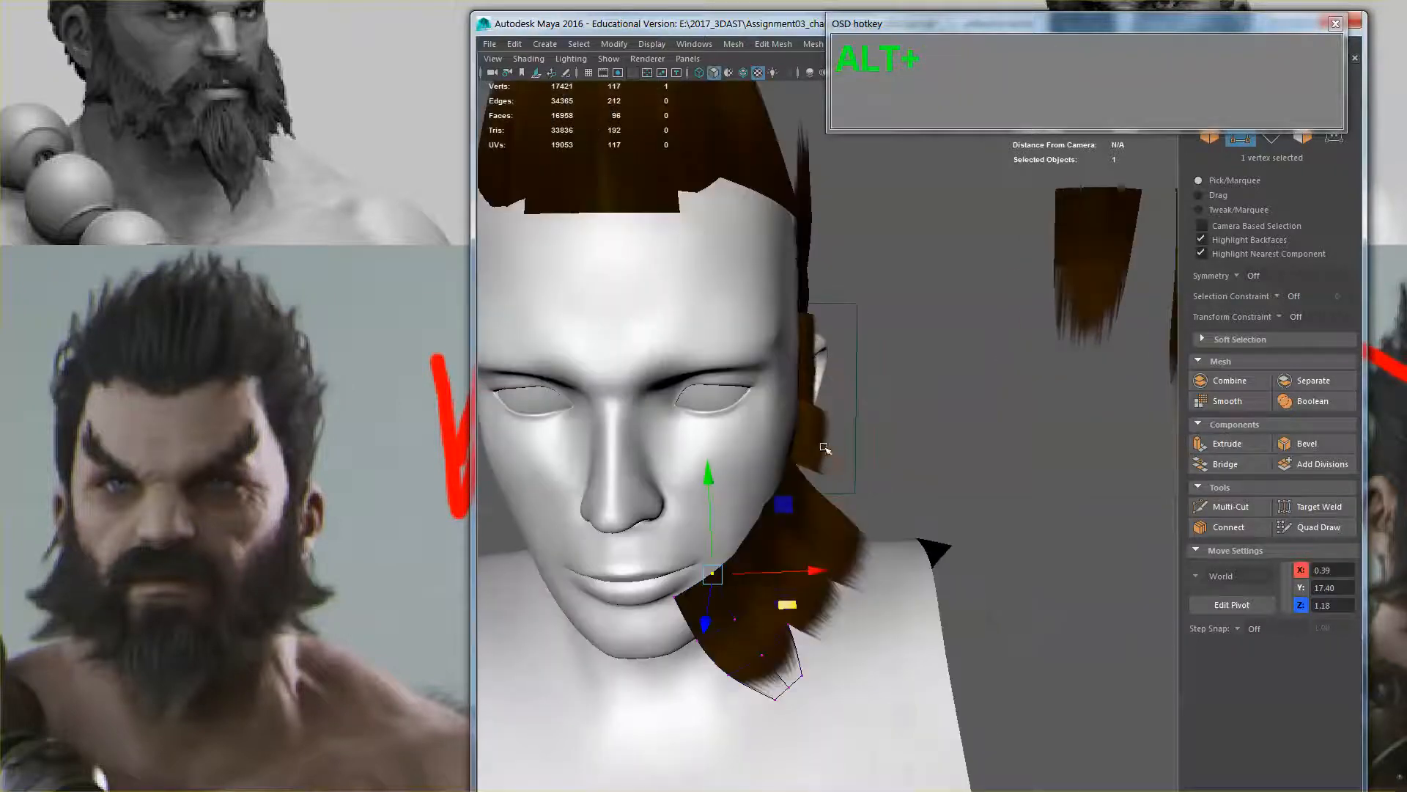
alt+drag(728, 576, 667, 564)
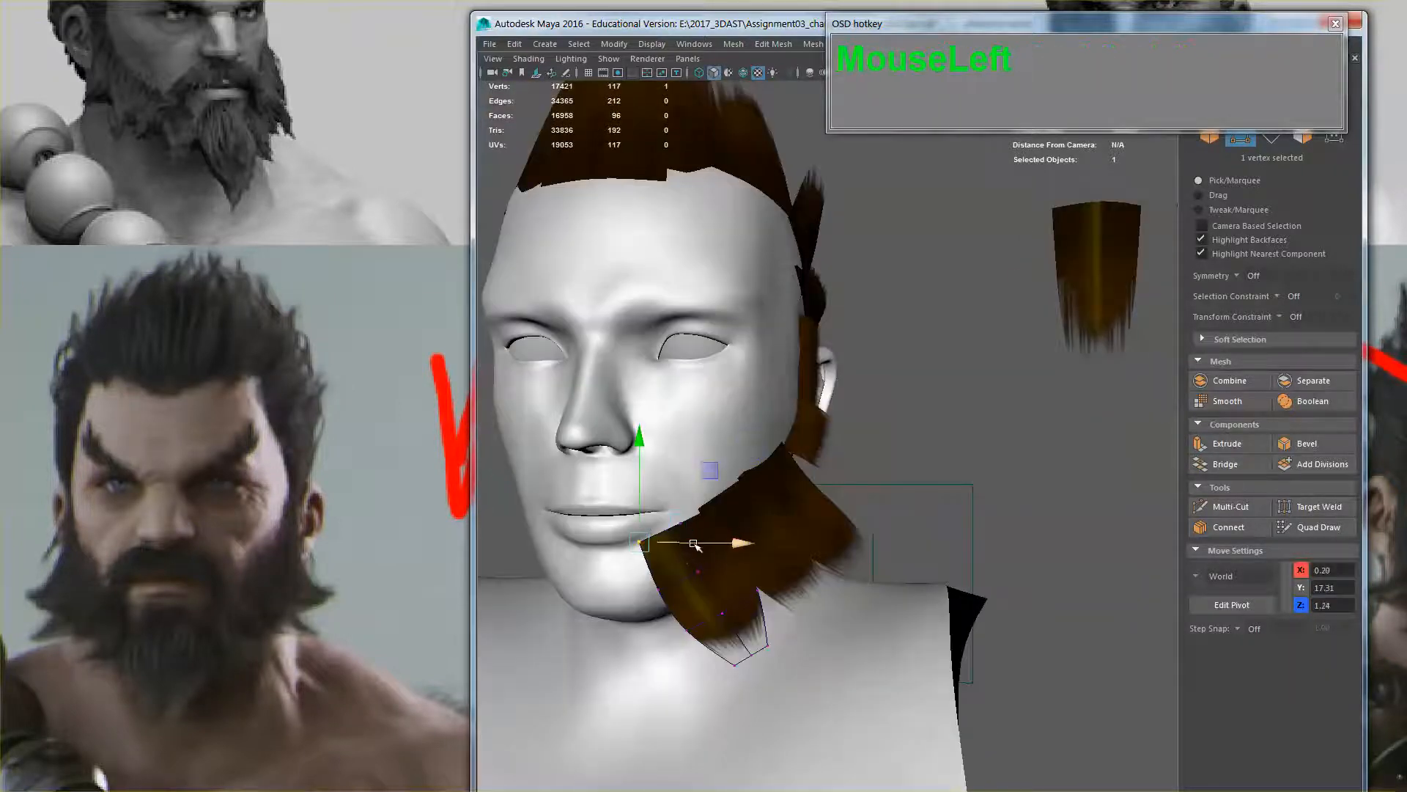
Adjust the middle jaw card's upper vertices against the jaw, placing one at about X 0.47, Y 17.41, Z 1.06
right_drag(697, 466, 779, 417)
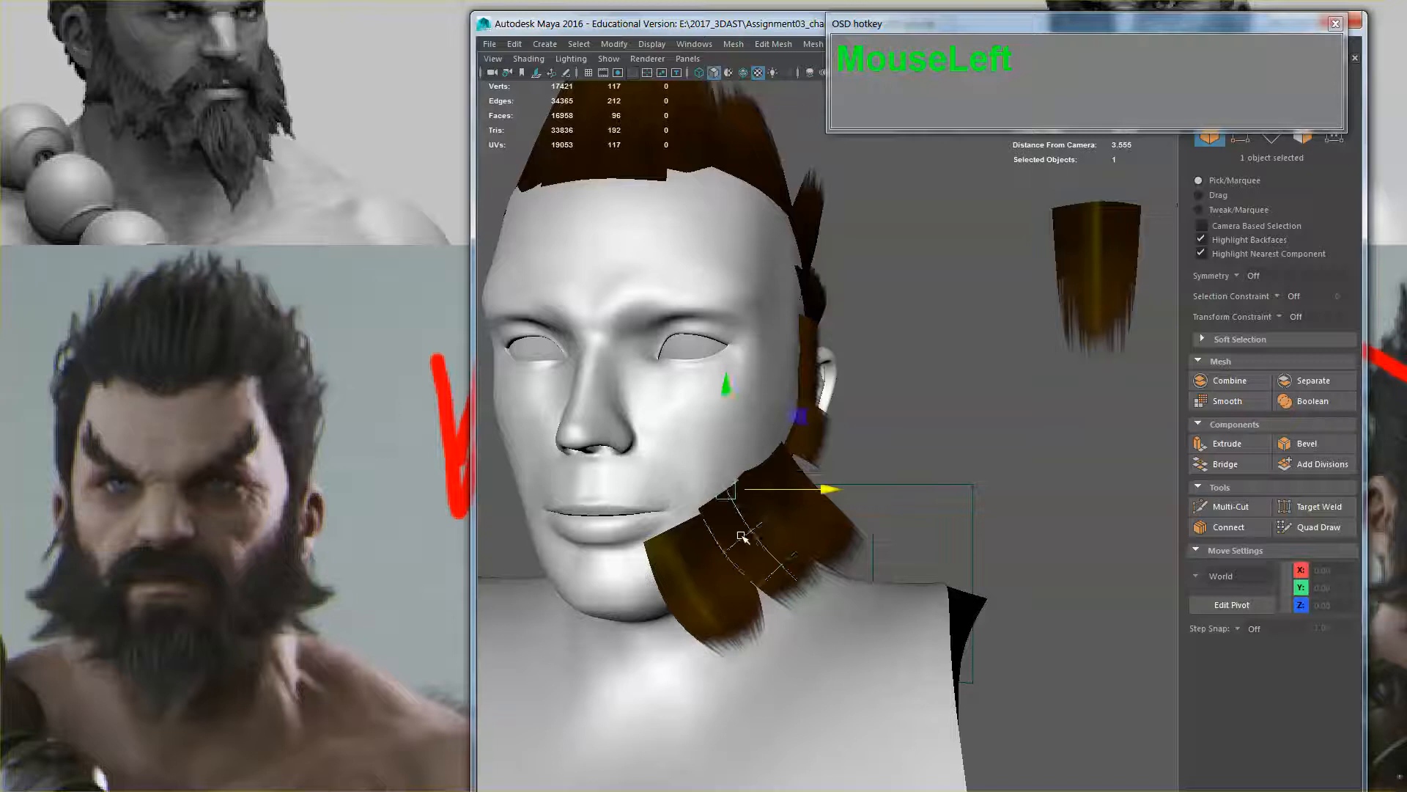
right_drag(740, 535, 680, 472)
drag(685, 481, 712, 516)
drag(704, 445, 815, 599)
drag(832, 654, 826, 649)
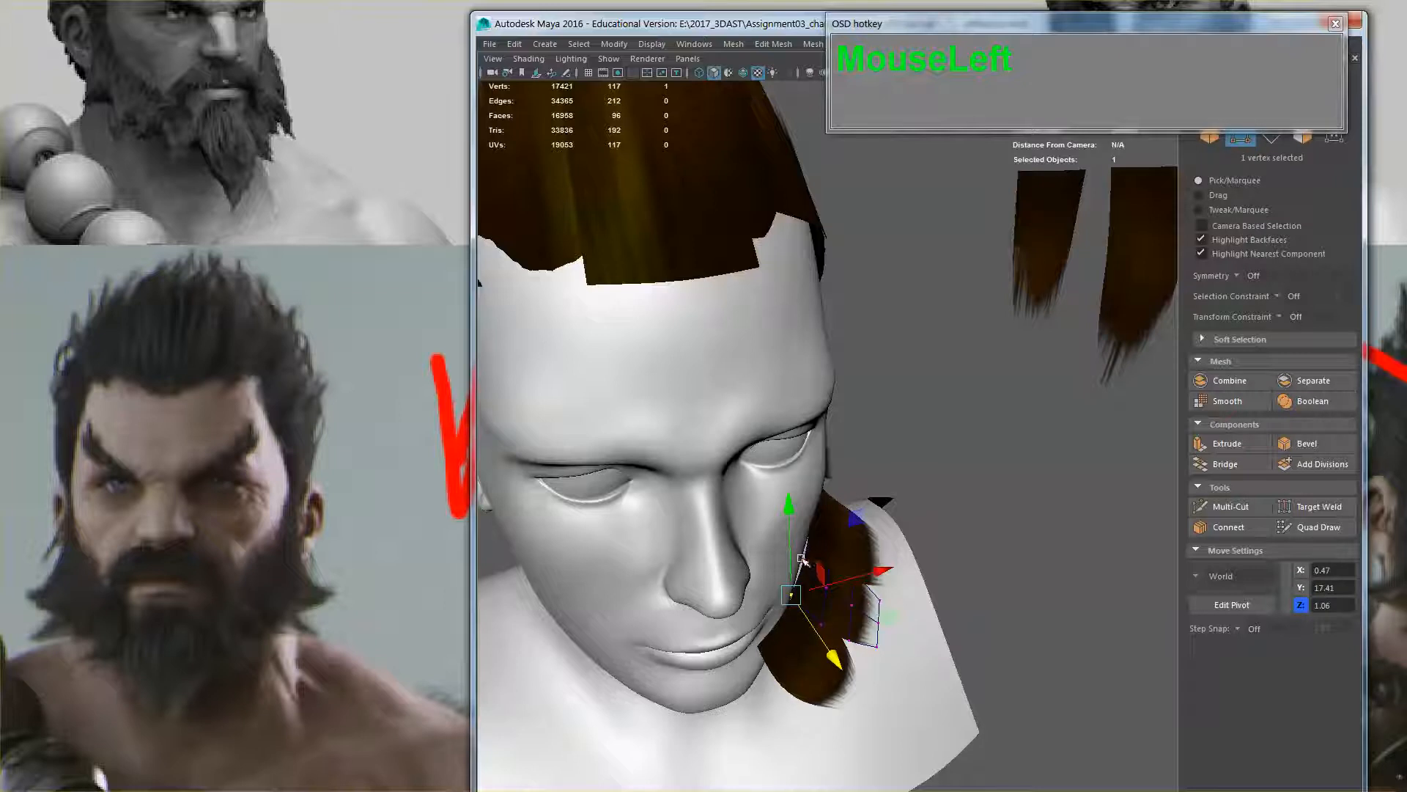
drag(803, 561, 819, 572)
drag(906, 583, 777, 502)
Move two upper vertices of the rear jaw card against the jaw to about X 0.66, Y 17.66, Z 0.80
click(779, 501)
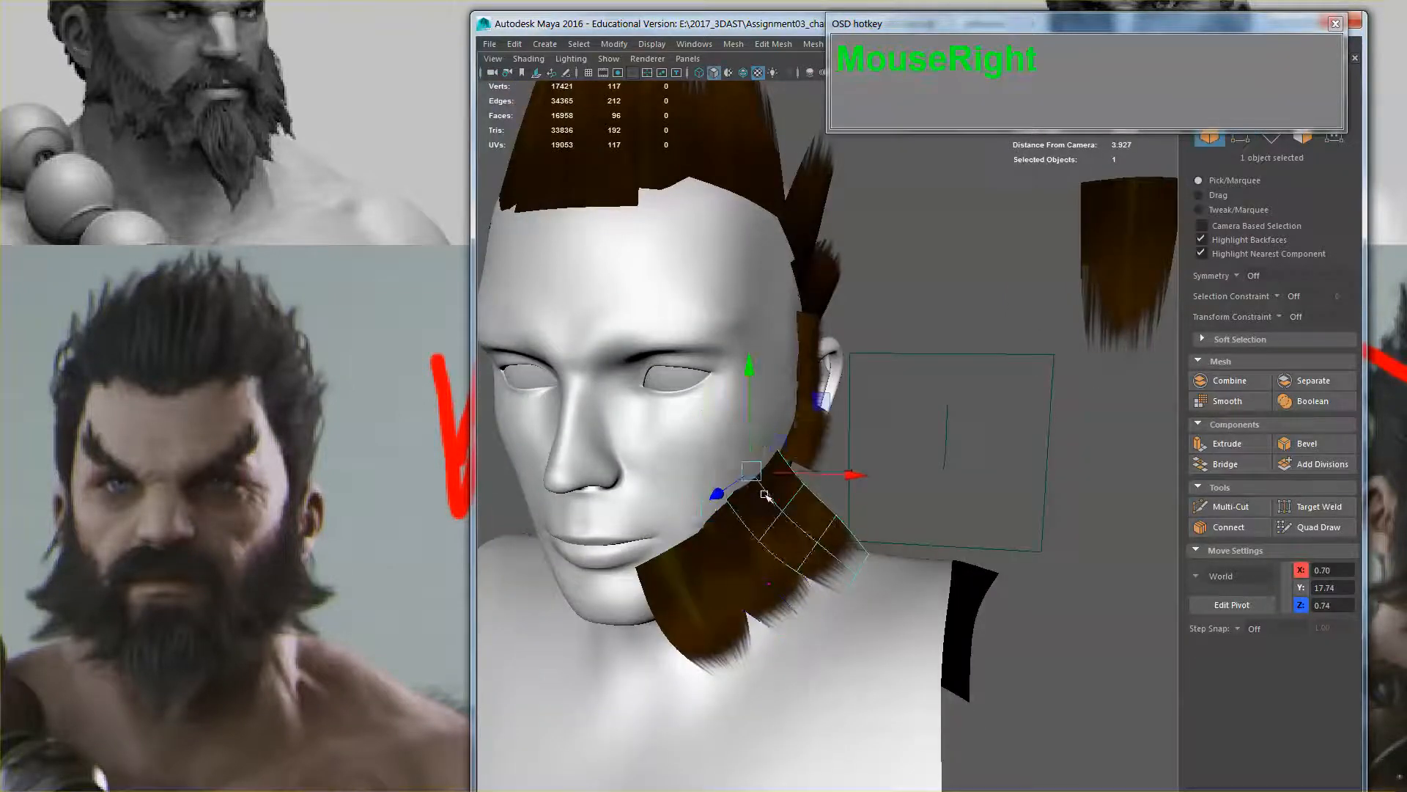
right_drag(764, 494, 712, 463)
key(ctrl+z)
mouse_move(716, 463)
mouse_down()
mouse_move(735, 501)
mouse_move(725, 458)
mouse_up()
alt+drag(737, 507, 745, 595)
alt+drag(745, 596, 719, 429)
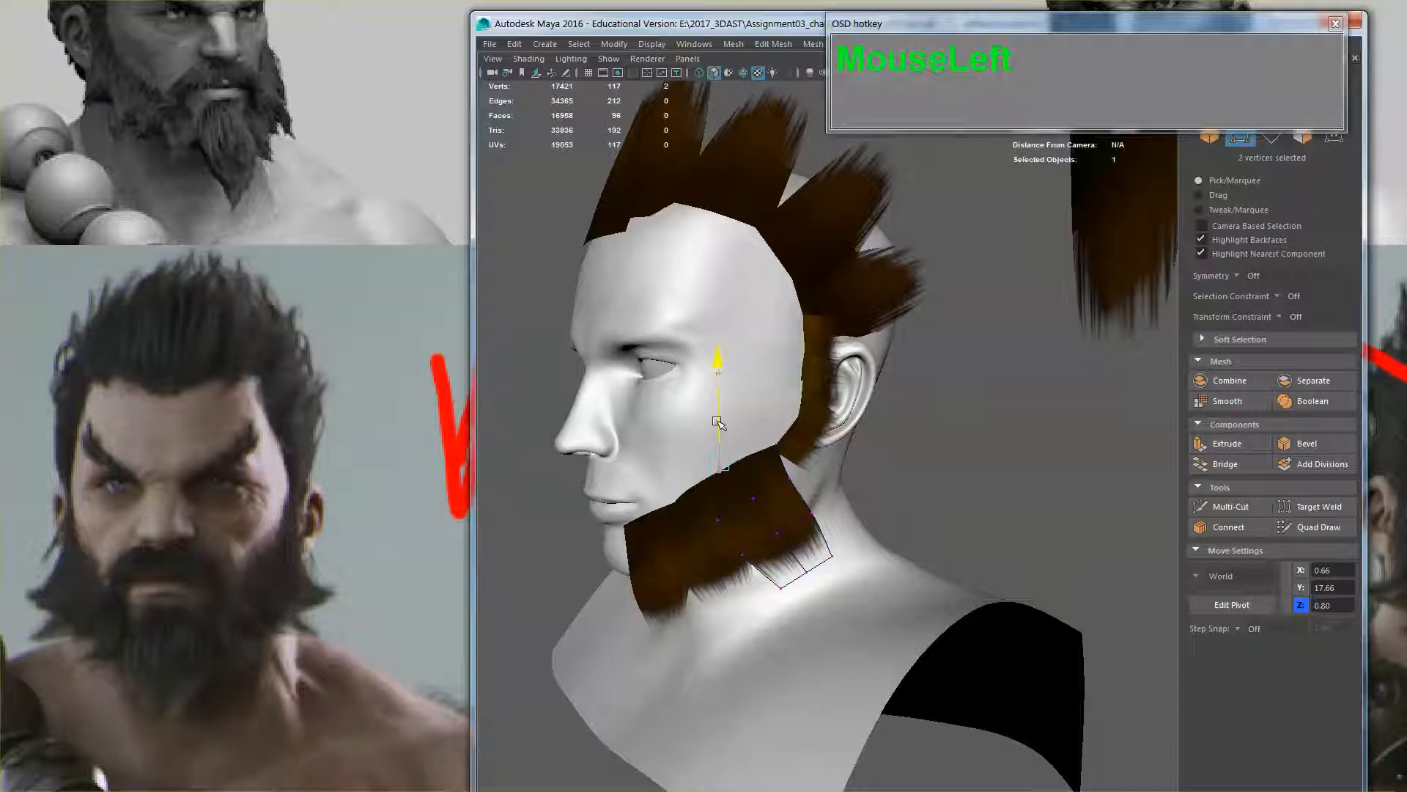
Duplicate the rear jaw card and rotate the copy to fill in below the sideburn
right_drag(770, 471, 814, 421)
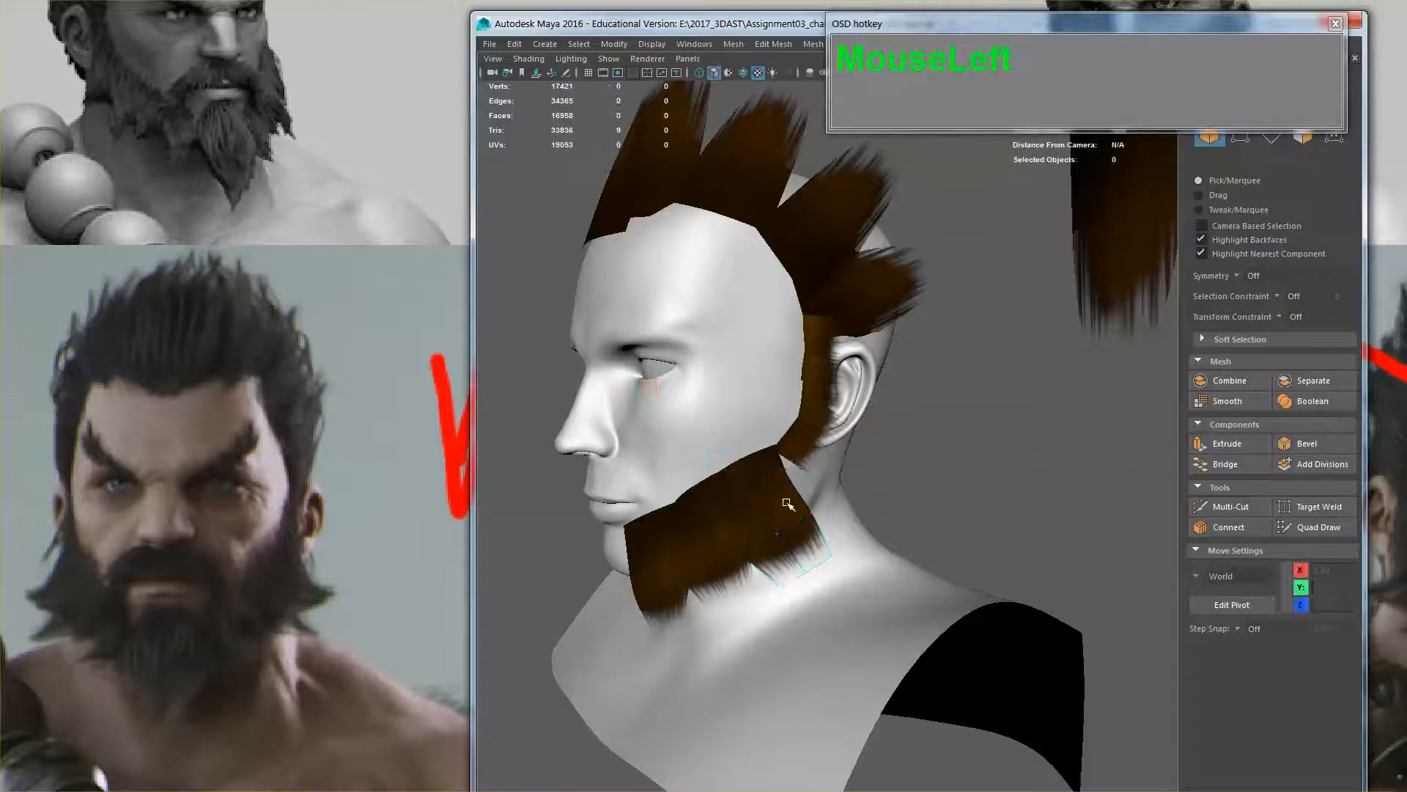
click(788, 504)
alt+drag(788, 504, 858, 400)
key(alt+e)
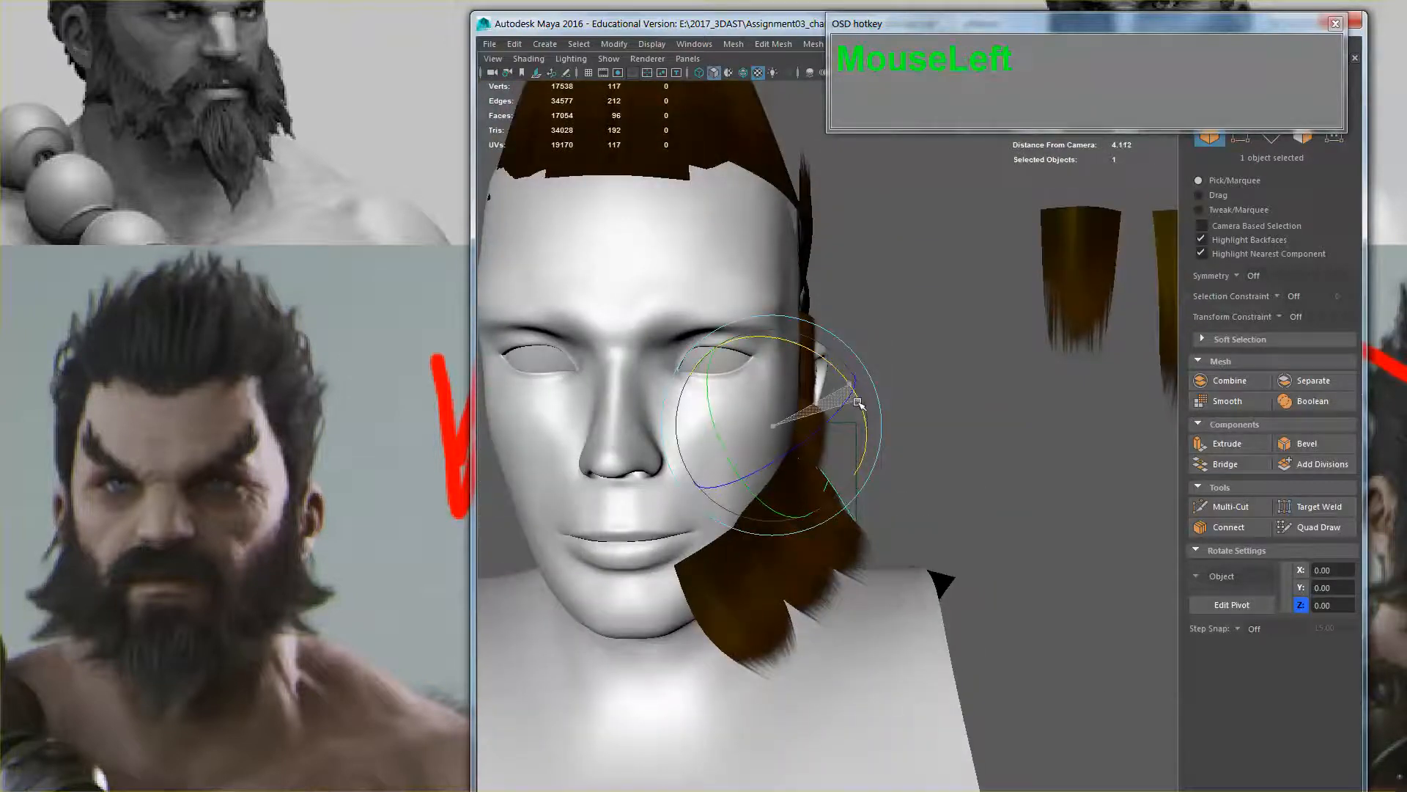
alt+drag(920, 474, 739, 623)
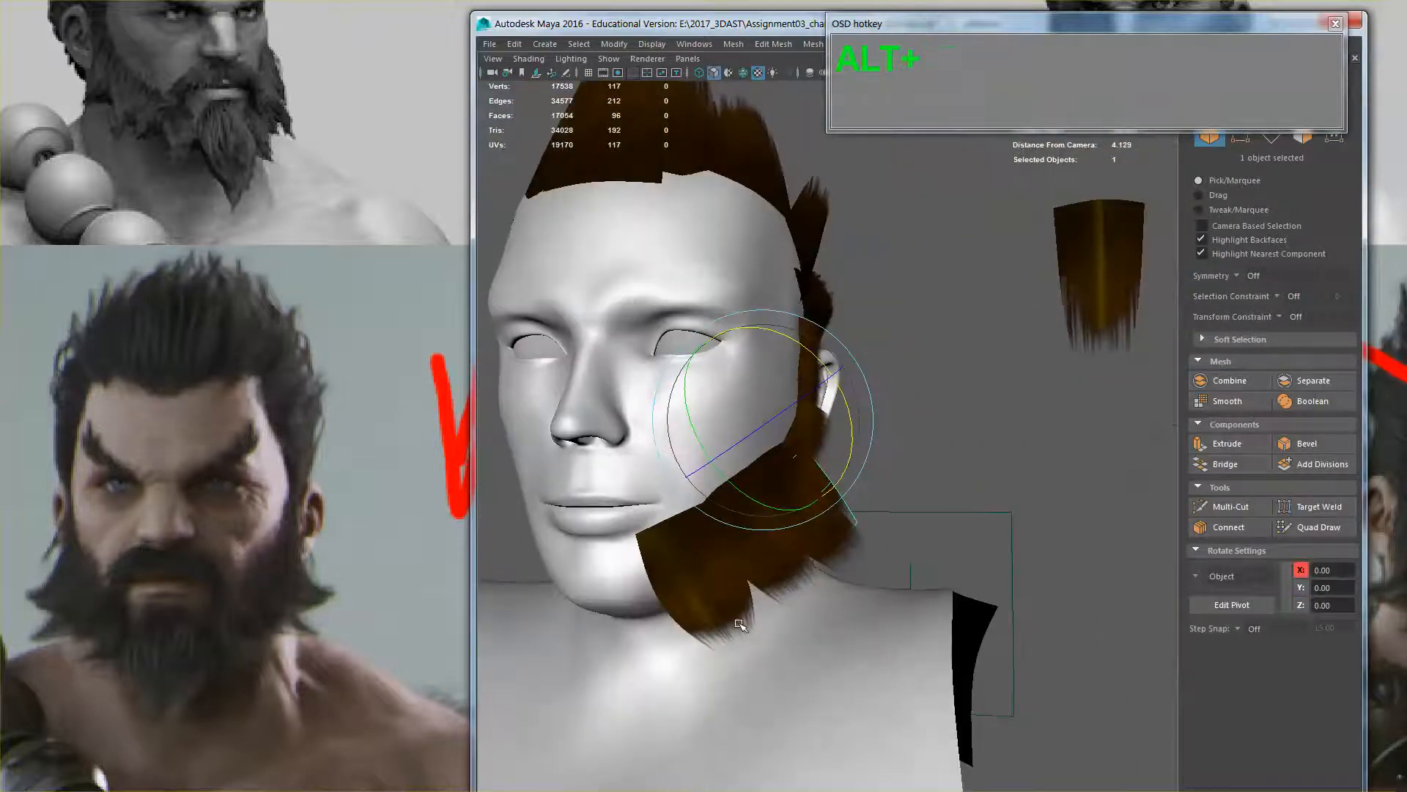
Select the front jaw card's lower nine vertices and scale them uniformly
click(738, 624)
alt+right_drag(795, 623, 748, 572)
alt+drag(748, 572, 819, 519)
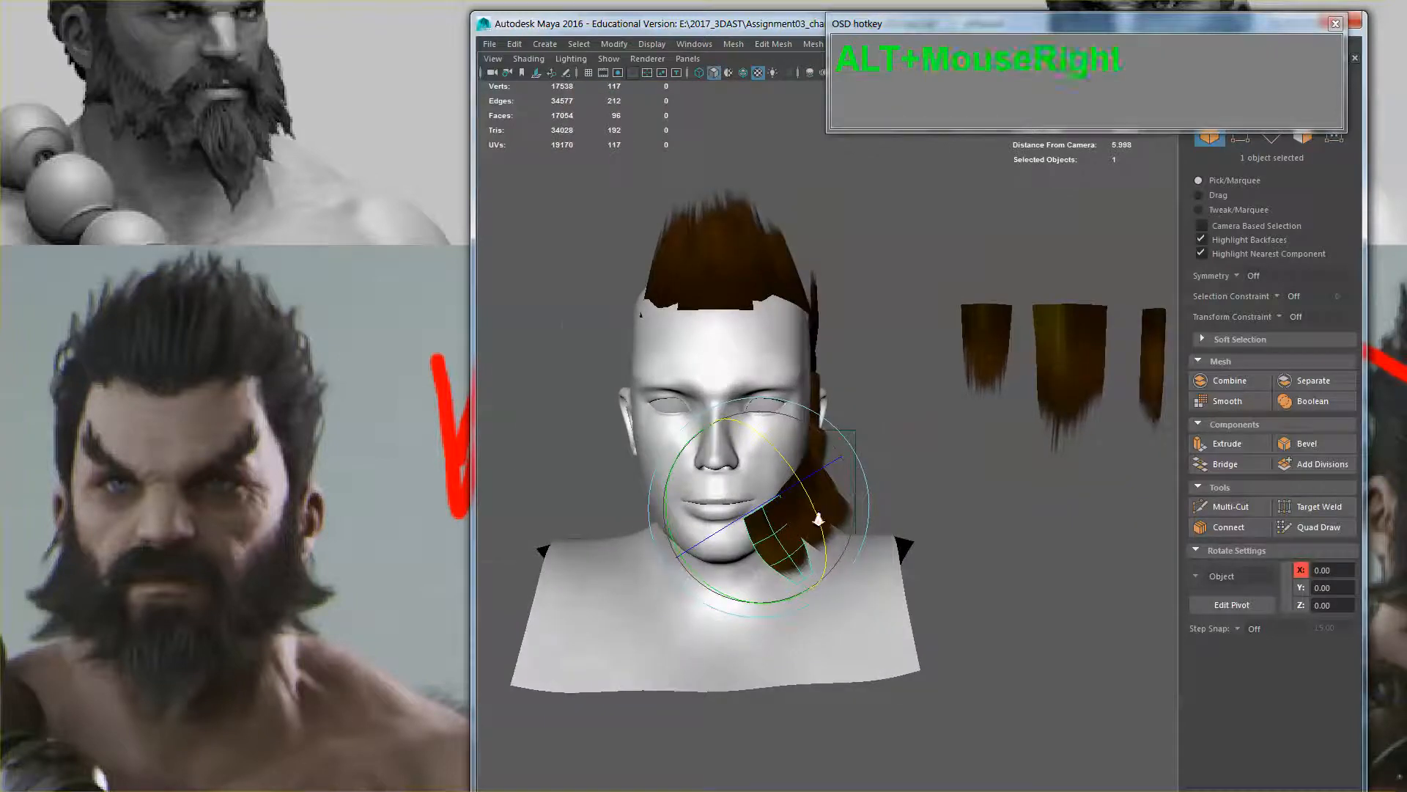
alt+right_drag(818, 519, 737, 571)
key(r)
drag(874, 681, 752, 599)
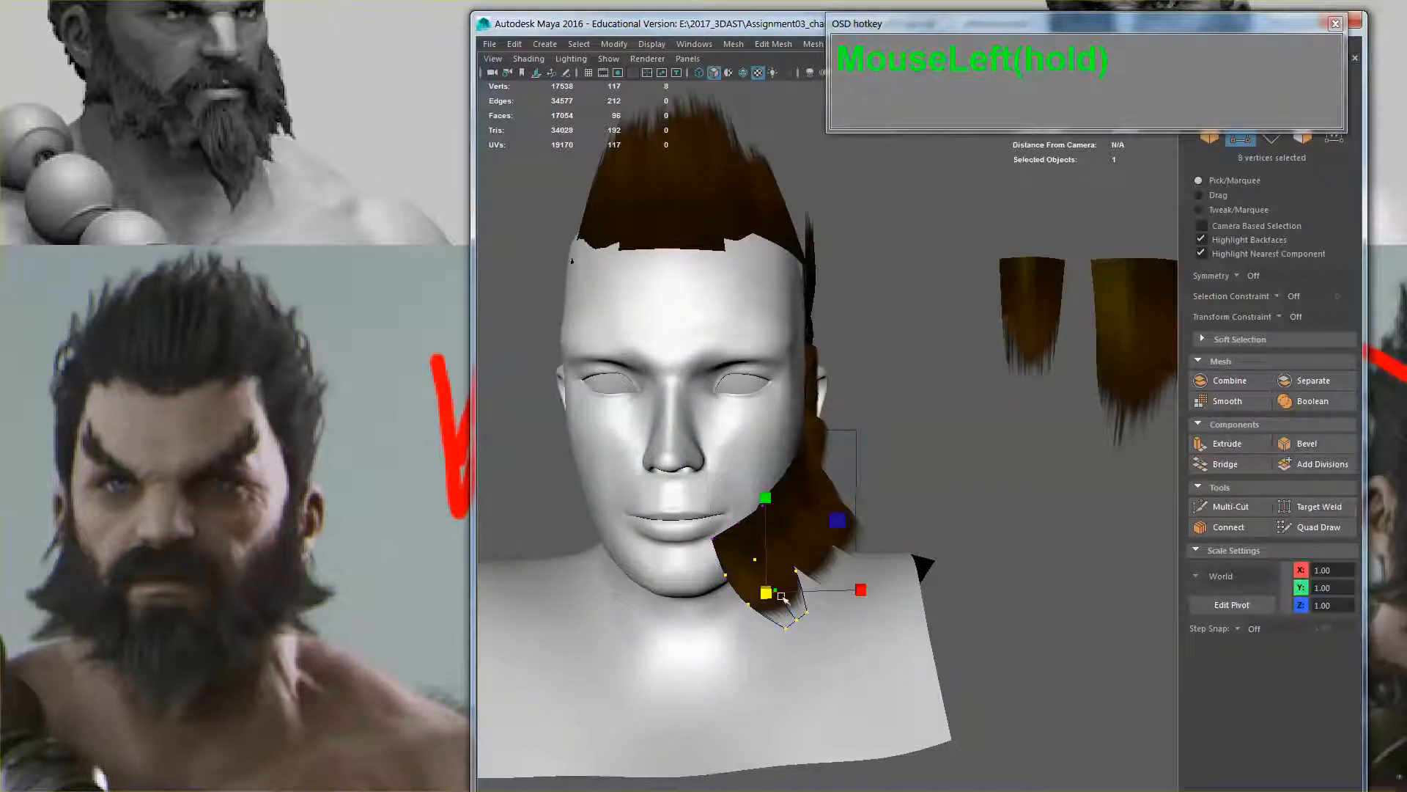
ctrl+shift+drag(830, 575, 770, 520)
drag(768, 585, 810, 568)
Move the nine selected vertices to about X 0.54, Y 17.03, Z 1.07 and rotate them
key(w)
drag(758, 496, 708, 557)
click(687, 558)
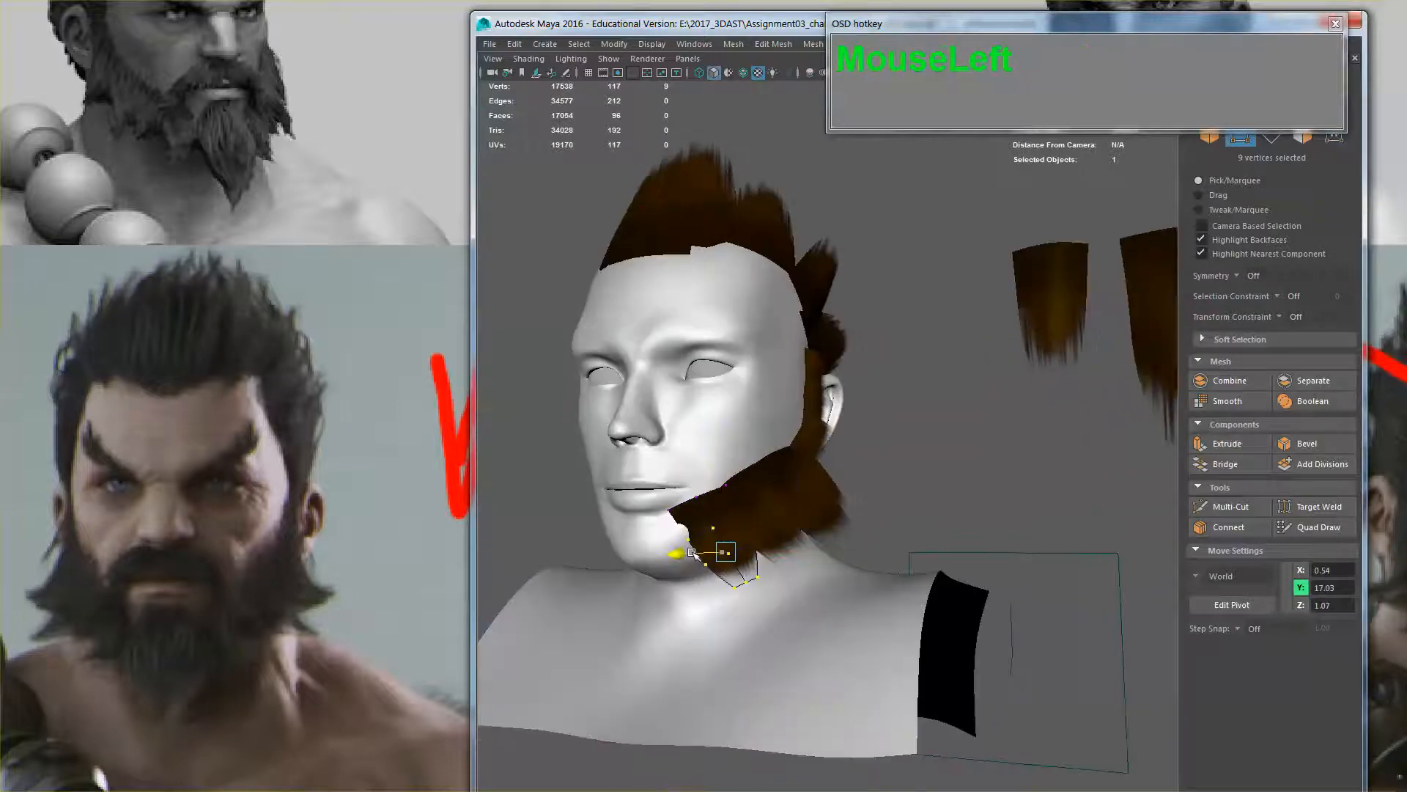
key(e)
click(744, 507)
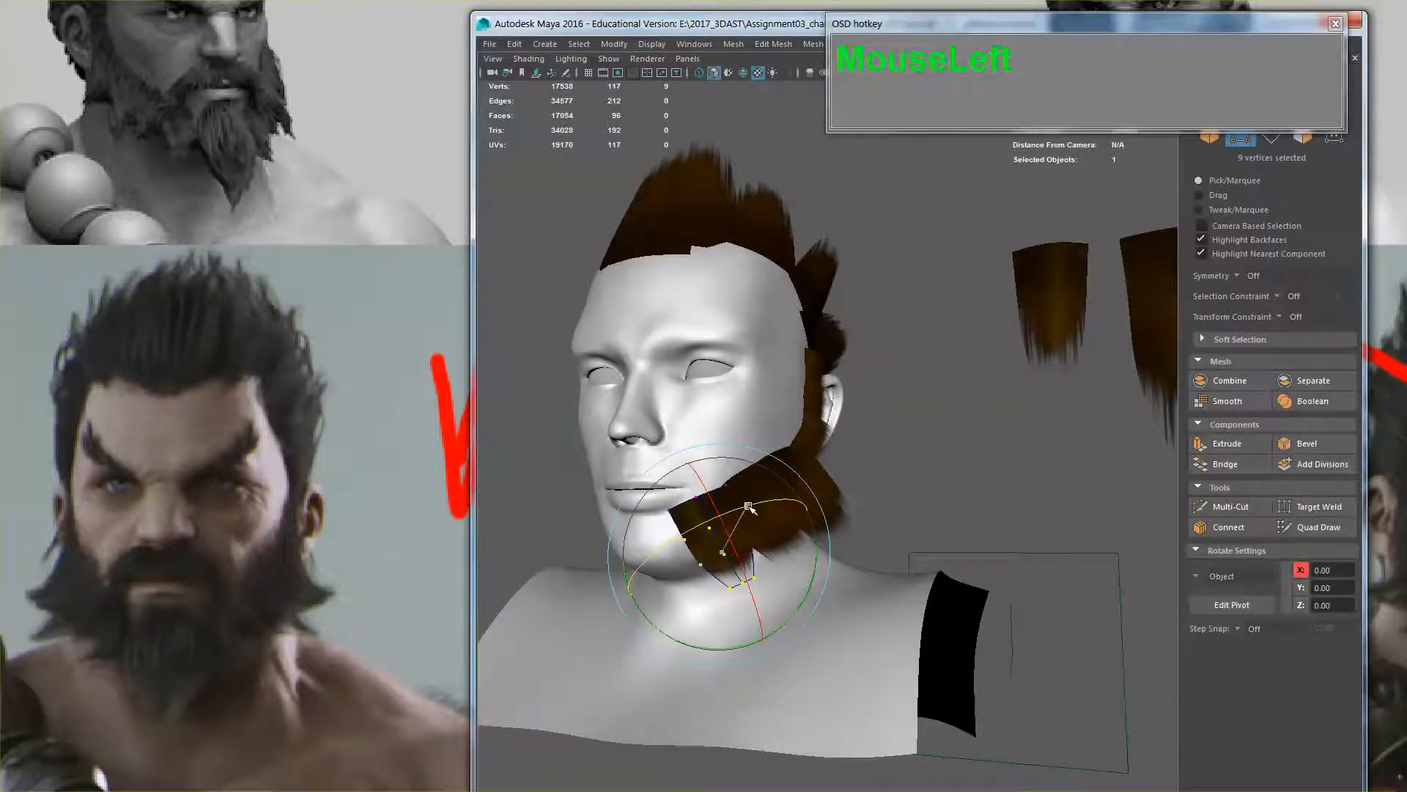
Raise upper vertices along the jaw cards to follow the jawline, bringing one pair to about X 0.66, Y 17.73, Z 0.80
click(752, 487)
click(802, 484)
click(758, 492)
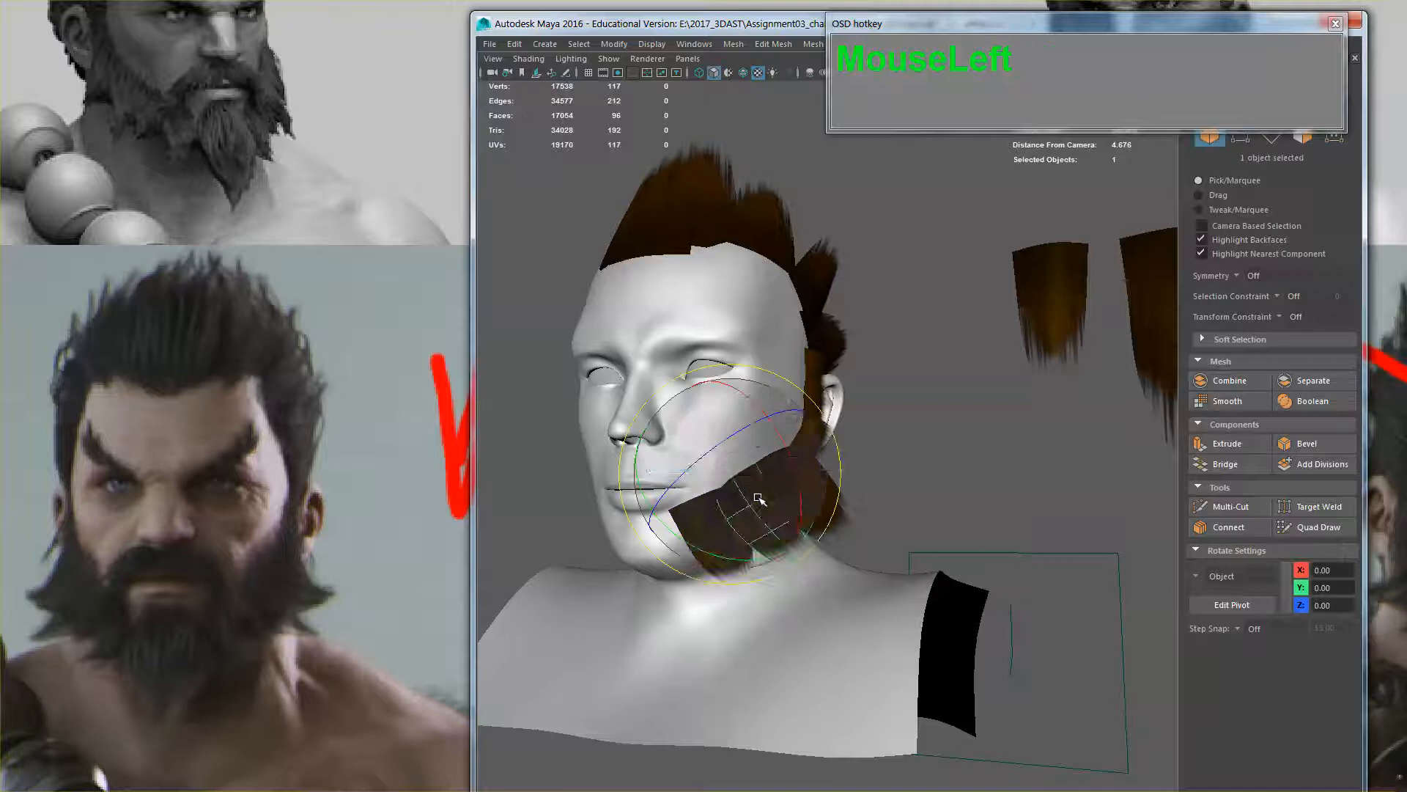
right_drag(757, 444, 724, 447)
key(w)
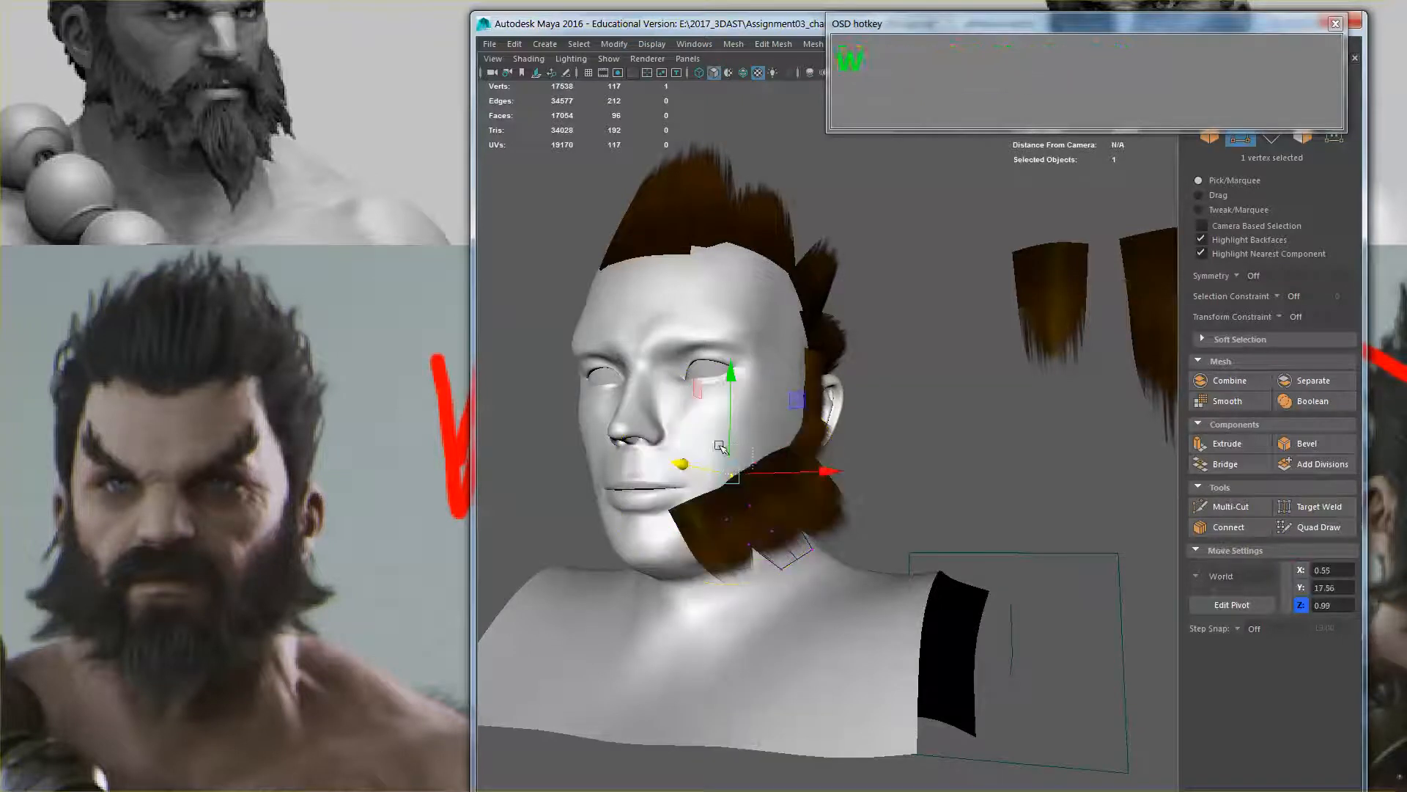
click(762, 477)
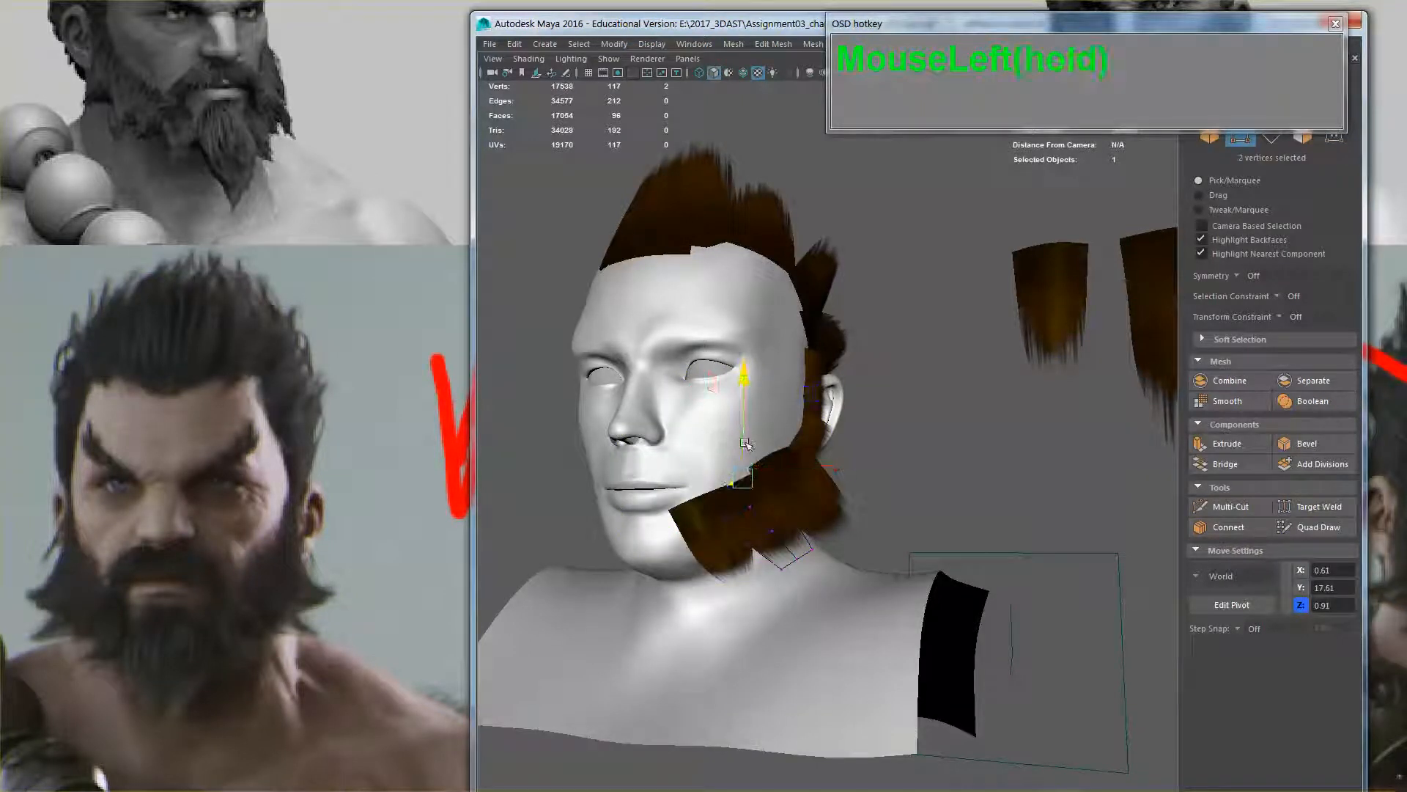
drag(745, 442, 745, 440)
click(799, 491)
right_drag(802, 486, 742, 455)
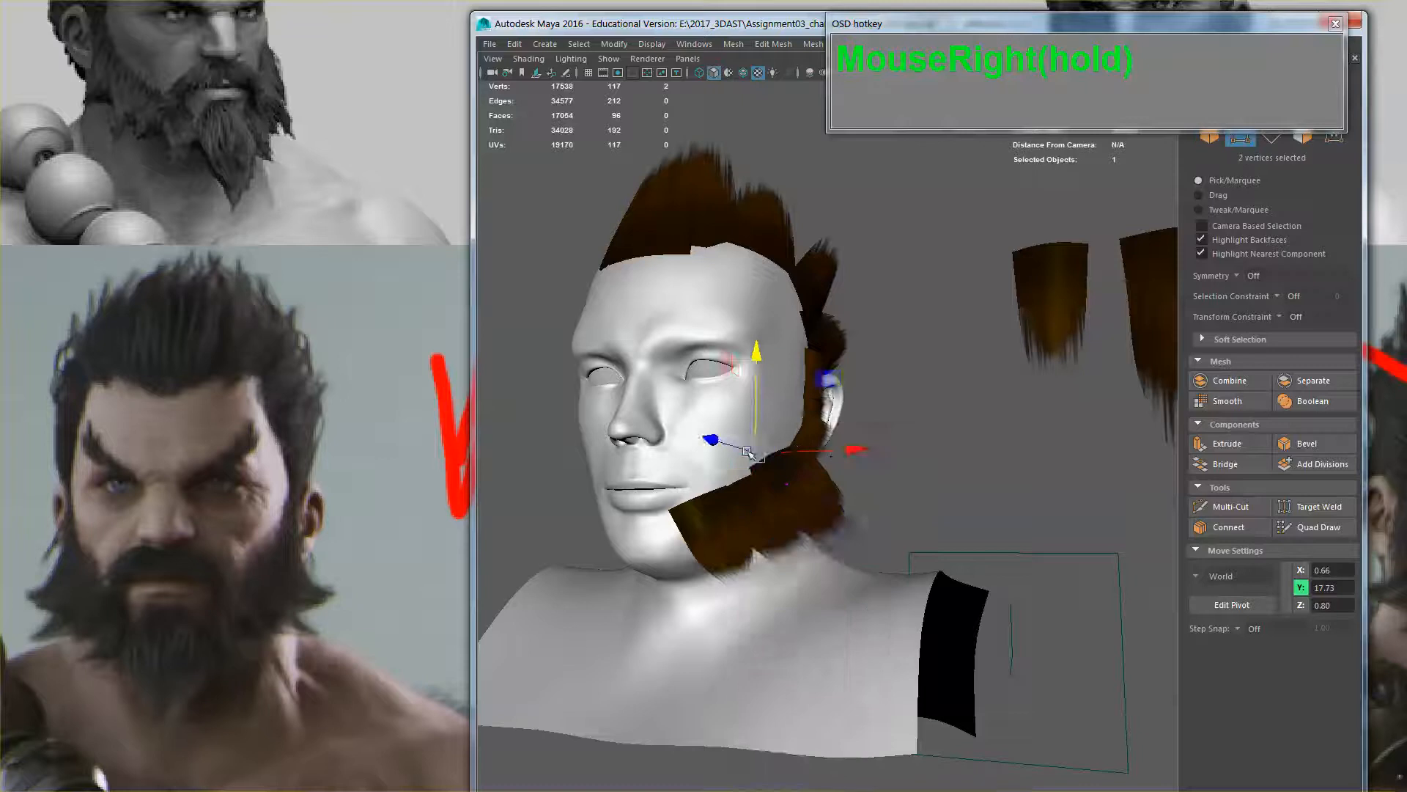
Adjust single upper vertices of the jaw cards to about X 0.63, Y 17.54, Z 0.91 and X 0.72, Y 17.80, Z 0.81
alt+drag(755, 467, 714, 478)
click(734, 476)
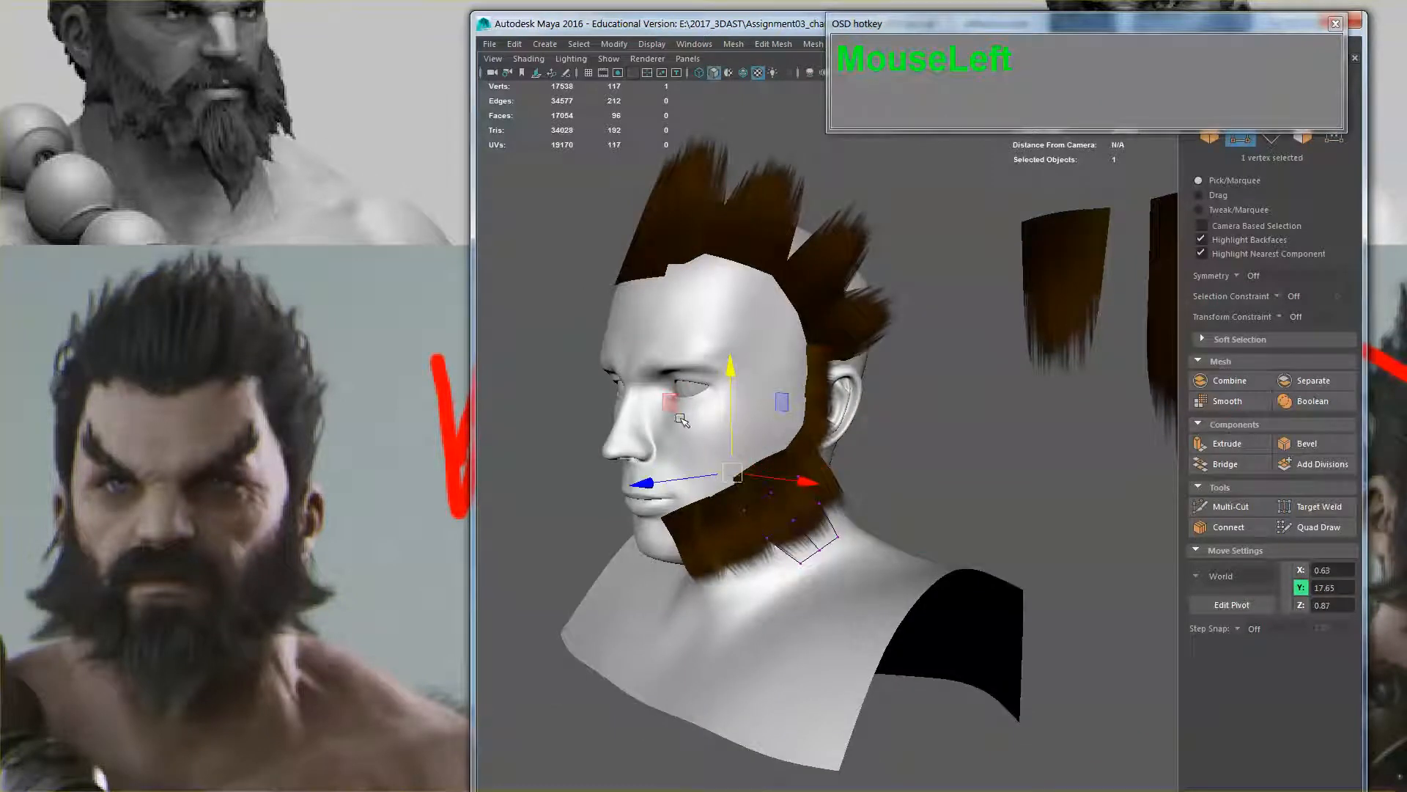
drag(681, 419, 673, 428)
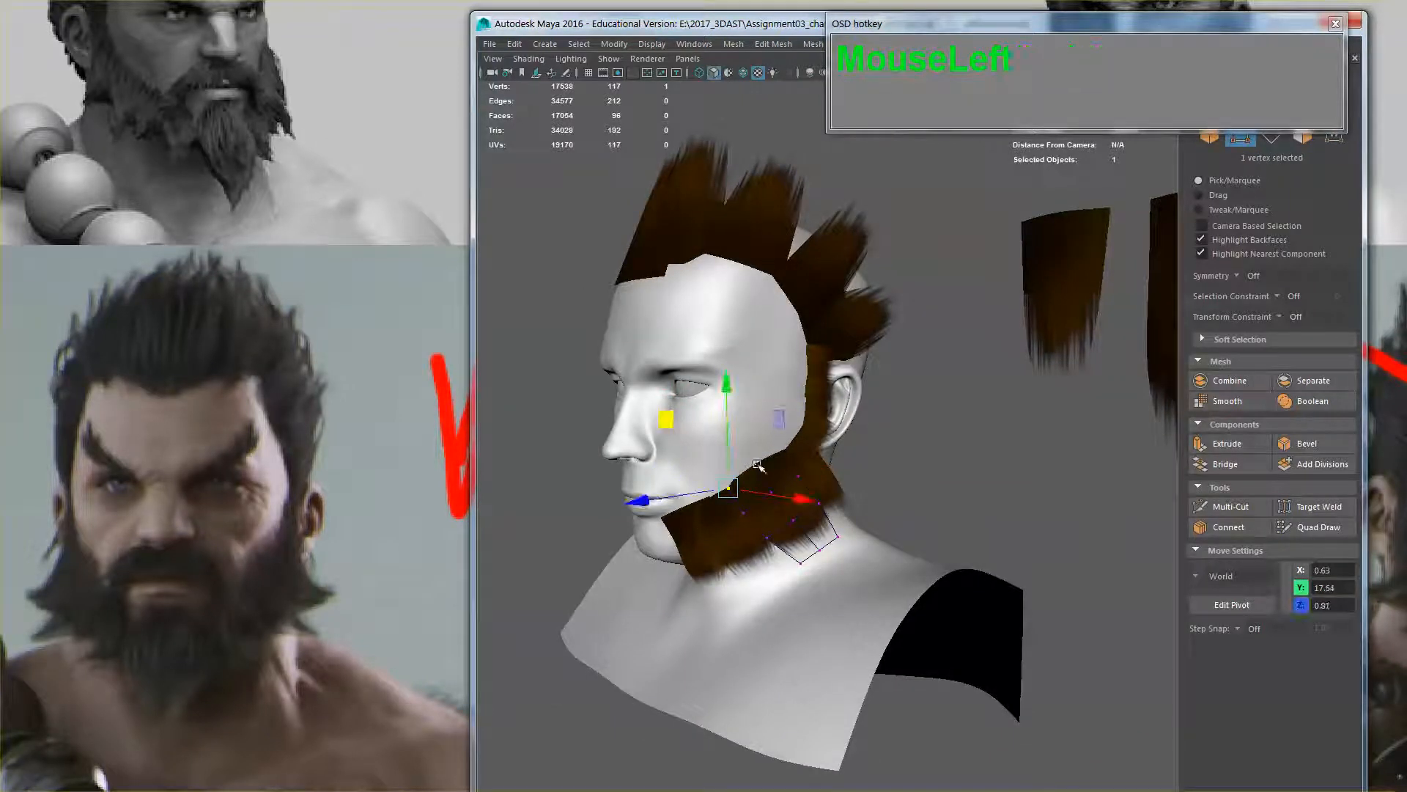
alt+drag(757, 466, 831, 507)
alt+middle_drag(724, 528, 767, 514)
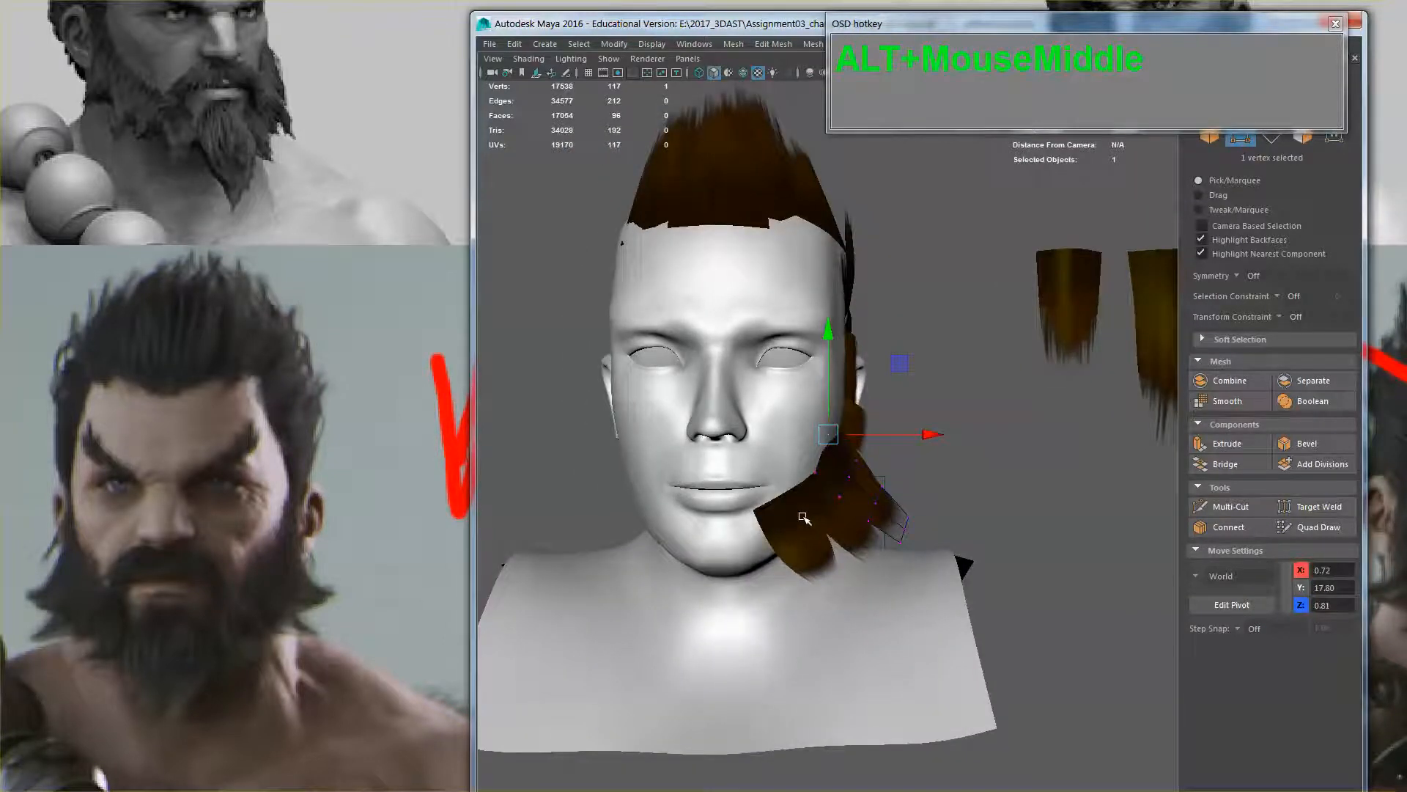
Duplicate the first spare hair card beside the head and place the copy on the chin at about X 0.04, Y 17.27, Z 1.37
scroll(997, 471, down, 3)
alt+middle_drag(999, 472, 841, 502)
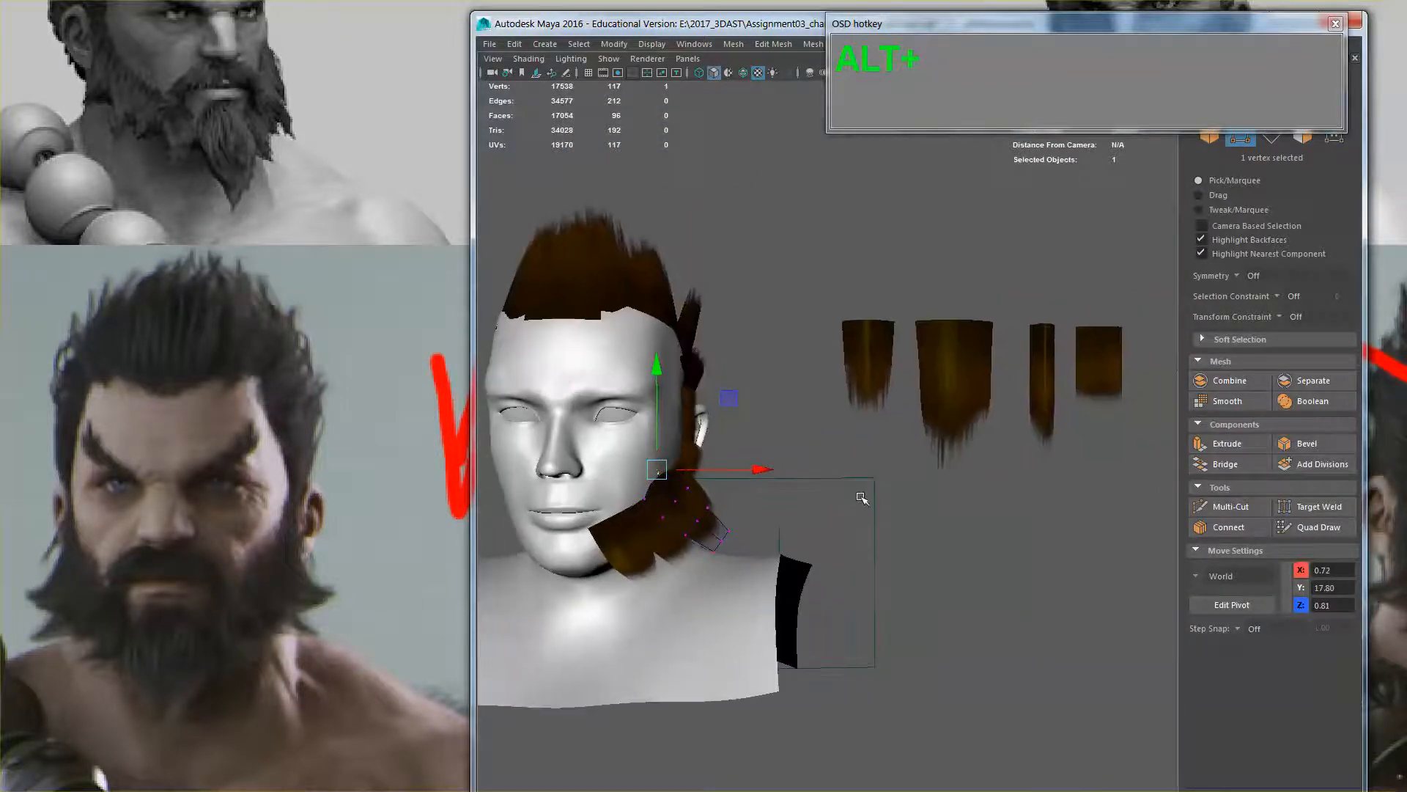
click(883, 371)
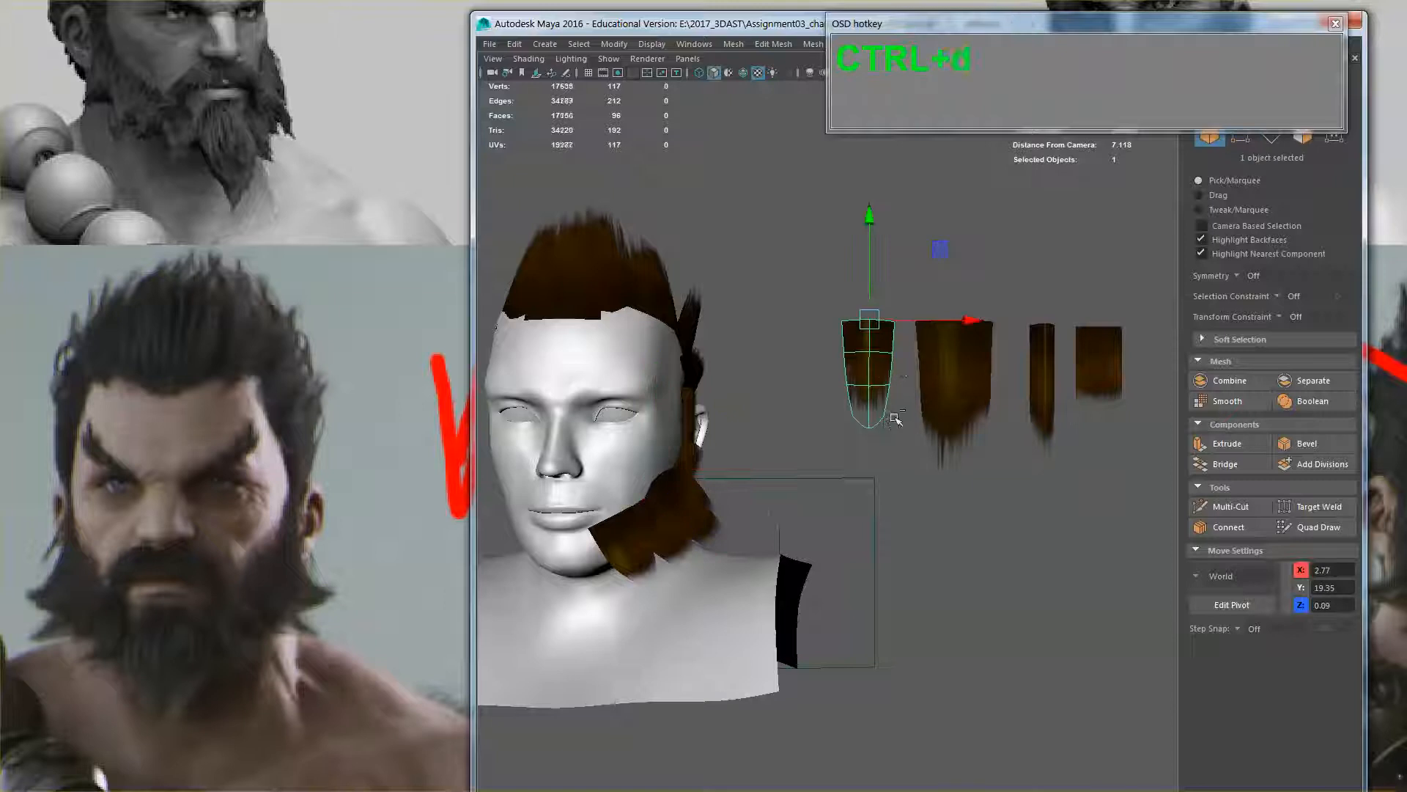
drag(869, 320, 878, 693)
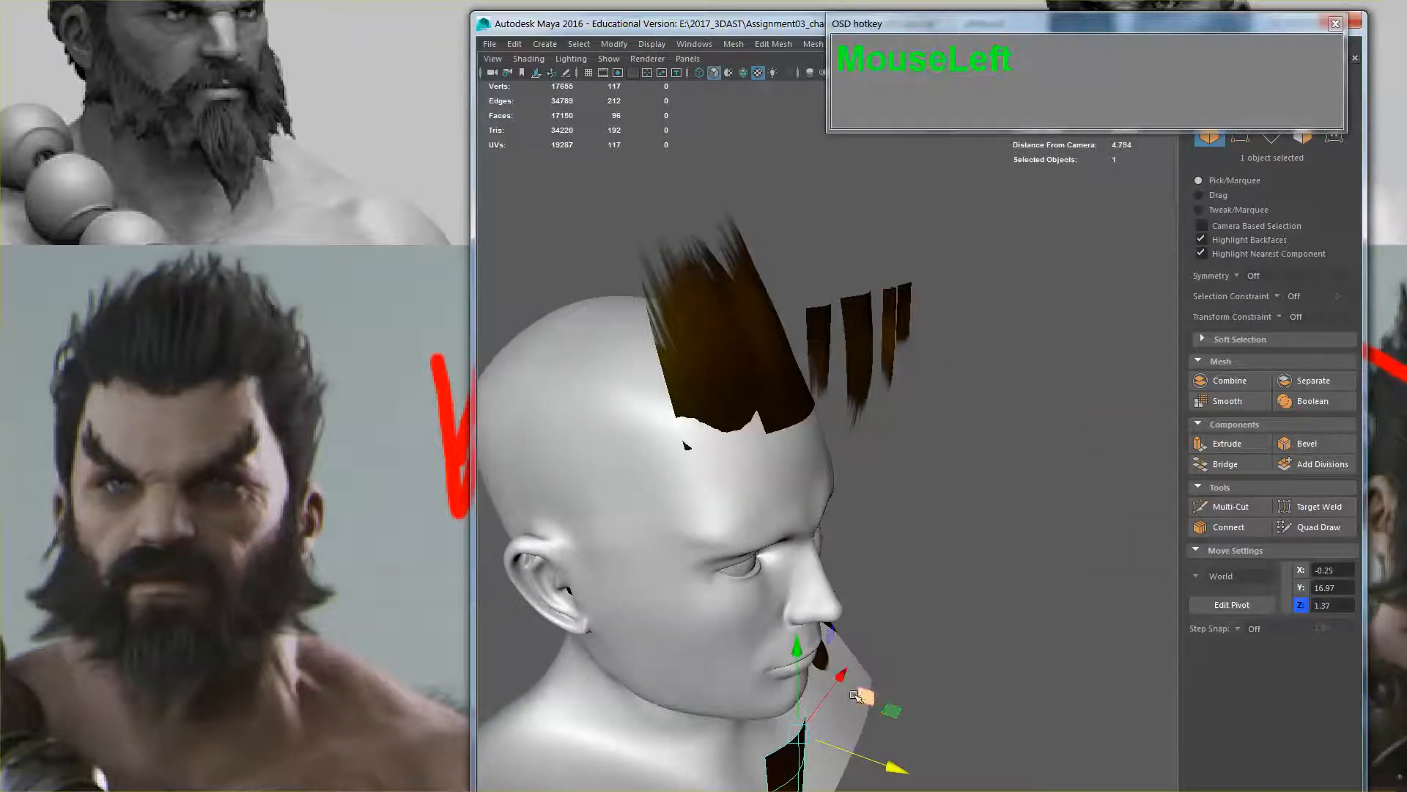
click(801, 625)
key(ctrl+z)
middle_drag(799, 644, 797, 591)
alt+drag(805, 599, 612, 564)
drag(596, 447, 632, 516)
alt+middle_drag(632, 516, 741, 511)
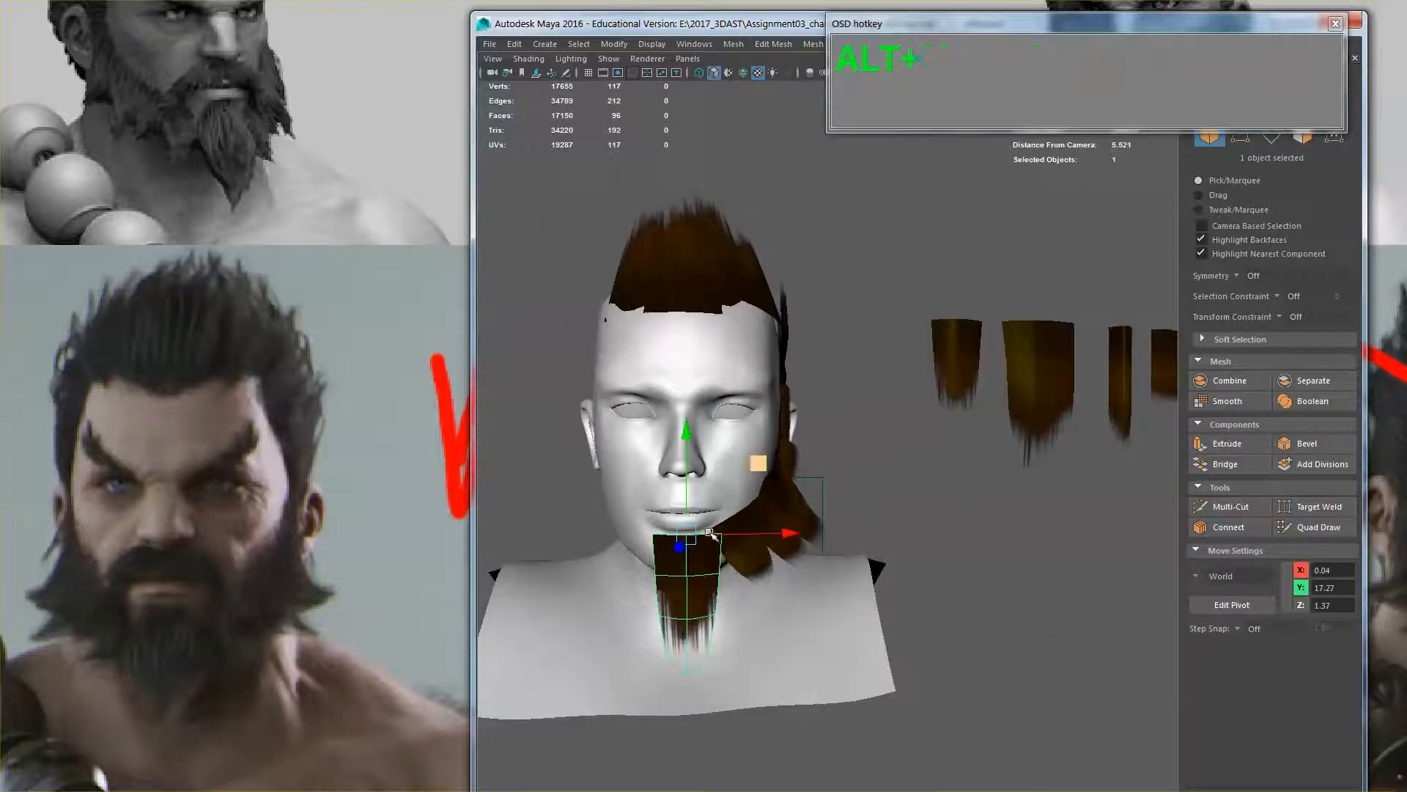
Select six middle vertices of the chin card and scale them slightly wider along X
alt+right_drag(689, 535, 706, 581)
alt+drag(707, 581, 683, 652)
right_click(674, 577)
click(604, 442)
key(r)
alt+middle_drag(683, 653, 762, 651)
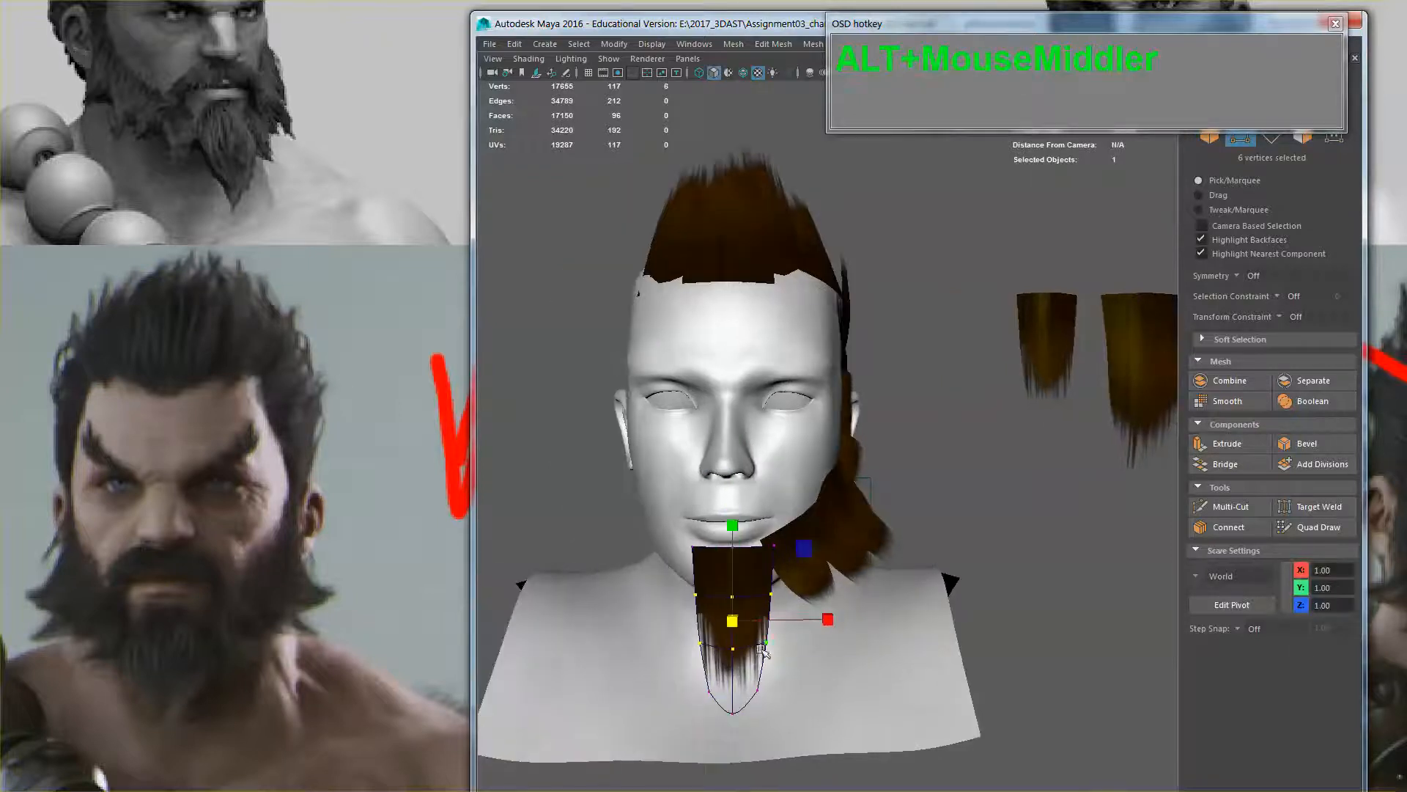
drag(827, 623, 840, 623)
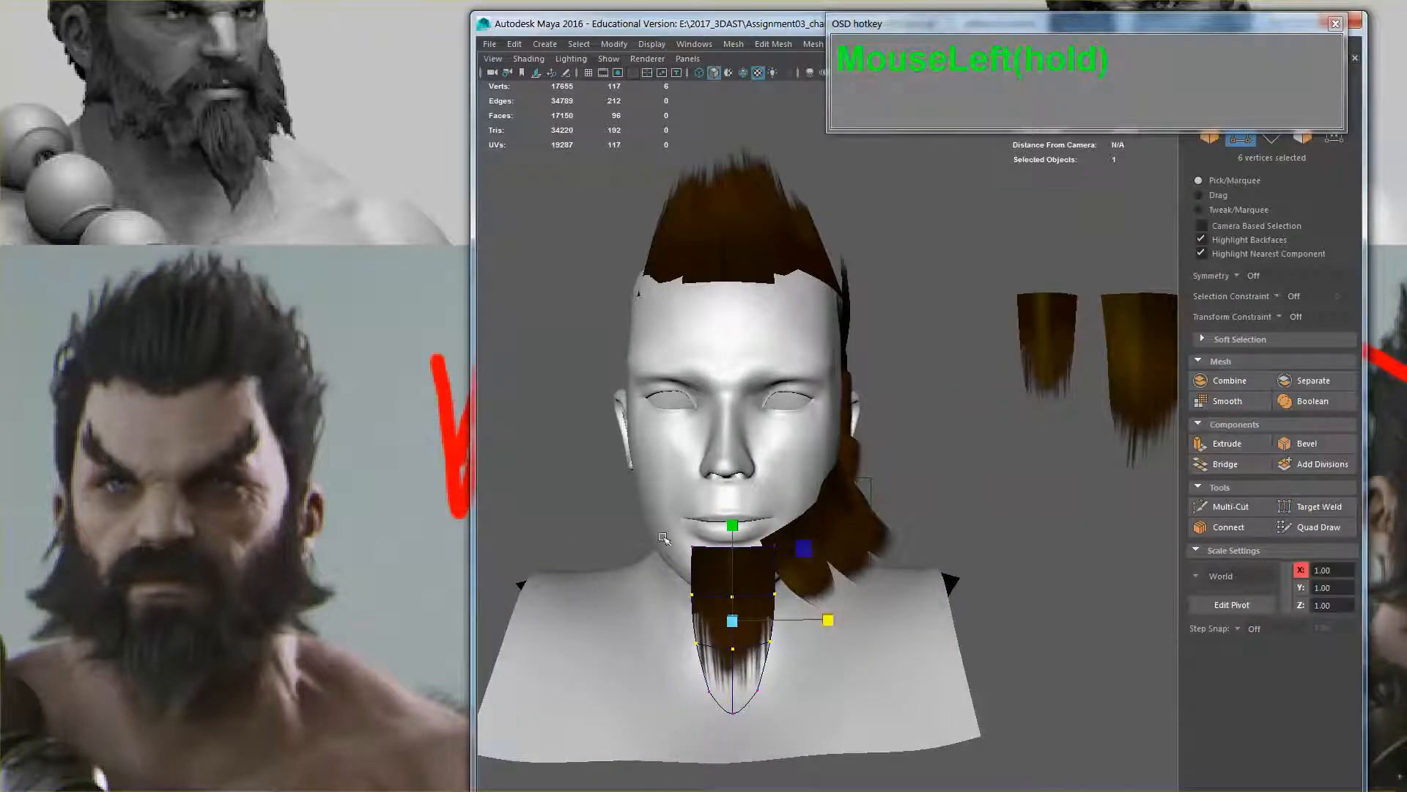
Raise the chin card's top centre vertex to about Y 17.36 to curve its upper edge
key(w)
click(732, 546)
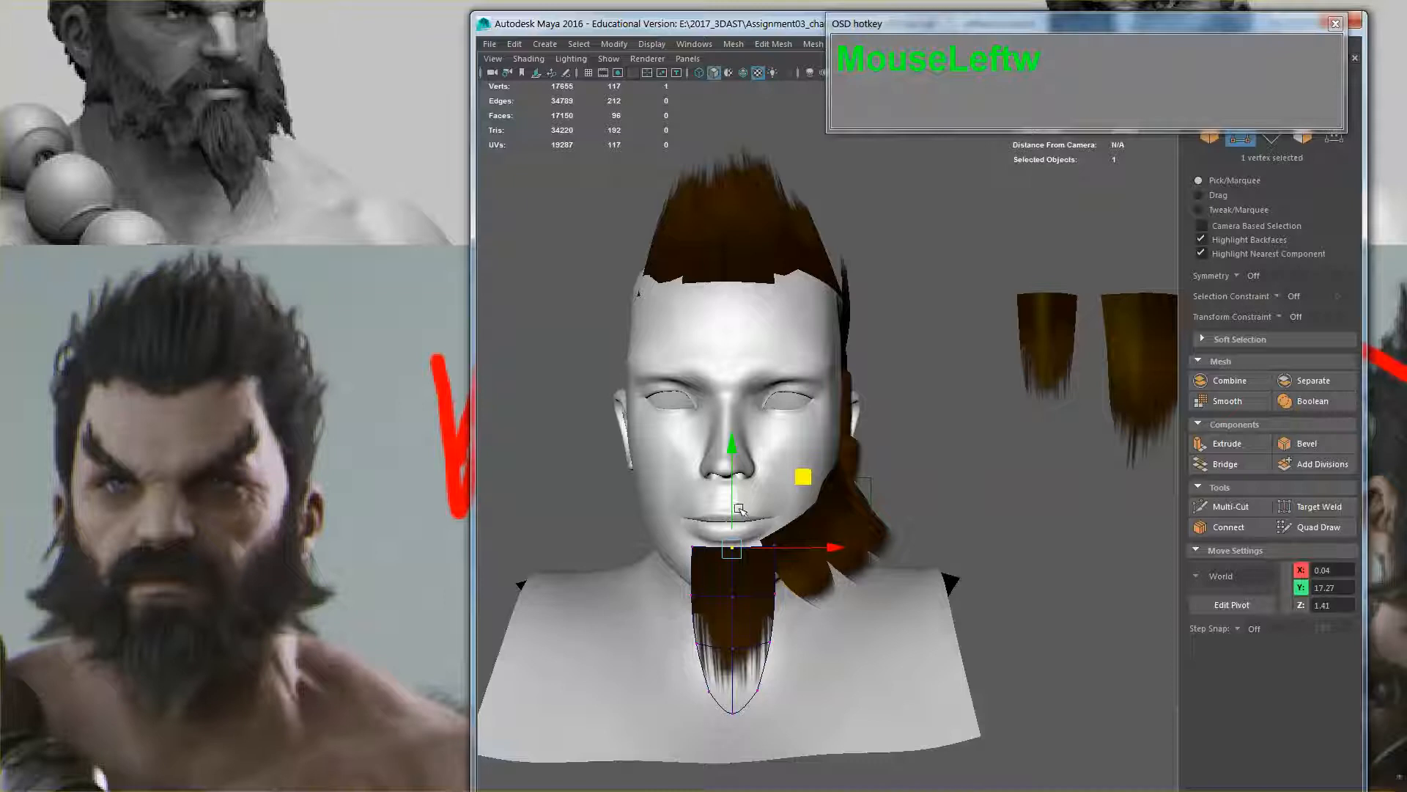
click(734, 494)
drag(734, 489, 734, 485)
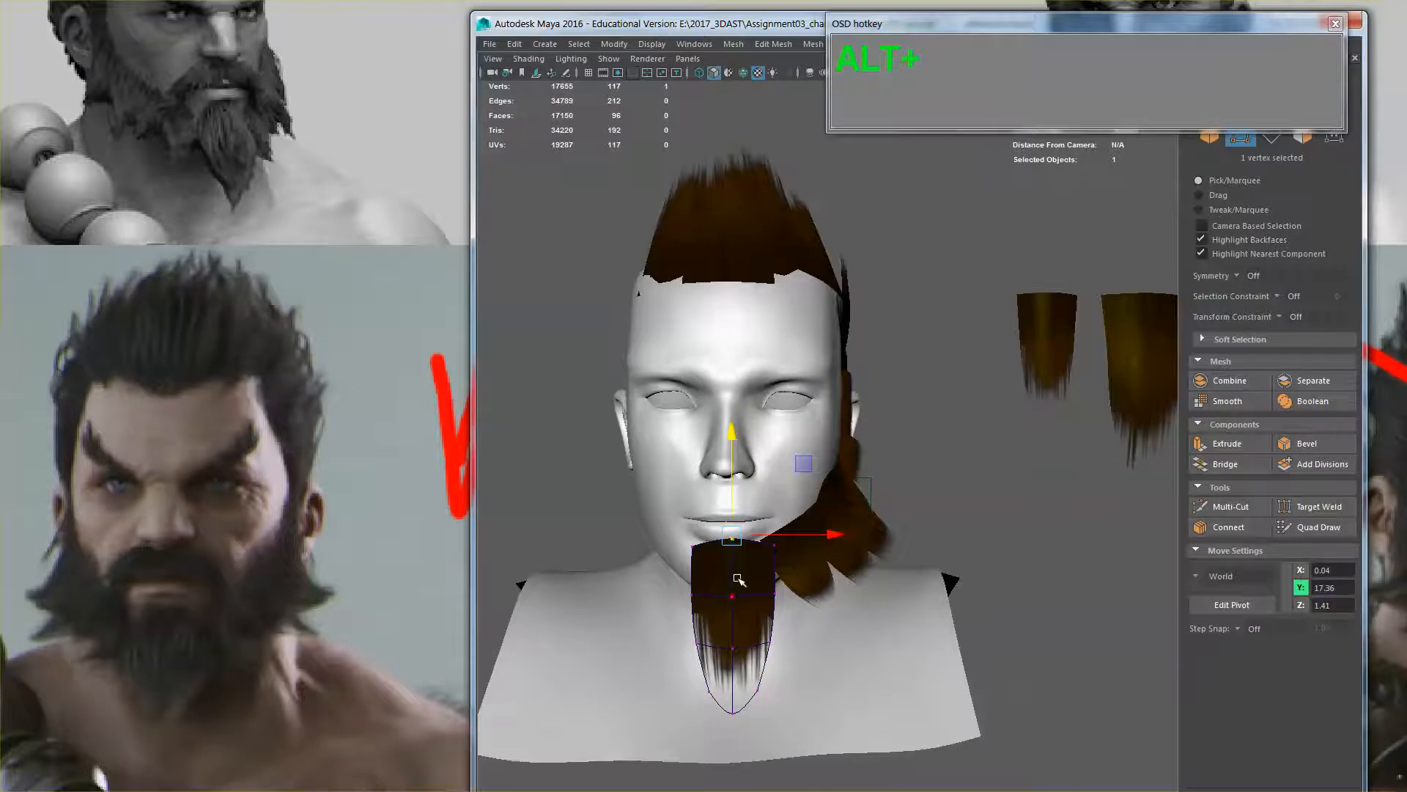
Rotate and scale the whole chin card in side view and move it against the chin
right_drag(738, 442, 812, 423)
click(733, 615)
alt+drag(733, 619, 848, 613)
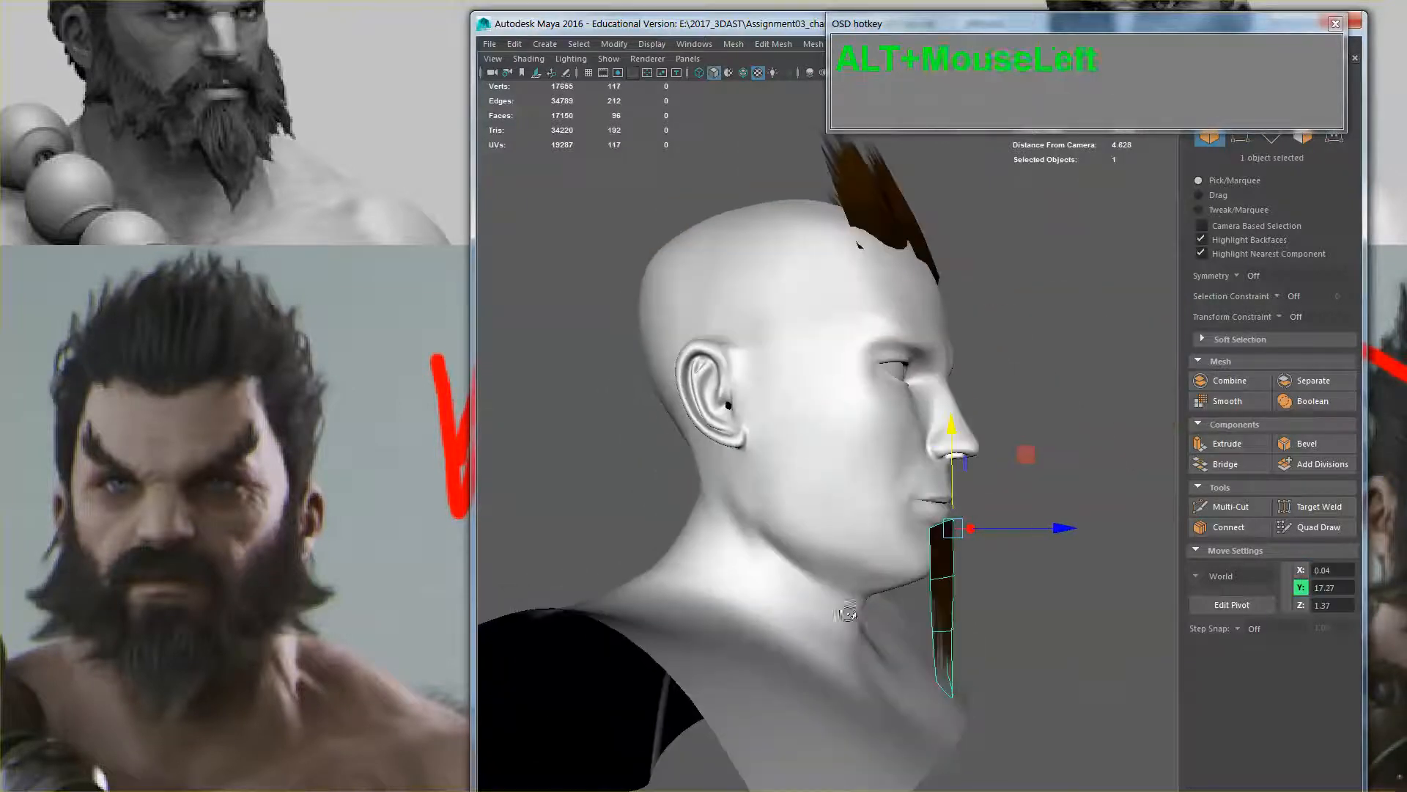
key(e)
drag(1048, 506, 1038, 490)
key(r)
drag(955, 532, 922, 491)
key(w)
drag(1027, 456, 872, 515)
Duplicate the chin card, move the copy beside it to about X 0.12, Y 17.26, Z 1.29 and rotate it around the chin
alt+right_drag(872, 515, 856, 597)
alt+middle_drag(855, 597, 892, 565)
key(ctrl+d)
key(e)
drag(781, 533, 737, 544)
key(w)
key(r)
key(w)
alt+drag(843, 587, 769, 553)
alt+middle_drag(770, 554, 821, 571)
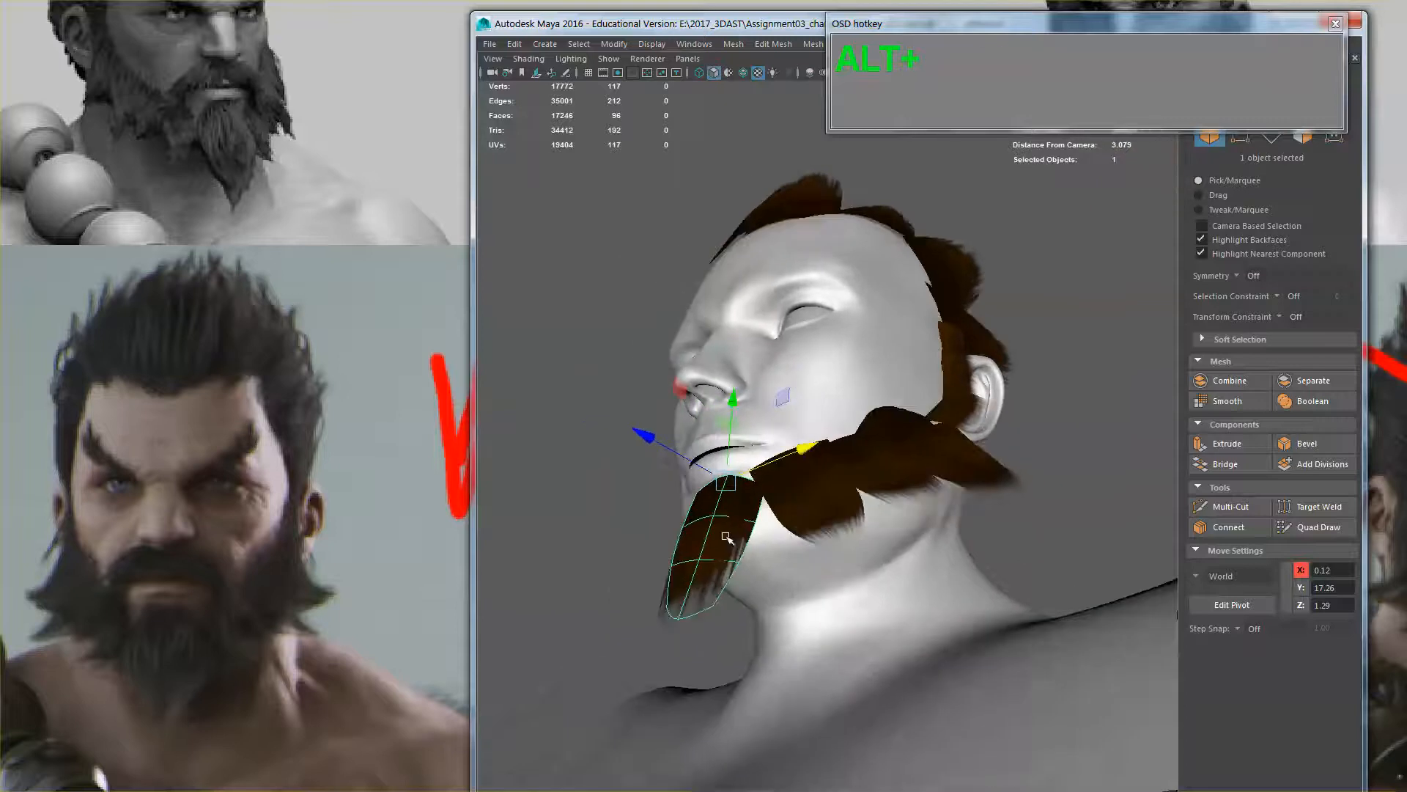
key(alt+e)
drag(761, 433, 811, 462)
key(w)
Reshape the chin card copy around the chin, moving its four outer vertices to about X 0.24, Y 16.90, Z 1.22
right_drag(809, 460, 759, 445)
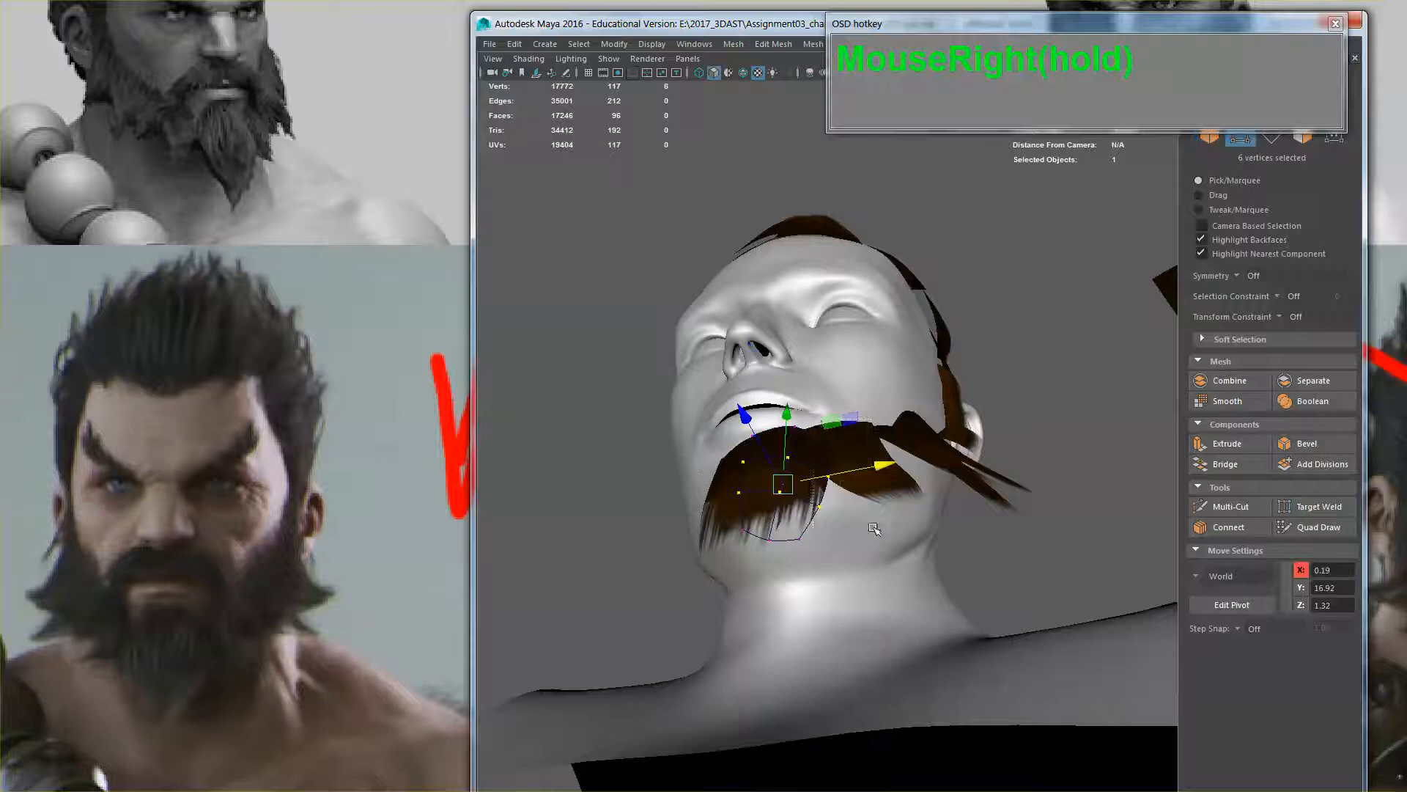
drag(874, 525, 805, 408)
ctrl+shift+drag(815, 555, 828, 372)
click(815, 375)
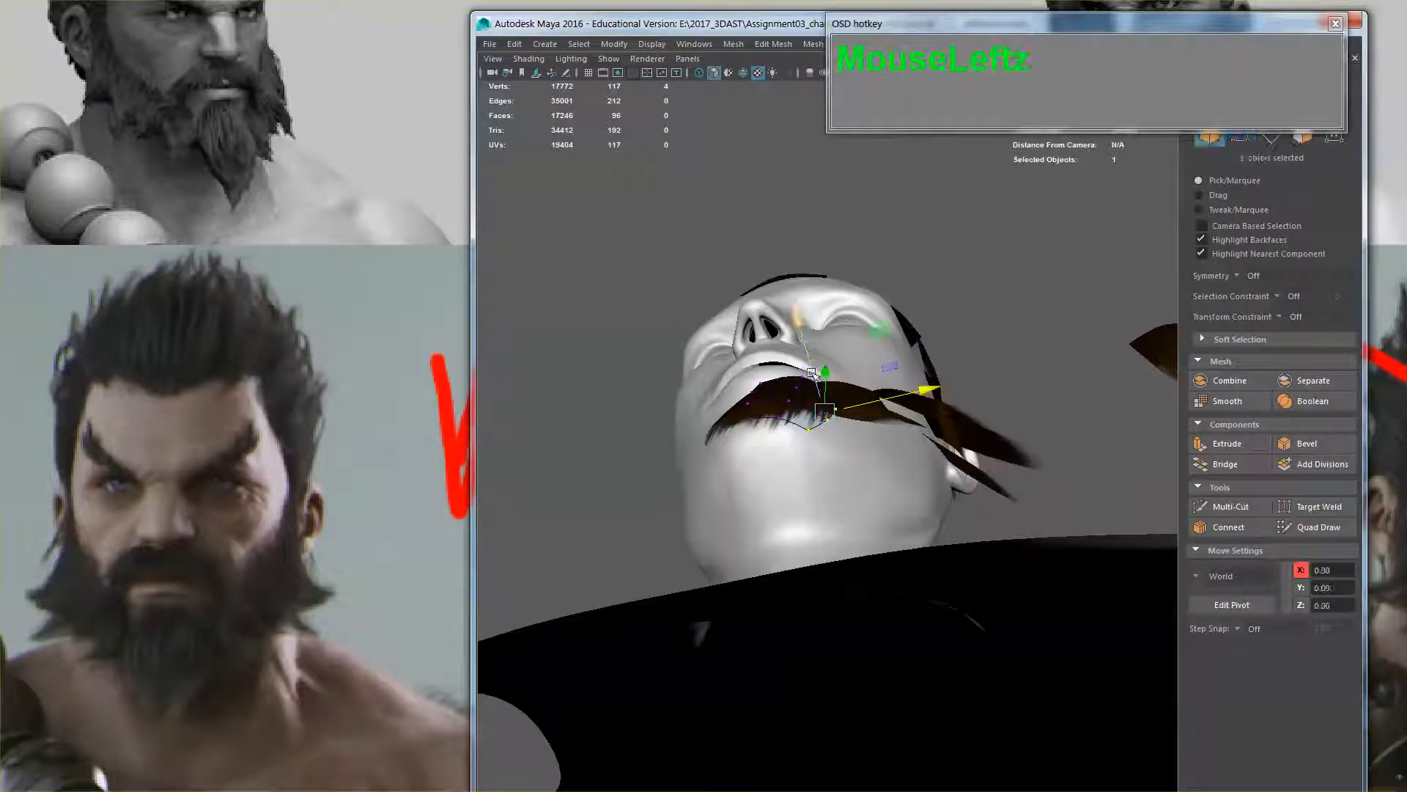
middle_drag(815, 370, 816, 375)
drag(862, 411, 794, 403)
drag(789, 342, 888, 585)
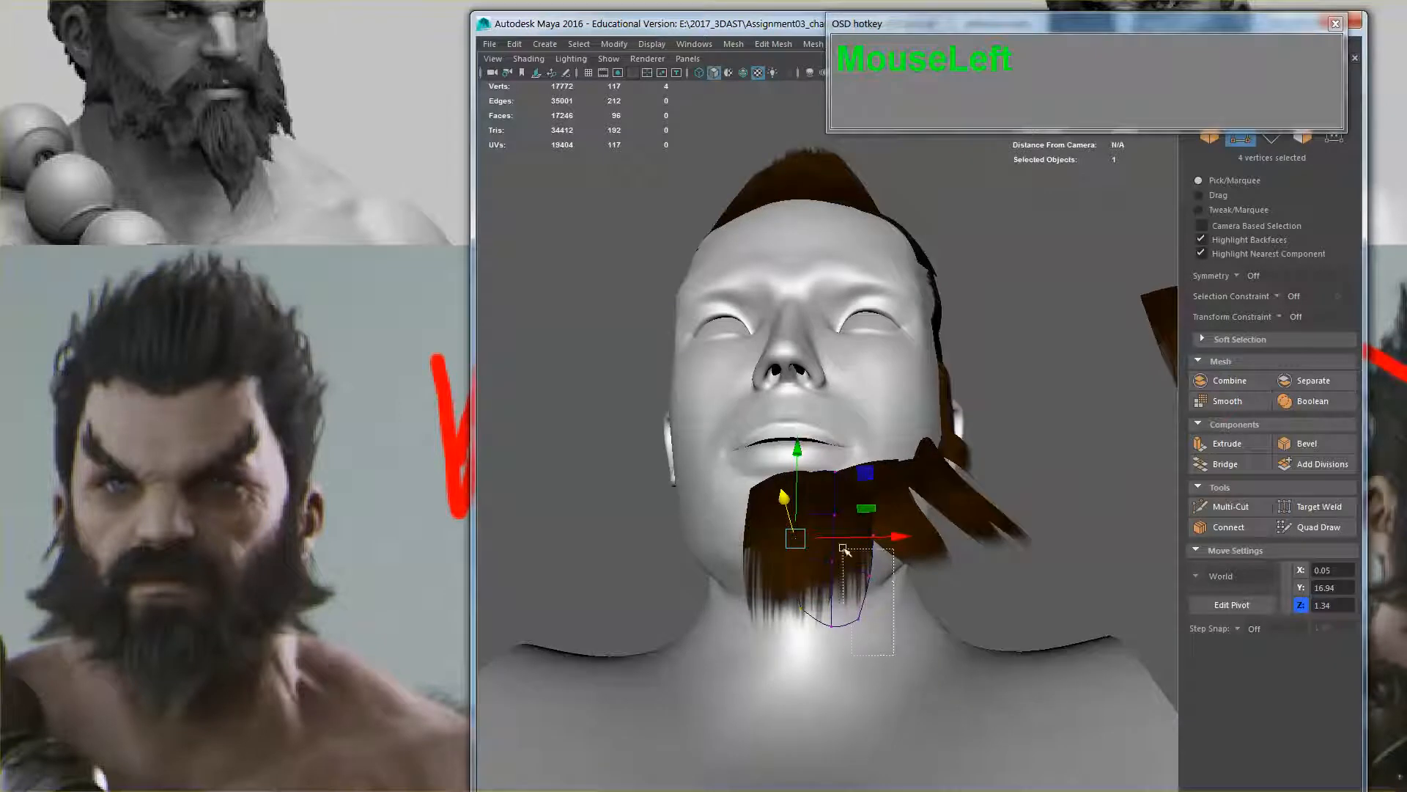
drag(896, 652, 858, 466)
mouse_move(945, 551)
mouse_down()
mouse_move(923, 555)
mouse_move(873, 634)
mouse_up()
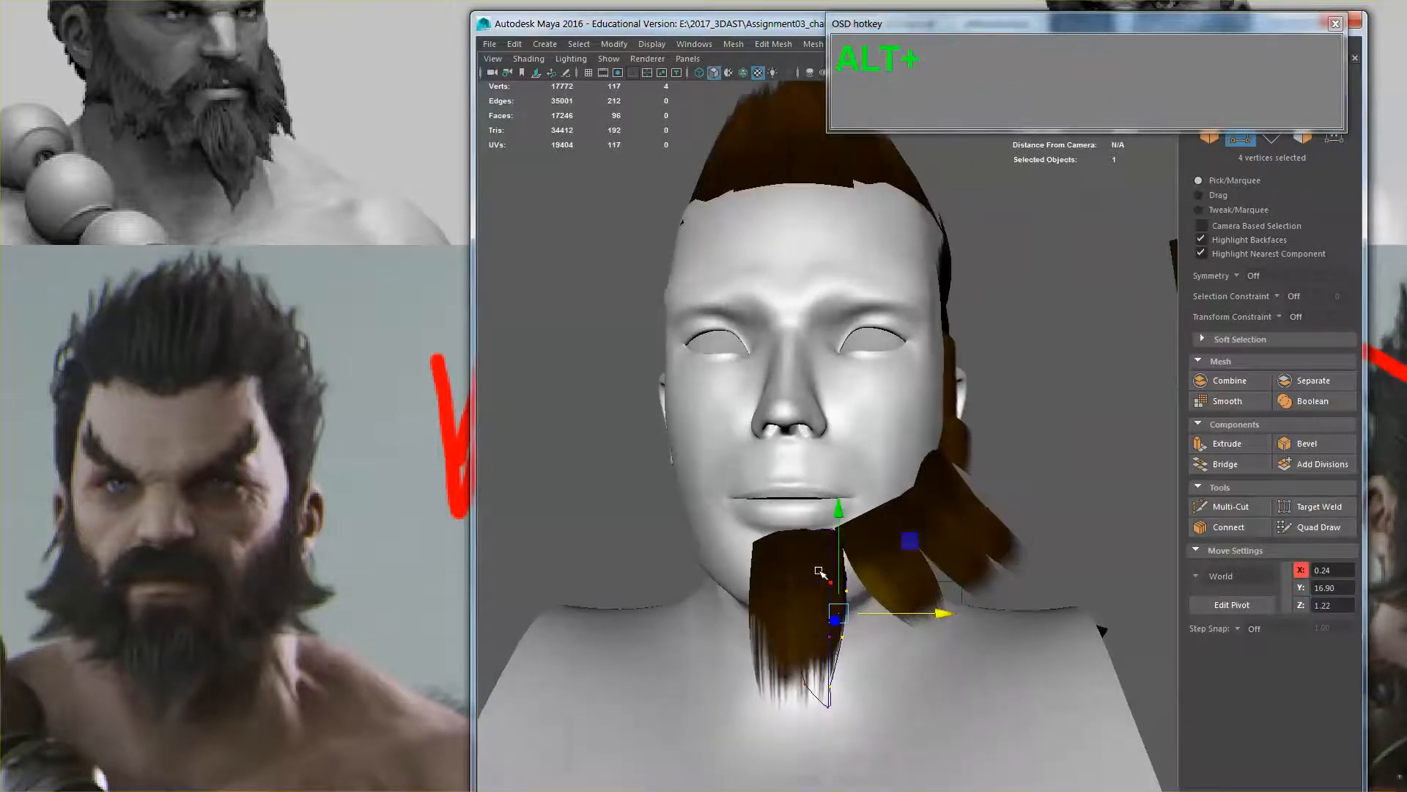
Pick the tip vertex of the chin card copy, return to object selection and clear the selection
mouse_move(820, 570)
right_down()
mouse_move(861, 527)
mouse_move(903, 421)
mouse_move(850, 477)
right_up()
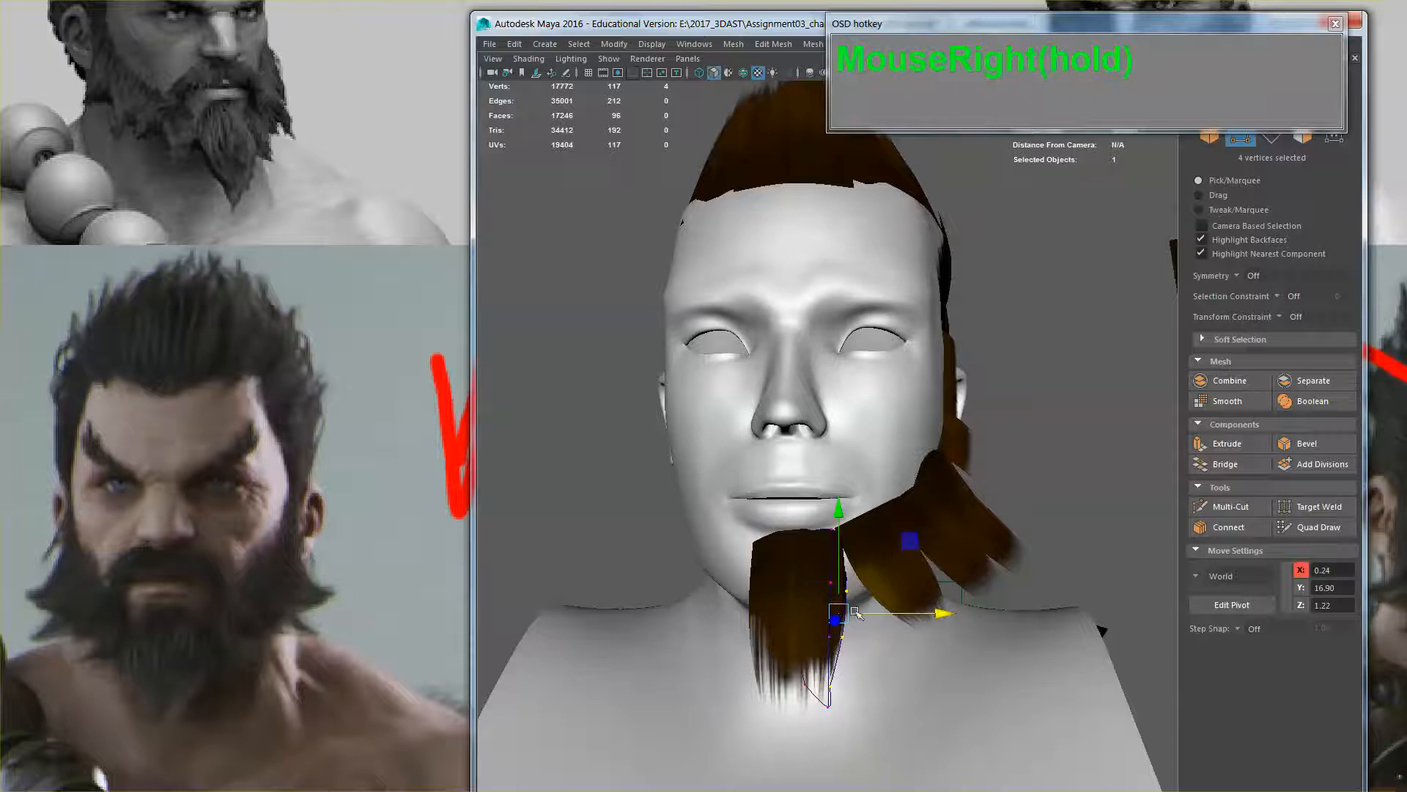
click(831, 636)
key(w)
click(829, 698)
alt+drag(833, 658, 840, 689)
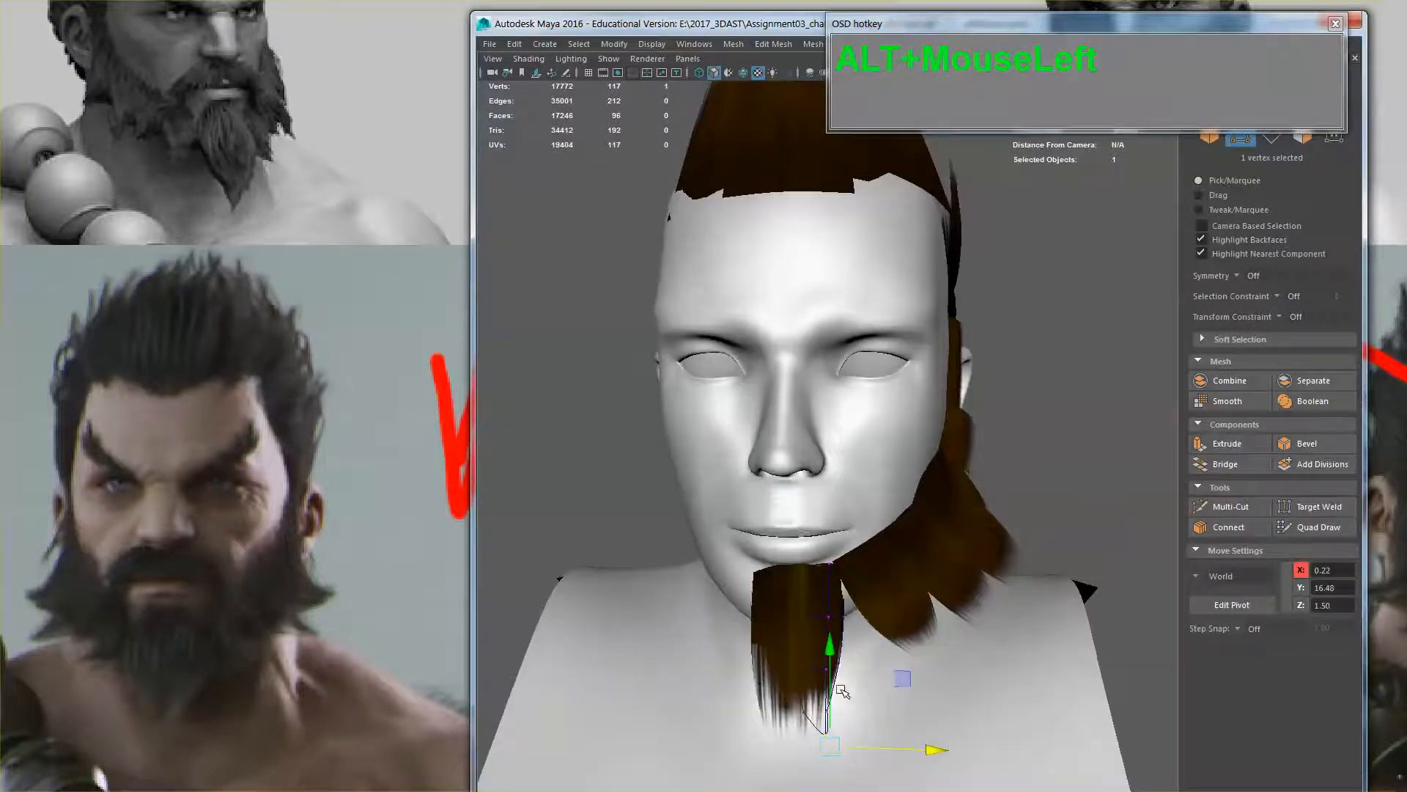
right_drag(808, 623, 882, 424)
click(909, 609)
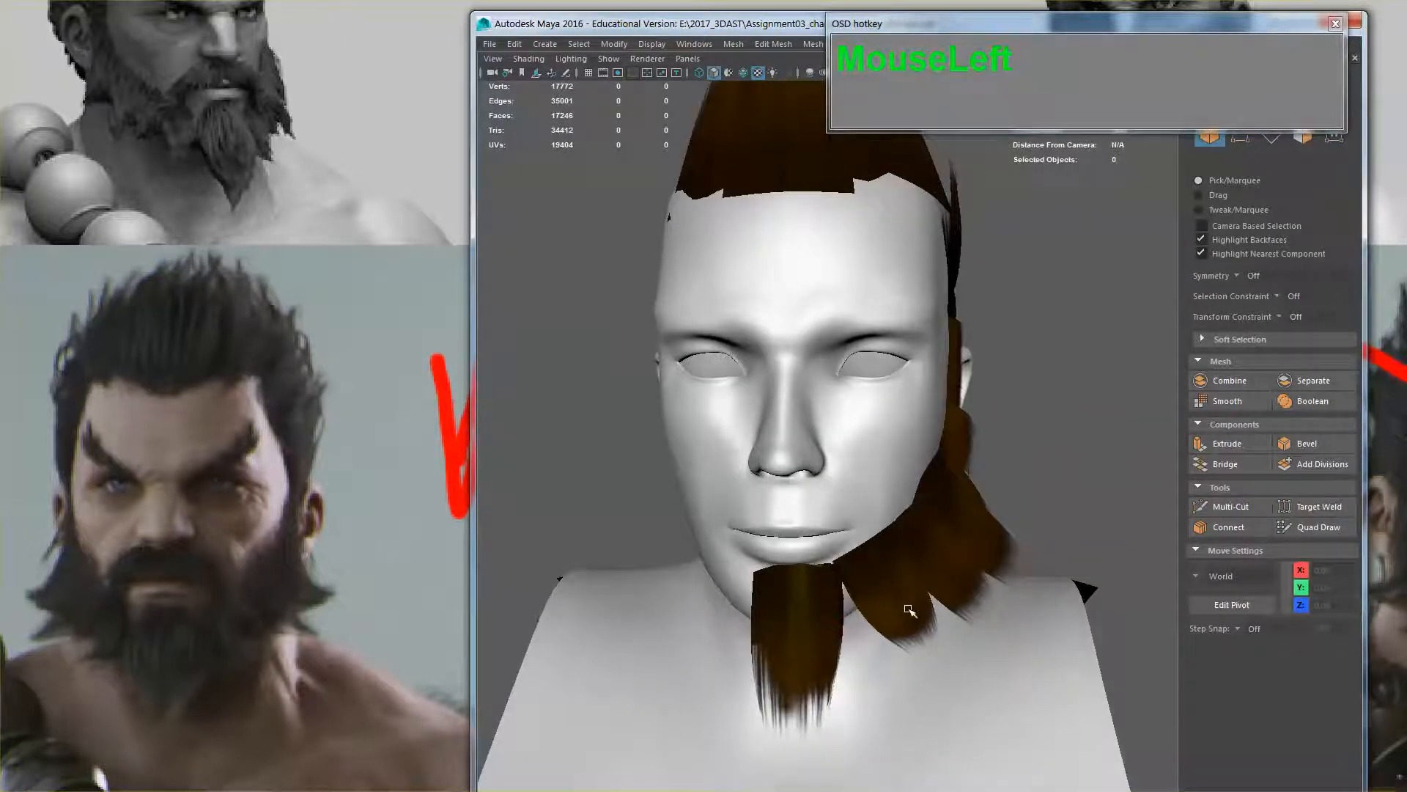
Try rotating the chin card copy slightly and shifting it to about X 0.19, Y 17.24, Z 1.29
click(831, 634)
key(e)
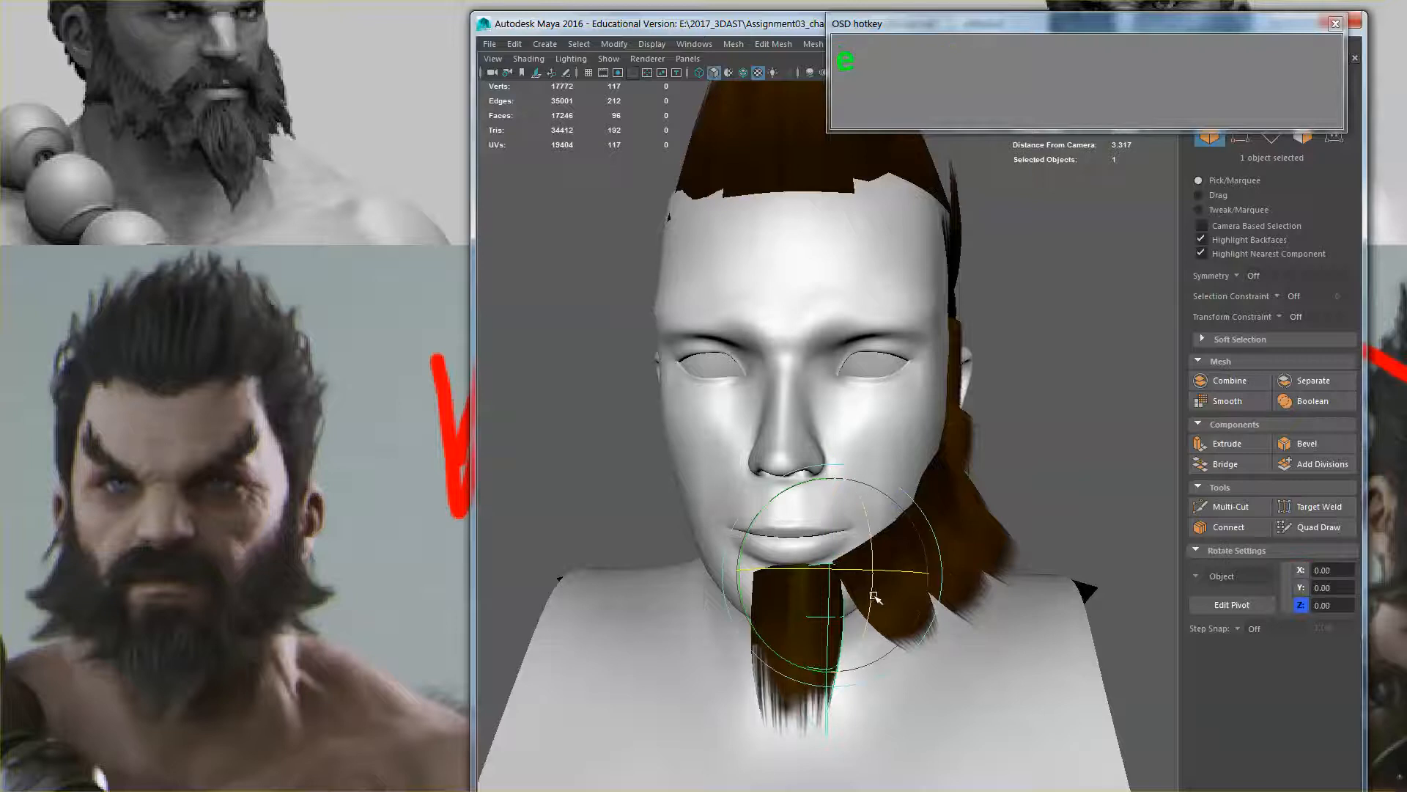
click(862, 582)
drag(859, 581, 870, 581)
key(w)
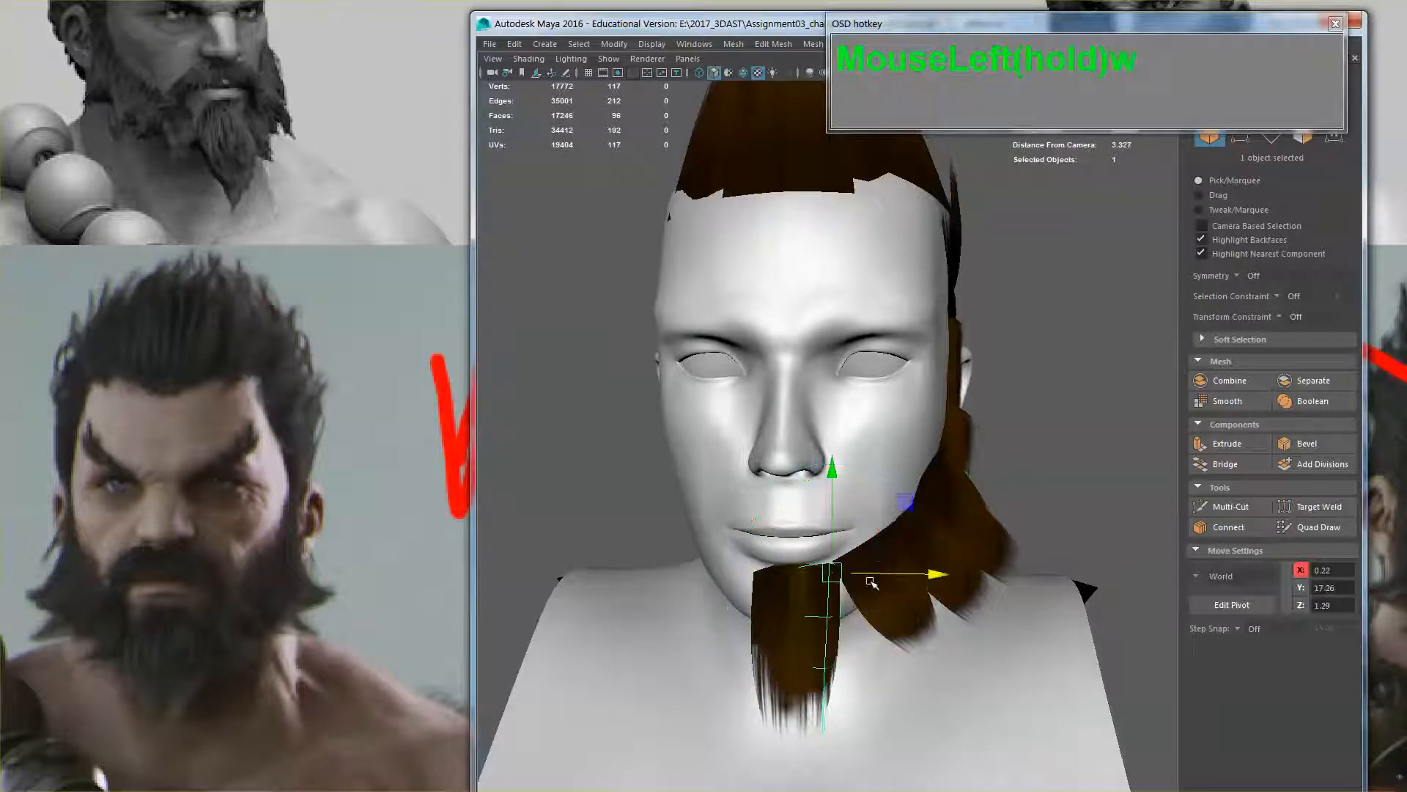
drag(904, 503, 900, 509)
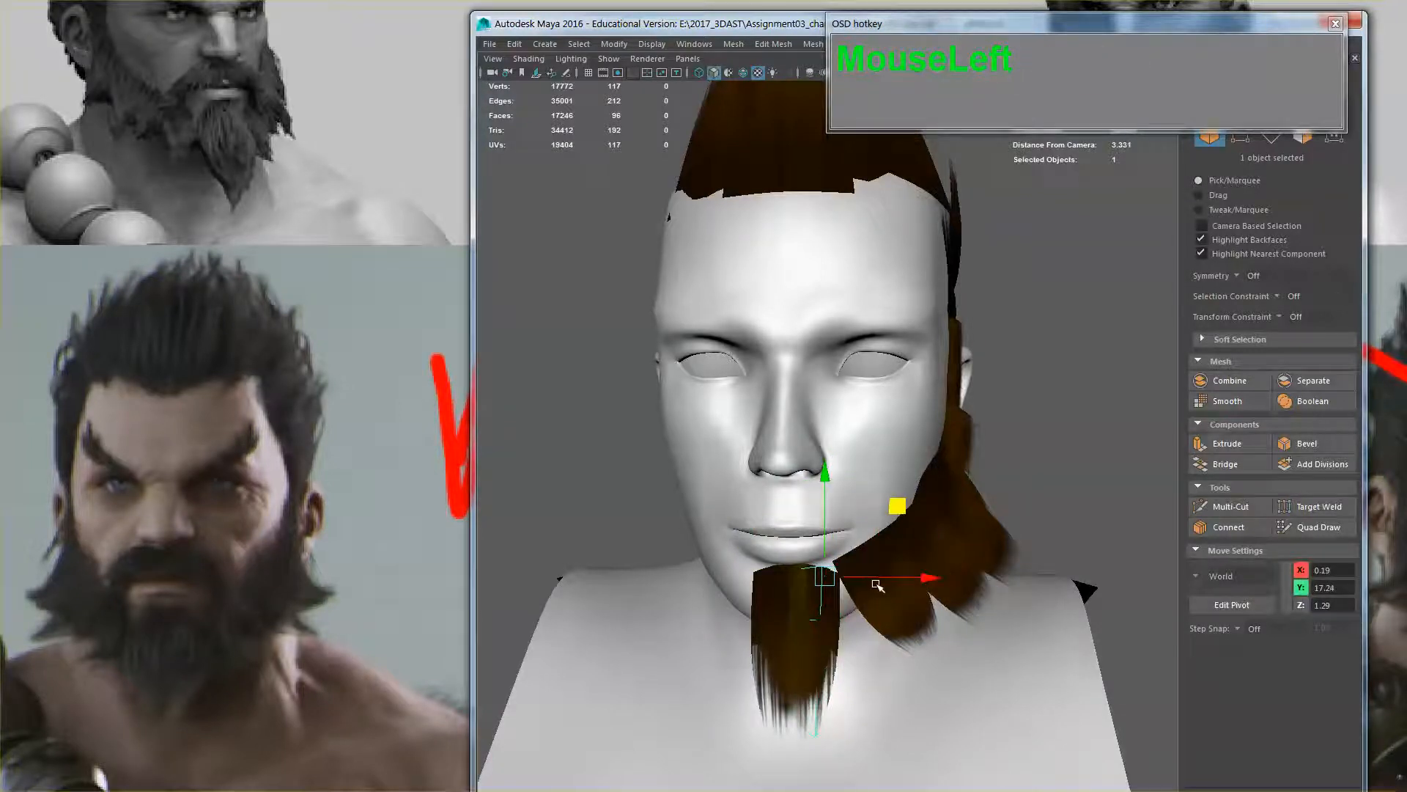
Rotate the chin card copy towards the jaw and move it to about X 0.22, Y 17.29, Z 1.24
key(e)
click(878, 530)
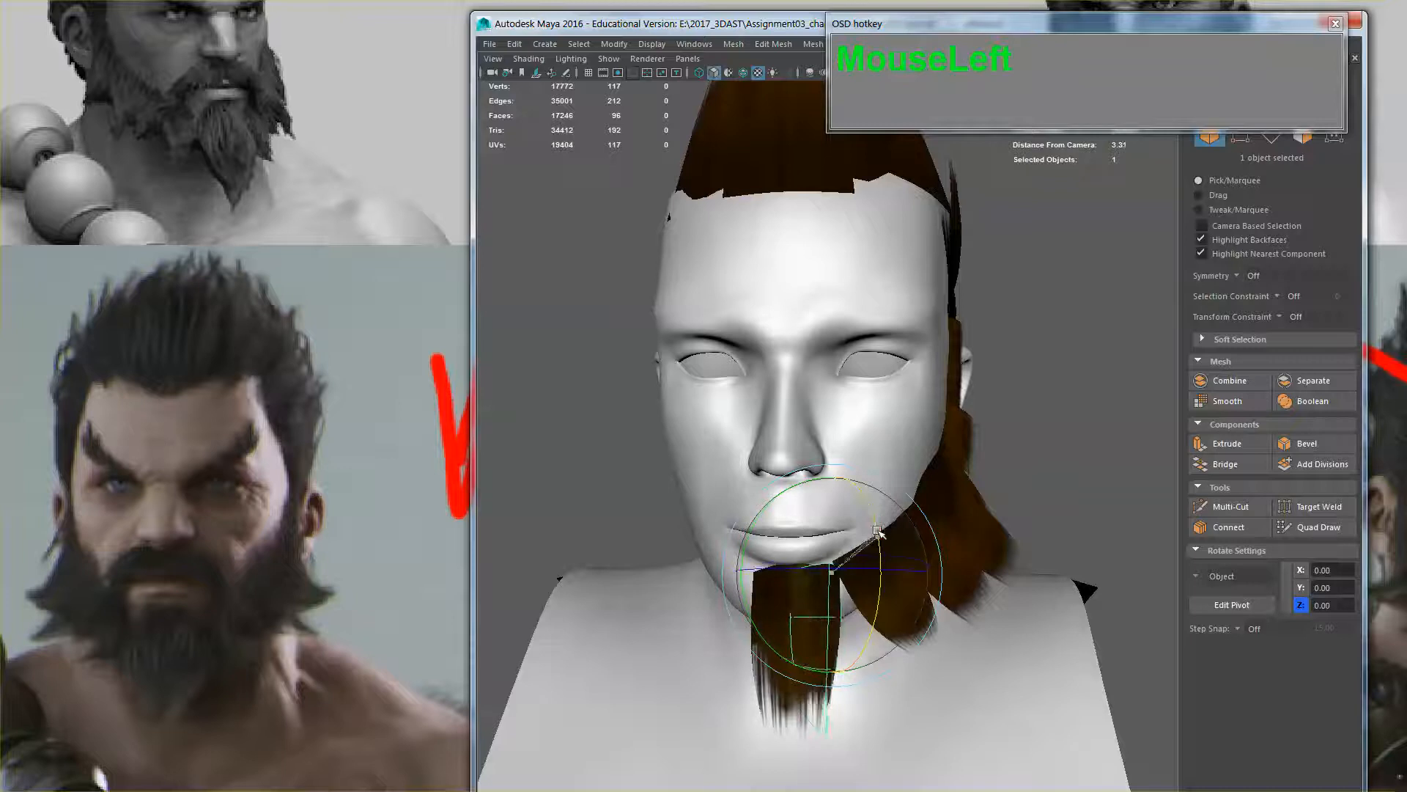
drag(877, 531, 909, 595)
key(w)
drag(948, 640, 911, 577)
click(877, 649)
Move the centre chin card's six middle vertices forward to about Z 1.39 and upward, and shift its three tip vertices along Z
right_drag(912, 576, 843, 444)
alt+drag(844, 444, 876, 411)
drag(987, 597, 897, 682)
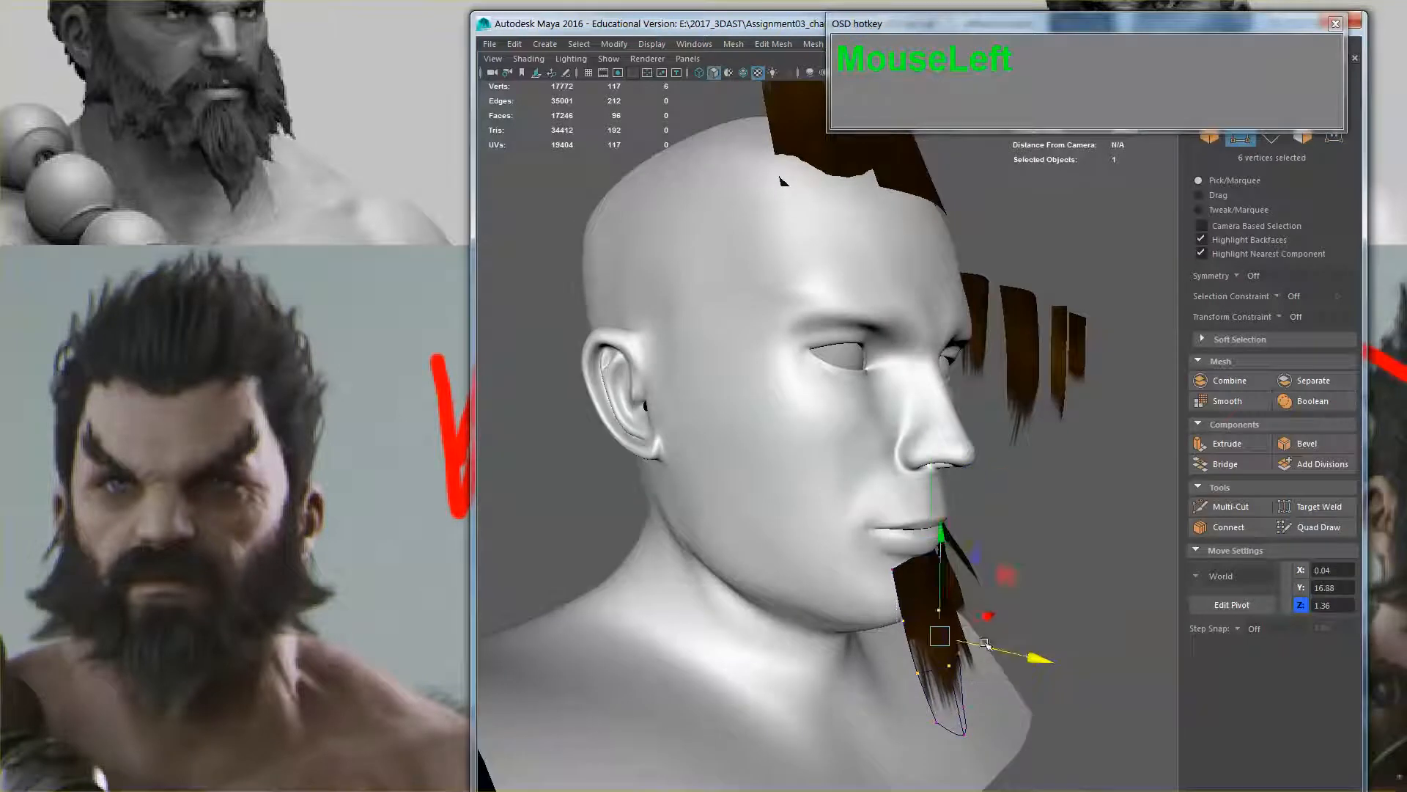
drag(946, 594, 948, 574)
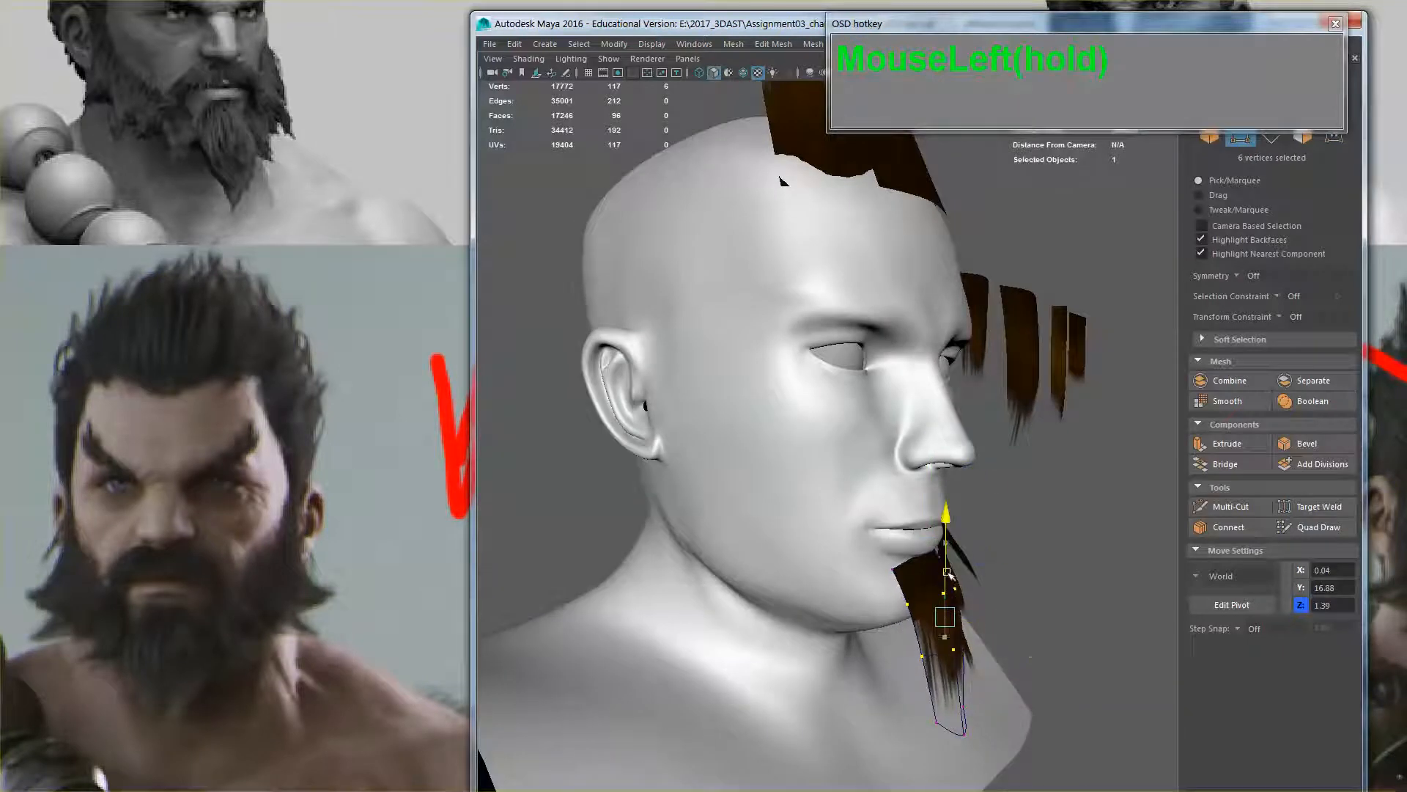
drag(991, 701, 908, 757)
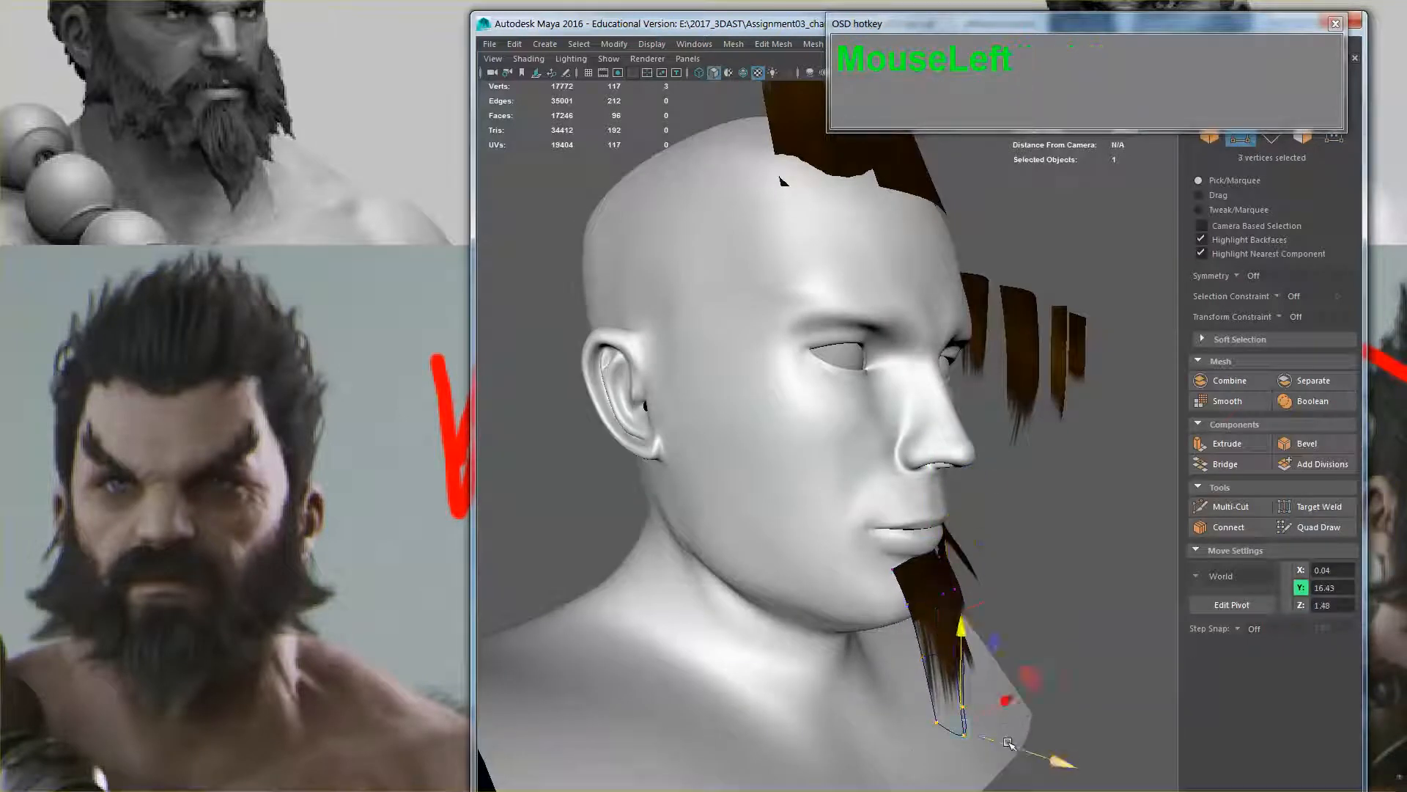
drag(1008, 743, 865, 655)
Rotate the side chin card to close the gap towards the front jaw card and deselect it
click(839, 623)
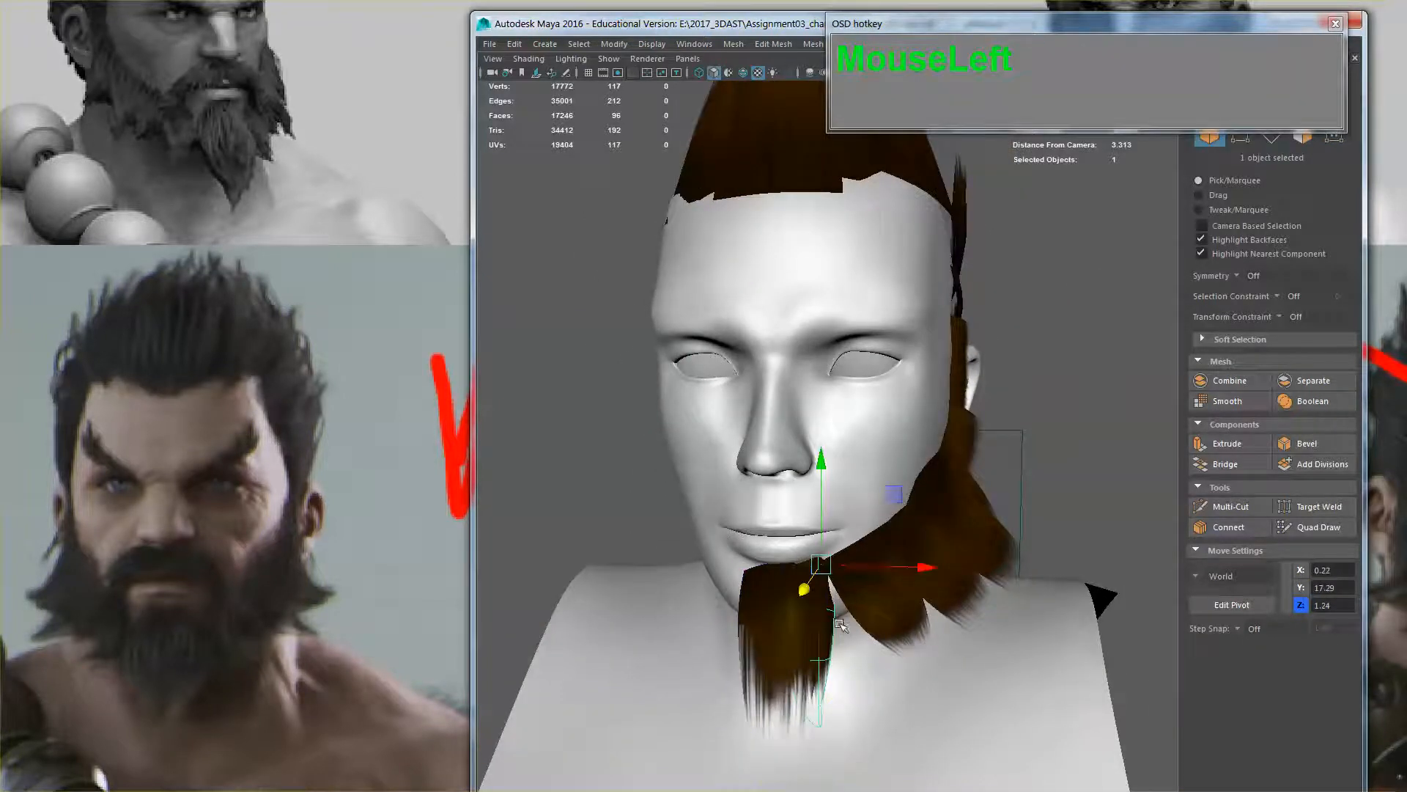
key(e)
drag(880, 547, 889, 587)
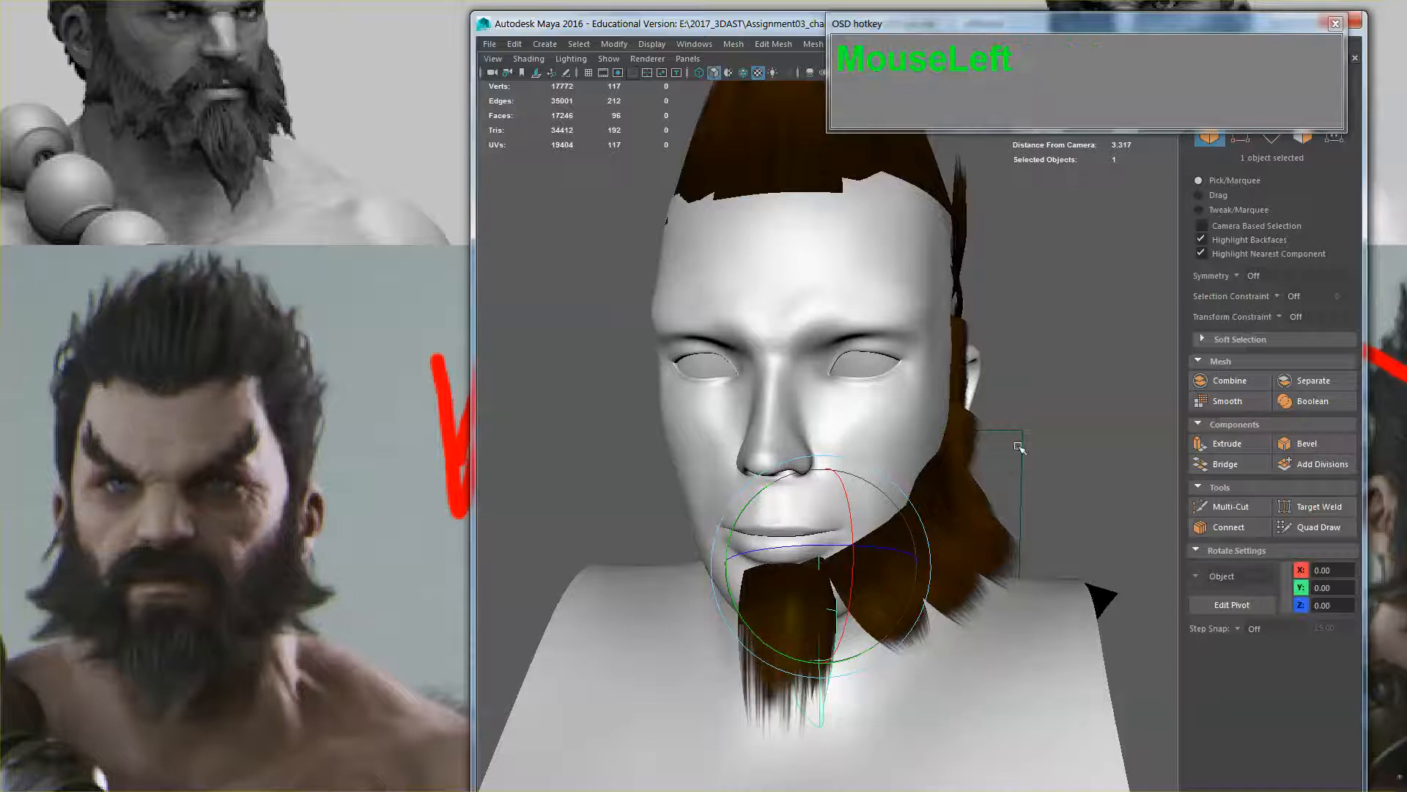
click(1022, 469)
scroll(1023, 509, down, 4)
alt+drag(1023, 509, 967, 501)
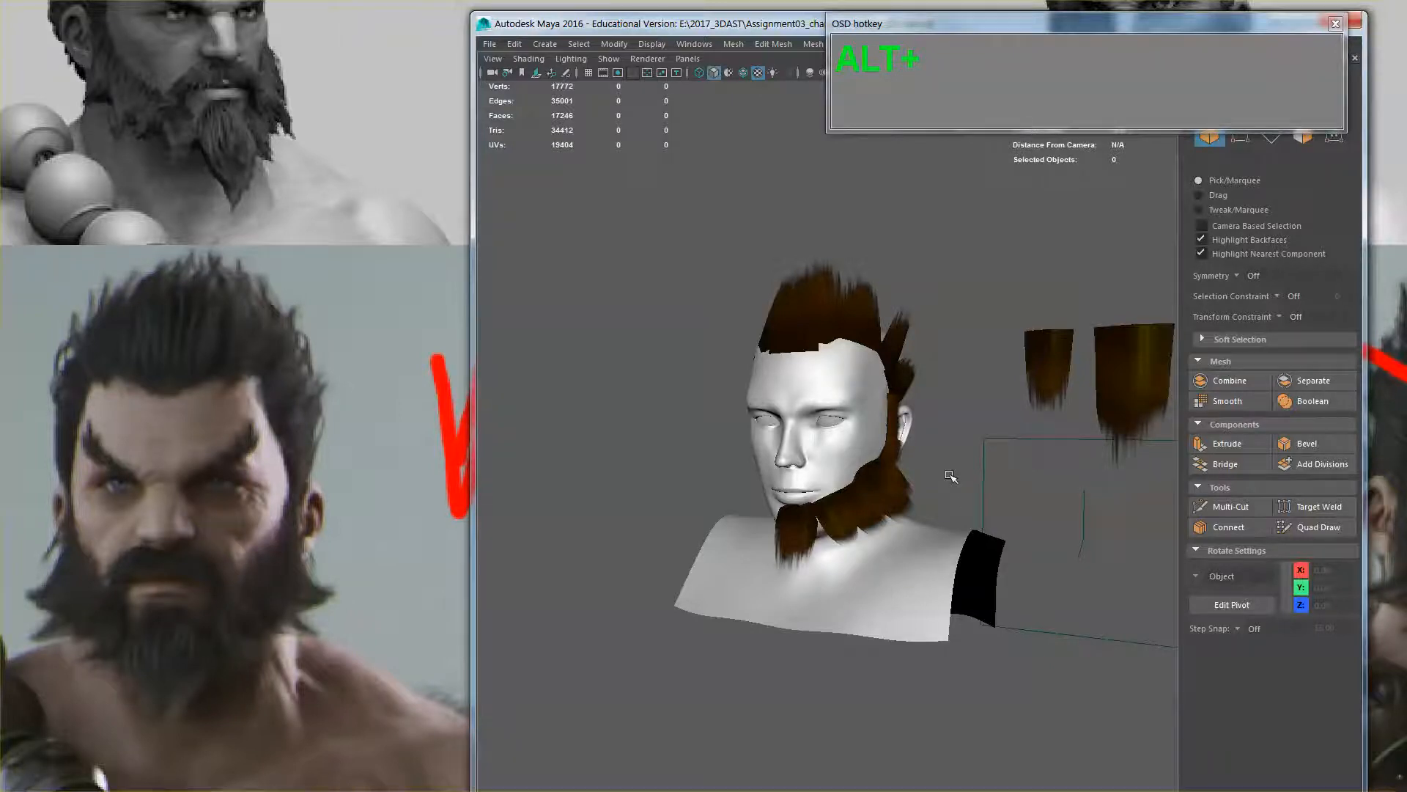
click(878, 480)
alt+middle_drag(935, 366, 920, 402)
click(928, 395)
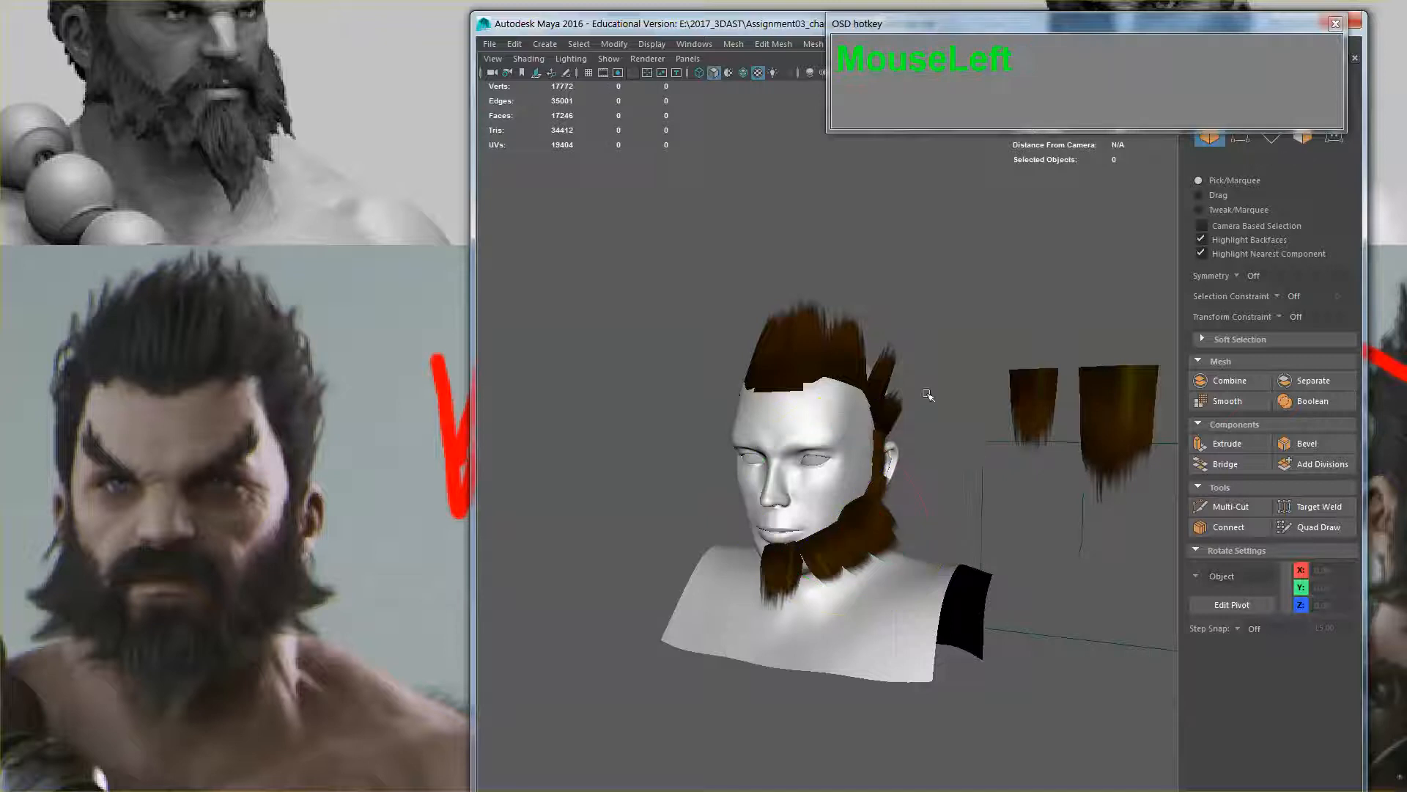
Pull one lower corner vertex of the centre front hair card back along Z towards the forehead
alt+drag(954, 442, 919, 455)
alt+middle_drag(804, 444, 812, 532)
scroll(812, 532, up, 3)
scroll(812, 533, up, 2)
scroll(811, 539, down, 3)
mouse_move(811, 539)
alt+mouse_down()
mouse_move(843, 494)
mouse_move(822, 513)
alt+mouse_up()
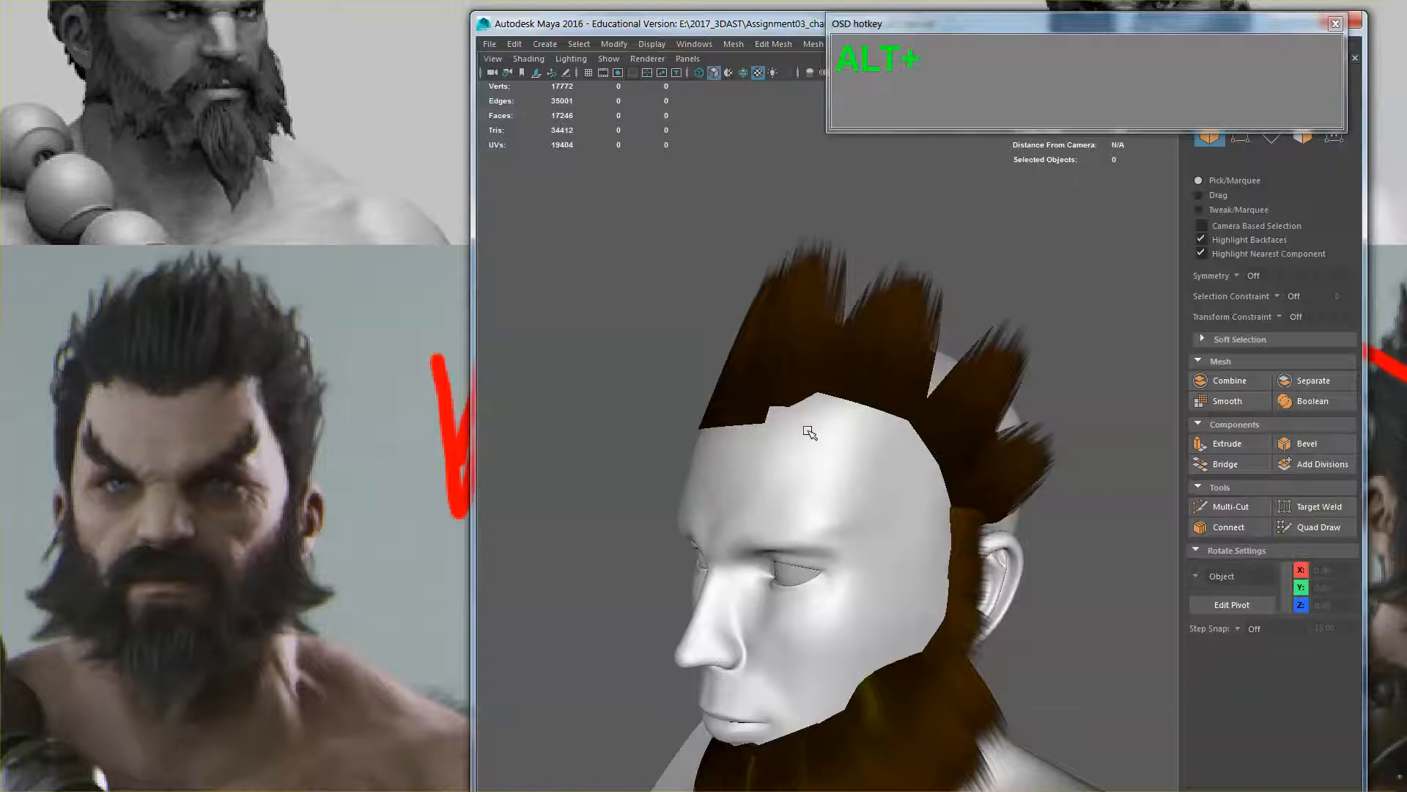
click(740, 416)
alt+drag(740, 416, 810, 497)
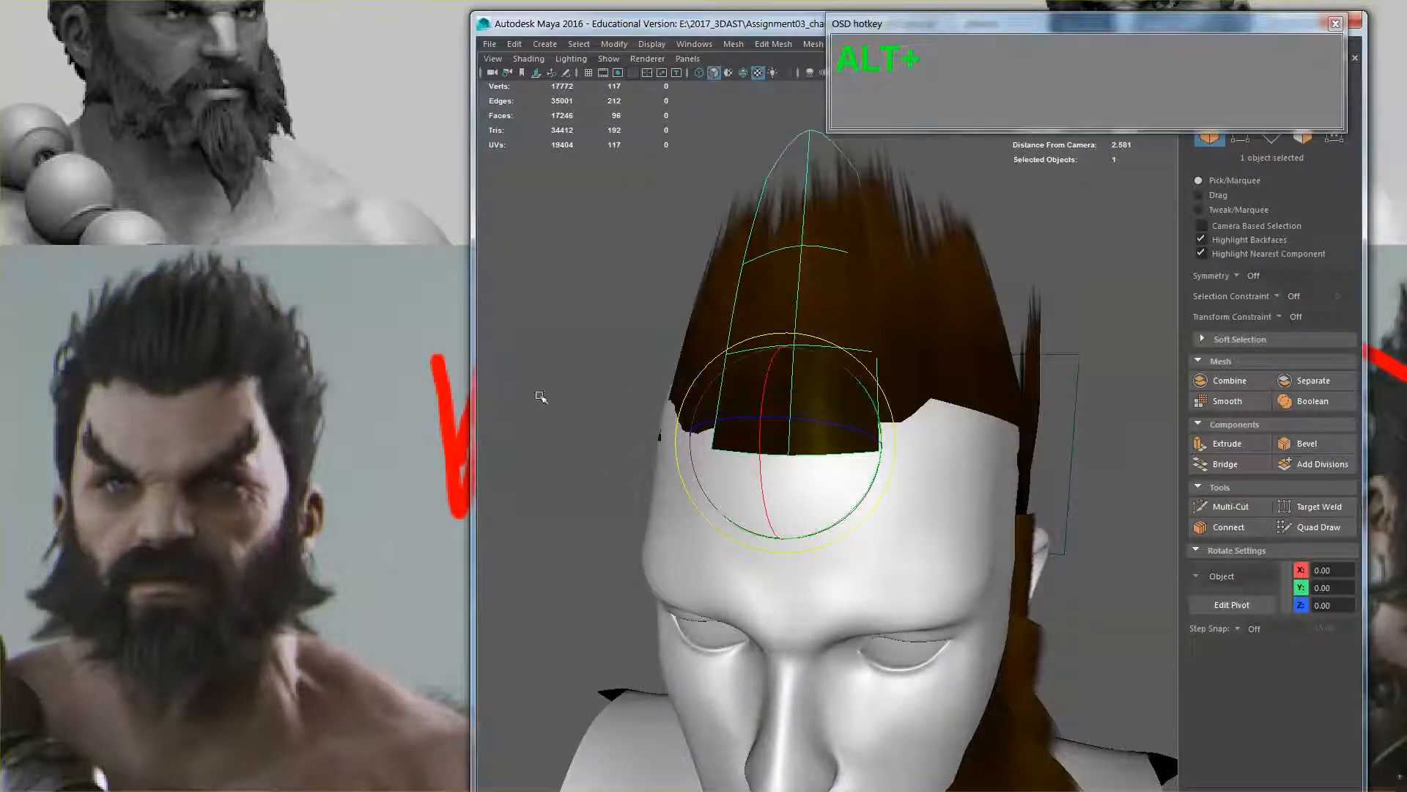
right_drag(817, 383, 748, 400)
click(857, 424)
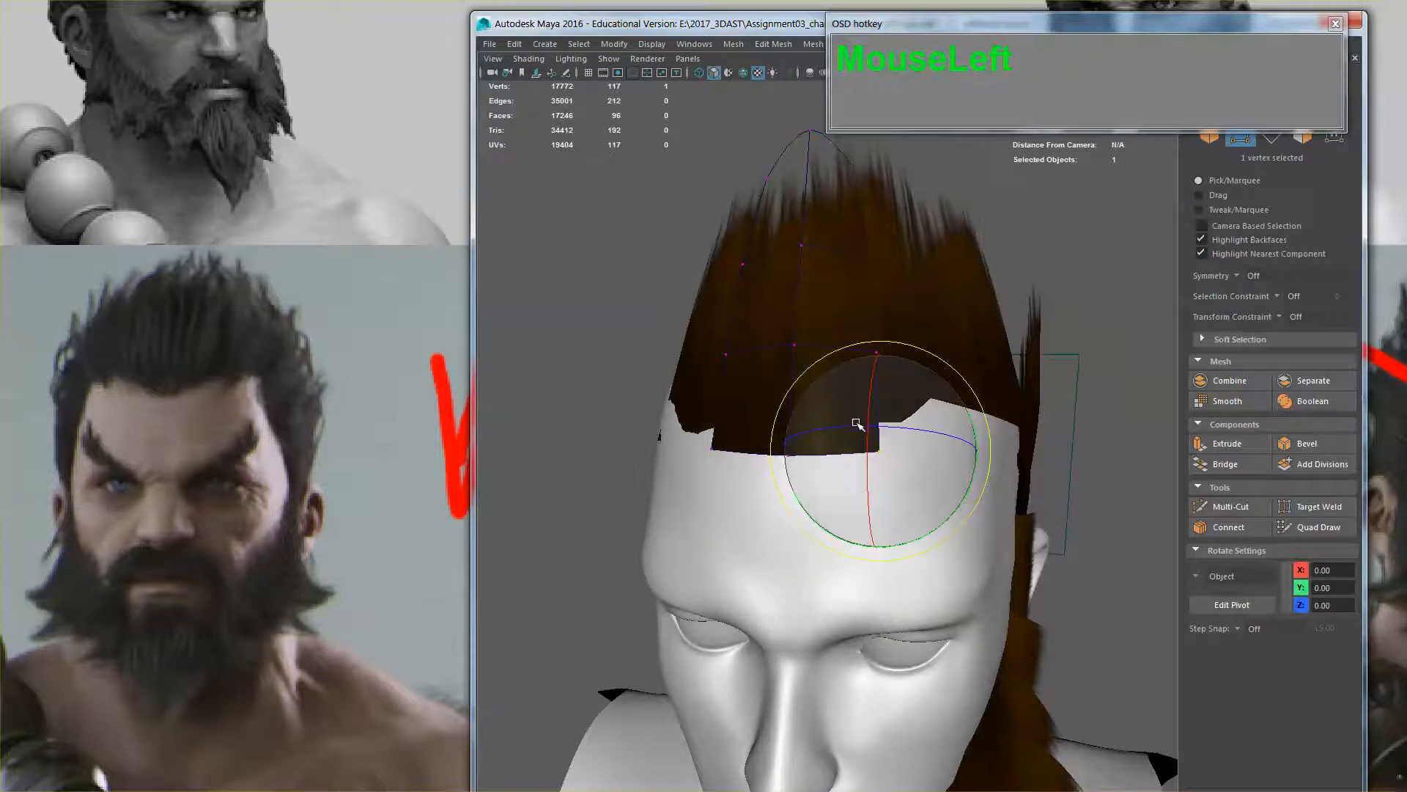
key(w)
alt+drag(857, 424, 920, 405)
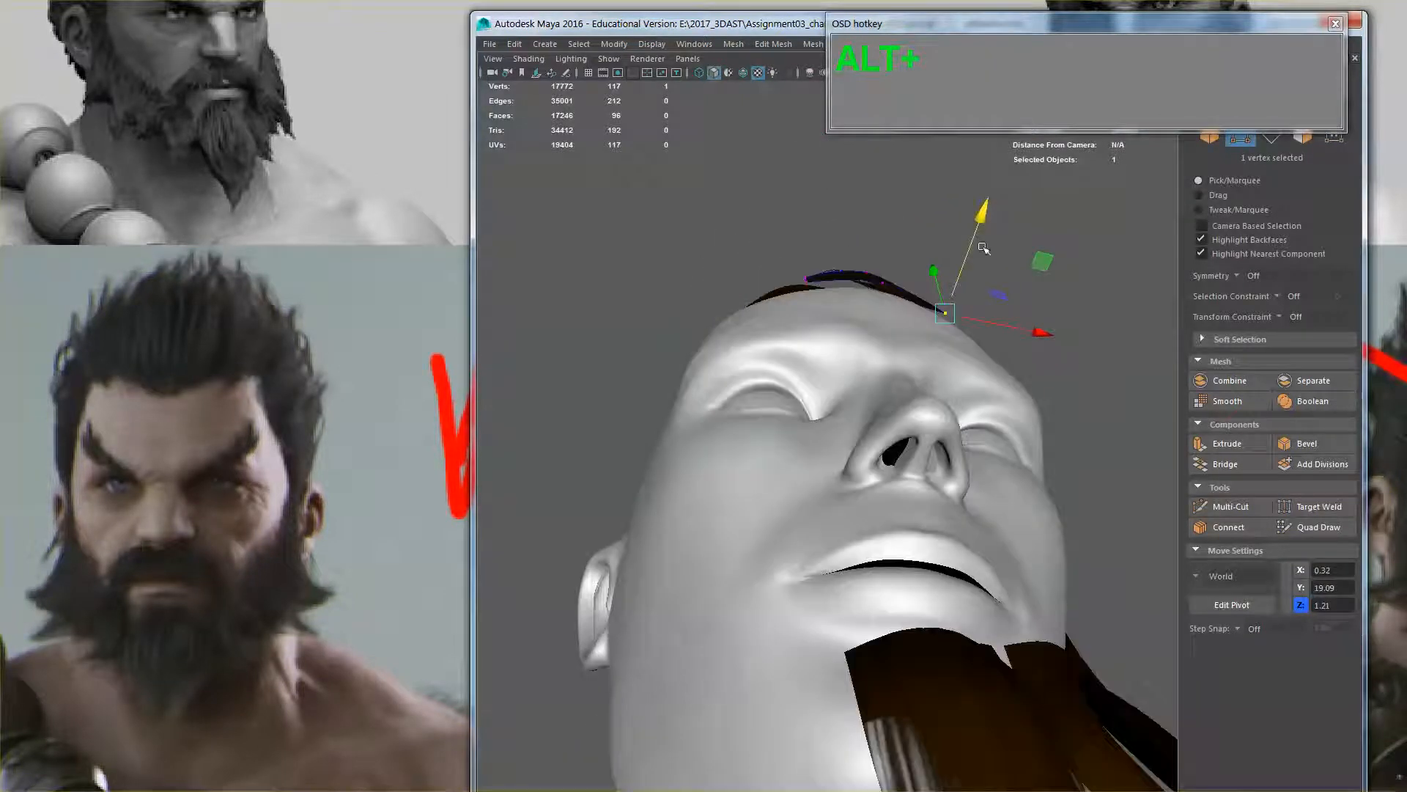
drag(982, 249, 970, 251)
Move the remaining root vertices of the centre front hair card back to about Z 1.24 so the hairline edge follows the forehead
alt+drag(923, 291, 938, 494)
click(906, 336)
click(965, 397)
click(831, 432)
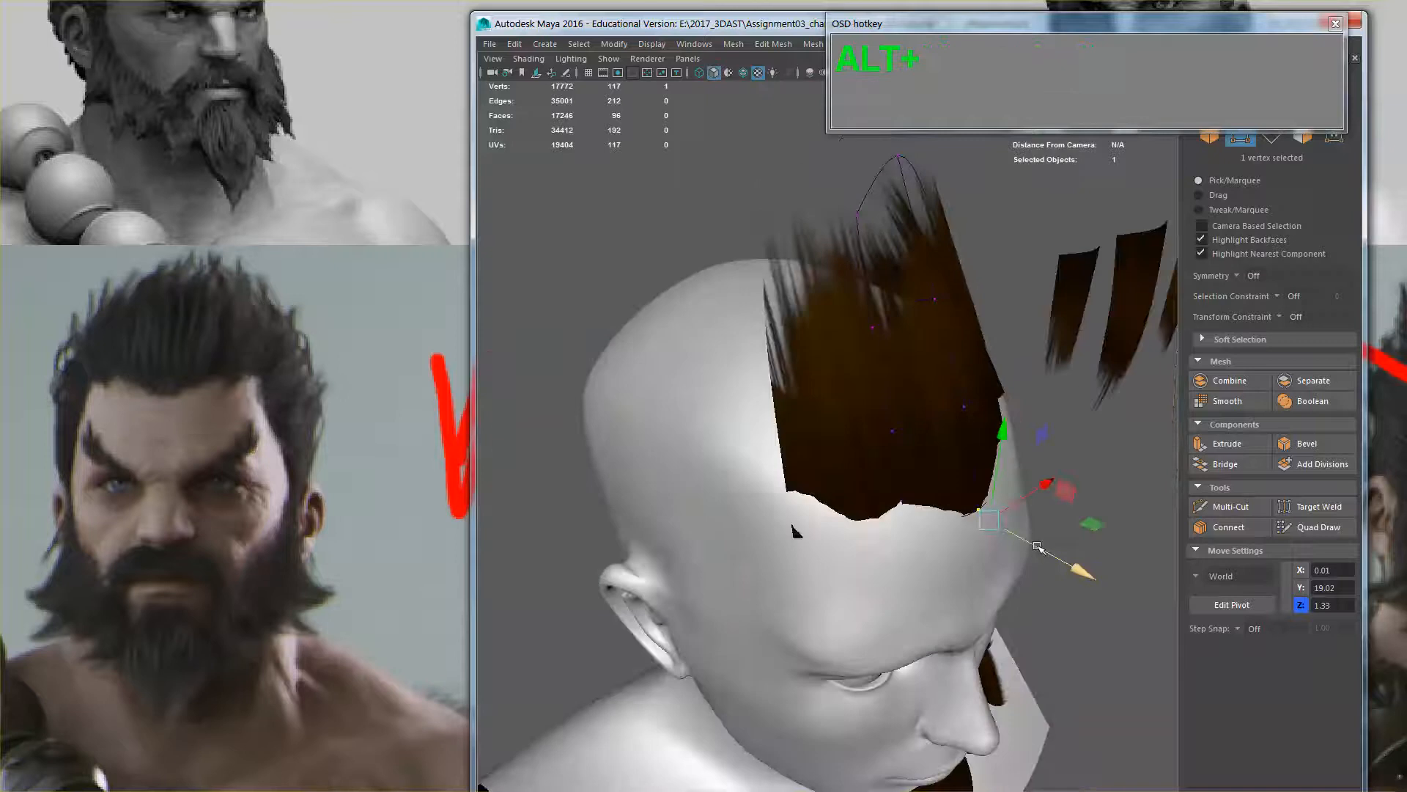
drag(1037, 546, 753, 532)
ctrl+shift+drag(978, 552, 929, 501)
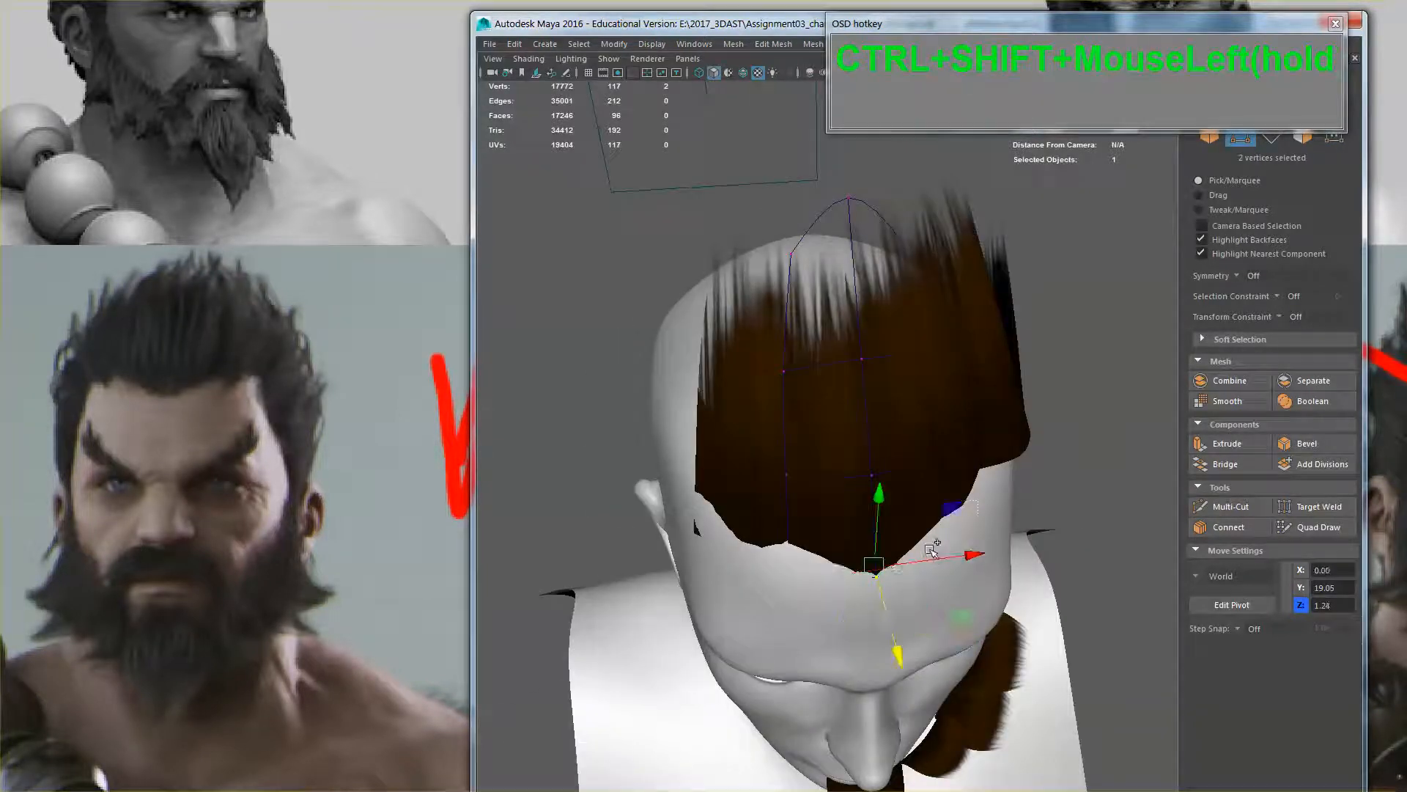
drag(902, 656, 902, 656)
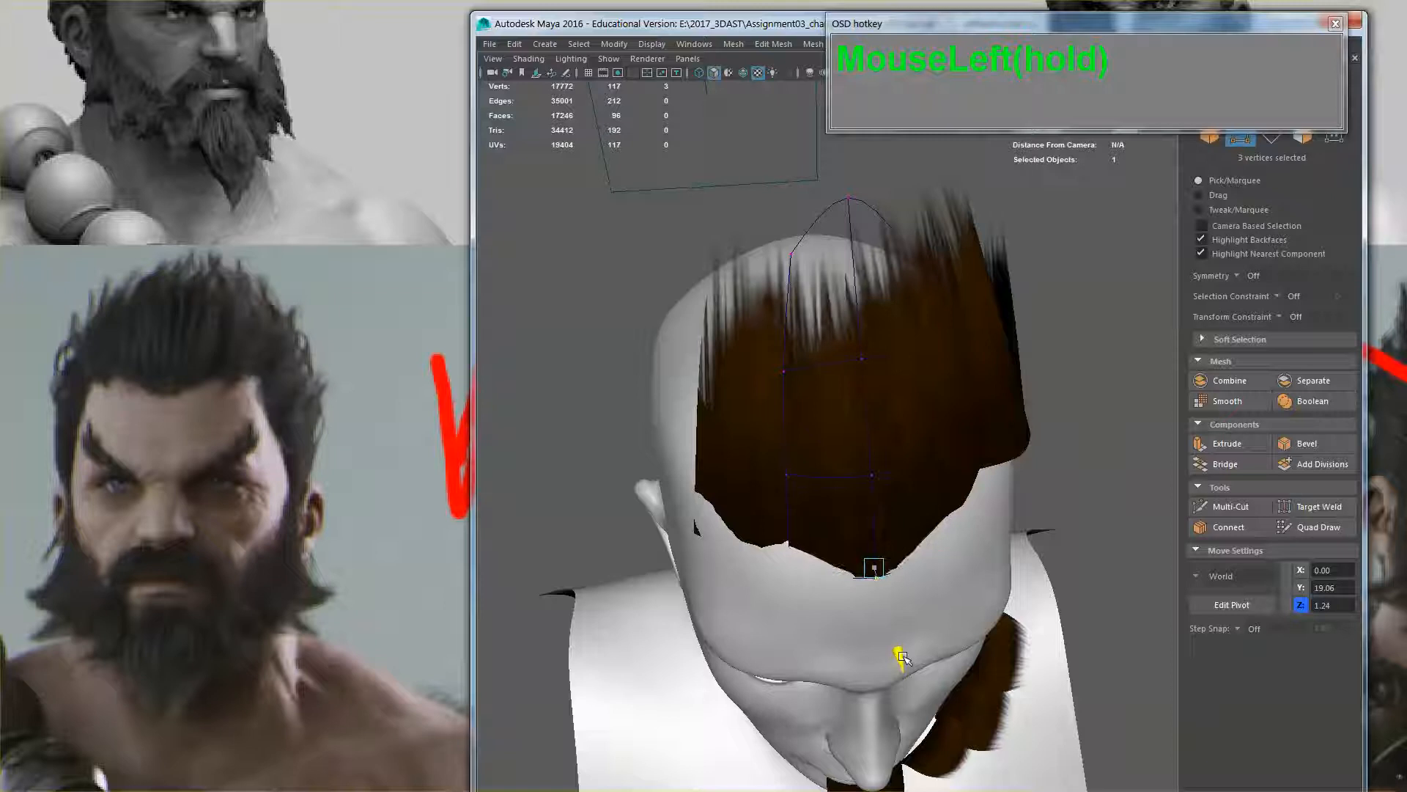
Shift the card's row of three vertices above the hairline to about Y 19.34, Z 1.21, adjust its upper vertices and return to object selection
drag(758, 443, 961, 505)
alt+drag(953, 498, 1050, 385)
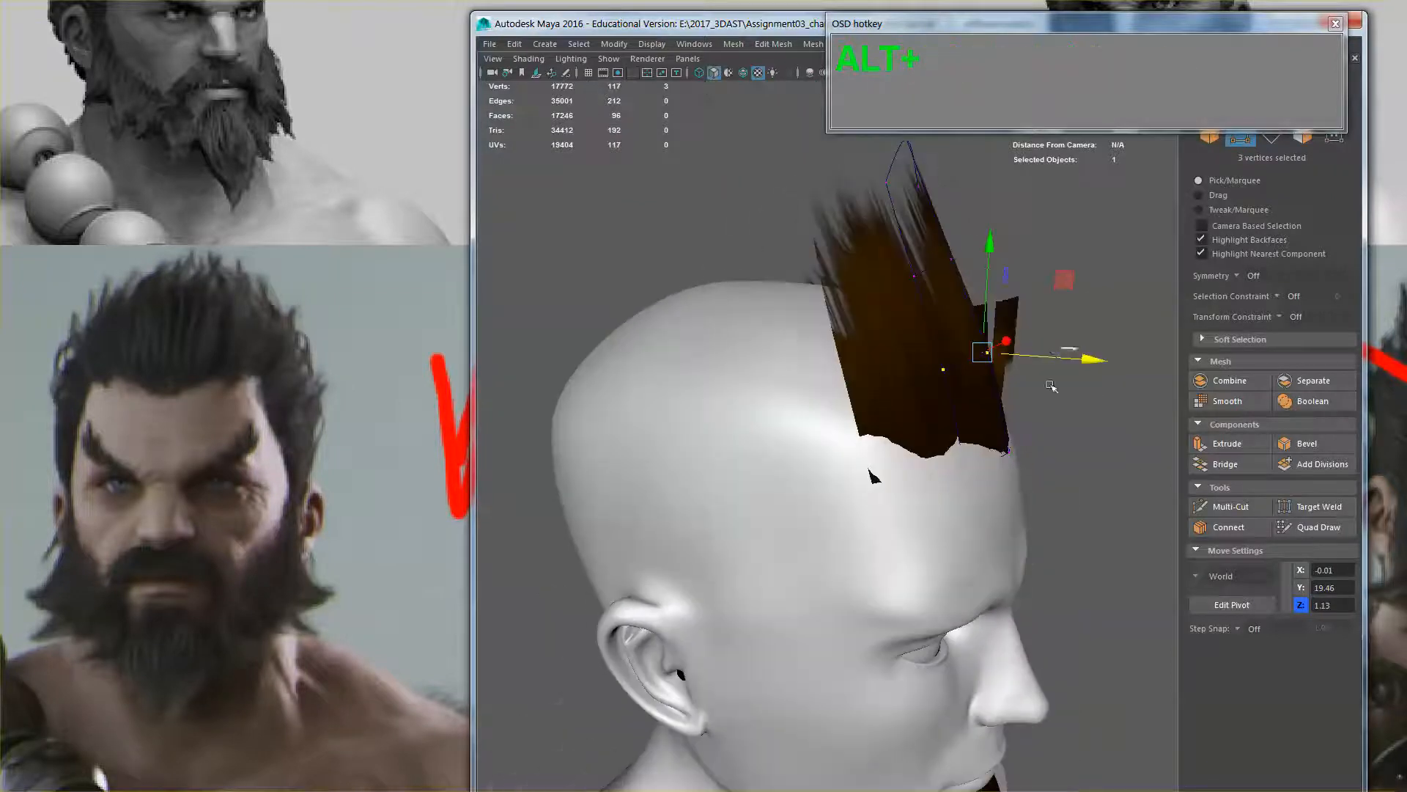
drag(1069, 288, 945, 408)
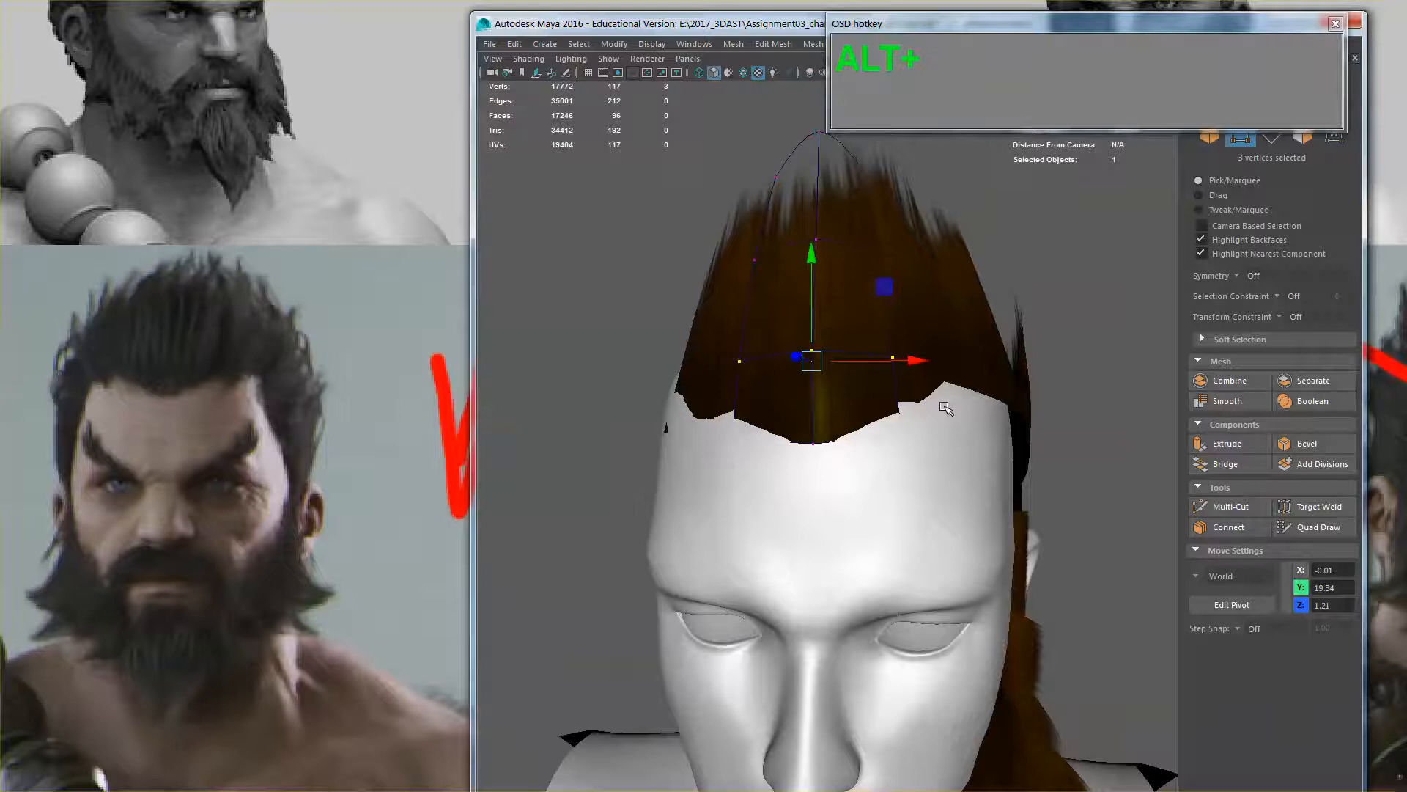
alt+right_drag(905, 393, 903, 337)
alt+drag(894, 400, 917, 390)
right_drag(856, 306, 783, 308)
drag(776, 209, 955, 318)
drag(926, 193, 895, 377)
right_drag(826, 352, 884, 335)
Select all hair, sideburn and beard cards on the finished side of the head, excluding the head mesh and the centre cards
click(913, 400)
scroll(859, 404, down, 2)
shift+click(859, 407)
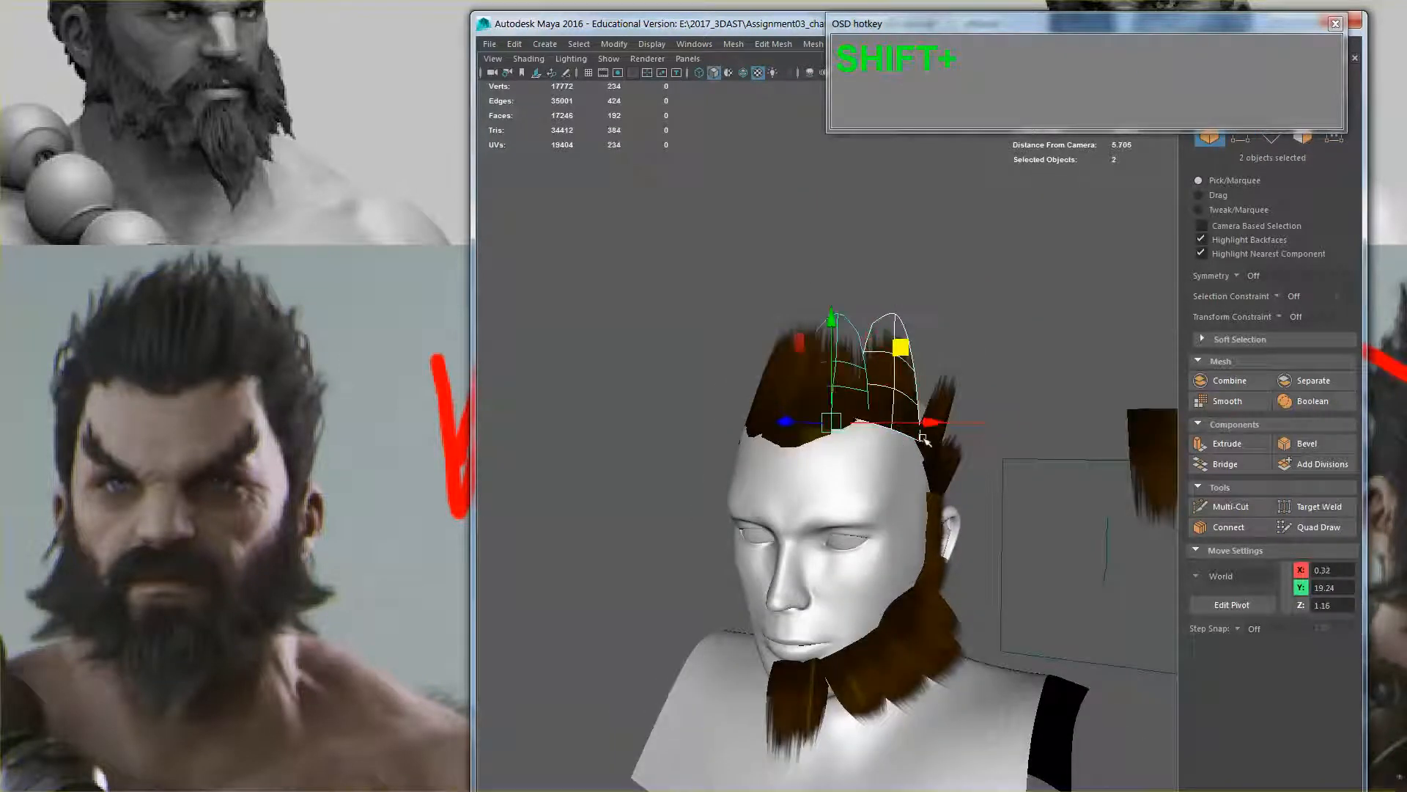
shift+click(942, 445)
shift+click(955, 453)
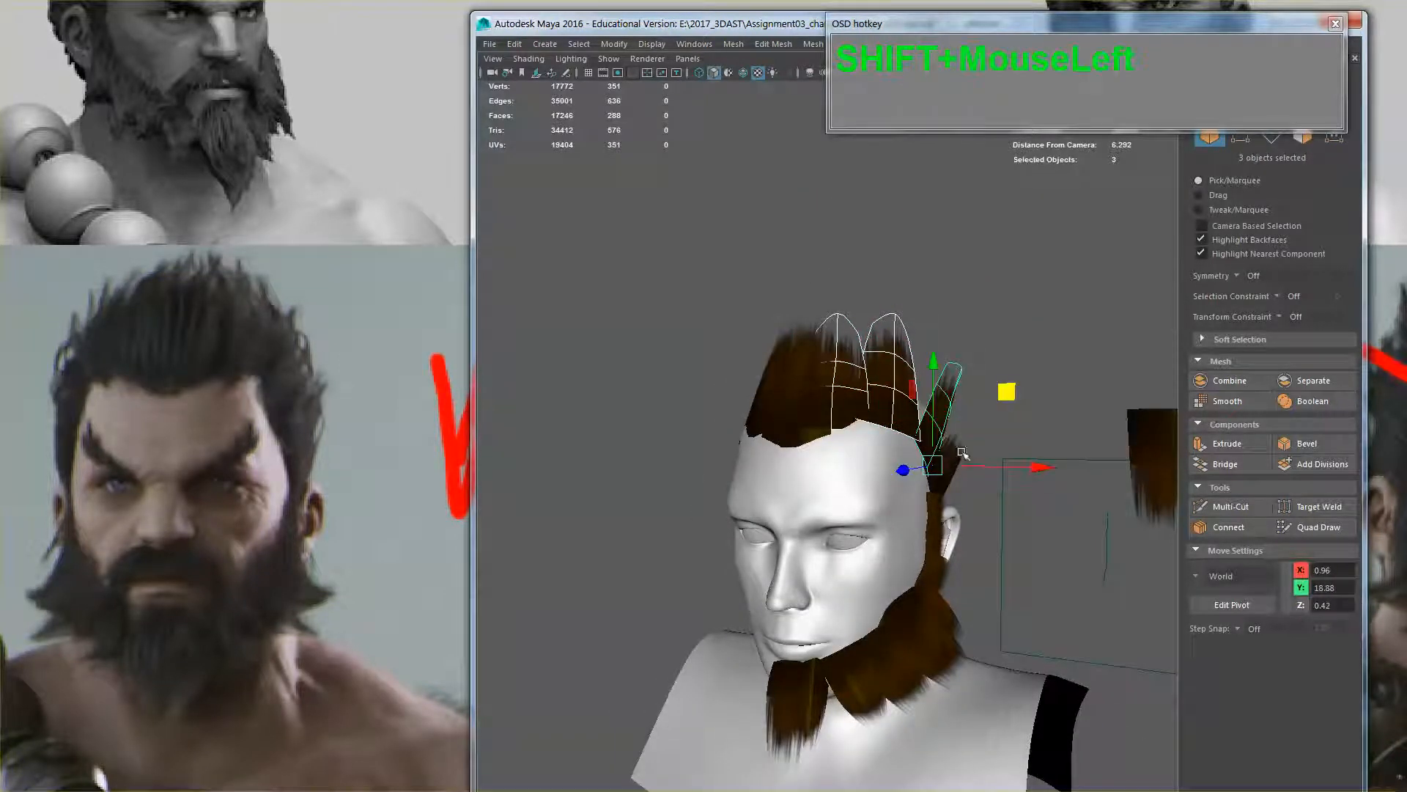
shift+click(938, 538)
key(q)
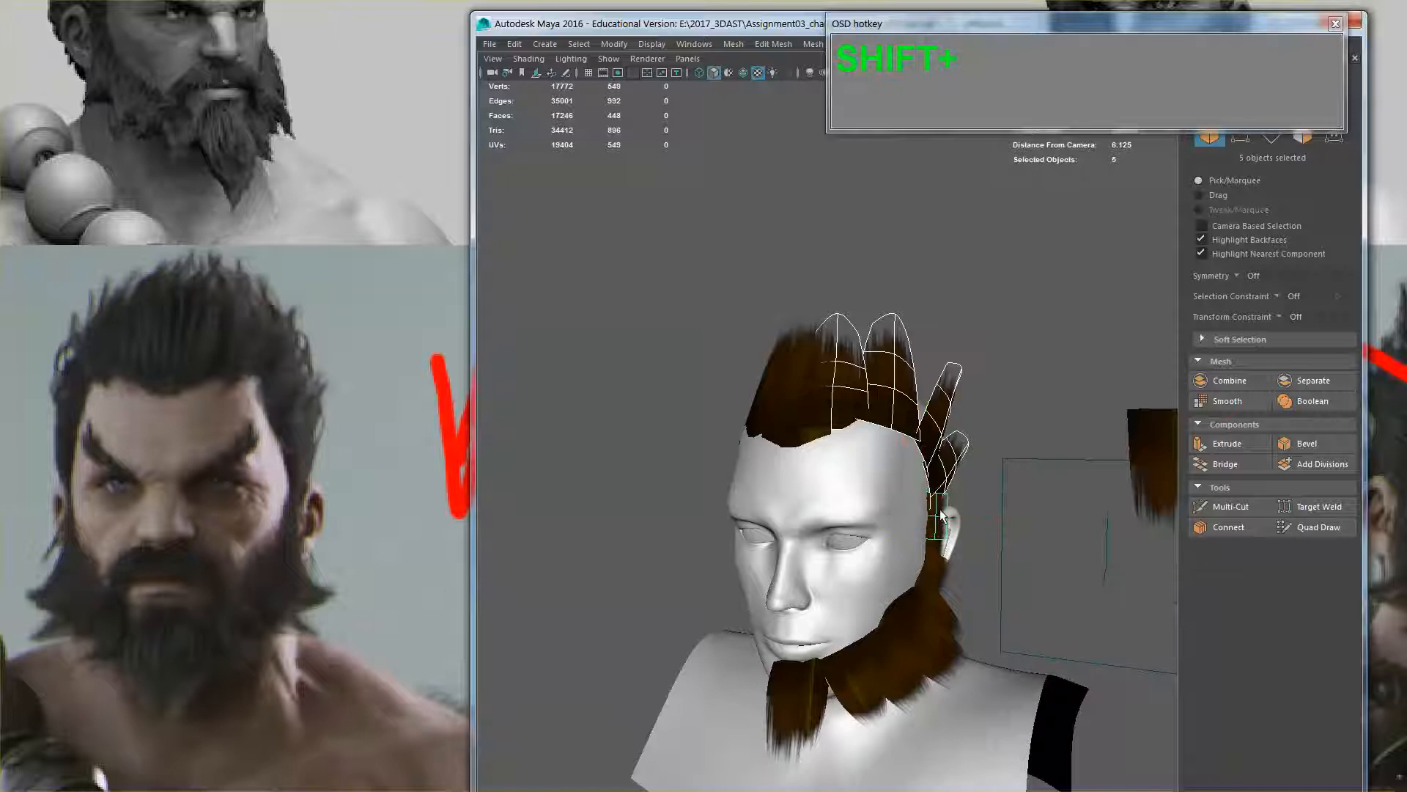
ctrl+shift+drag(943, 522, 908, 668)
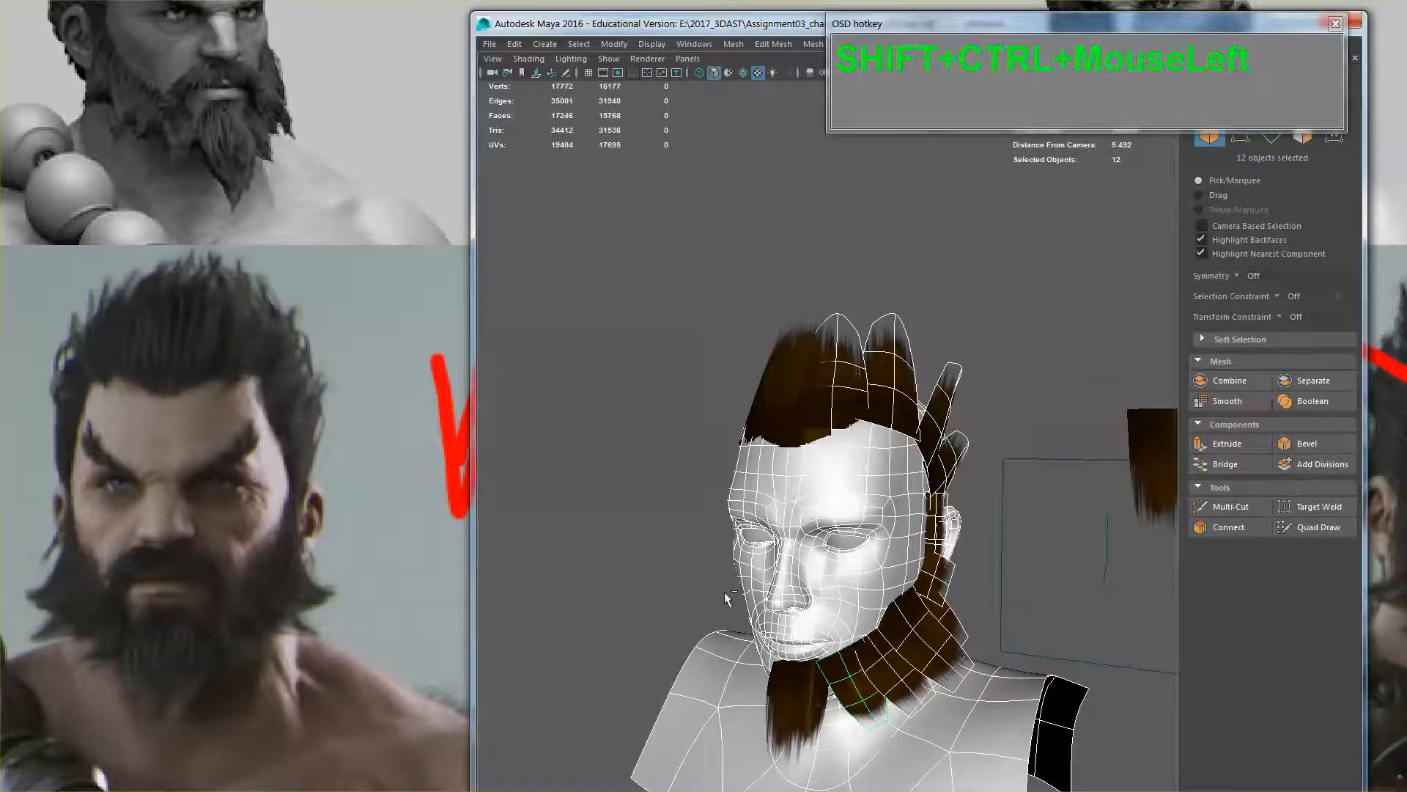
ctrl+click(832, 489)
alt+drag(829, 506, 817, 565)
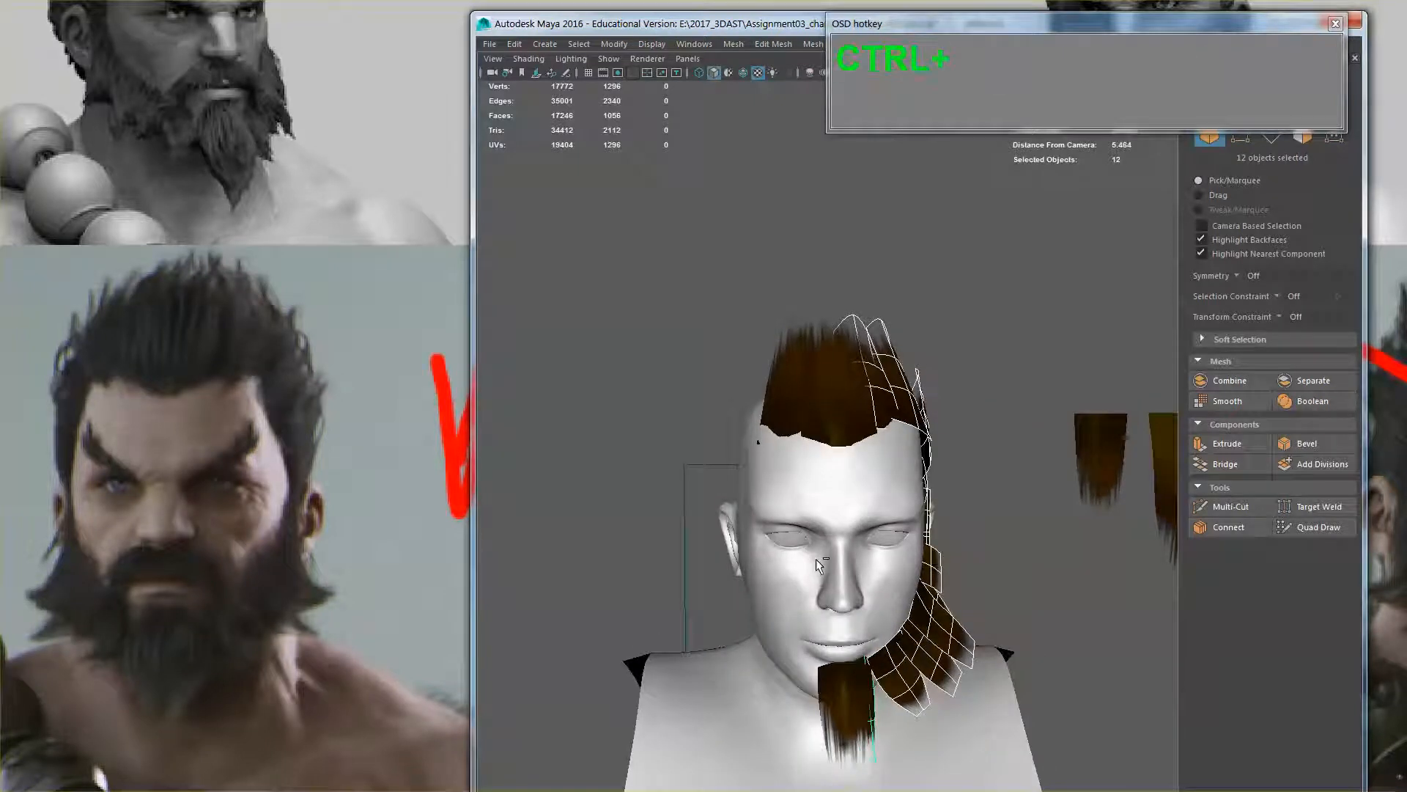
Group the selected cards and mirror the group with Duplicate Special as a Copy with Scale X -1
key(ctrl+g)
click(515, 44)
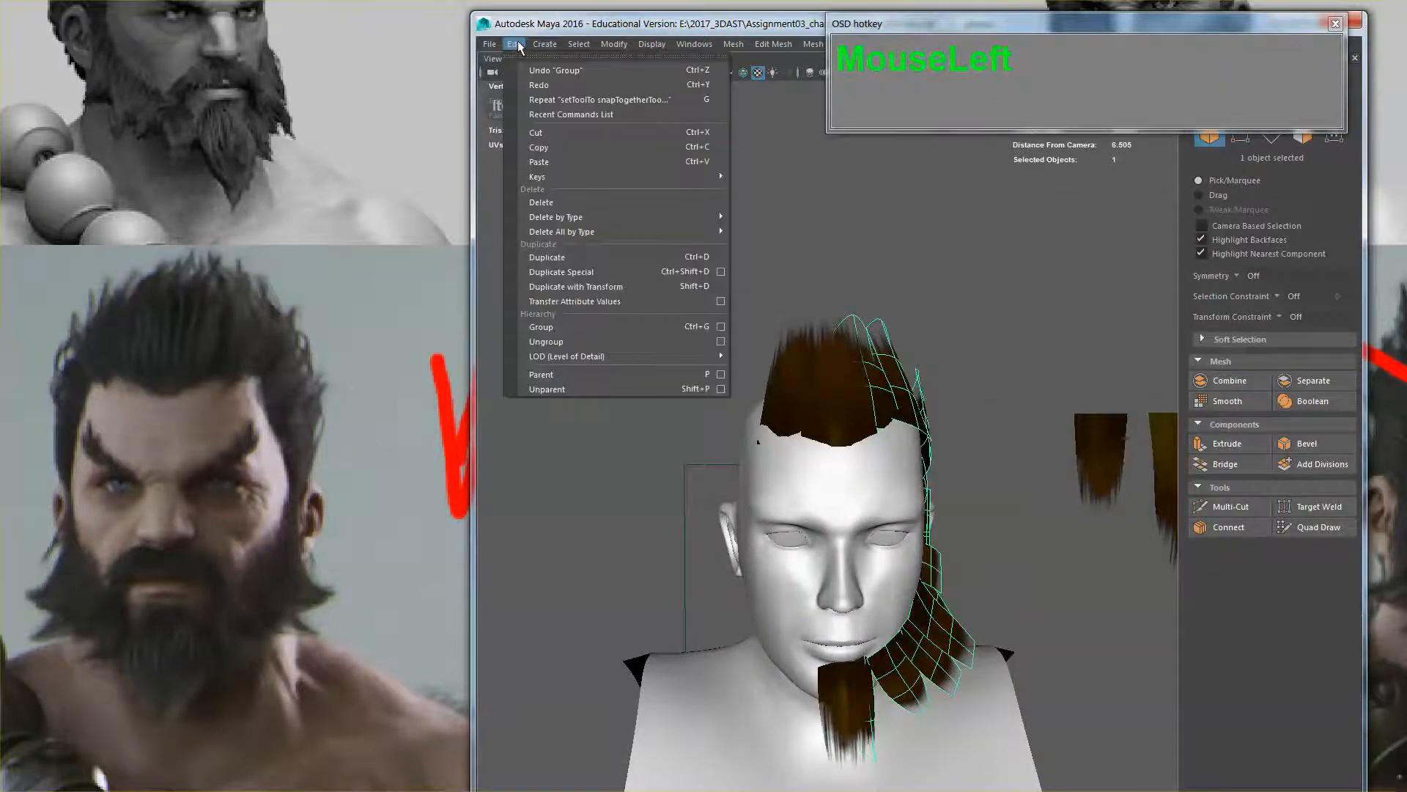
mouse_move(597, 233)
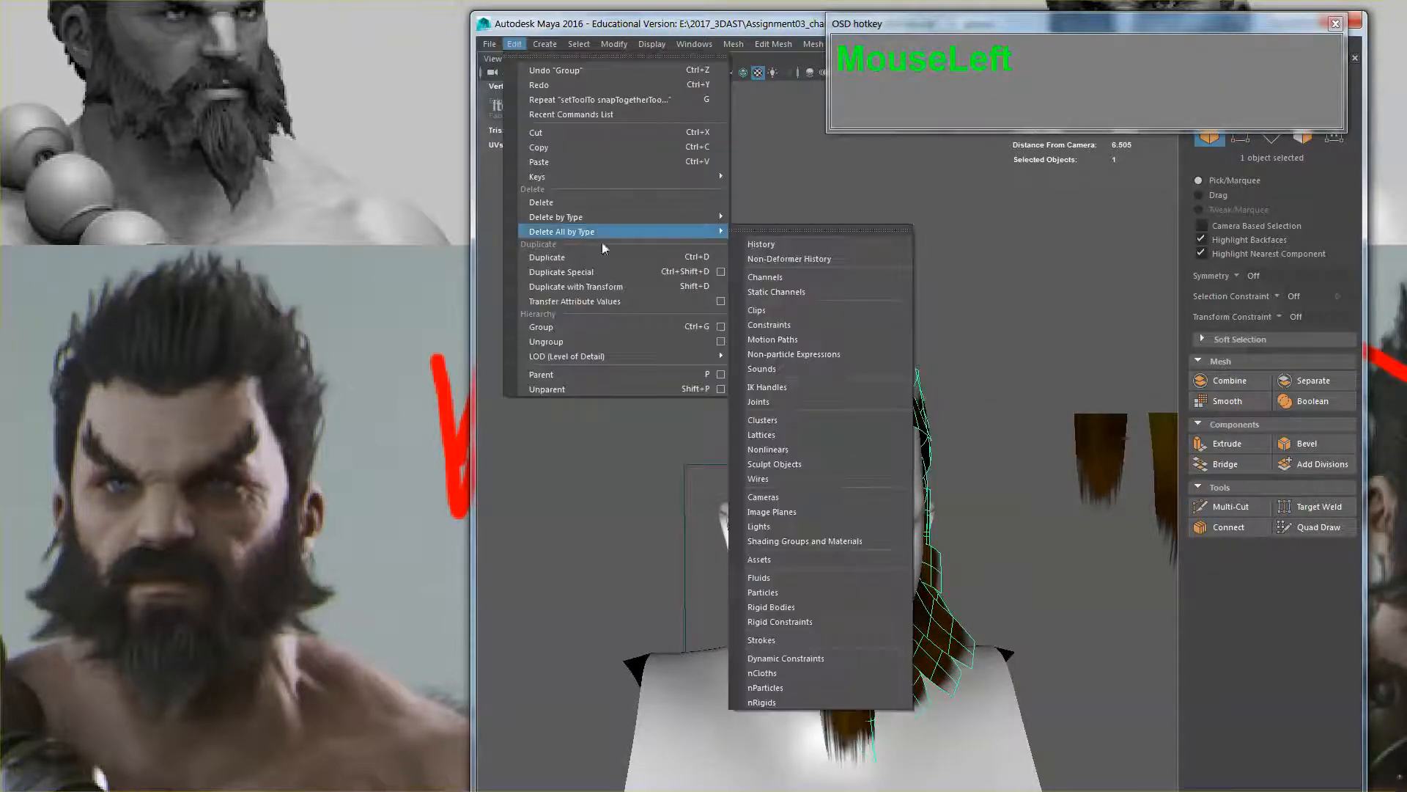
click(722, 272)
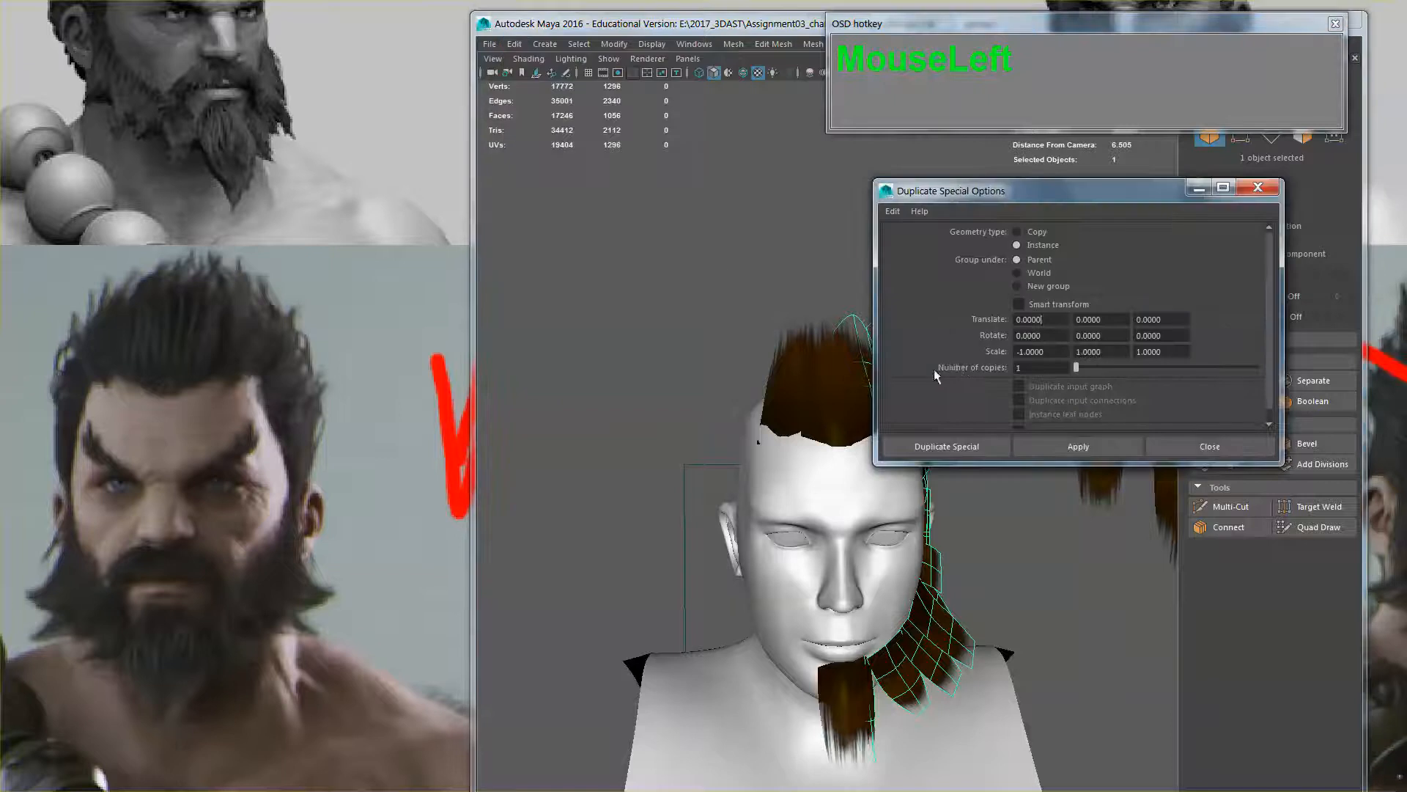
click(1032, 233)
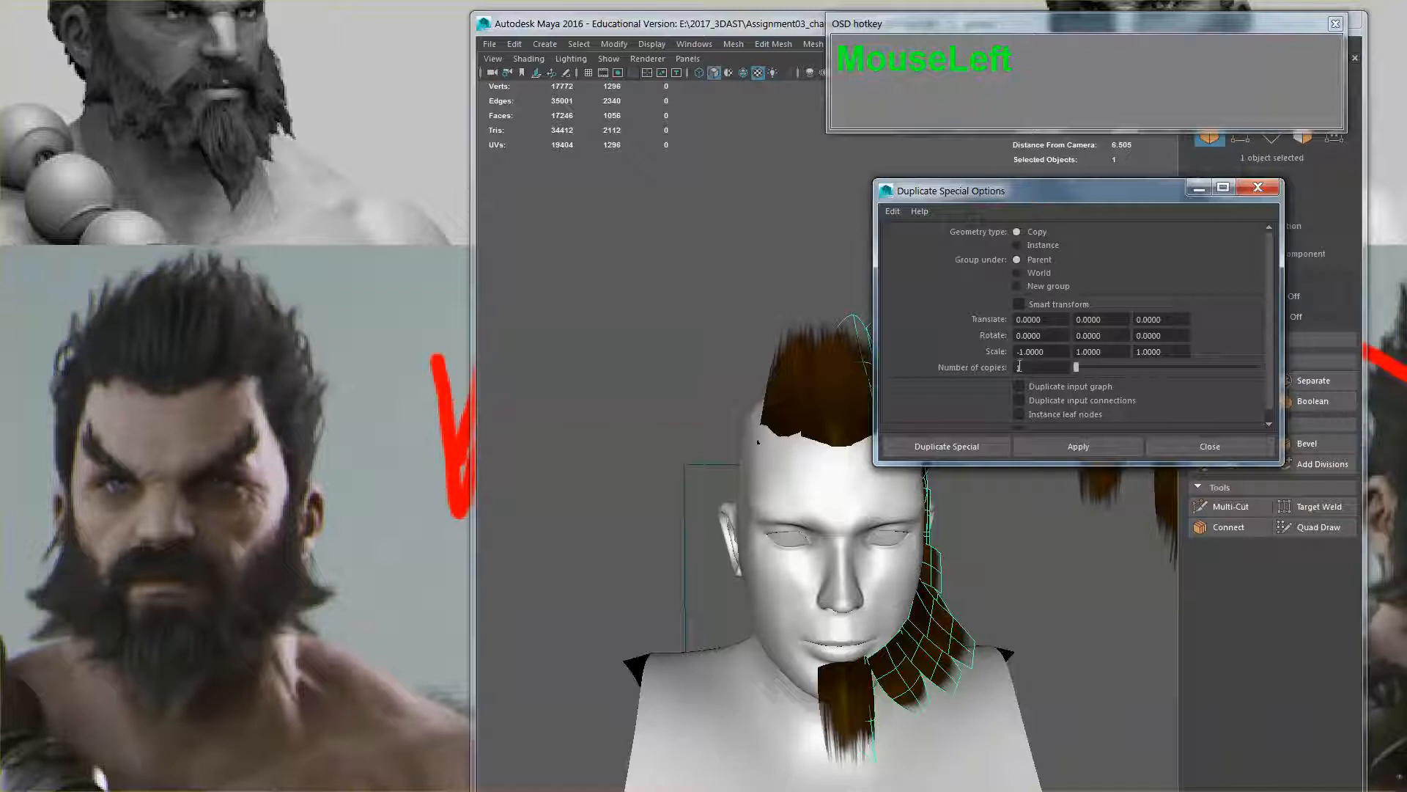
click(987, 443)
Select all the scalp hair cards along the hairline on both sides, including the centre card but not the sideburns or beard
alt+drag(982, 474, 903, 493)
click(729, 446)
click(755, 448)
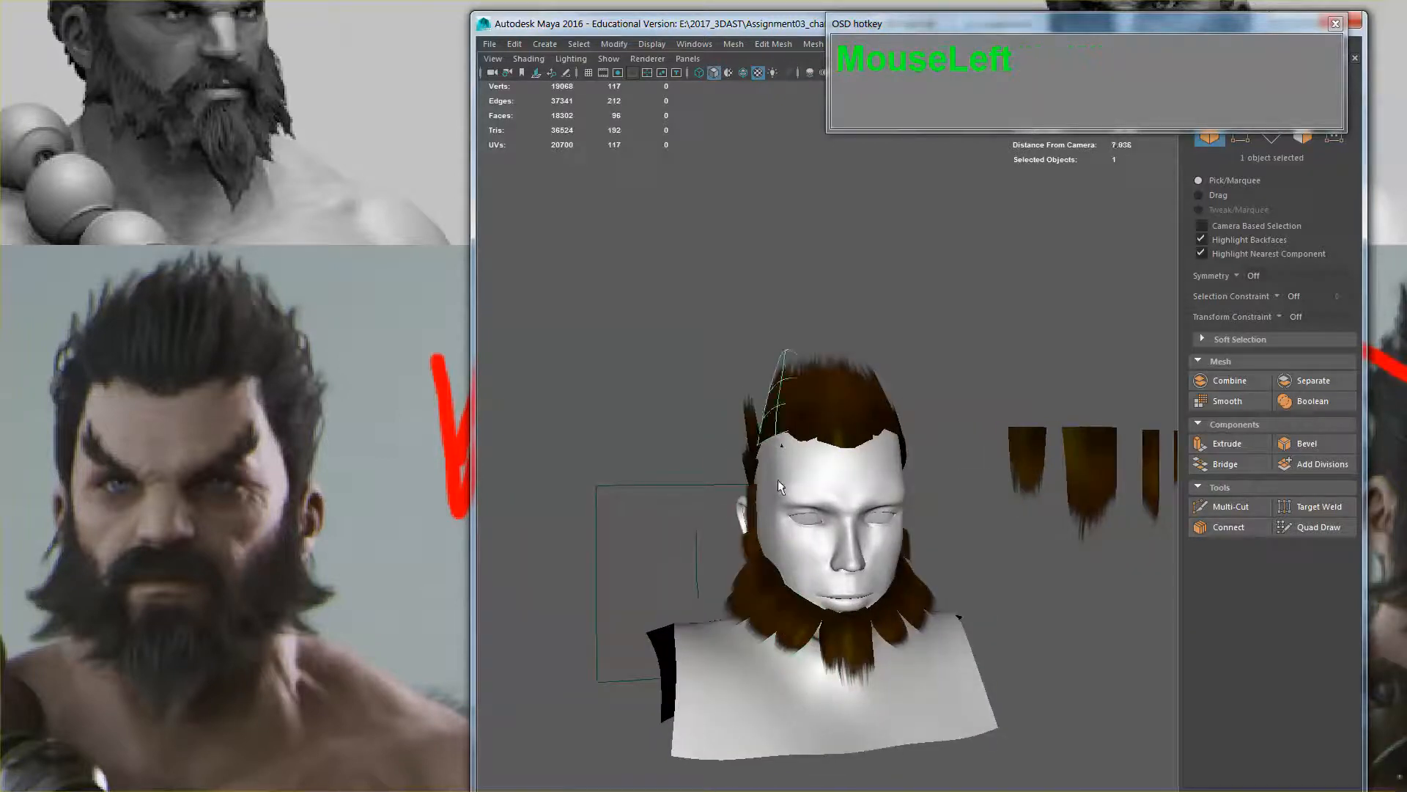
alt+drag(898, 438, 860, 423)
alt+drag(837, 514, 788, 531)
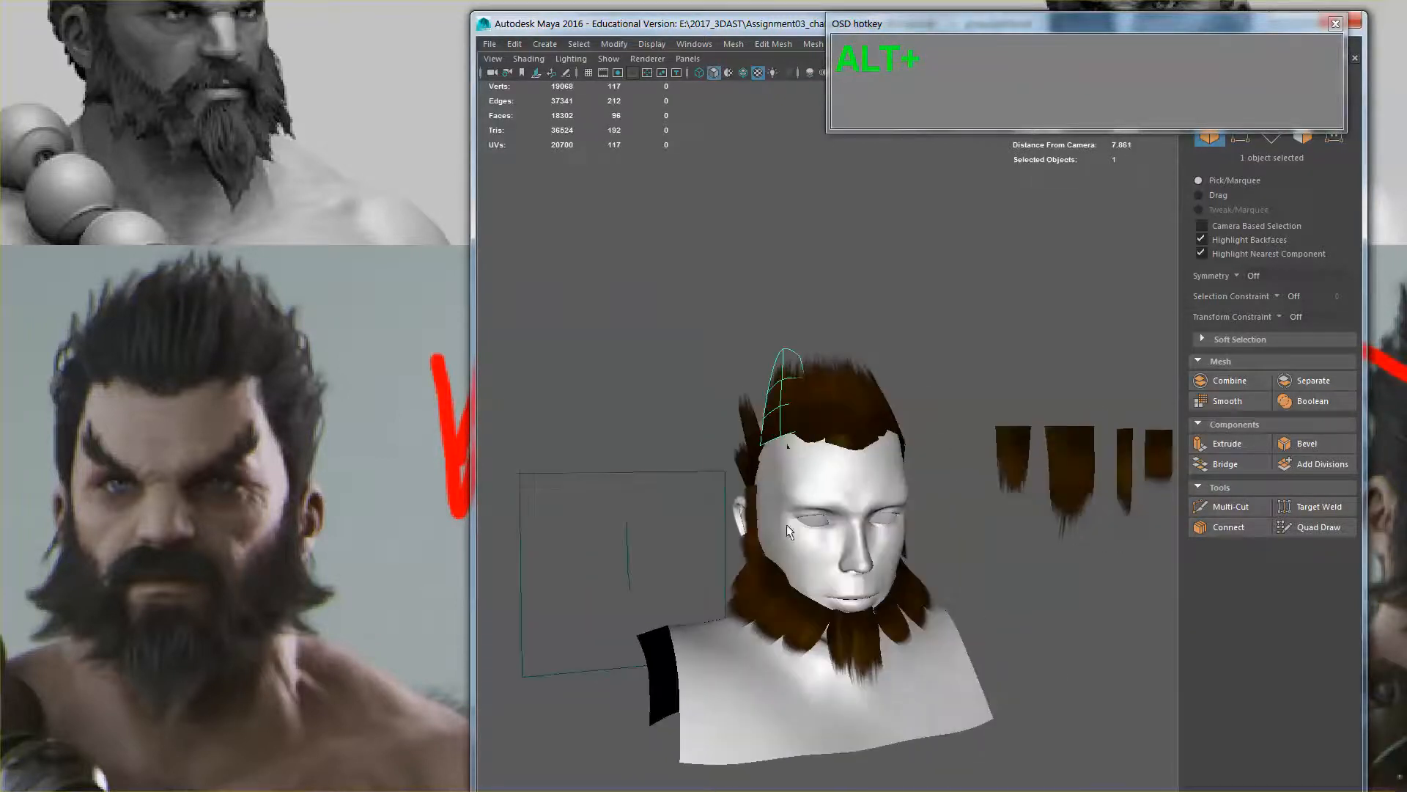
shift+click(751, 444)
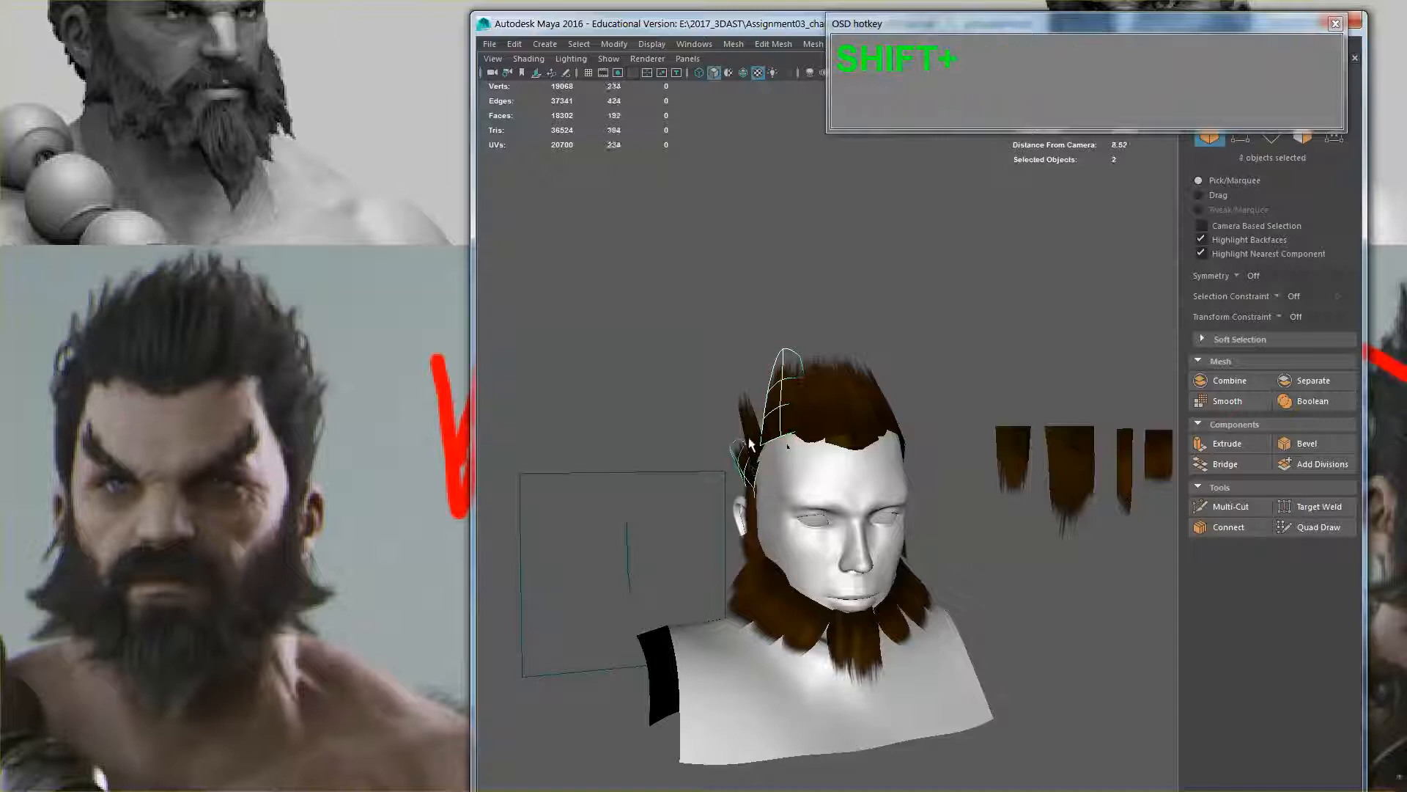
shift+click(843, 418)
alt+shift+drag(842, 417, 862, 431)
shift+click(883, 416)
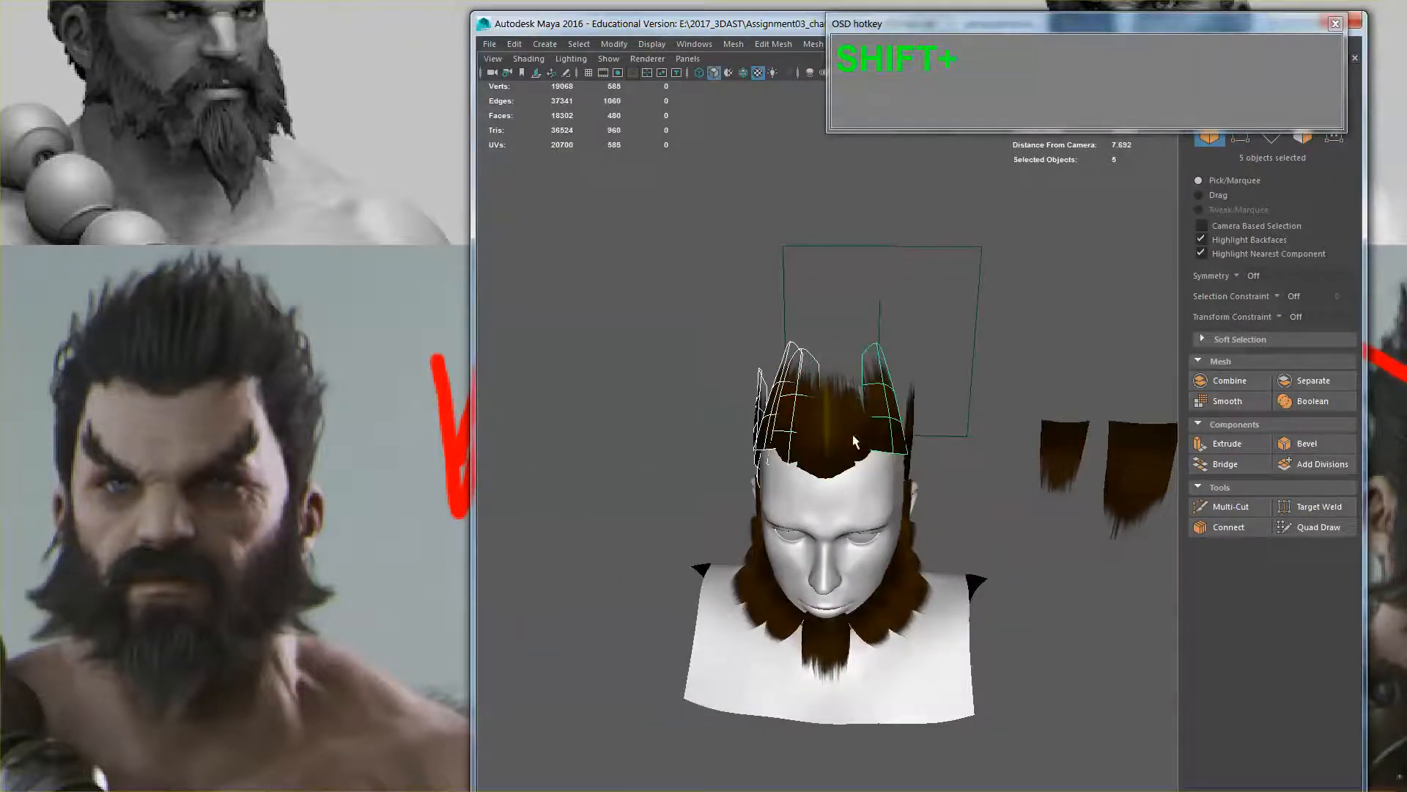
shift+click(855, 434)
shift+click(824, 439)
mouse_move(922, 477)
alt+mouse_down()
mouse_move(877, 455)
mouse_move(981, 496)
mouse_move(1087, 507)
mouse_move(929, 502)
alt+mouse_up()
shift+click(932, 391)
shift+click(925, 467)
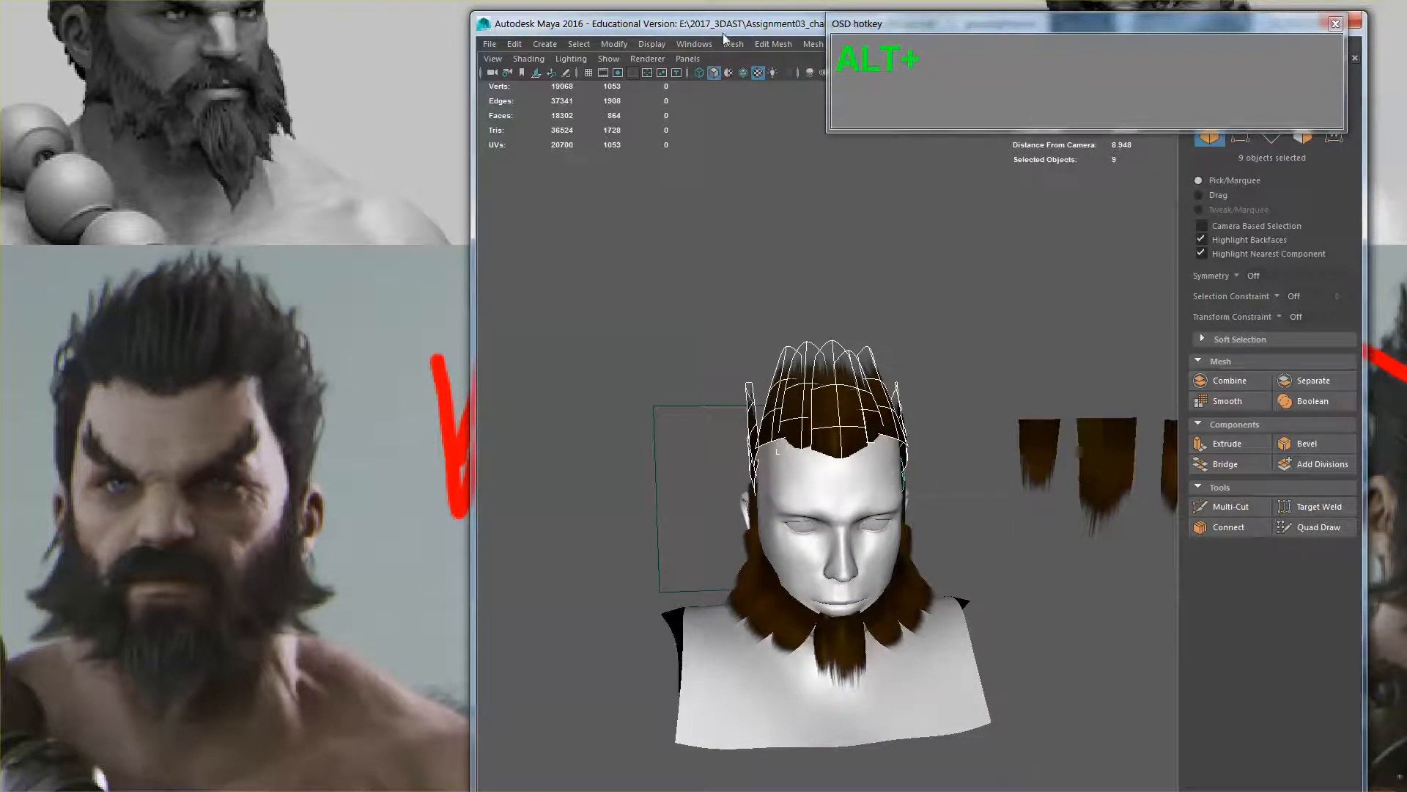
Restore the full interface, widen the window and create a lattice deformer around the selected hair cards
key(ctrl+space)
click(725, 84)
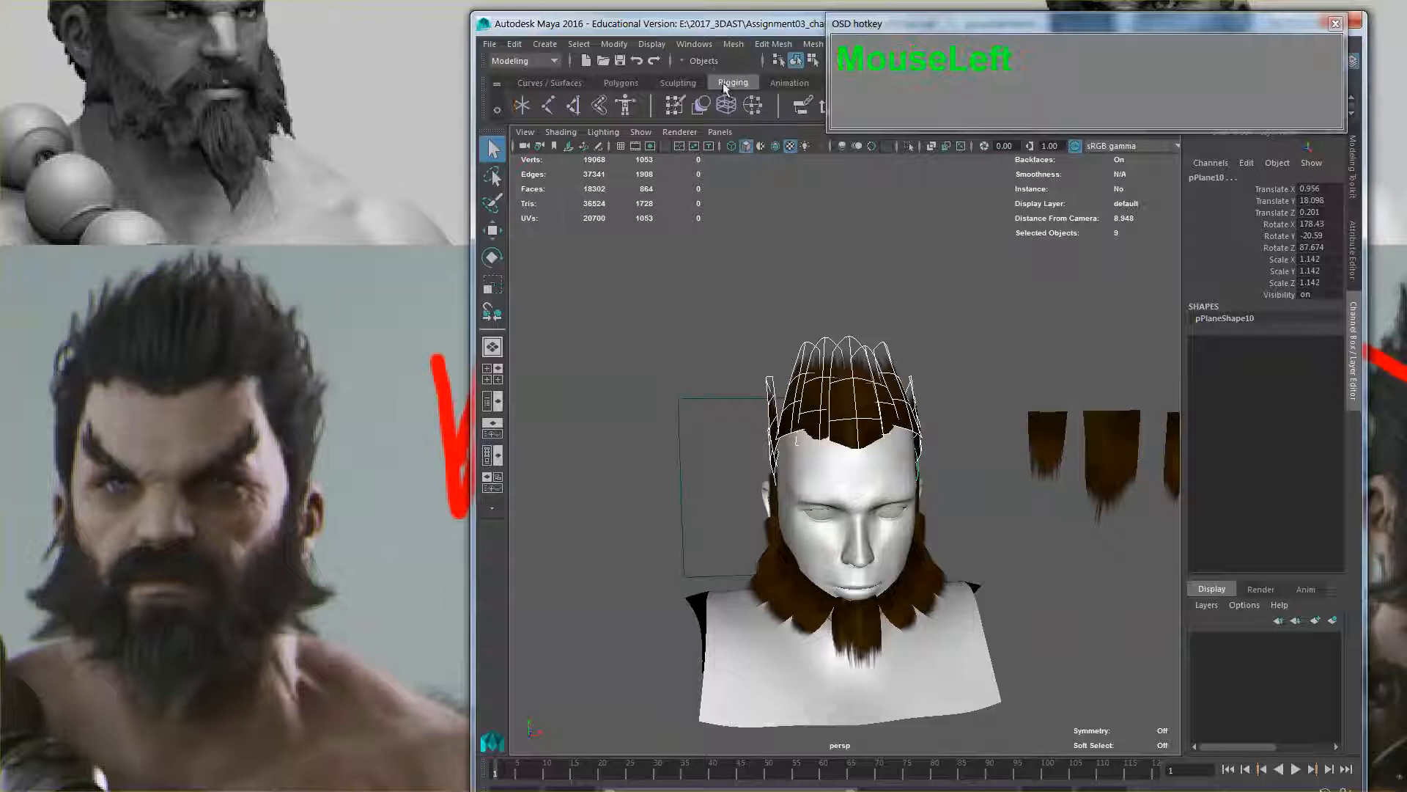
drag(473, 109, 285, 109)
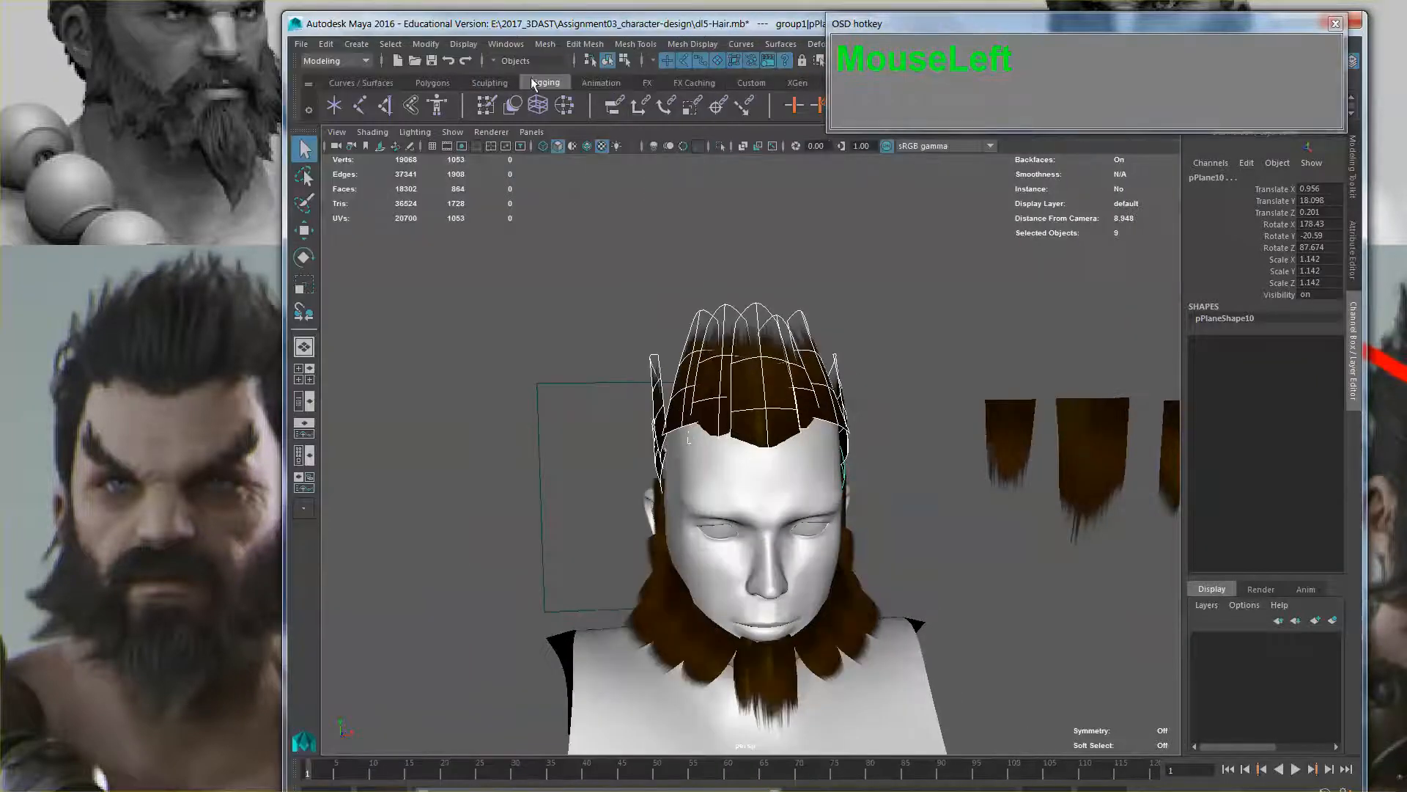
key(ctrl+1)
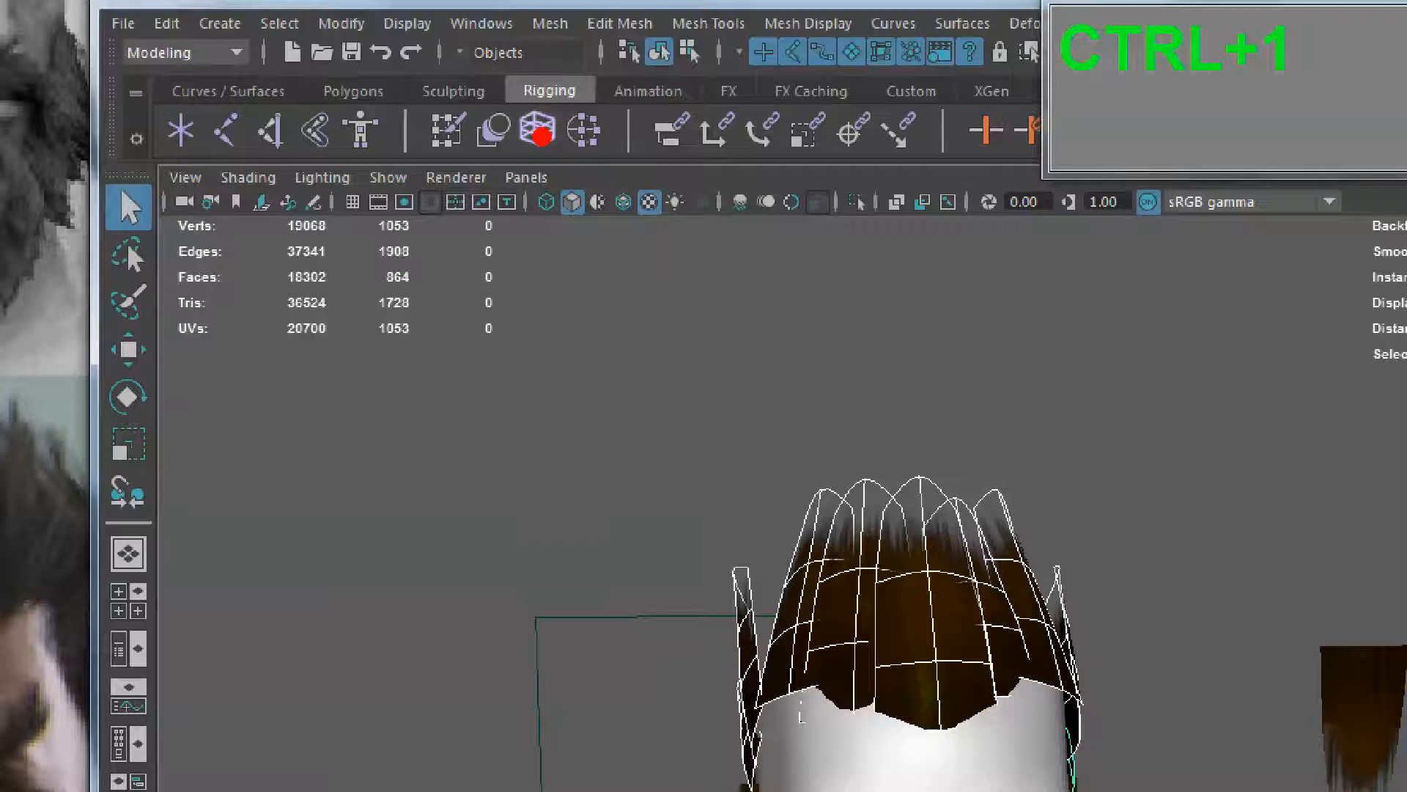
ctrl+shift+drag(542, 161, 542, 601)
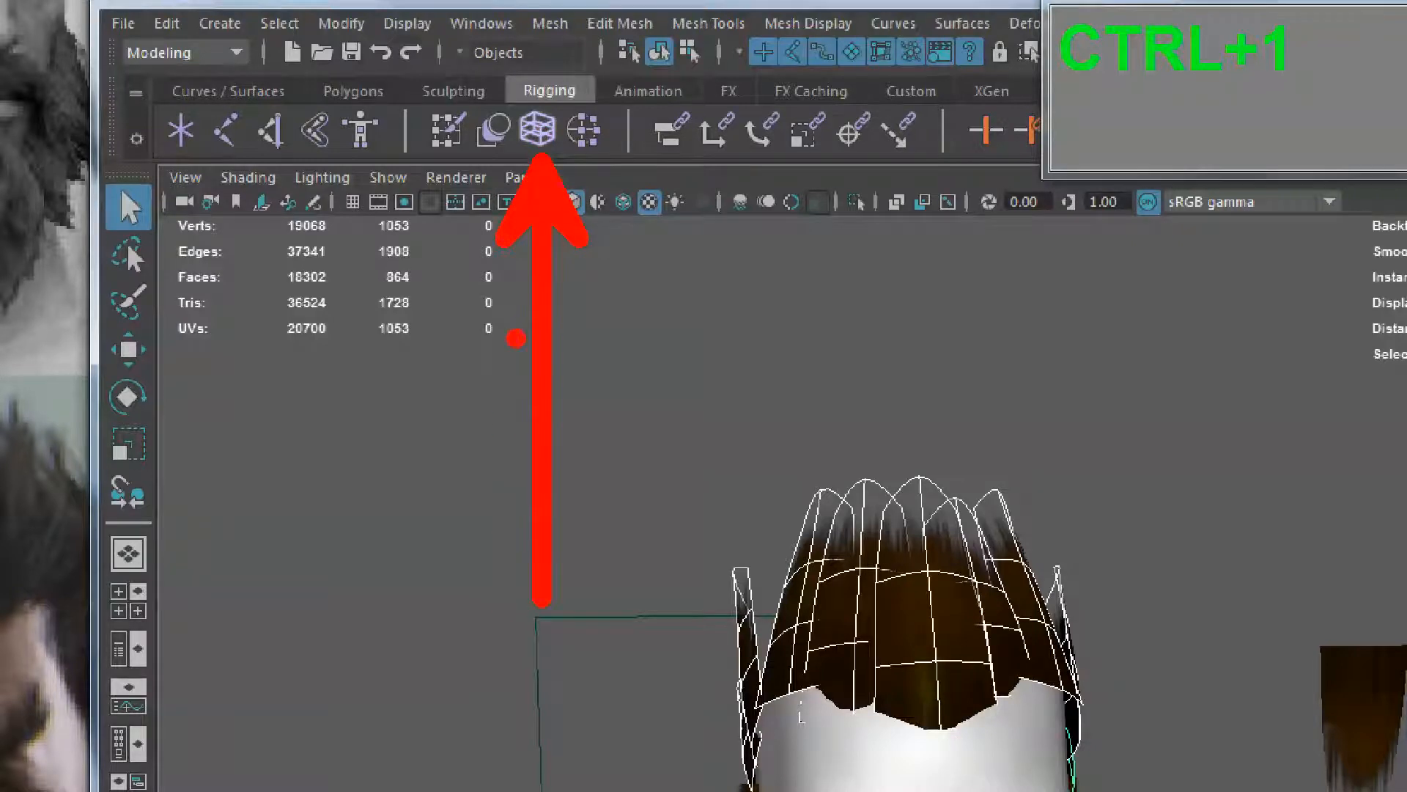
key(Escape)
click(537, 129)
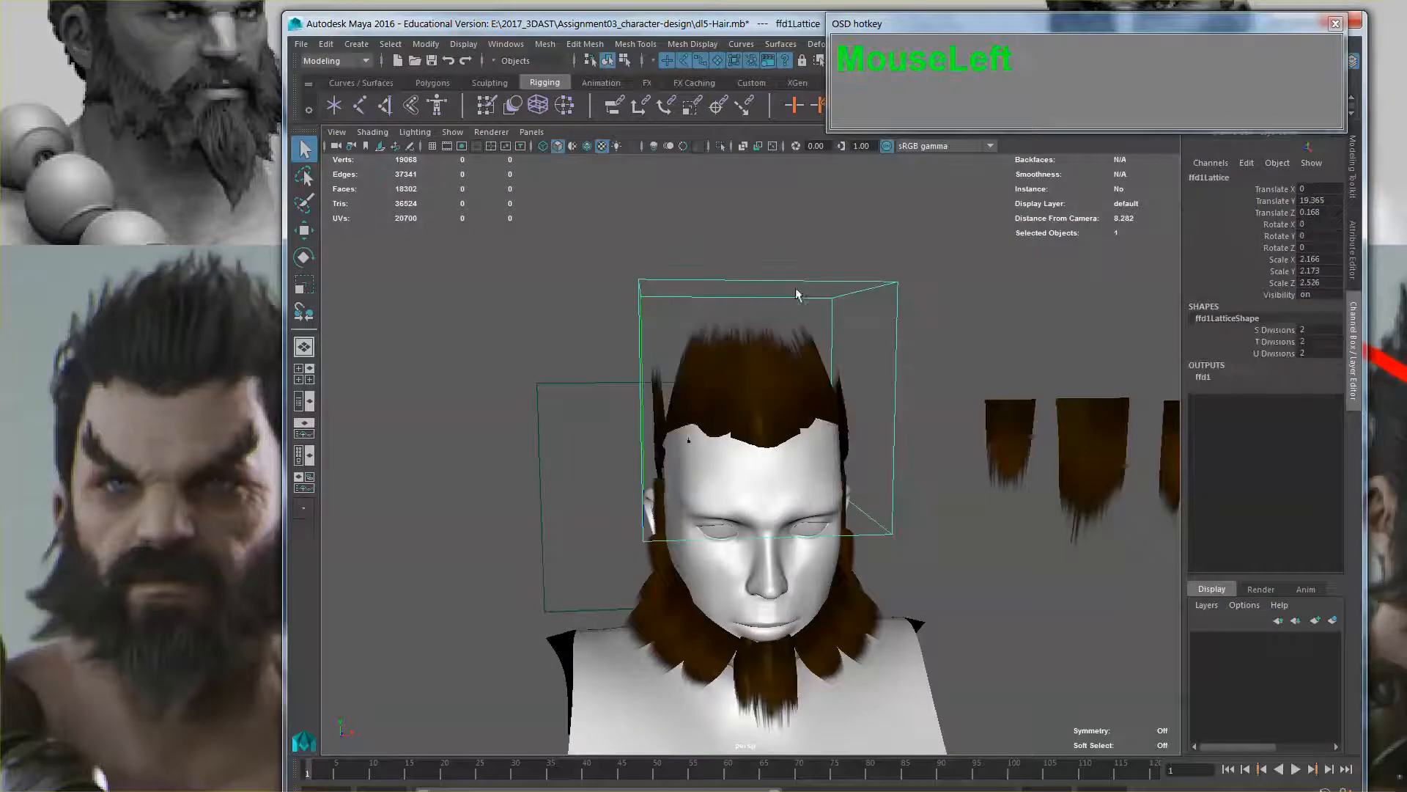
Set the lattice's S, T and U divisions to 3 each
mouse_move(853, 338)
alt+mouse_down()
mouse_move(841, 354)
mouse_move(889, 337)
mouse_move(871, 333)
alt+mouse_up()
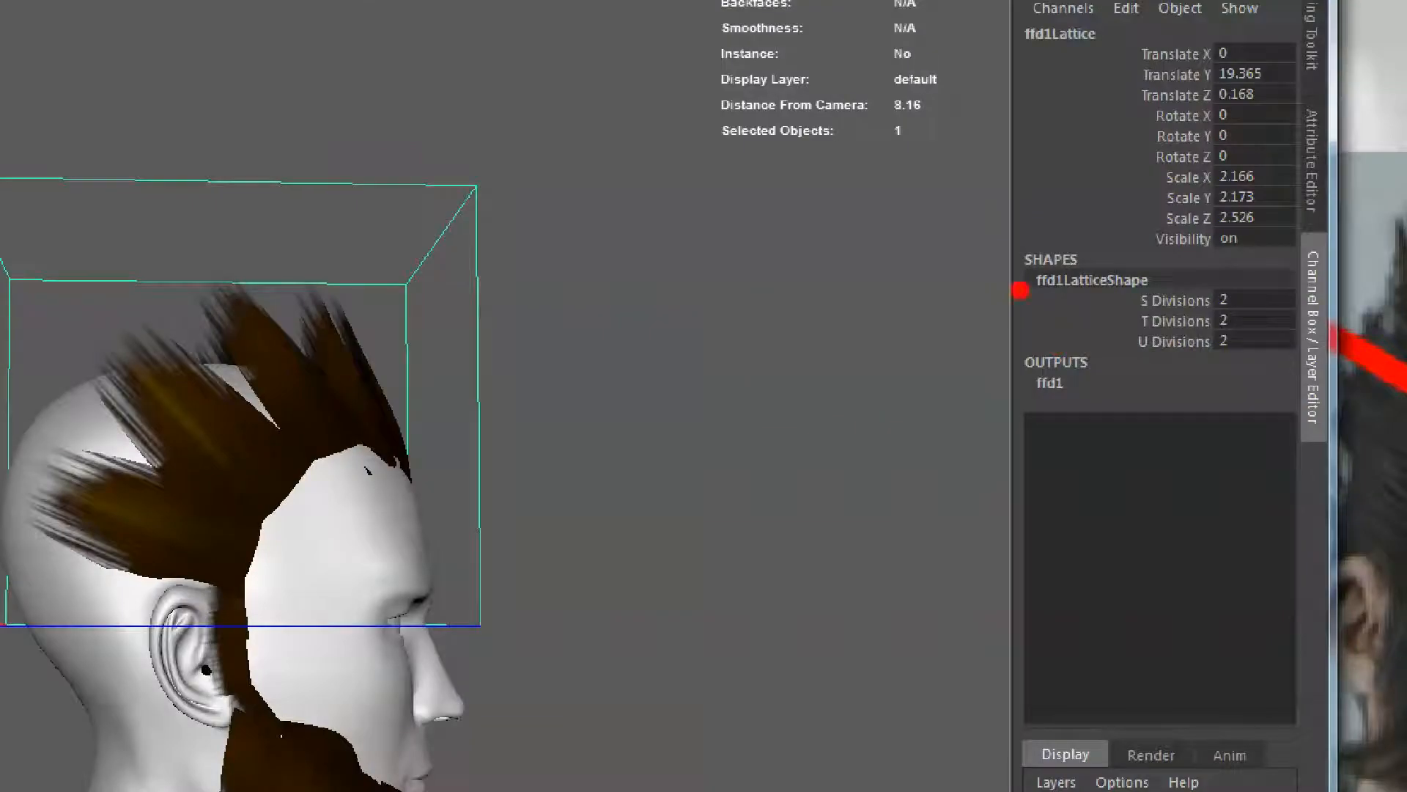
ctrl+shift+drag(1020, 291, 589, 145)
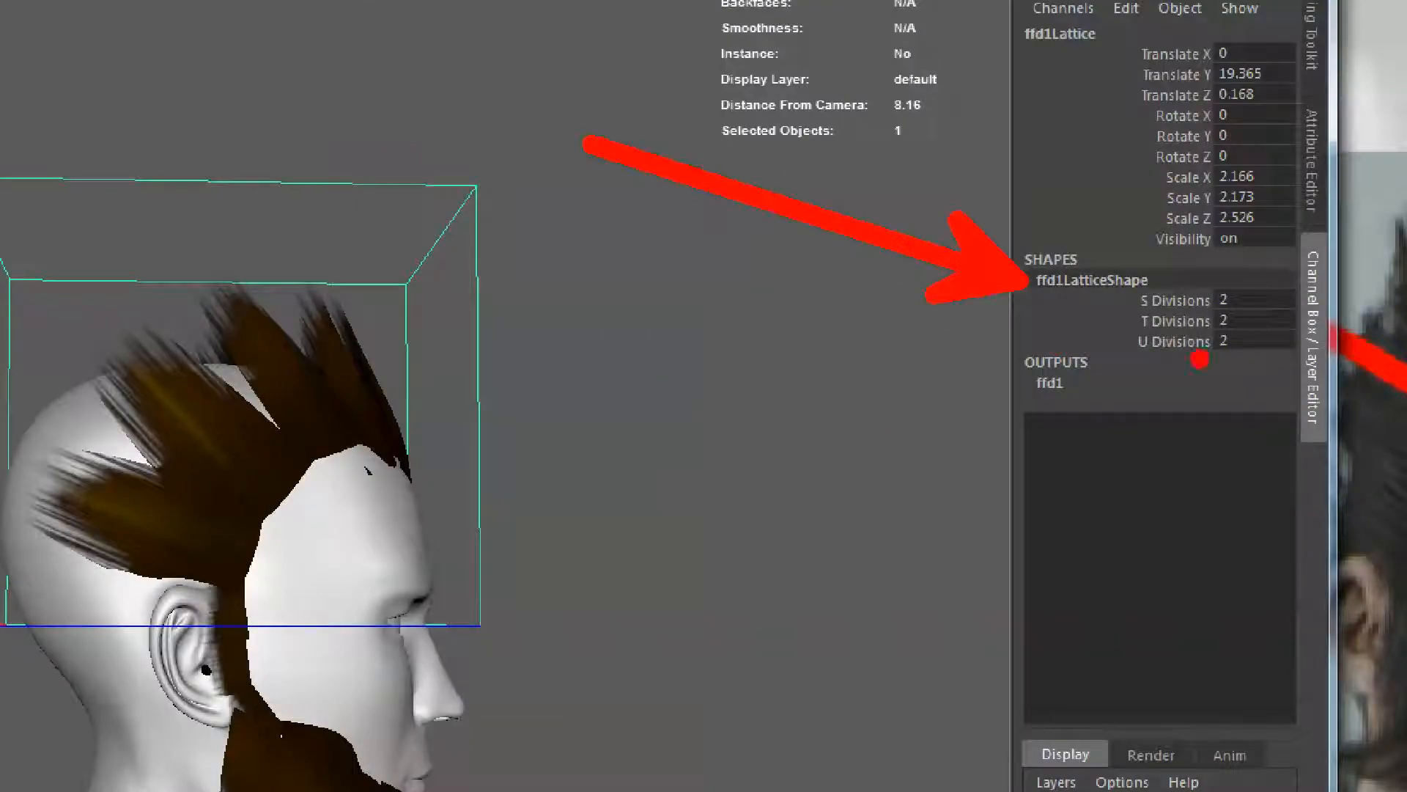
key(Escape)
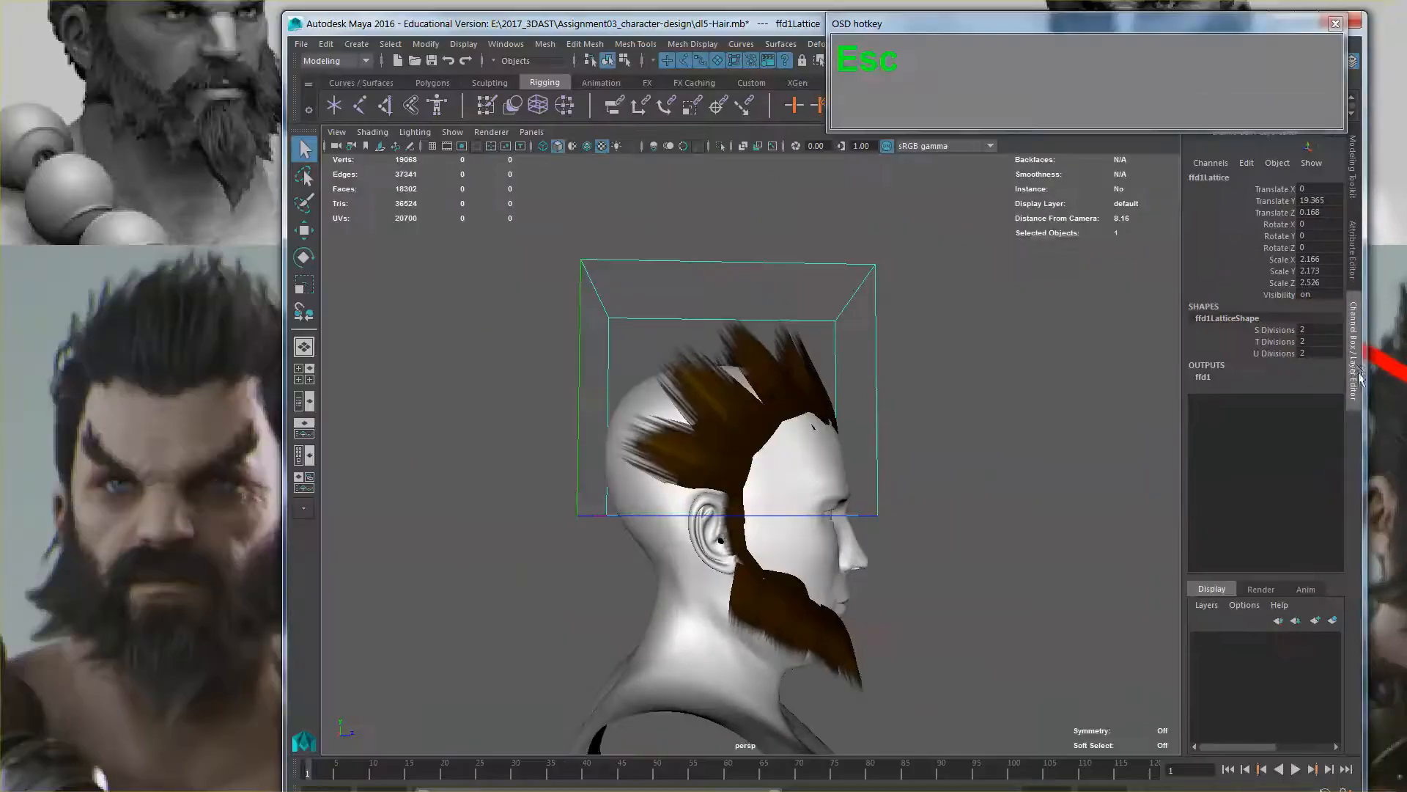
click(1322, 331)
text(3)
click(1322, 342)
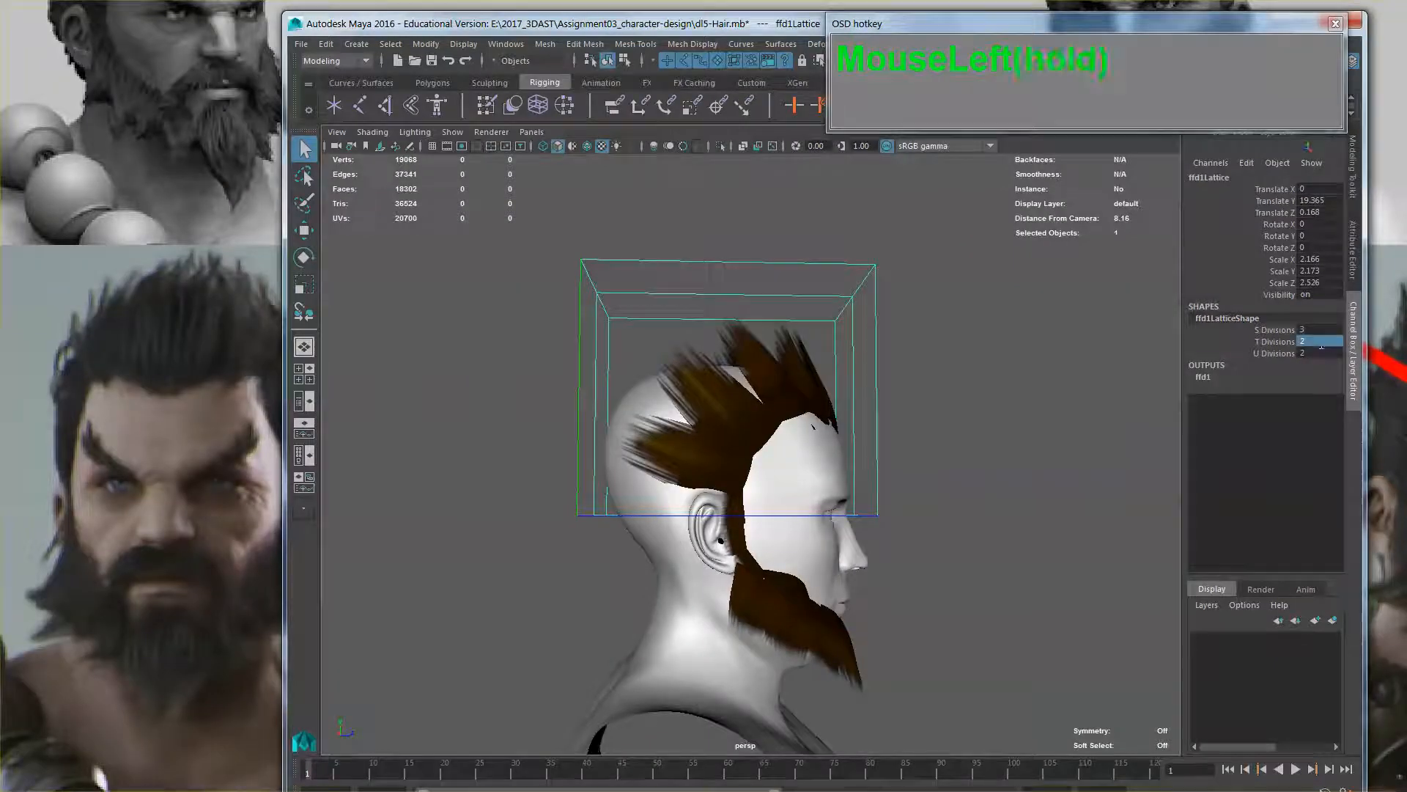
click(1322, 354)
text(3)
key(Return)
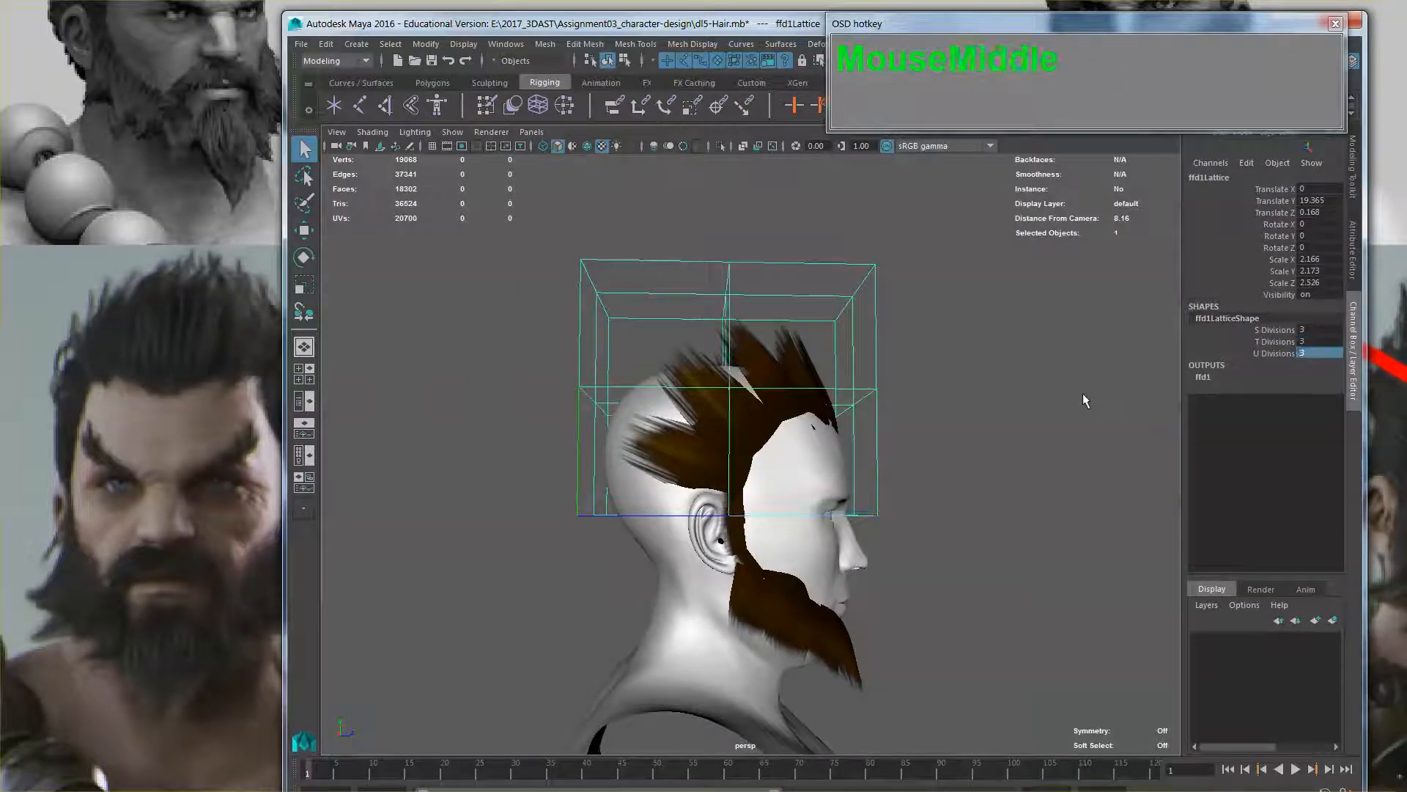
Switch the hair lattice to lattice point editing and try adjusting its upper front points
key(w)
alt+drag(1083, 393, 669, 310)
right_drag(876, 325, 880, 283)
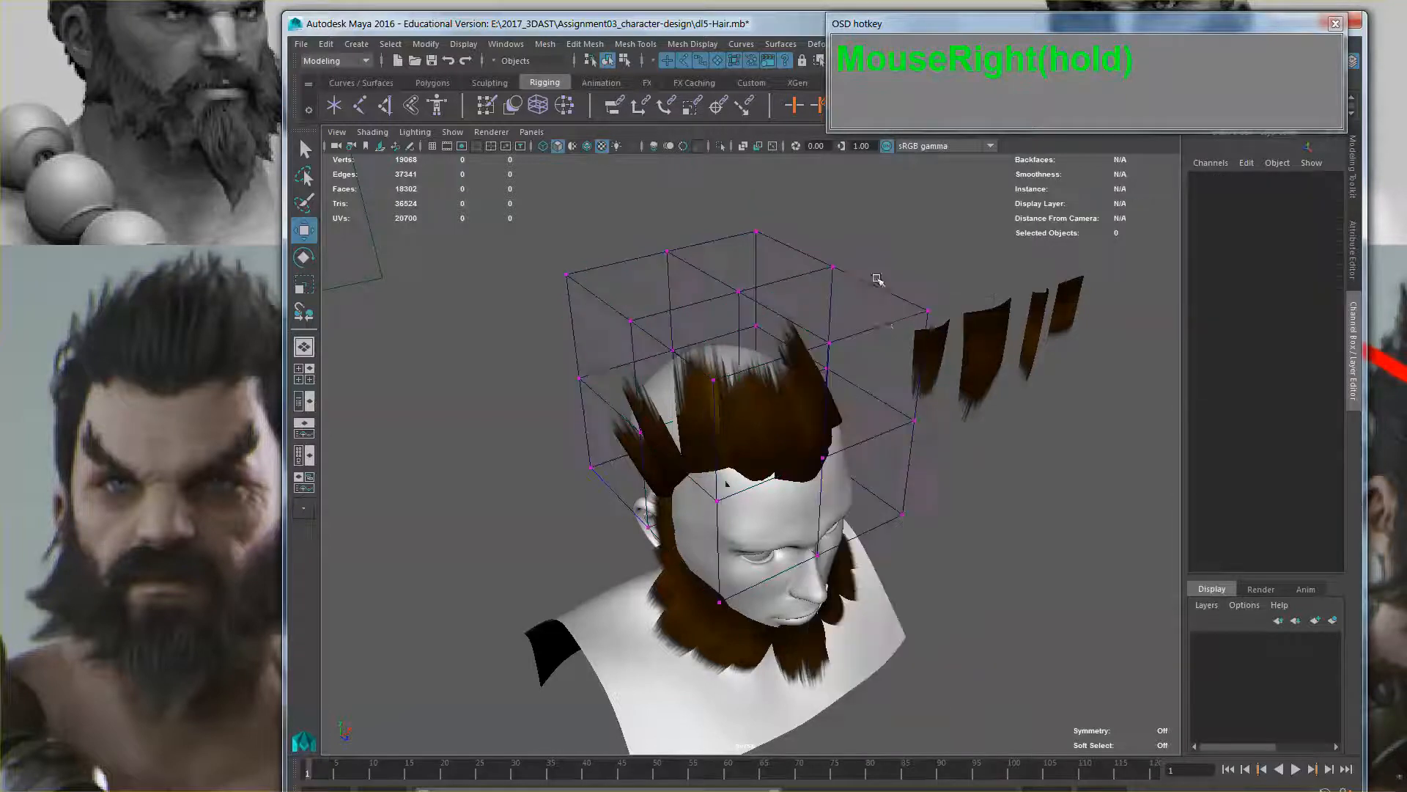
click(850, 337)
alt+drag(850, 337, 913, 377)
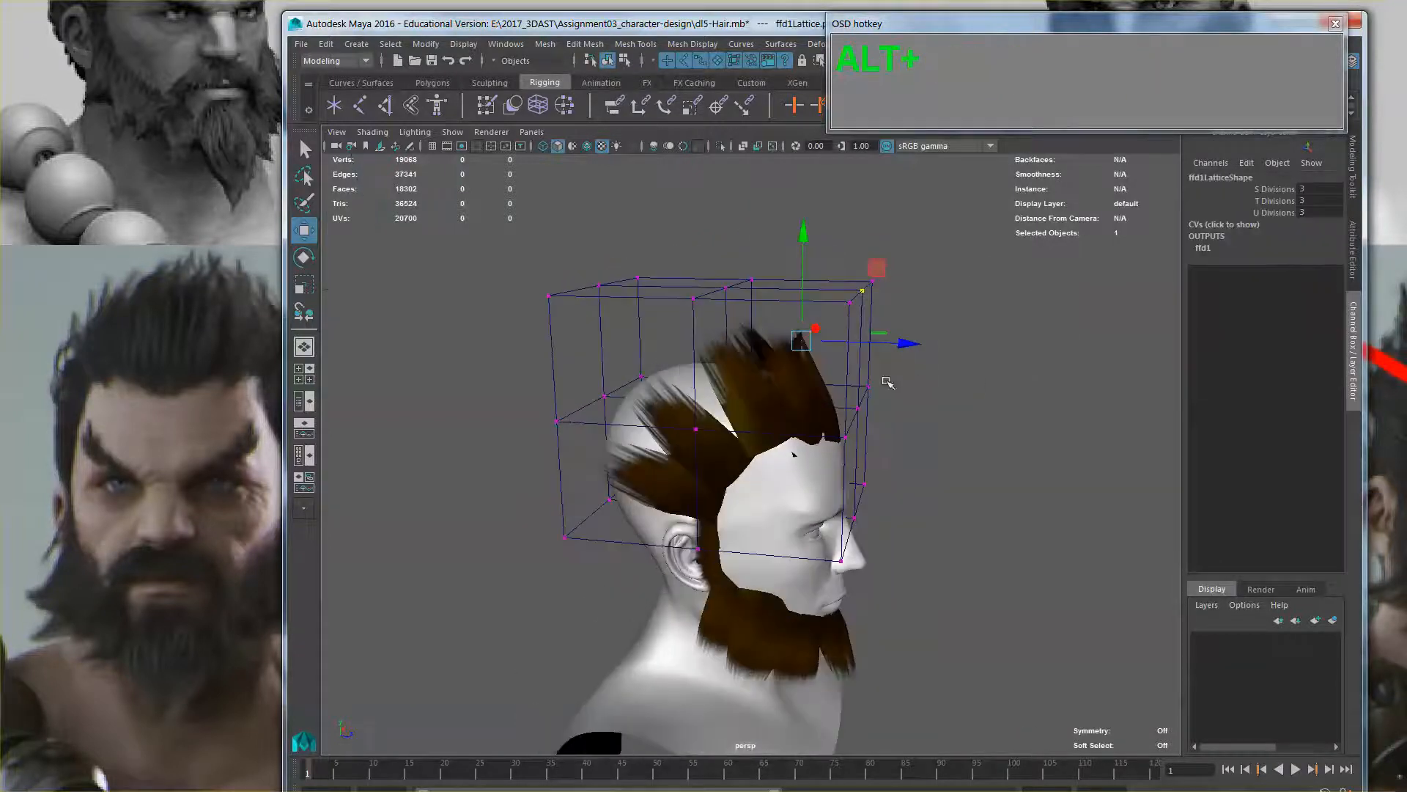
ctrl+drag(810, 440, 653, 317)
drag(941, 227, 821, 380)
key(ctrl+z)
Select the uppermost layer of control points on the hair lattice, undoing the accidental sideways move
alt+right_drag(821, 380, 842, 373)
alt+drag(841, 374, 614, 341)
alt+drag(645, 293, 763, 369)
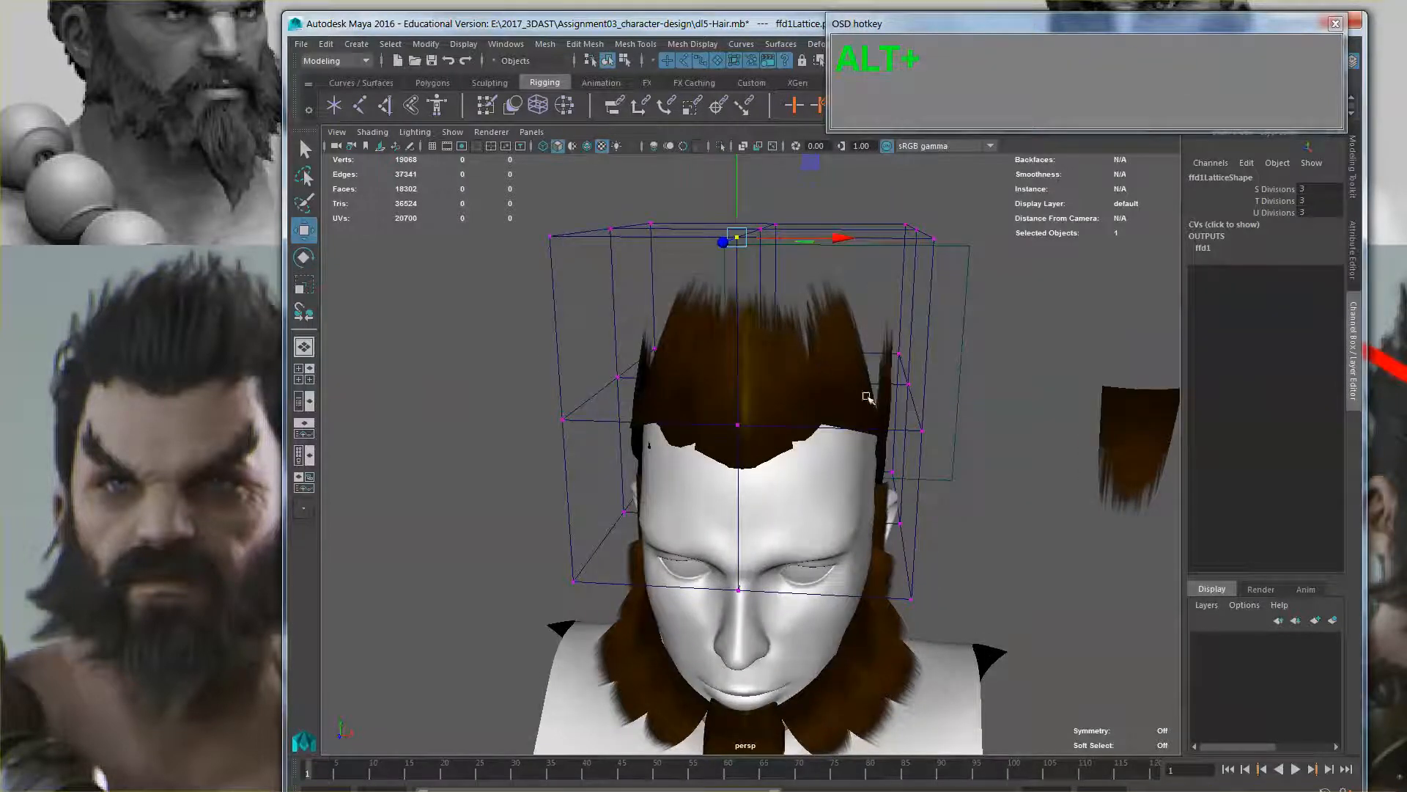
alt+middle_drag(895, 383, 856, 393)
alt+drag(855, 393, 805, 181)
alt+right_drag(898, 335, 876, 293)
drag(912, 287, 943, 287)
key(ctrl+z)
ctrl+shift+drag(650, 340, 515, 250)
alt+right_drag(762, 334, 738, 298)
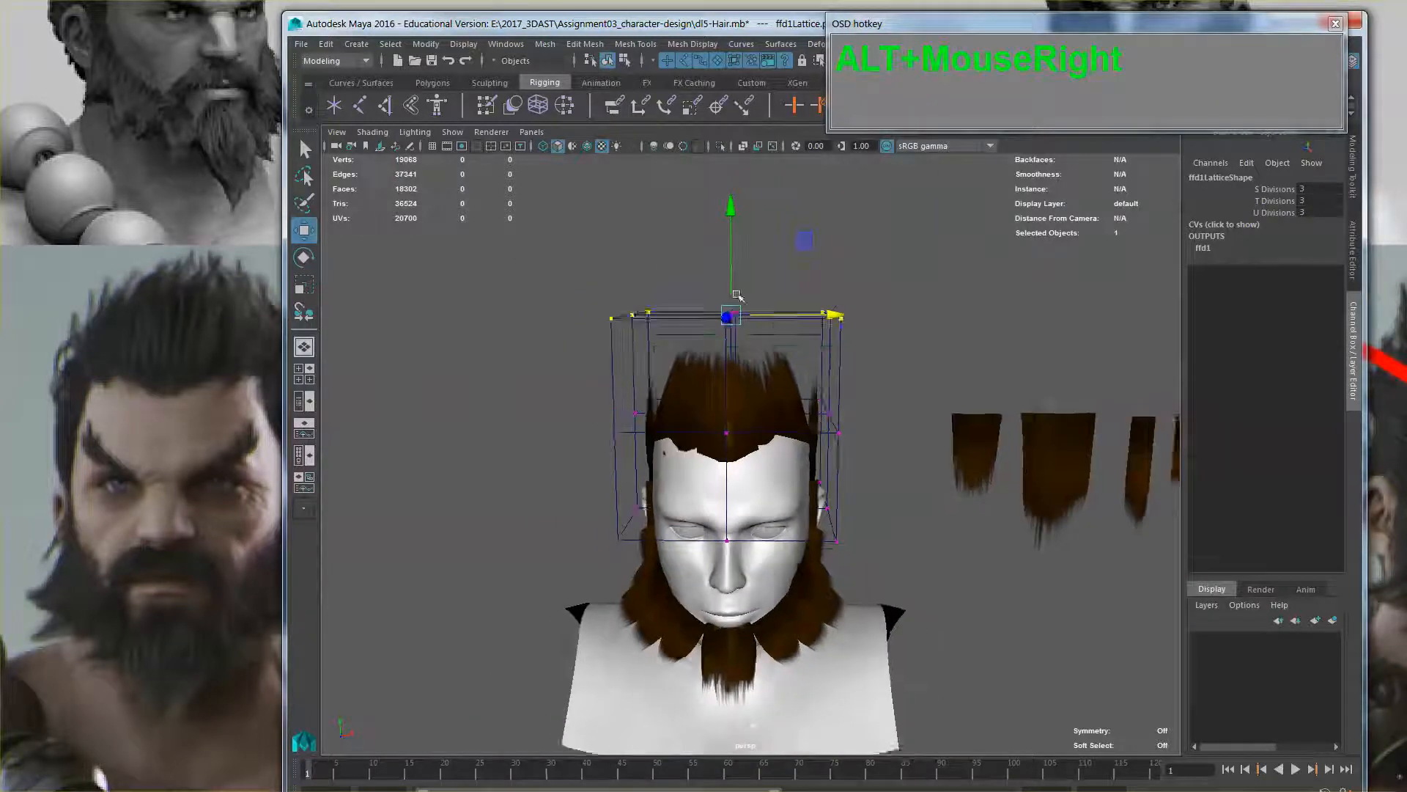
alt+drag(775, 328, 779, 307)
alt+middle_drag(767, 380, 768, 379)
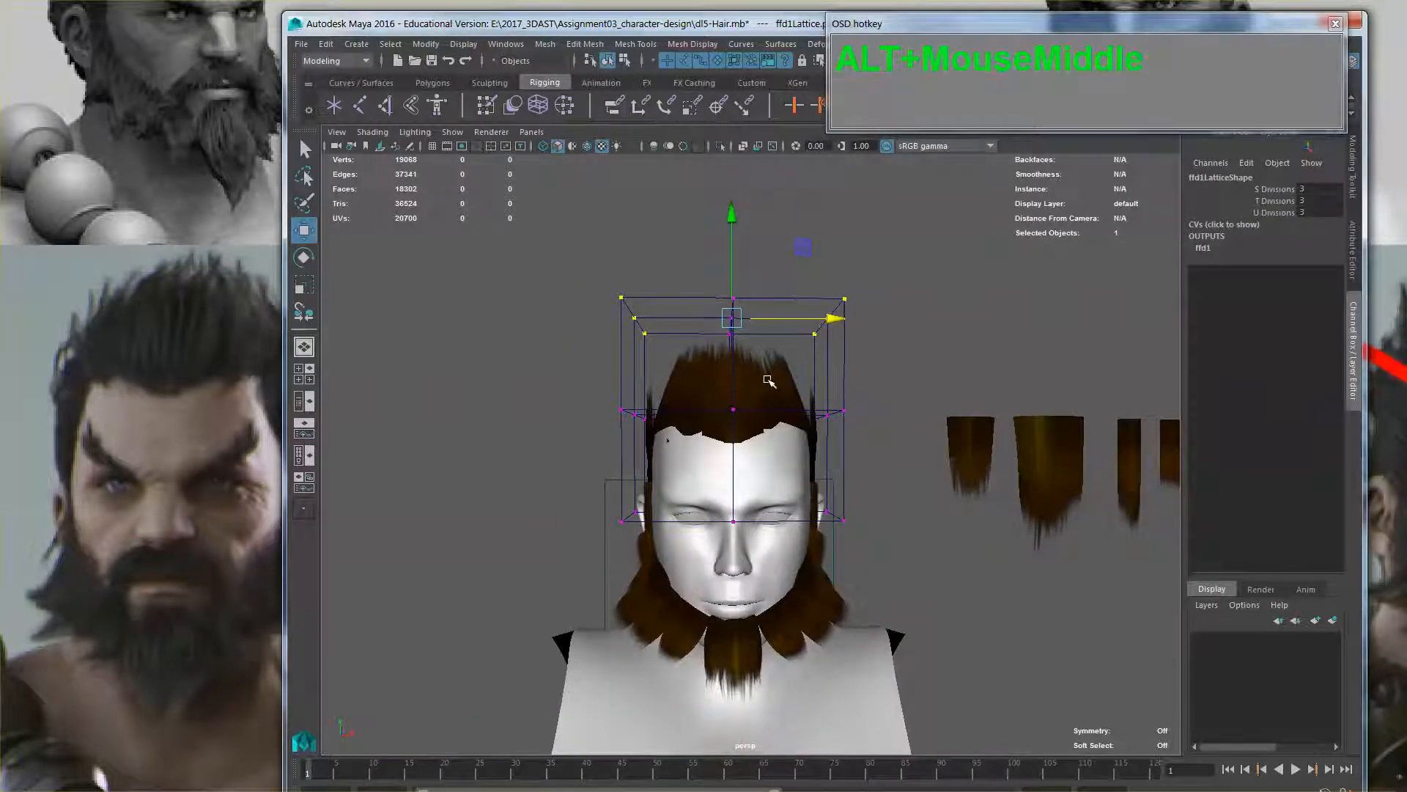
Try flaring the hair lattice's uppermost points sideways with Scale and raising them to stretch the hair
key(r)
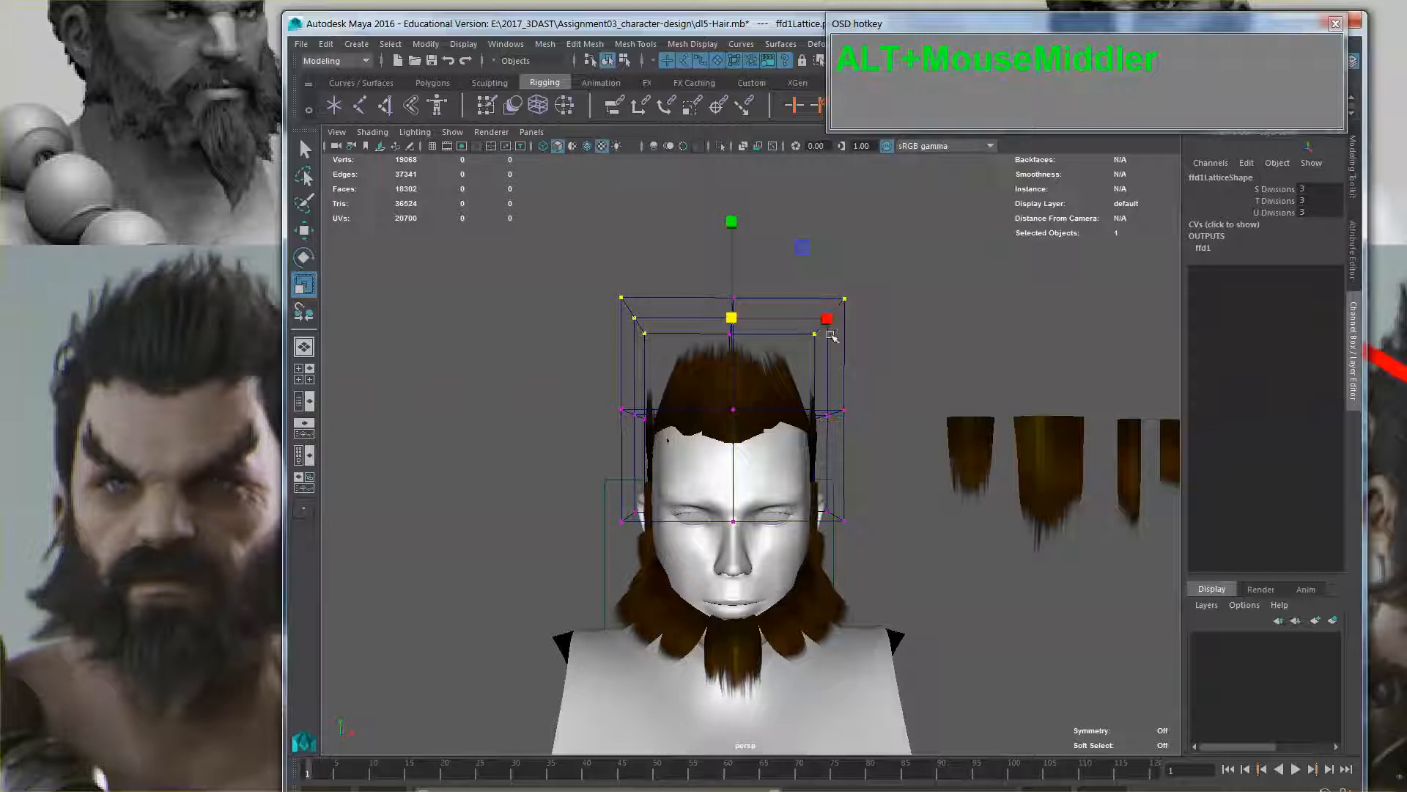
drag(832, 321, 443, 209)
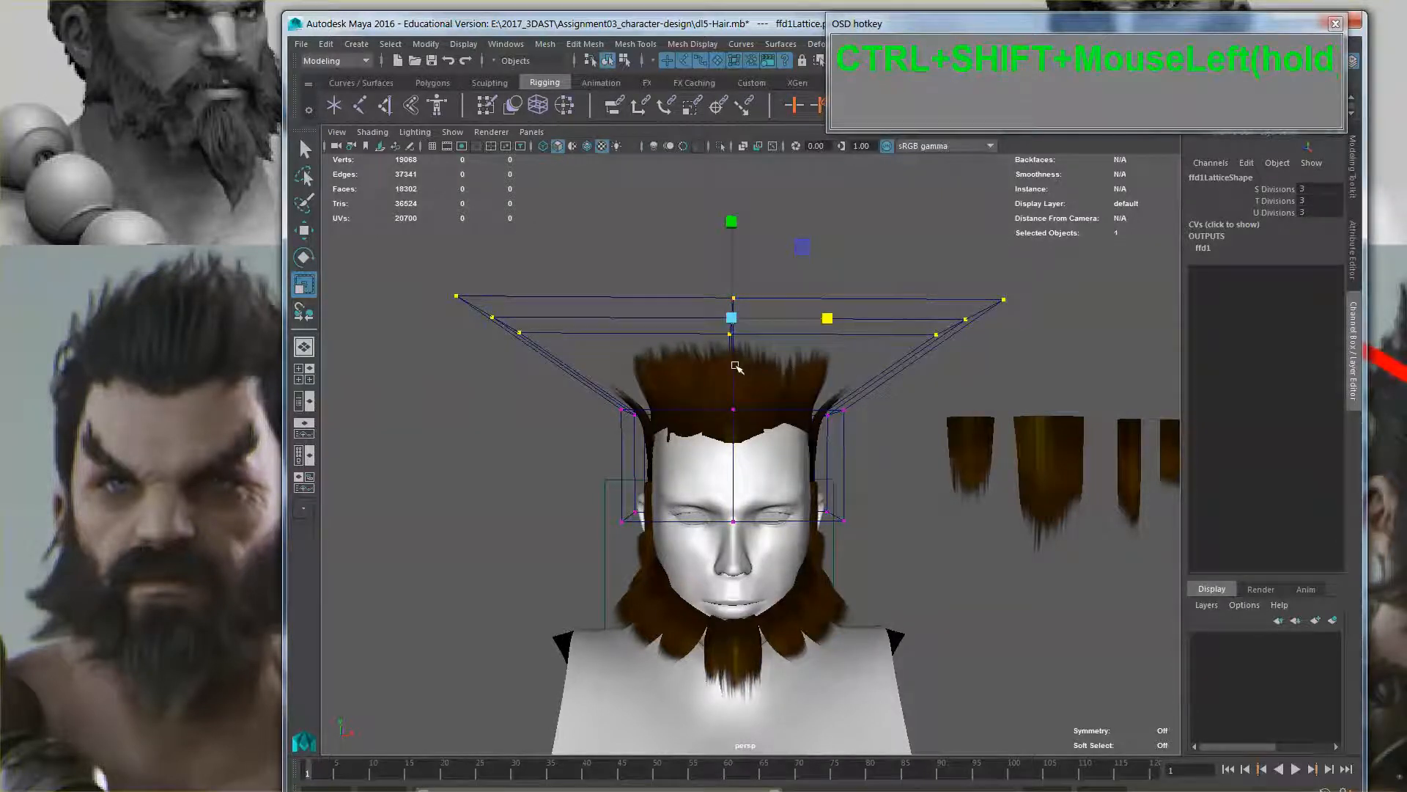
key(w)
drag(731, 214, 731, 185)
mouse_move(770, 354)
alt+mouse_down()
mouse_move(914, 380)
mouse_move(781, 378)
alt+mouse_up()
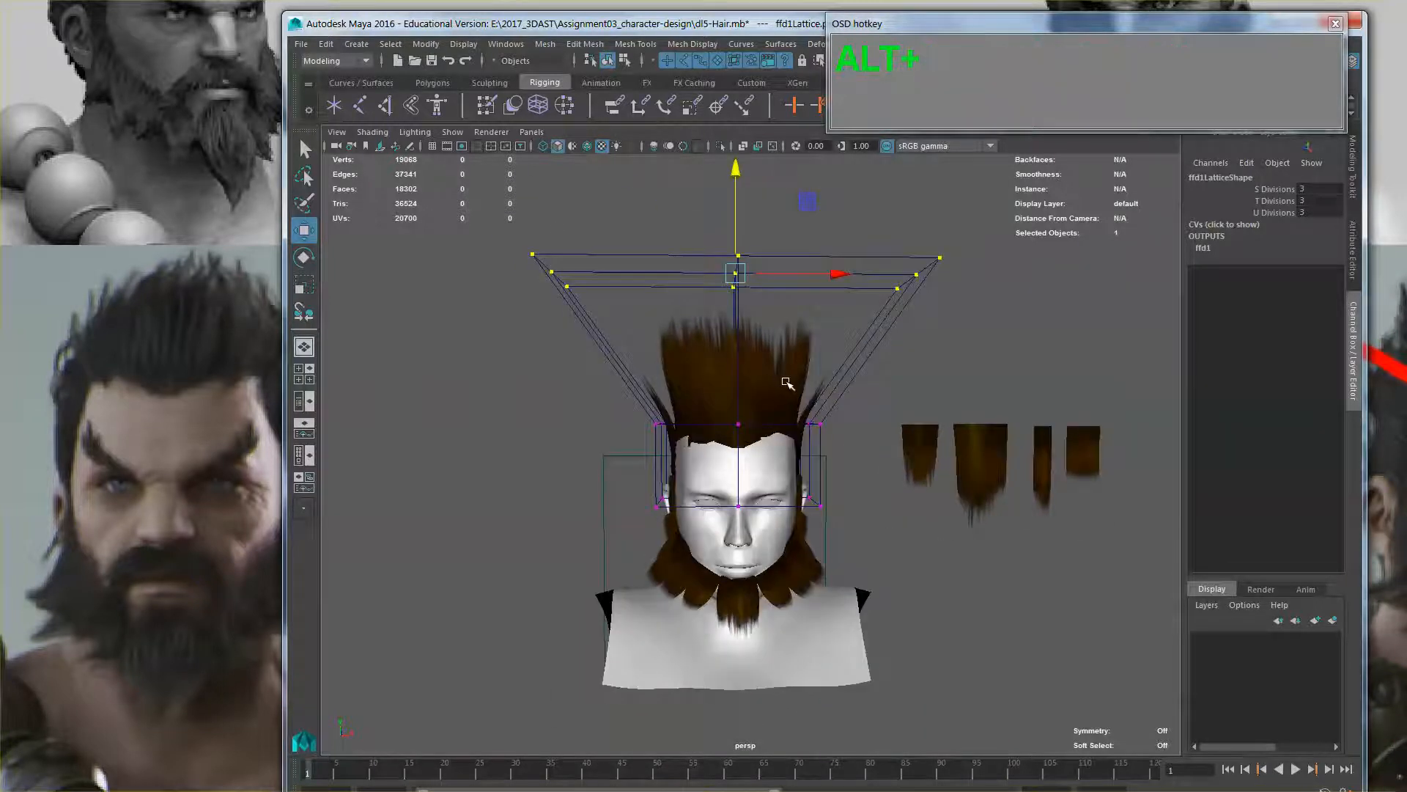
key(alt+r)
drag(833, 272, 747, 377)
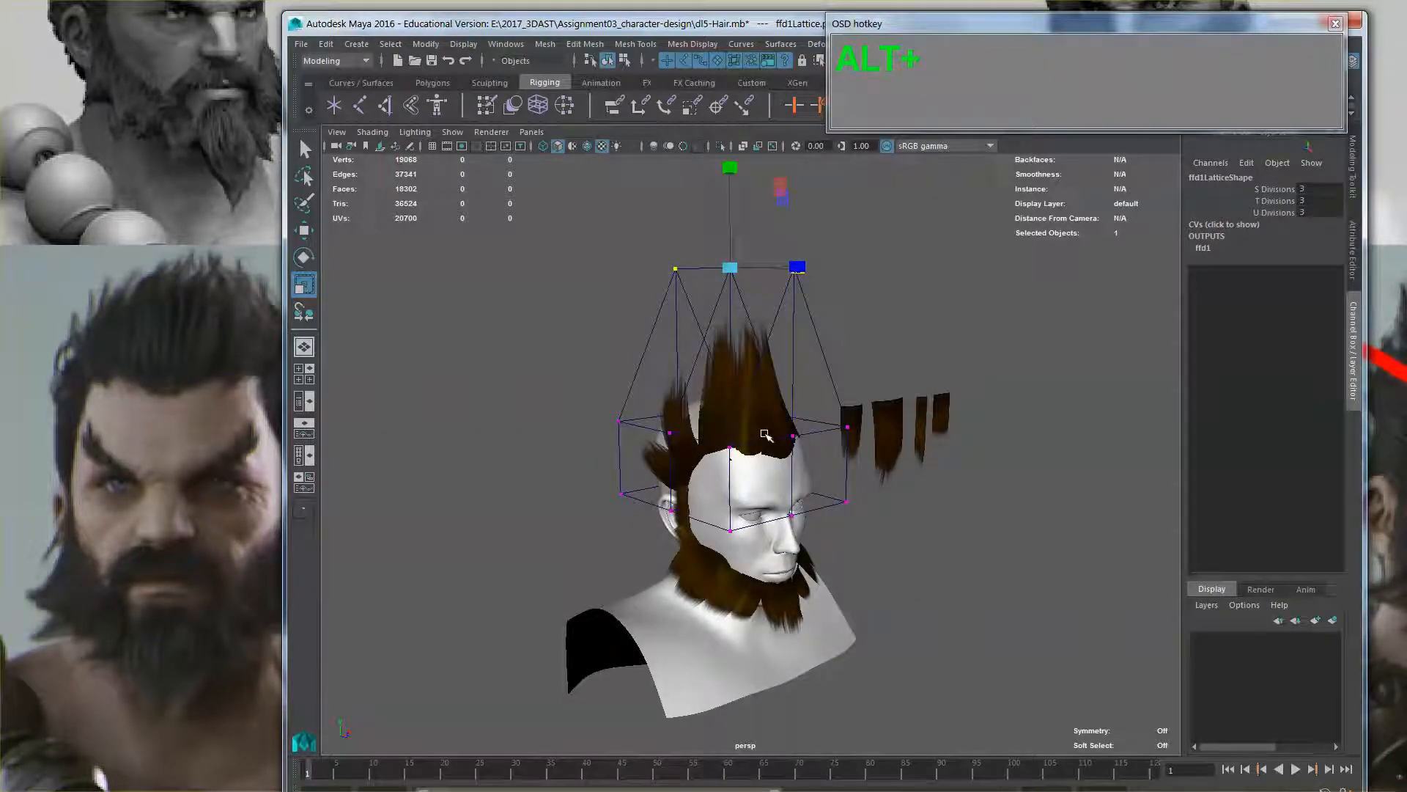
Undo the scaling and raising of the hair lattice's uppermost points
alt+right_drag(766, 435, 795, 489)
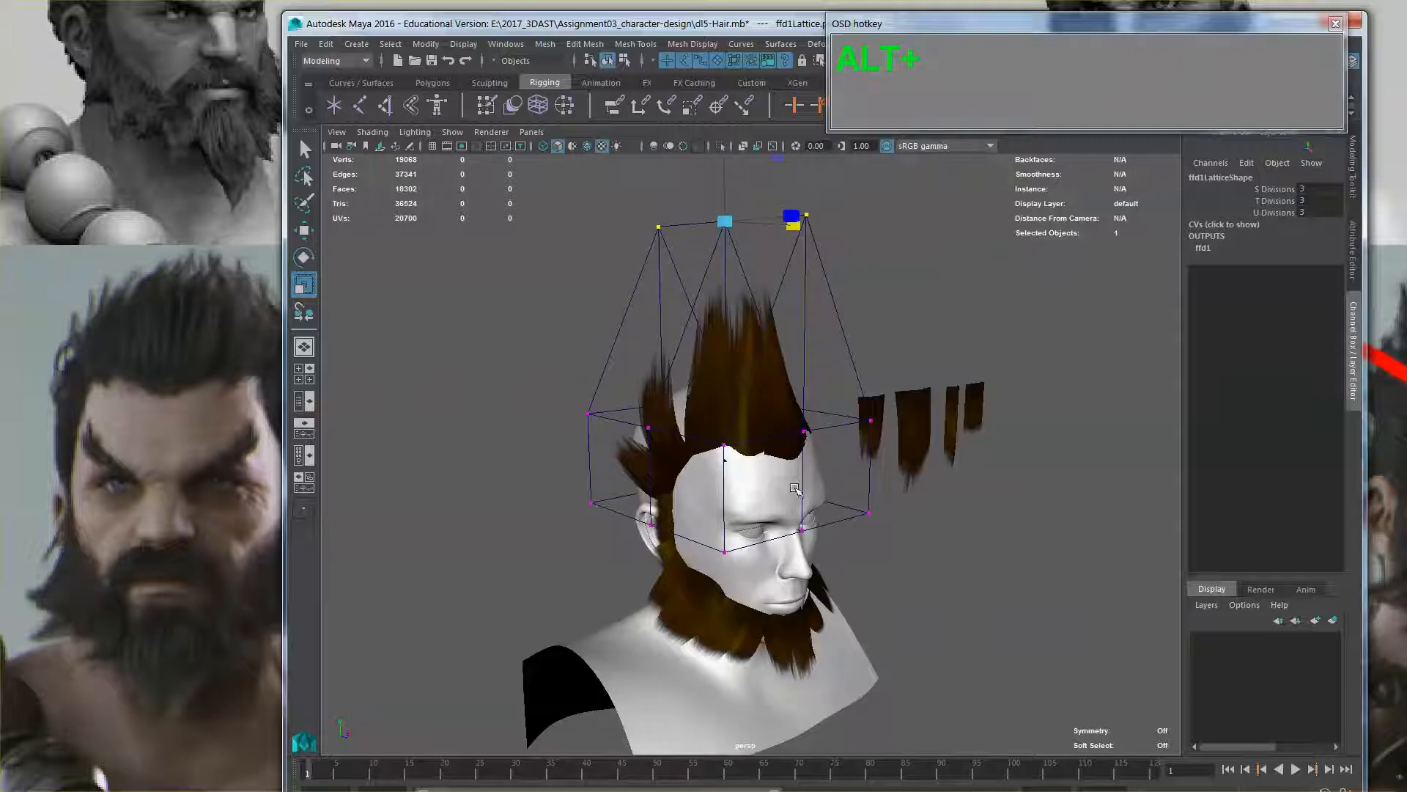
key(ctrl+z)
key(ctrl+z)
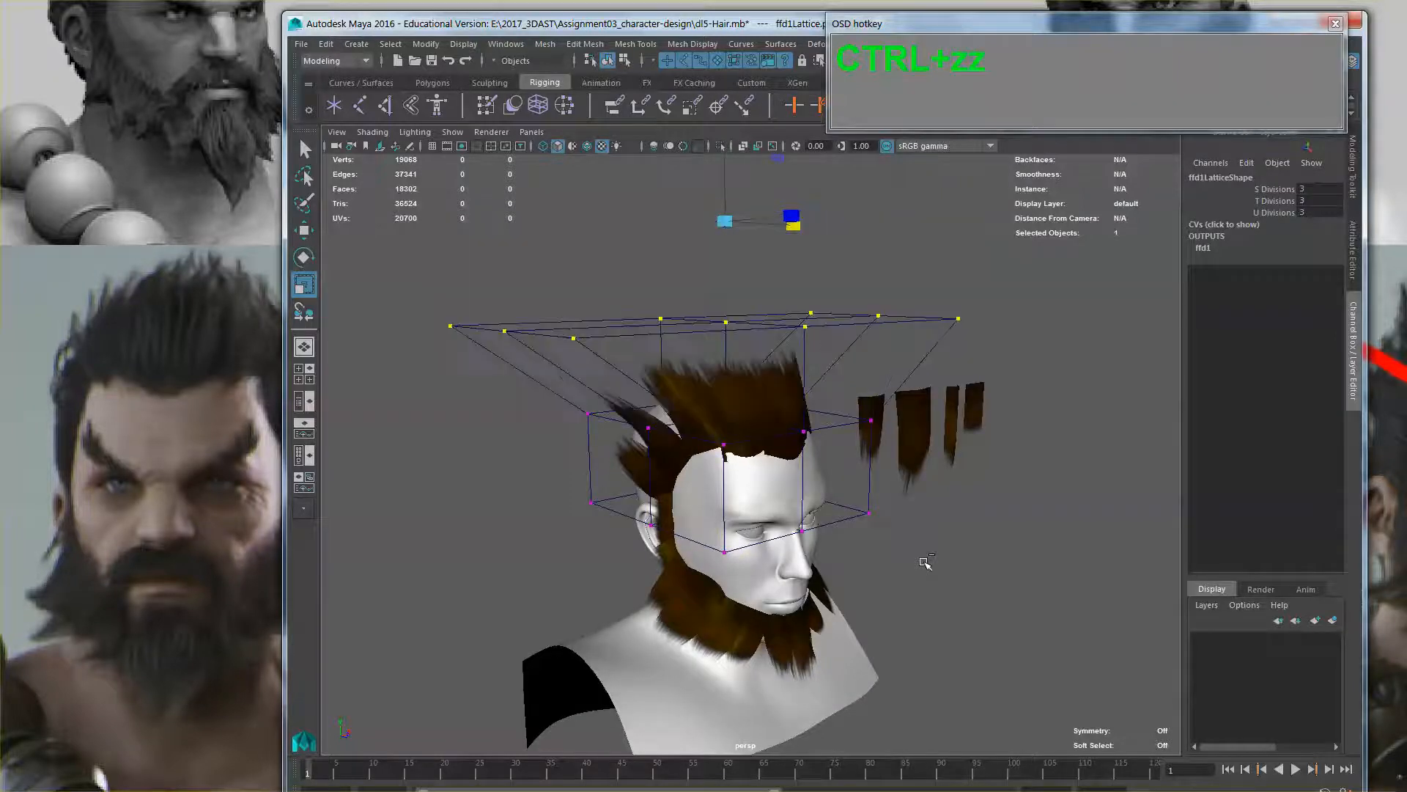
key(ctrl+z)
key(ctrl+z)
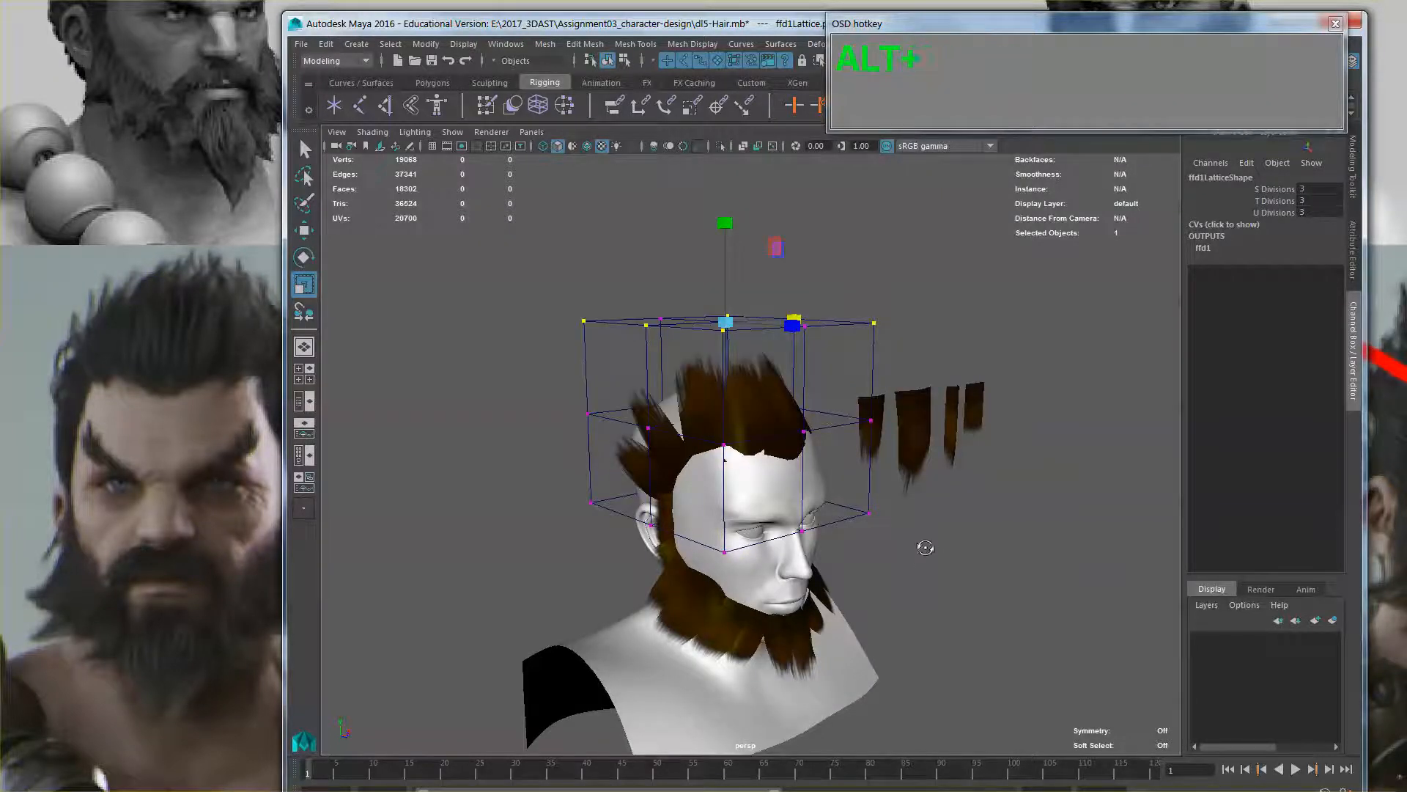
Select all the beard cards on both sides of the jaw, including the centre chin cards
alt+drag(925, 559, 843, 602)
click(817, 585)
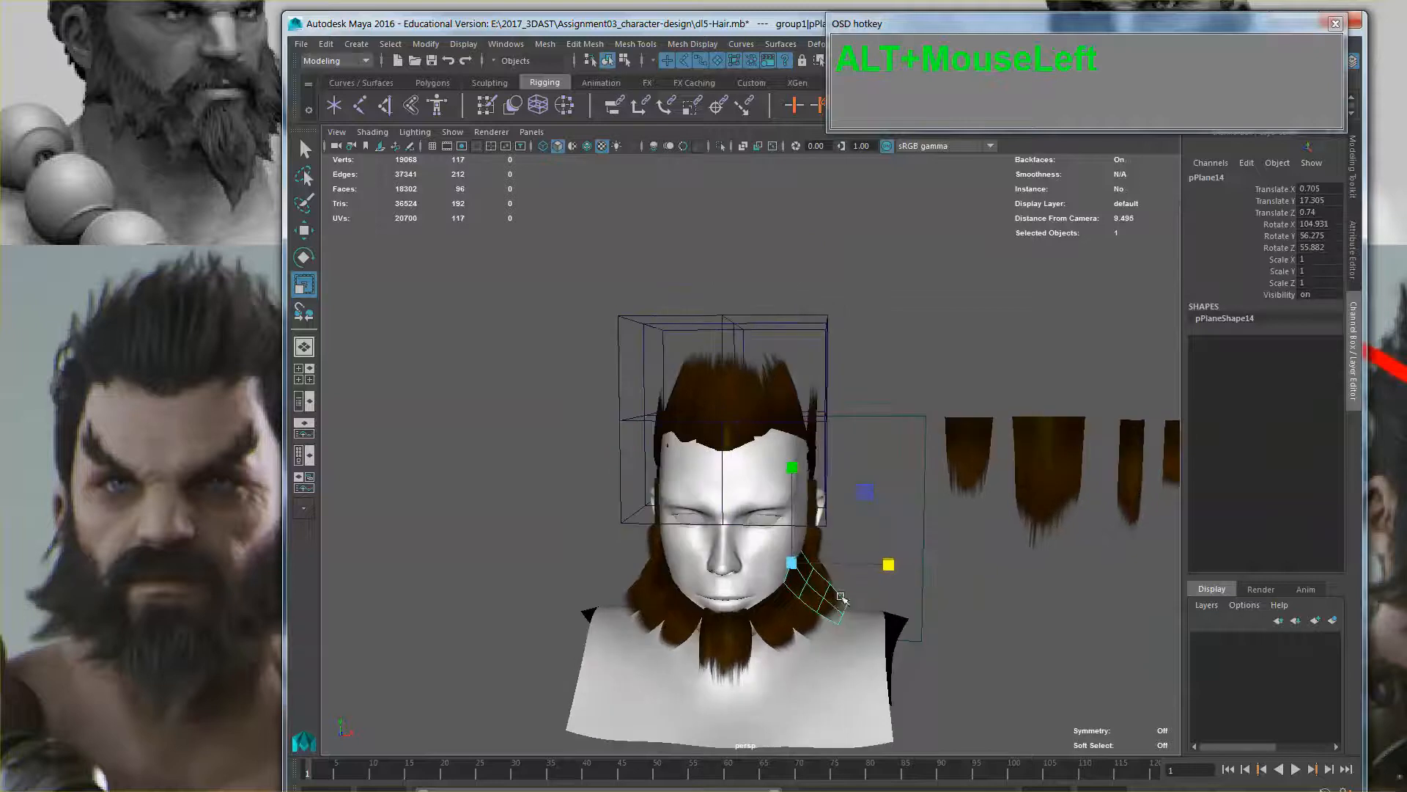
key(q)
shift+click(819, 546)
shift+click(824, 578)
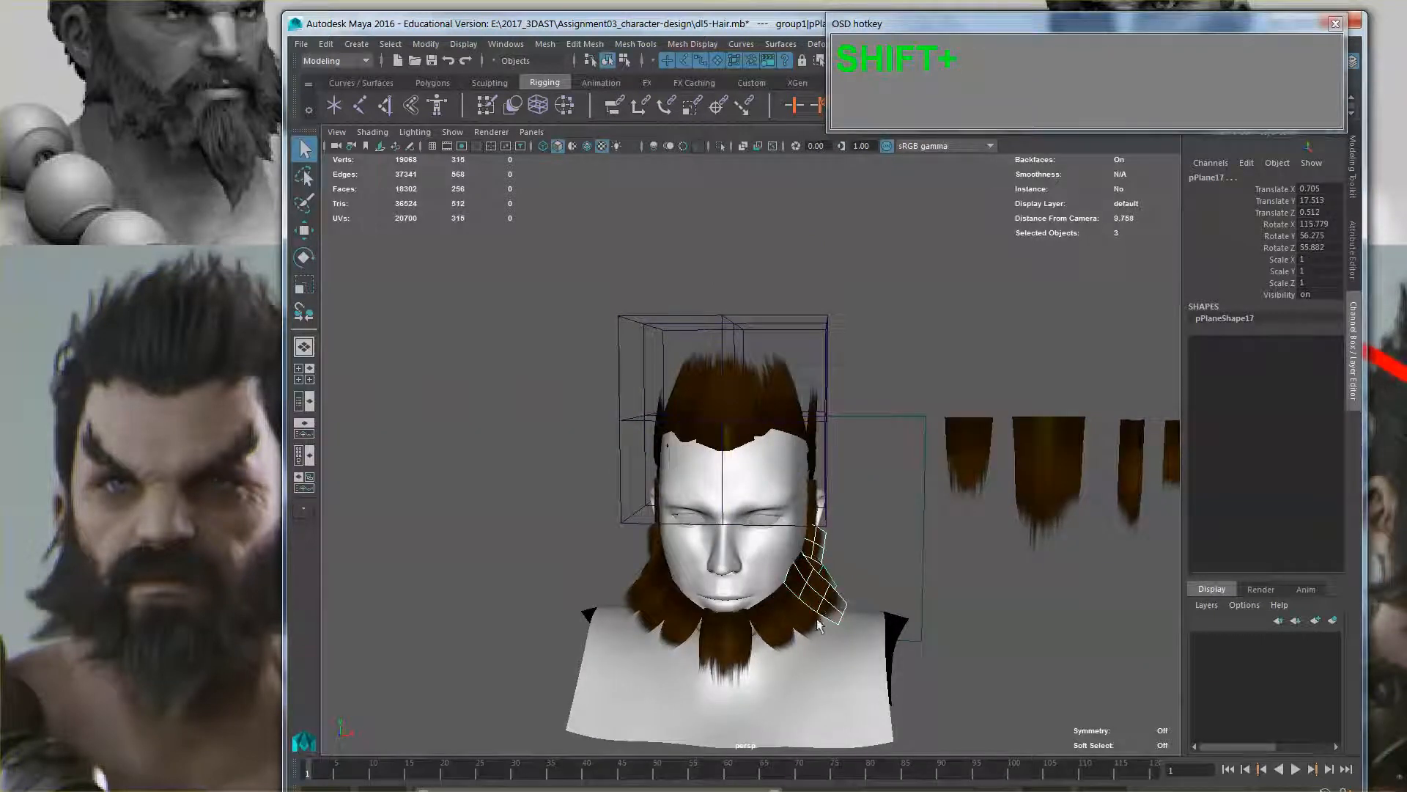
shift+click(782, 639)
shift+click(710, 647)
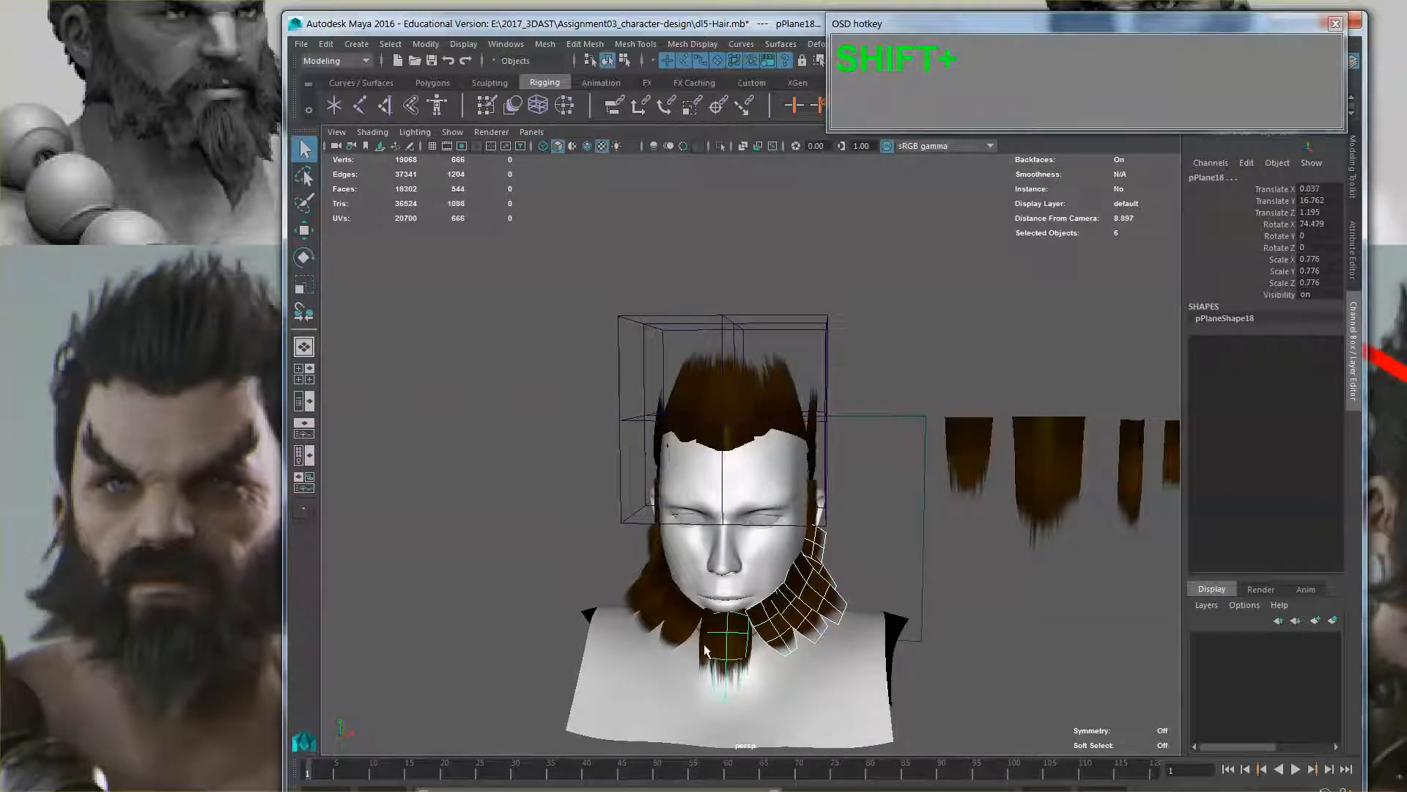
shift+click(749, 664)
shift+click(686, 627)
shift+click(650, 615)
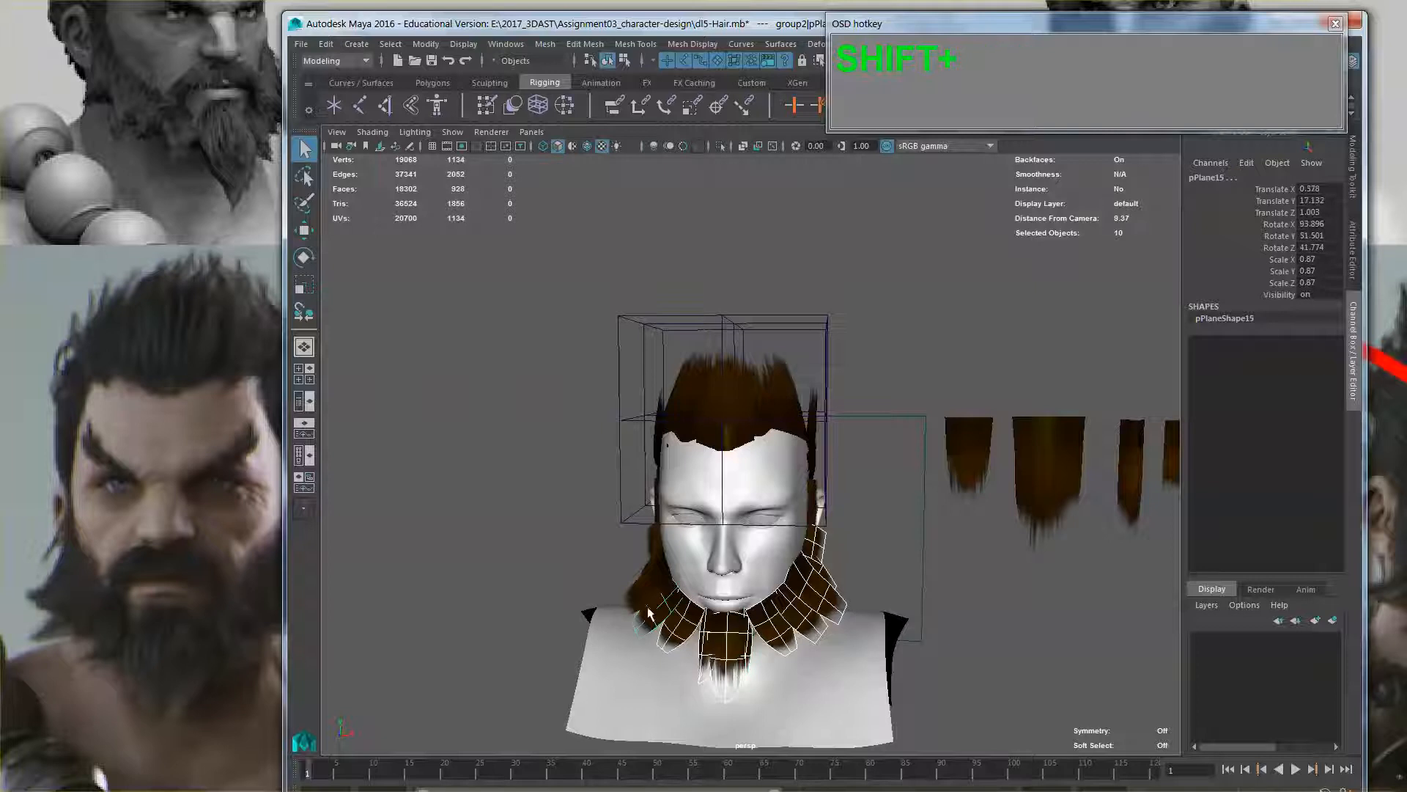
alt+drag(619, 592, 704, 557)
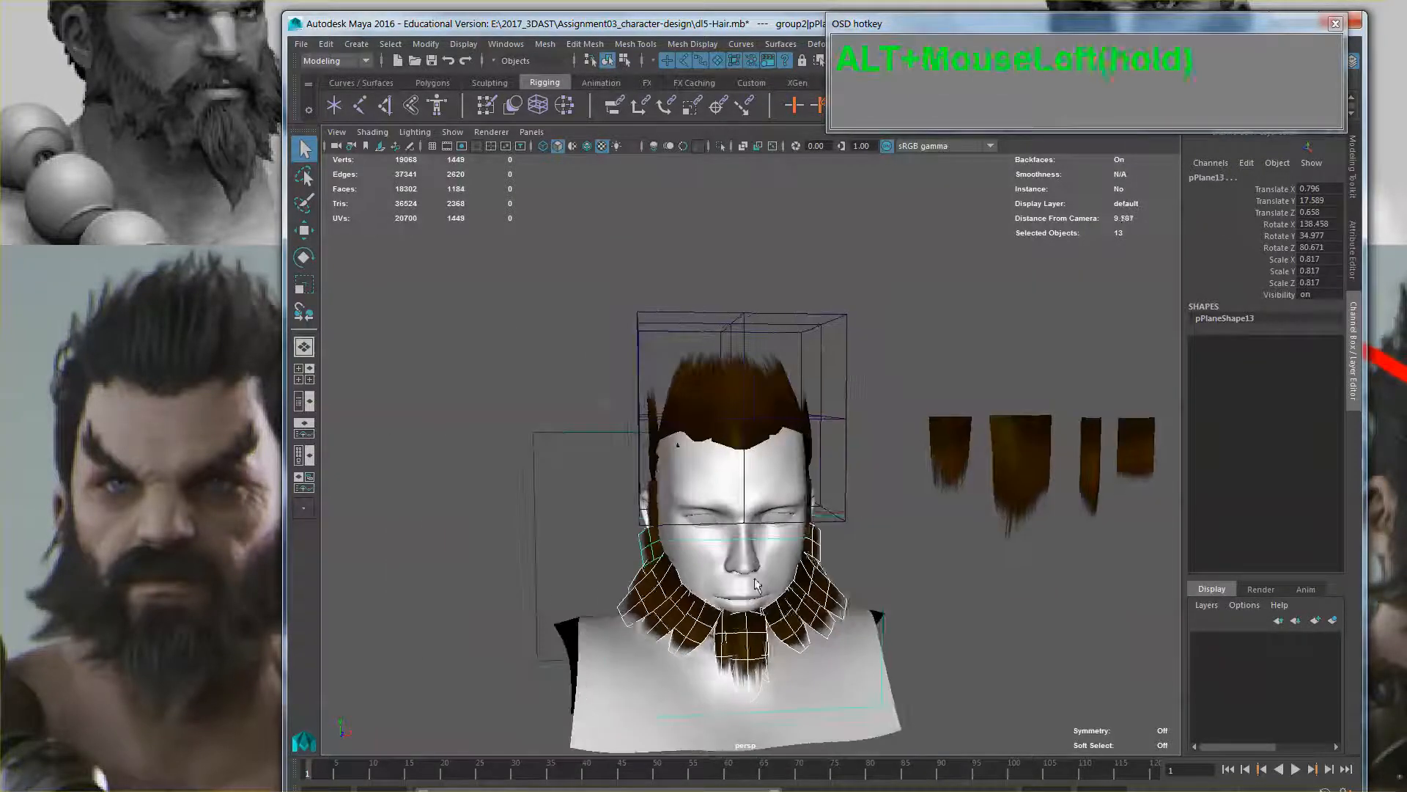
Create a lattice deformer around the beard cards and set its S, T and U divisions to 3 each
key(alt+g)
click(1309, 330)
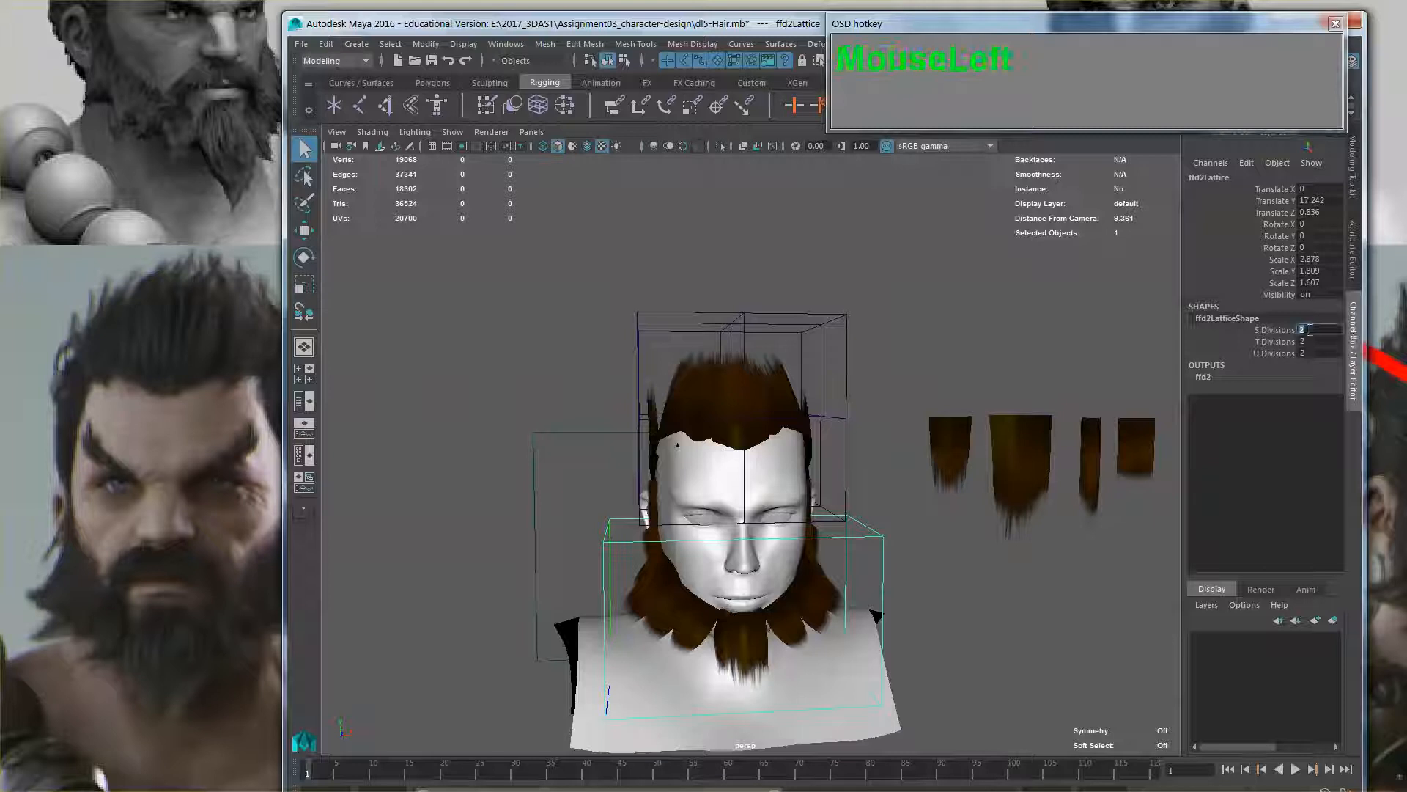
click(1310, 353)
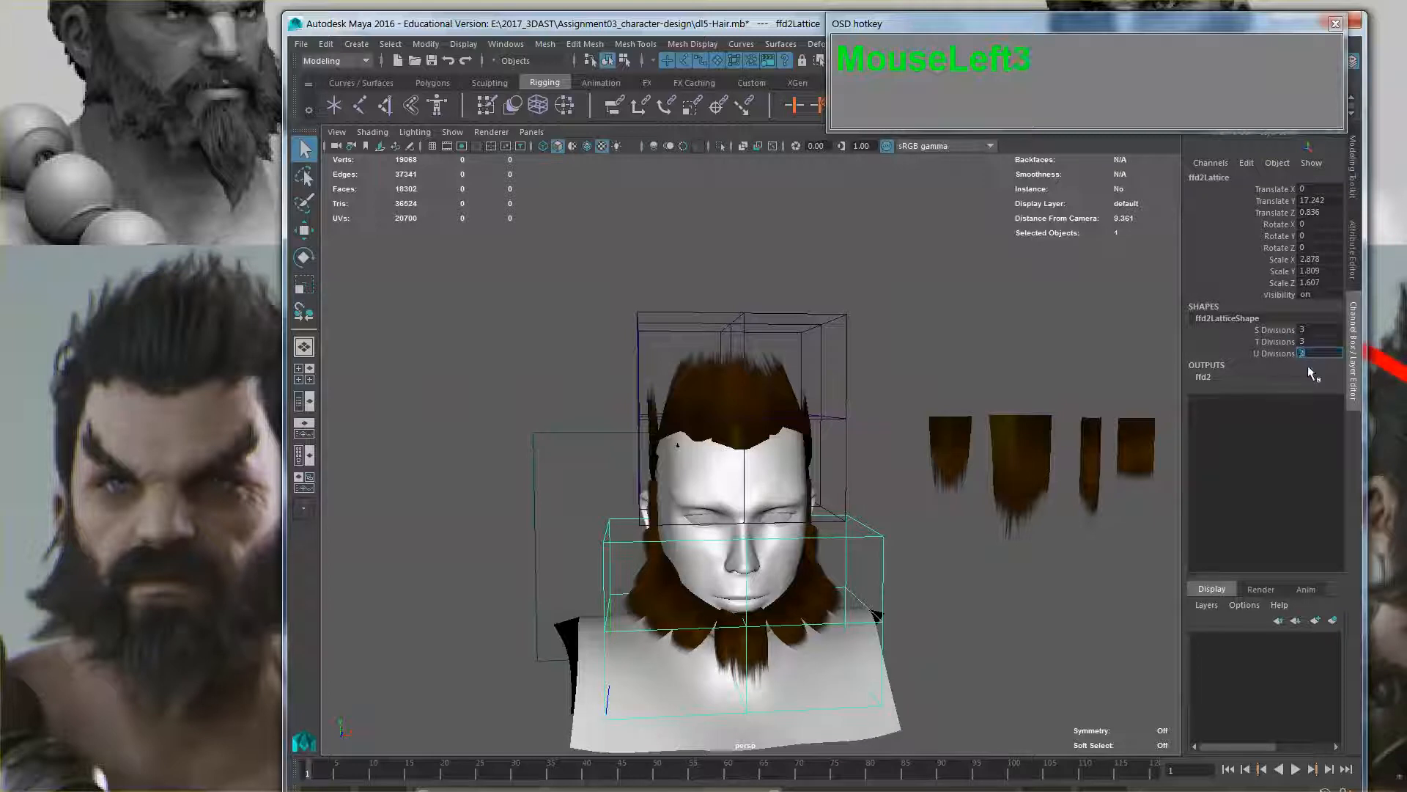
key(Return)
Switch the beard lattice to point editing and pull its lowest front points down to lengthen the beard
alt+drag(926, 568, 865, 513)
right_drag(865, 513, 879, 446)
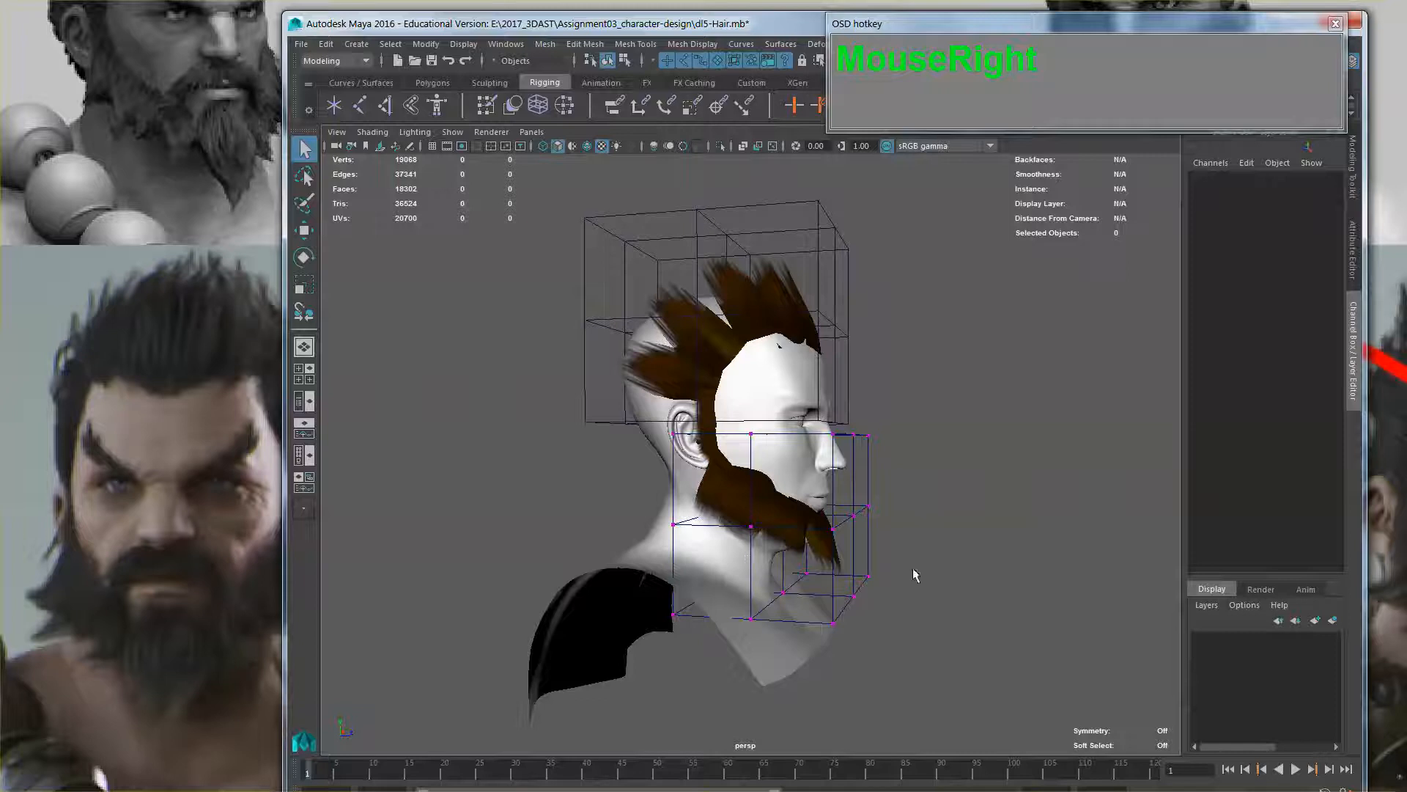
drag(921, 555, 743, 700)
key(w)
alt+drag(865, 554, 692, 566)
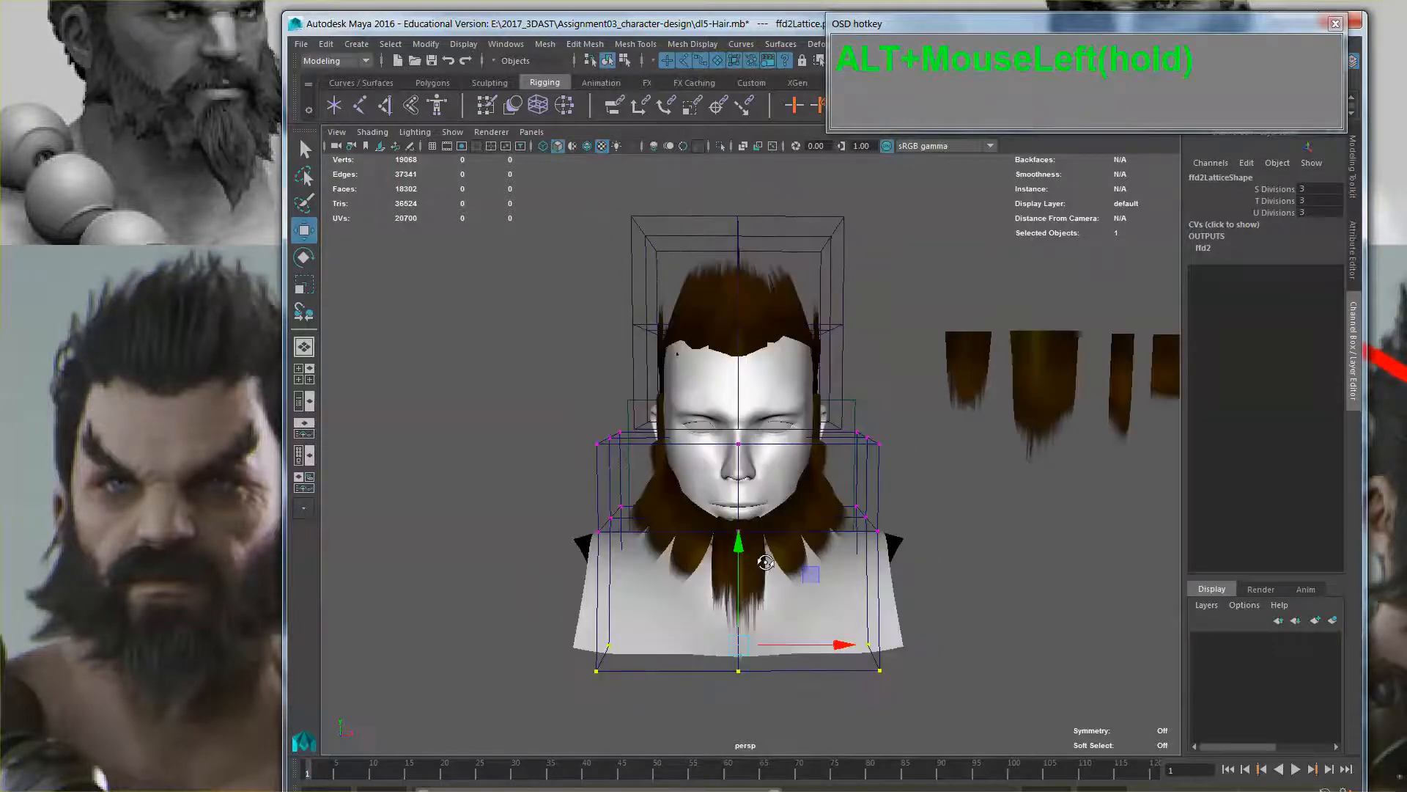
Spread the outer middle-layer points of the beard lattice sideways to widen the beard at the jaw
mouse_move(595, 502)
alt+mouse_down()
mouse_move(623, 528)
mouse_move(588, 495)
alt+mouse_up()
alt+drag(846, 524, 849, 495)
alt+drag(784, 524, 828, 522)
key(r)
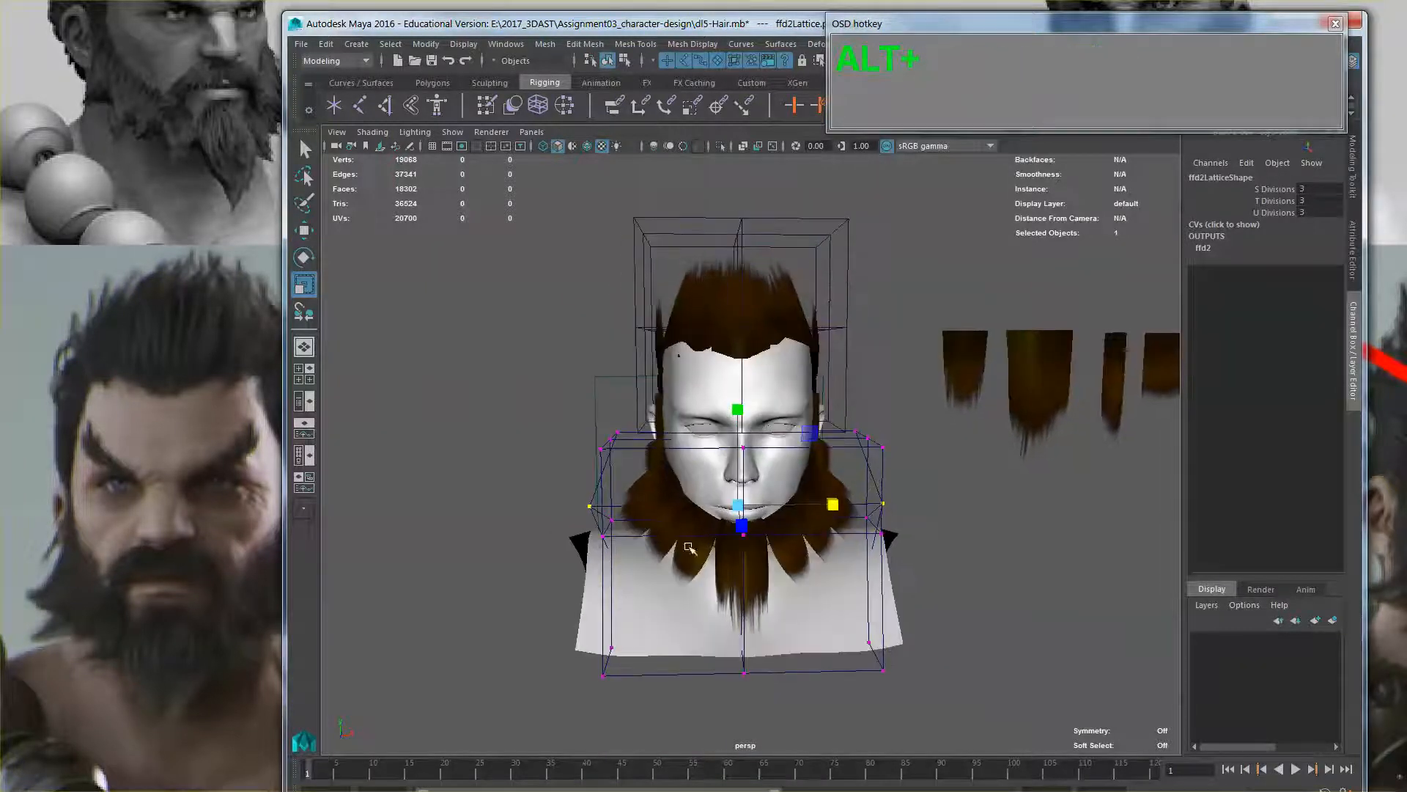
Pull the beard lattice's remaining middle-layer side points inward to narrow the beard around the neck
key(w)
alt+drag(631, 557, 610, 499)
shift+drag(858, 546, 815, 525)
key(r)
alt+drag(815, 524, 869, 342)
key(w)
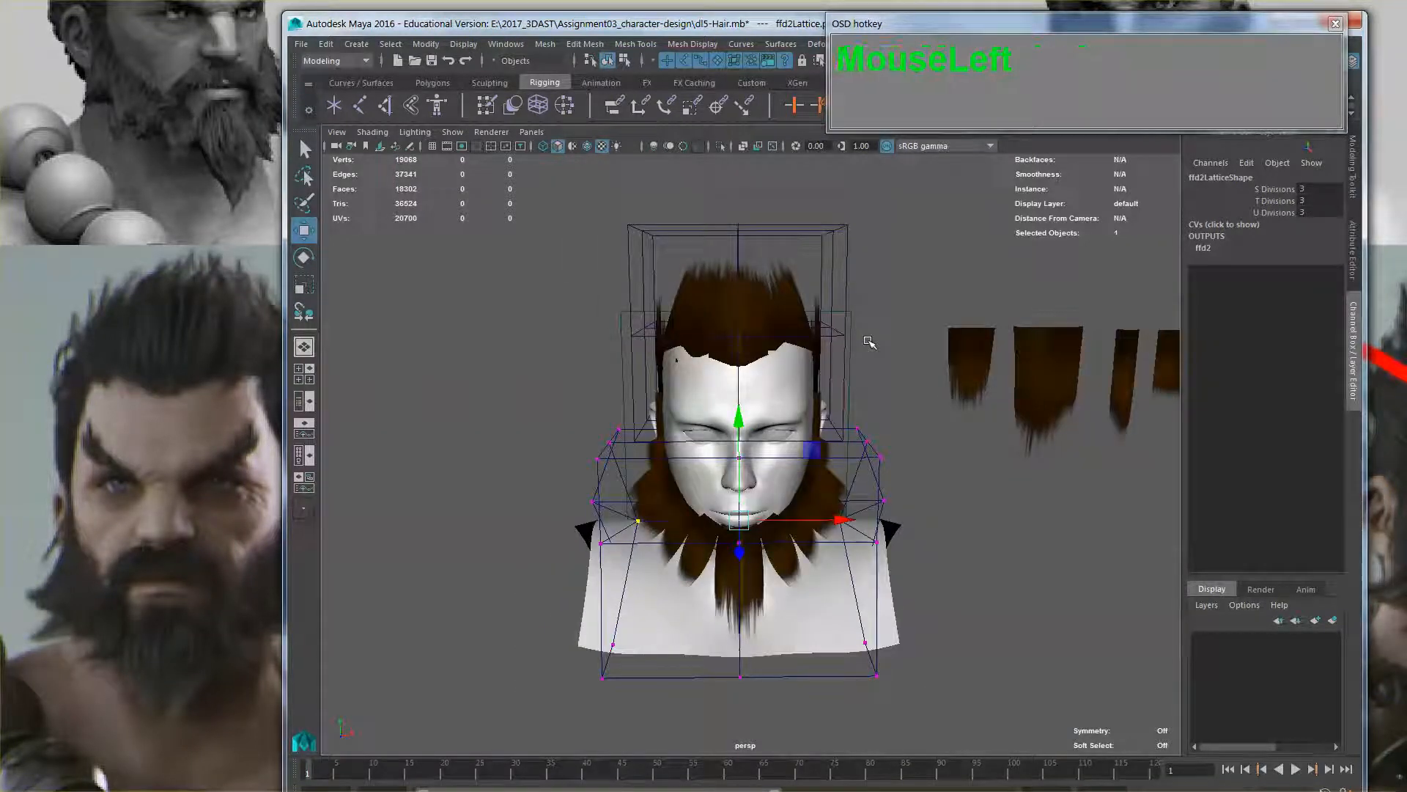
Clear the selection and delete all construction history in the scene
click(869, 342)
click(355, 44)
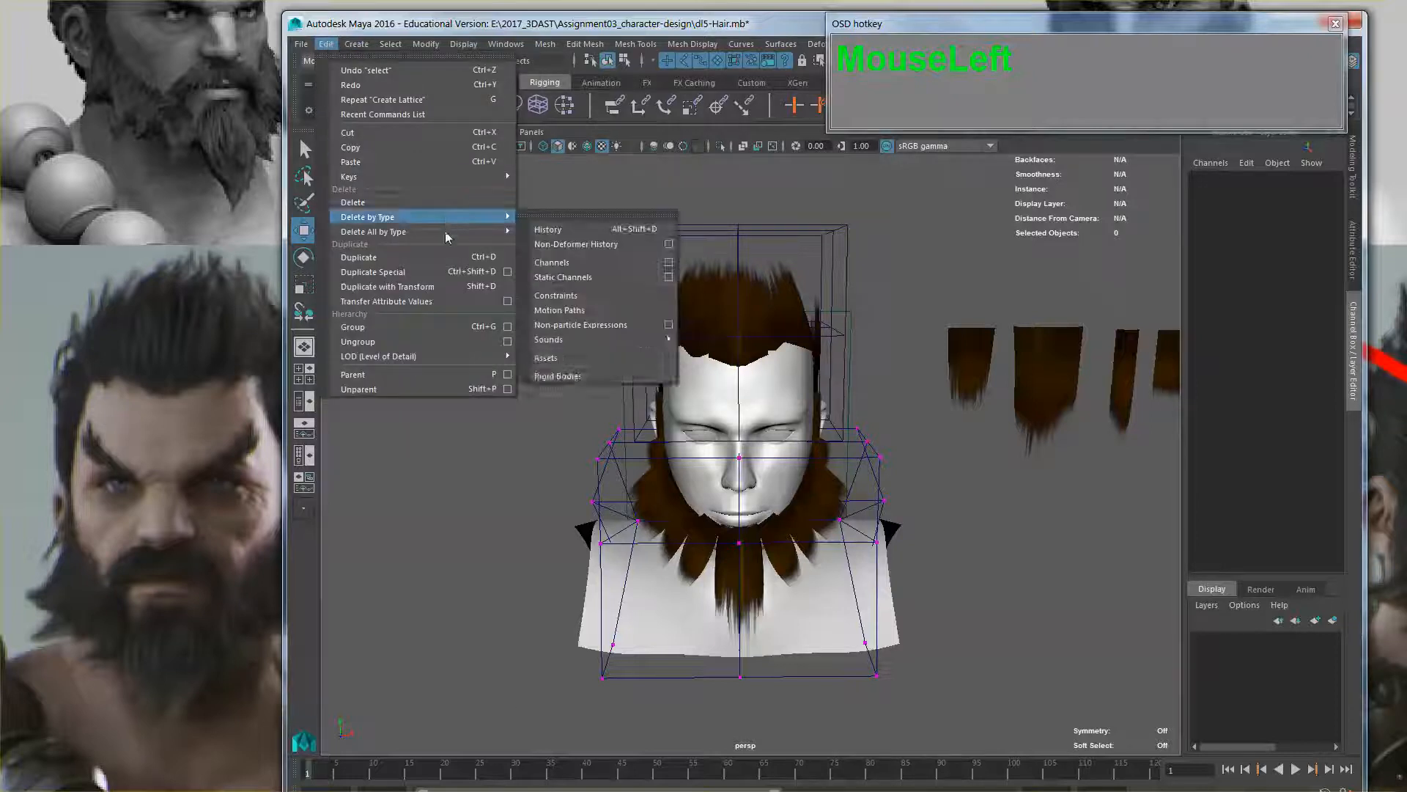
mouse_move(441, 235)
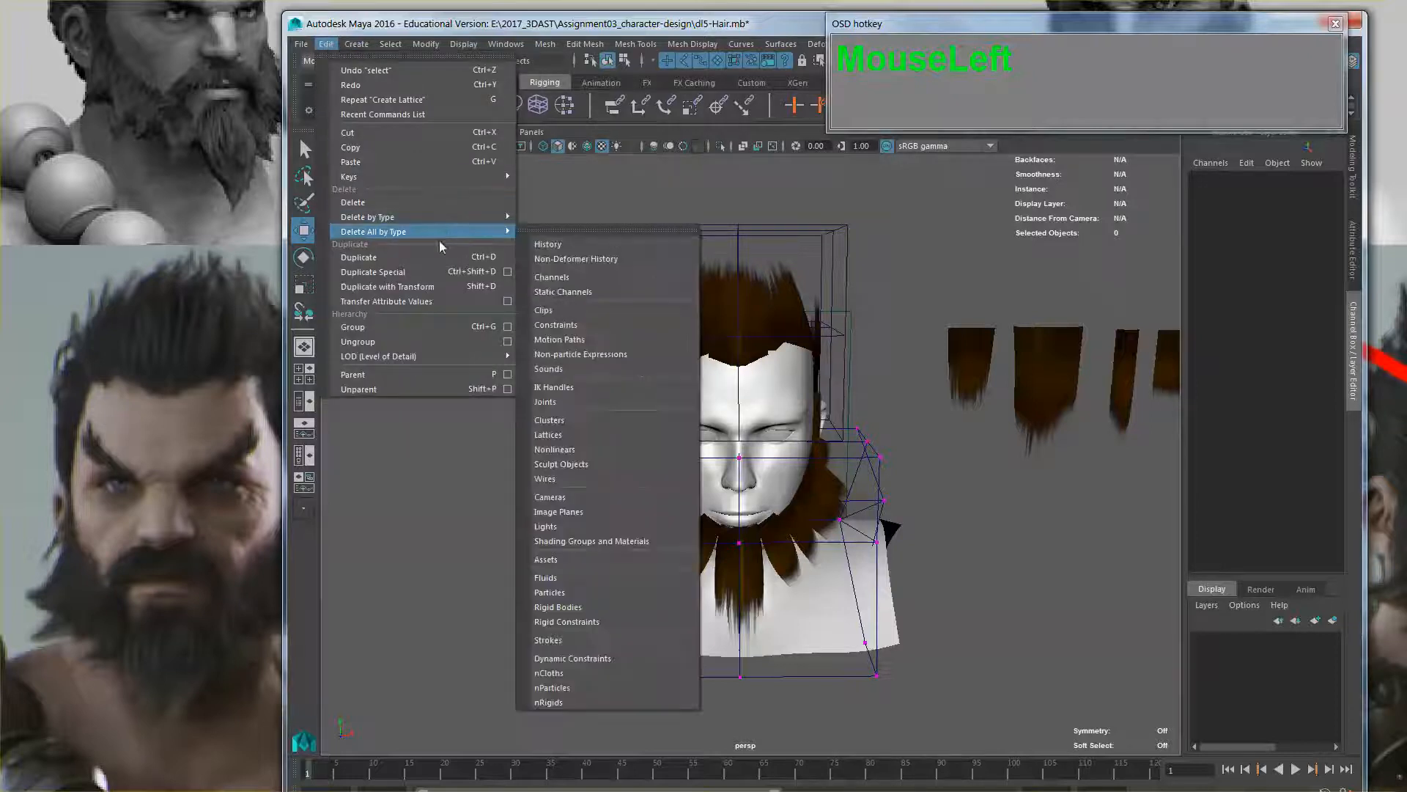
click(566, 244)
Move a corner vertex of the hair card beside the centre card to refine the front hairline
mouse_move(744, 298)
alt+mouse_down()
mouse_move(673, 320)
mouse_move(801, 336)
mouse_move(644, 345)
mouse_move(831, 350)
mouse_move(744, 321)
alt+mouse_up()
click(745, 321)
scroll(733, 319, up, 3)
alt+middle_drag(681, 311, 693, 351)
scroll(693, 350, up, 2)
alt+drag(694, 352, 661, 315)
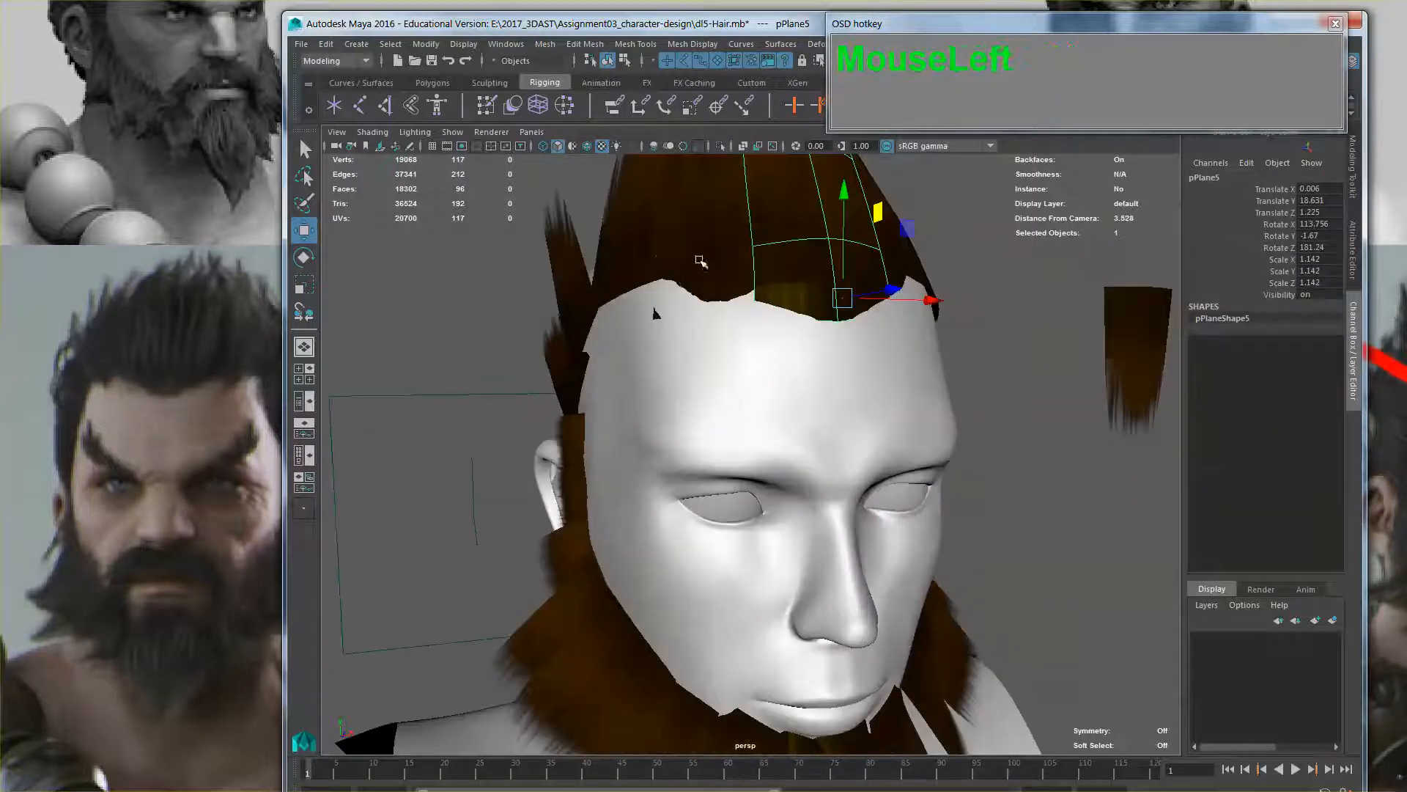
click(678, 313)
right_drag(678, 314, 640, 313)
key(ctrl+z)
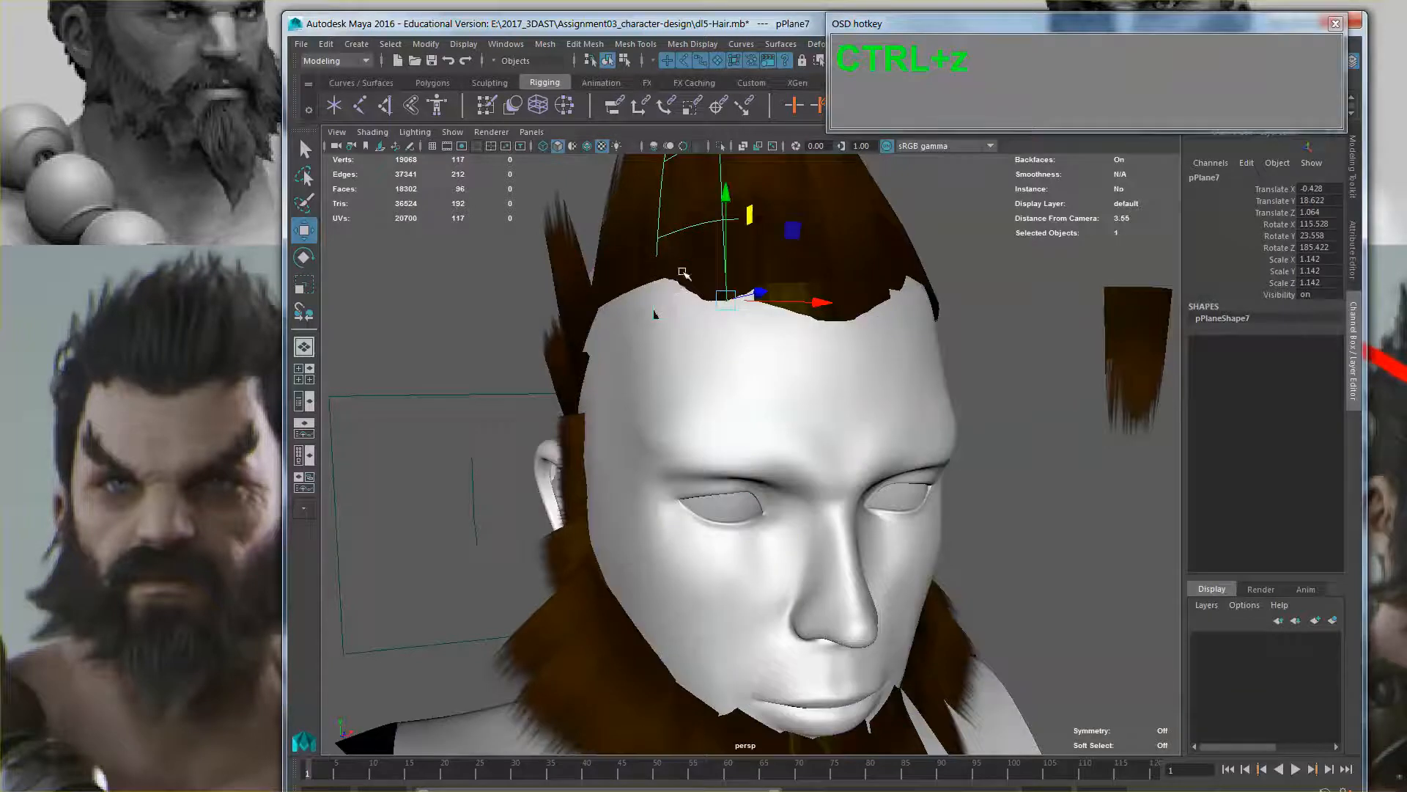
right_drag(654, 221, 642, 223)
drag(639, 299, 719, 323)
alt+drag(842, 319, 810, 345)
alt+right_drag(811, 345, 743, 256)
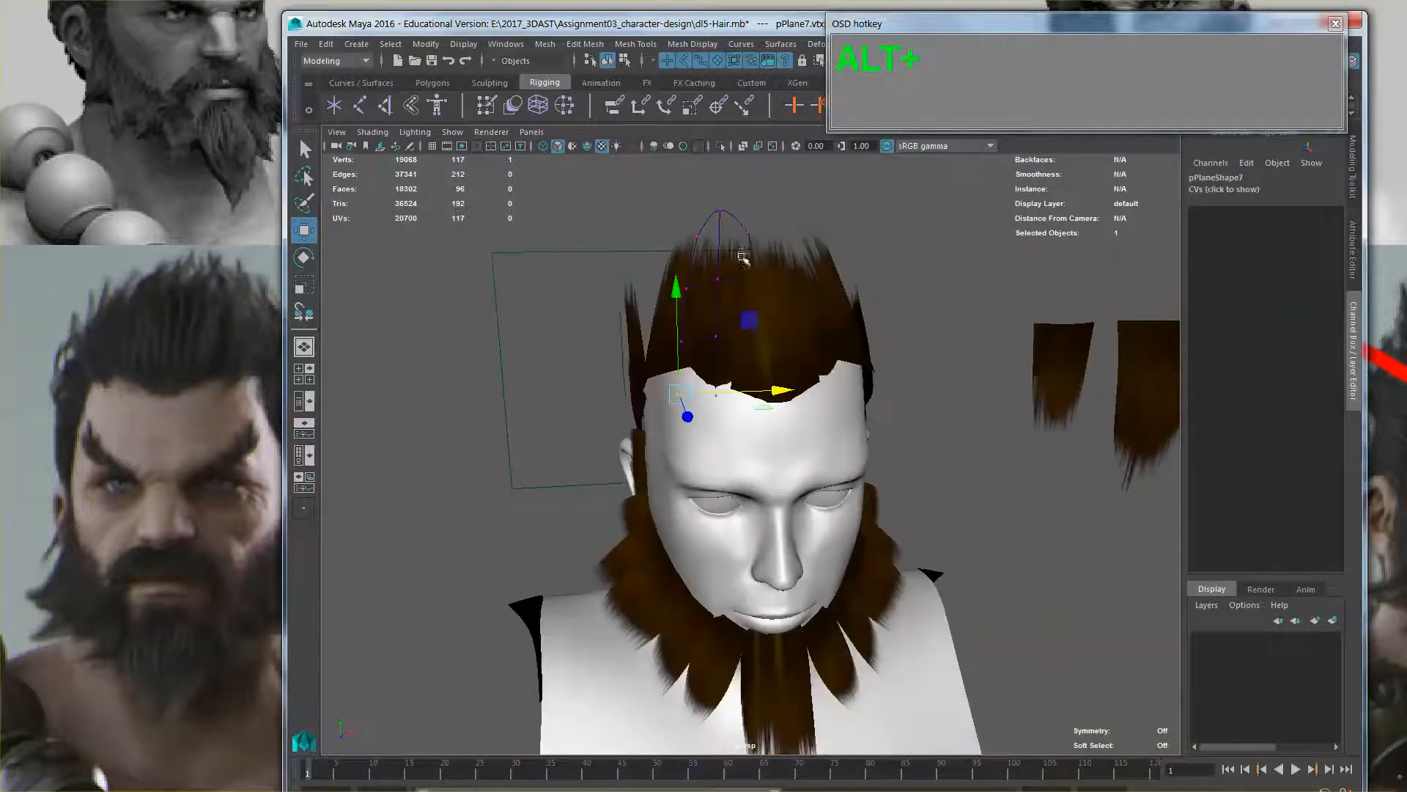
Select the wide beard card at the side of the jaw for shaping
click(793, 307)
alt+middle_drag(796, 314, 795, 210)
alt+right_drag(794, 211, 846, 275)
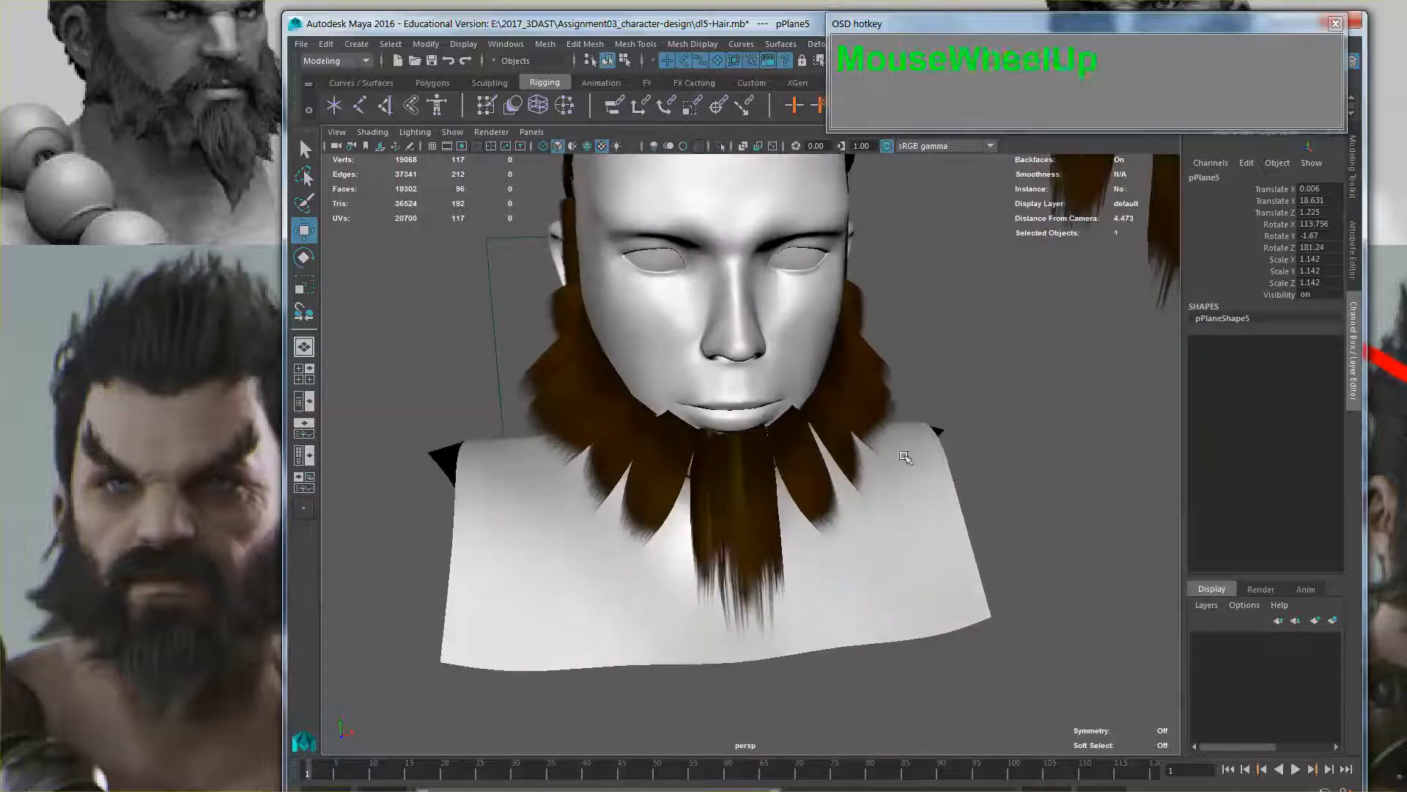
click(906, 413)
alt+right_drag(909, 416, 857, 381)
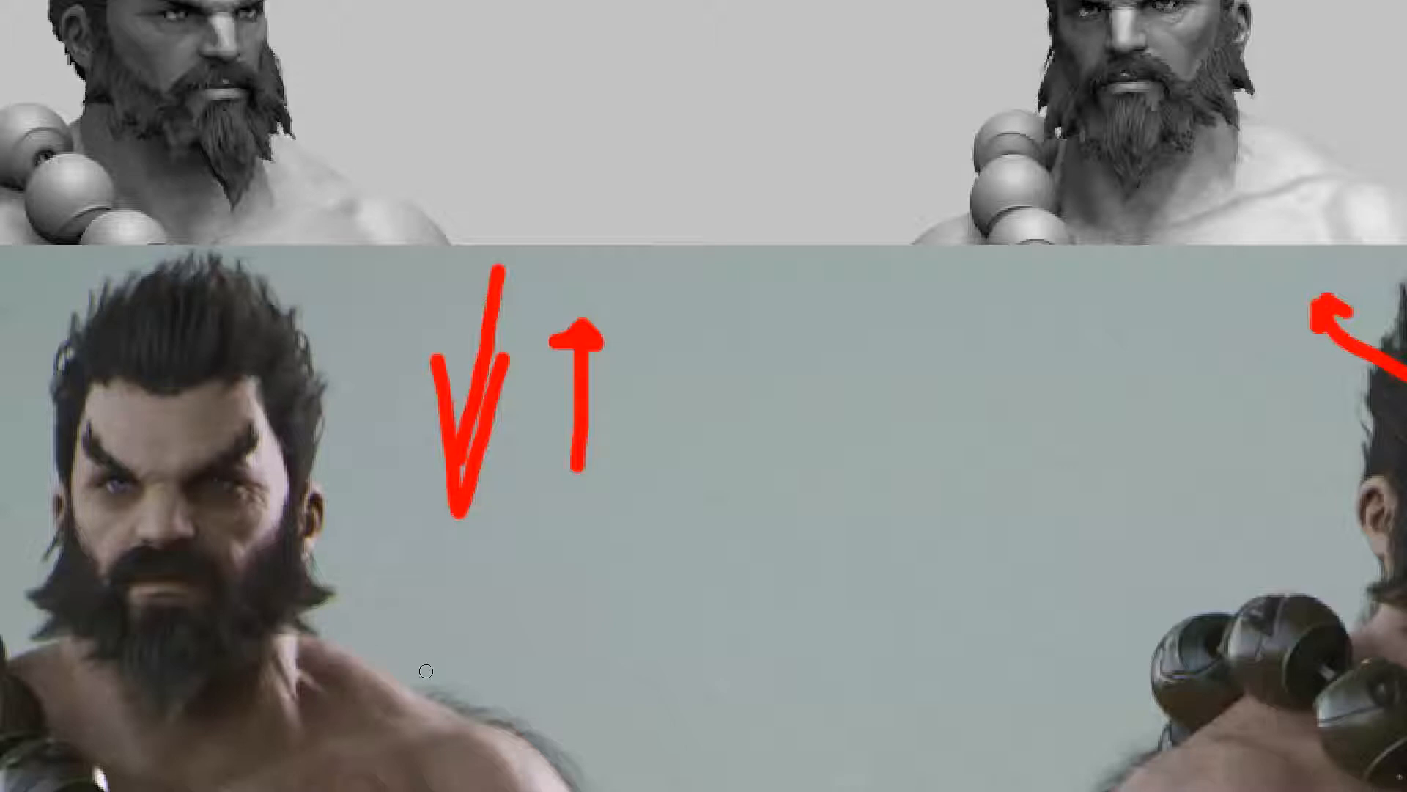
Try marking the flared side of the beard on the reference image, undo the strokes and return to Maya
mouse_move(368, 625)
mouse_down()
mouse_move(377, 562)
mouse_move(446, 600)
mouse_move(333, 639)
mouse_move(269, 576)
mouse_up()
key(ctrl+z)
key(ctrl+z)
key(ctrl+z)
key(alt+Tab)
key(alt+Tab)
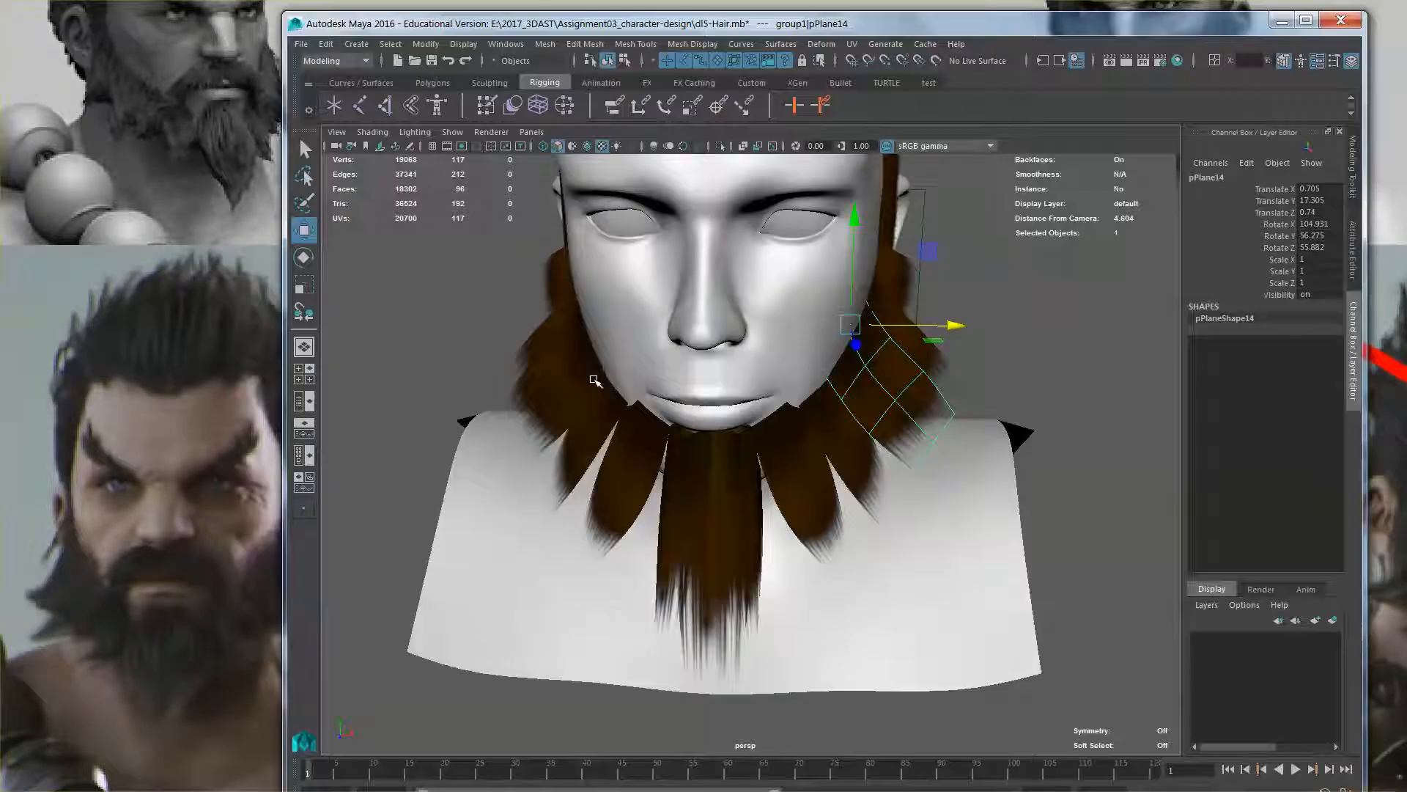
Enter vertex editing on the side beard card and scale the row of vertices just above its tip
alt+drag(938, 502, 873, 503)
right_drag(873, 502, 837, 456)
alt+drag(836, 455, 917, 519)
key(r)
drag(890, 469, 815, 498)
alt+drag(815, 498, 885, 500)
drag(844, 453, 870, 458)
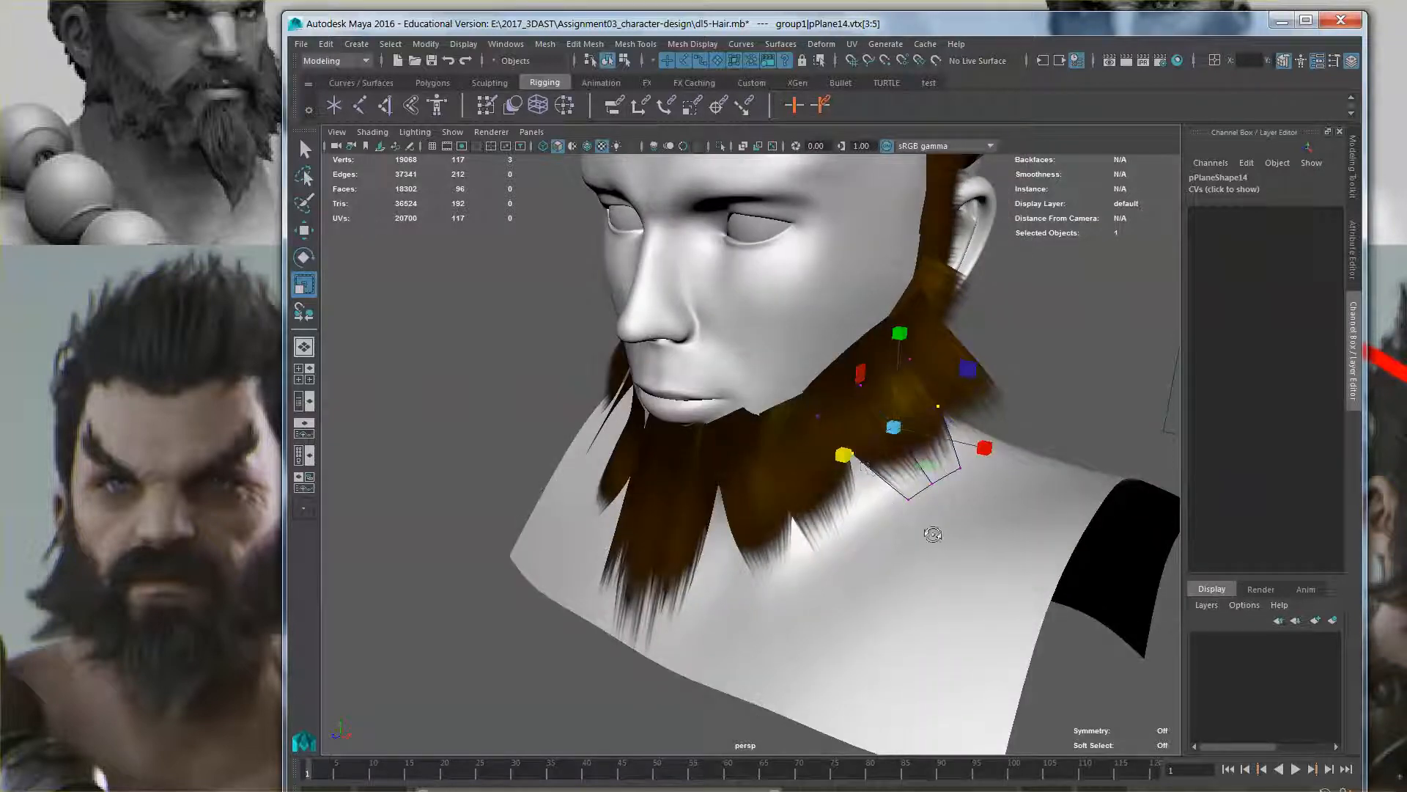
alt+drag(933, 535, 887, 498)
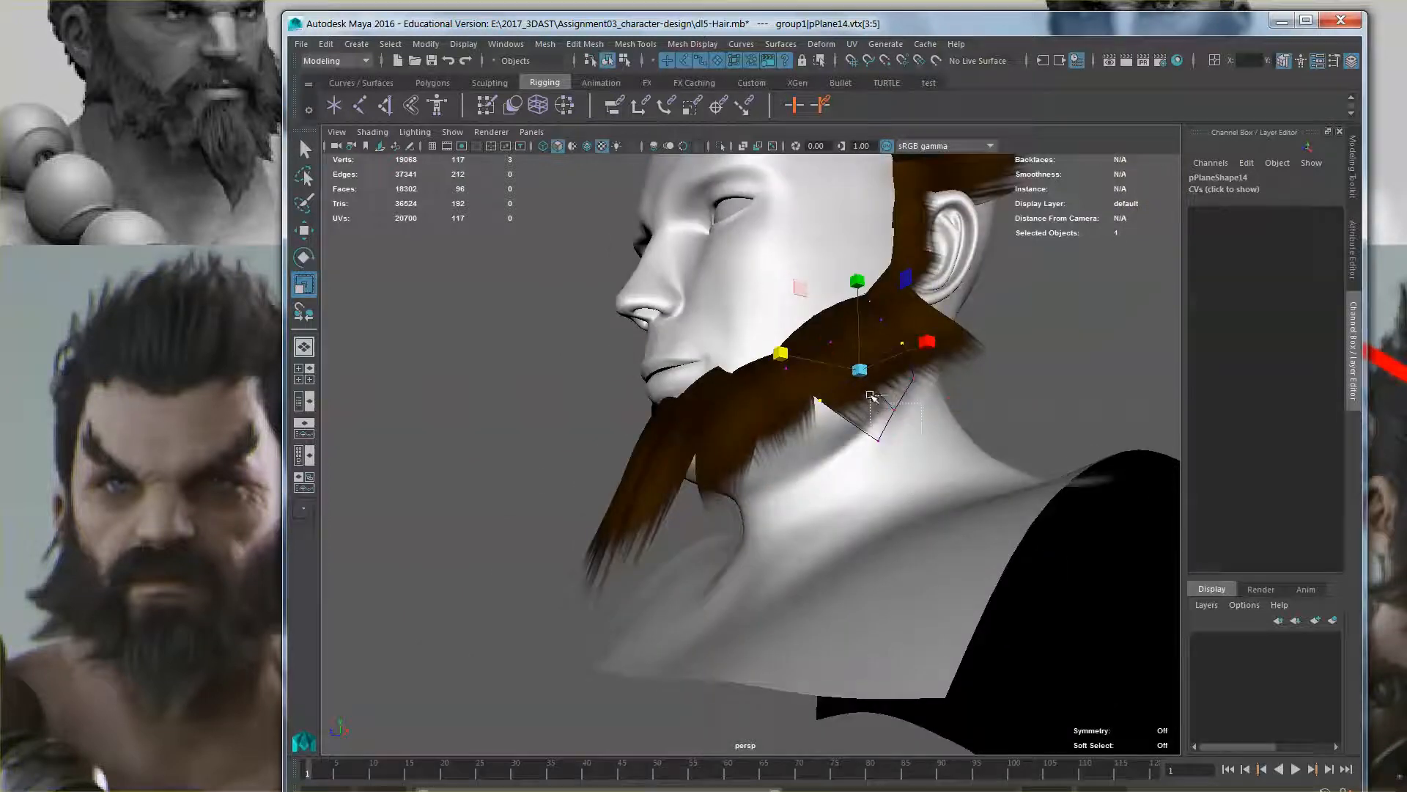
Rotate the tip row of vertices on the side beard card to redirect the end of the hair
drag(870, 396, 876, 399)
key(e)
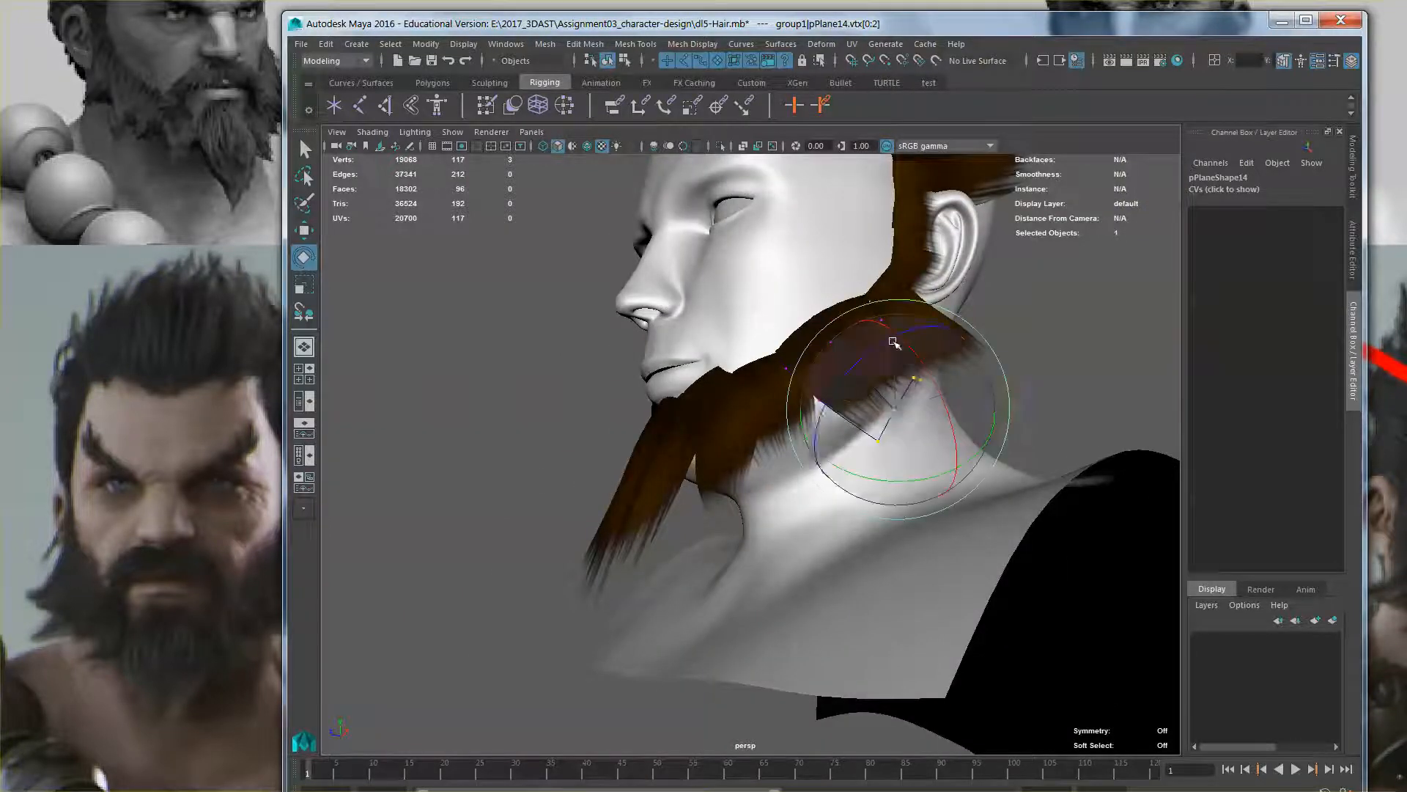
drag(891, 340, 997, 452)
key(r)
key(w)
Enter vertex editing on the beard card between the side of the jaw and the chin, and scale its tip row of vertices
click(865, 470)
alt+drag(884, 469, 852, 462)
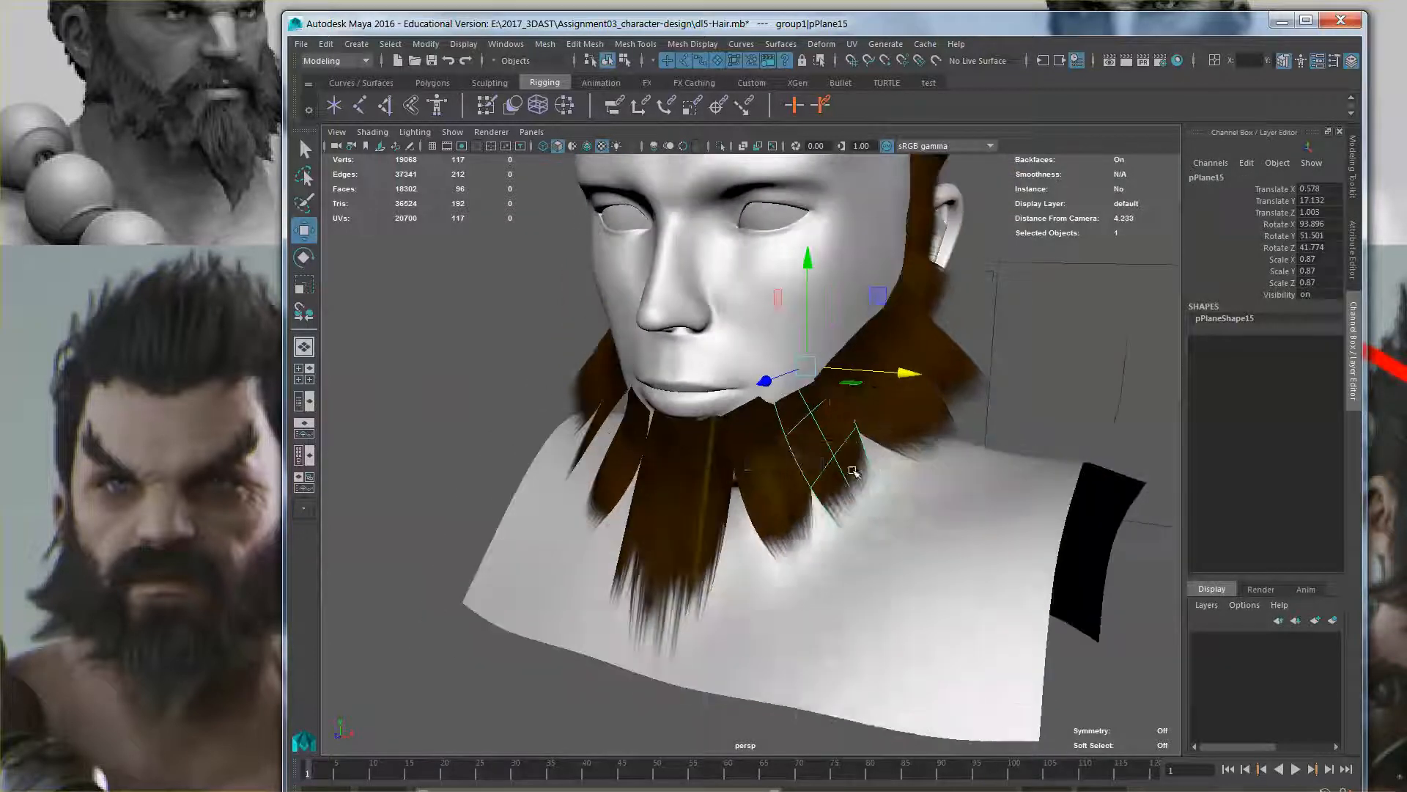
right_drag(851, 444, 791, 443)
drag(826, 477, 916, 568)
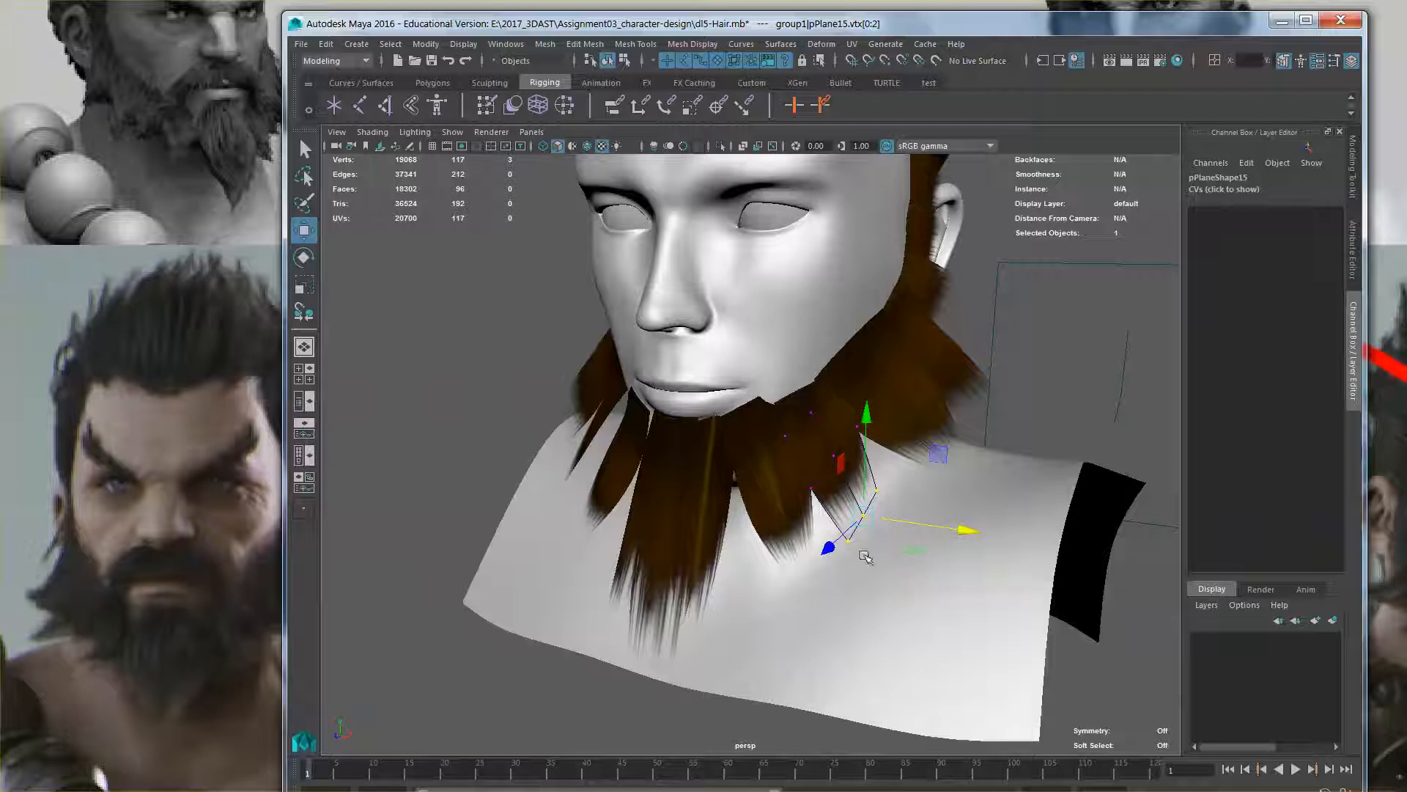
key(r)
drag(864, 516, 820, 562)
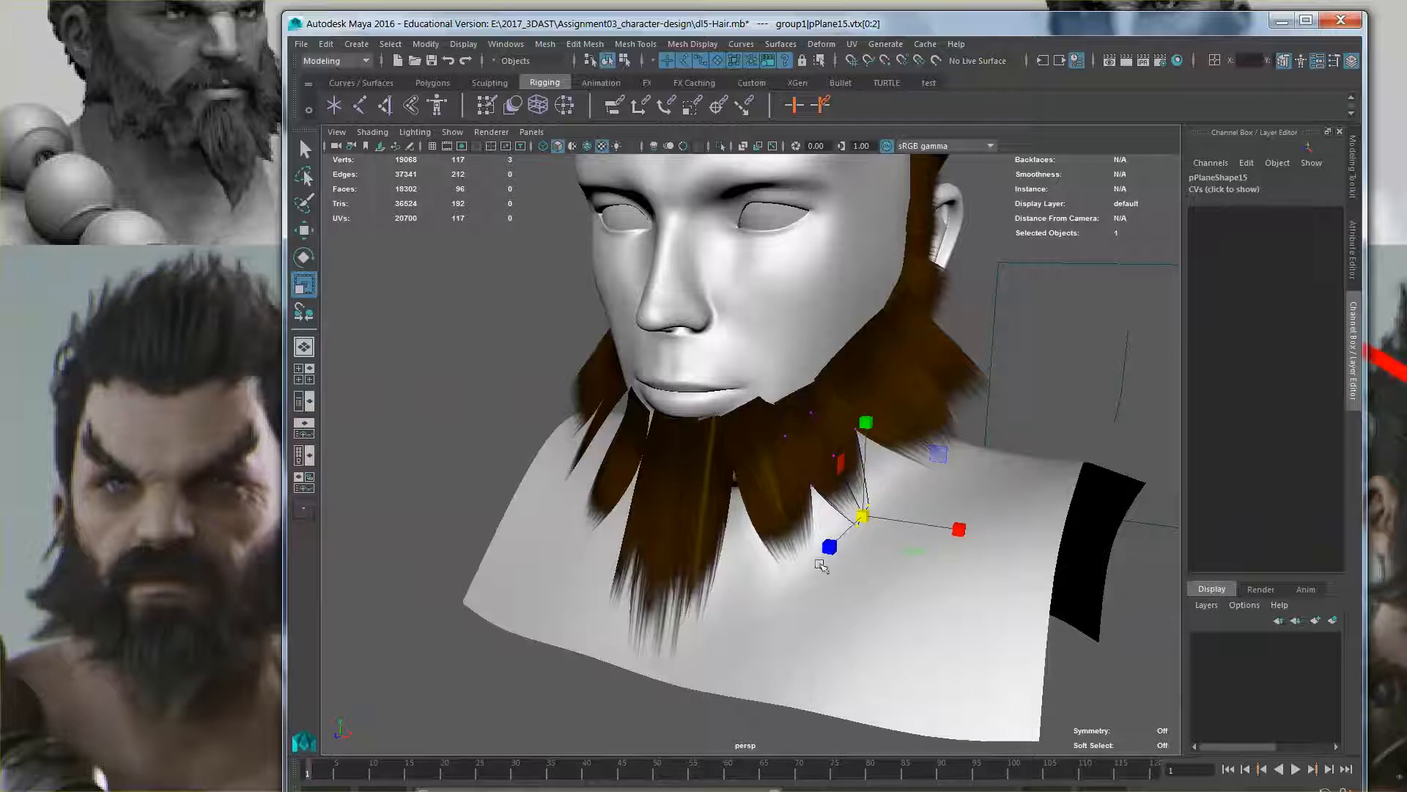
Select the tip vertices of the neighbouring beard card beside the chin, and select the central chin card
click(772, 524)
right_drag(785, 511, 738, 487)
drag(770, 590, 832, 525)
click(702, 564)
Examine the hair and beard cards from the front, from both sides and from beneath the chin
scroll(779, 568, down, 5)
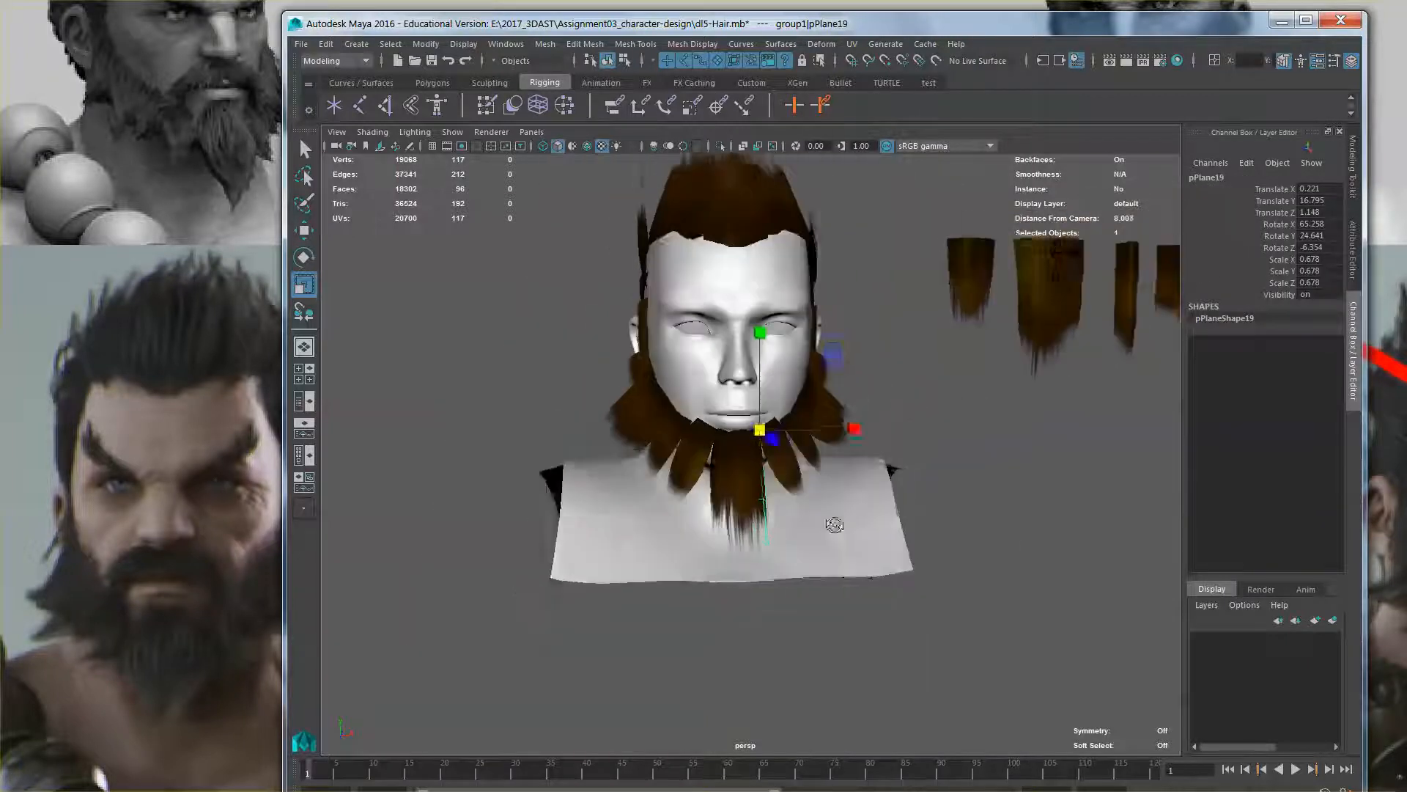
alt+middle_drag(833, 525, 866, 585)
alt+drag(866, 585, 846, 596)
right_drag(786, 321, 840, 325)
scroll(840, 325, down, 3)
alt+drag(840, 325, 857, 403)
scroll(858, 403, up, 6)
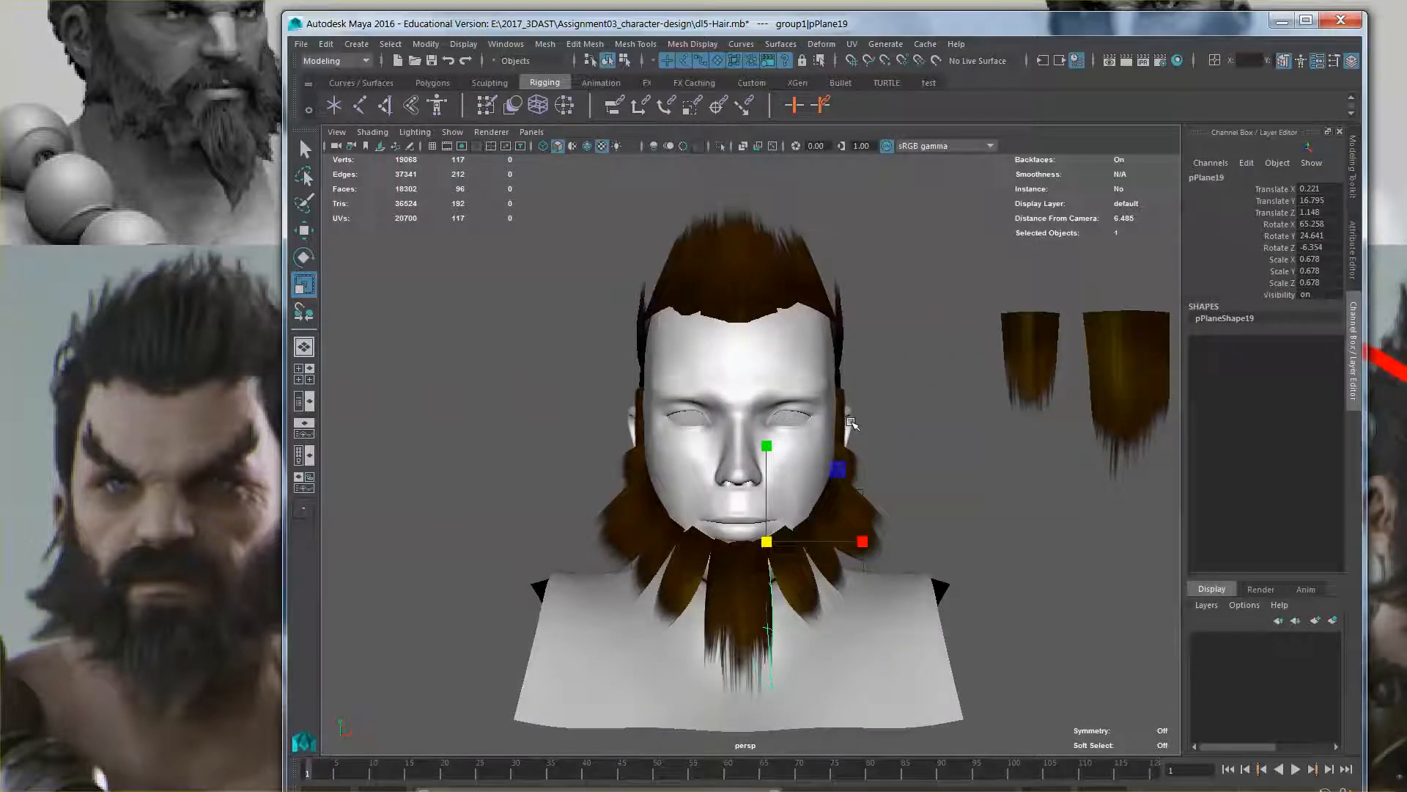
alt+drag(938, 456, 911, 474)
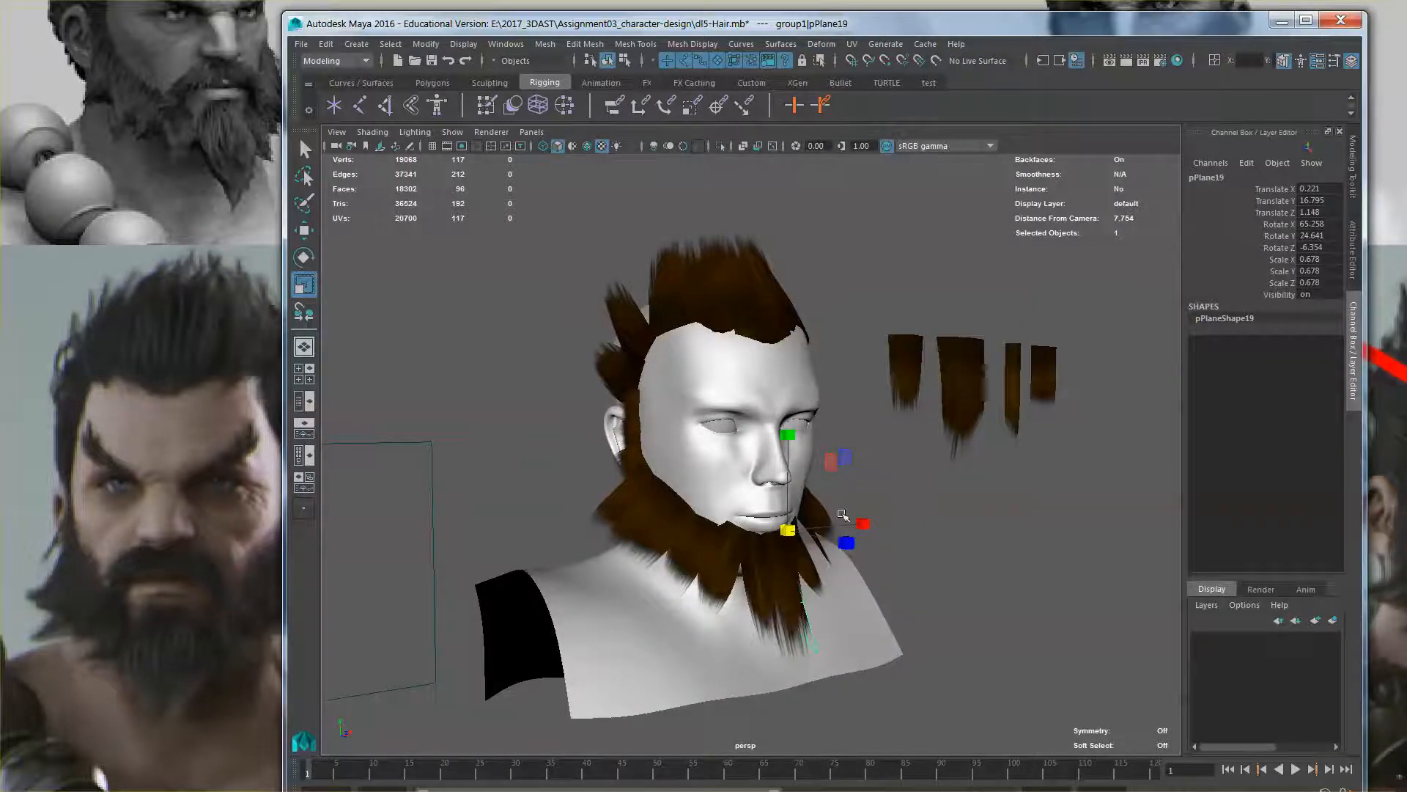
alt+drag(842, 515, 765, 520)
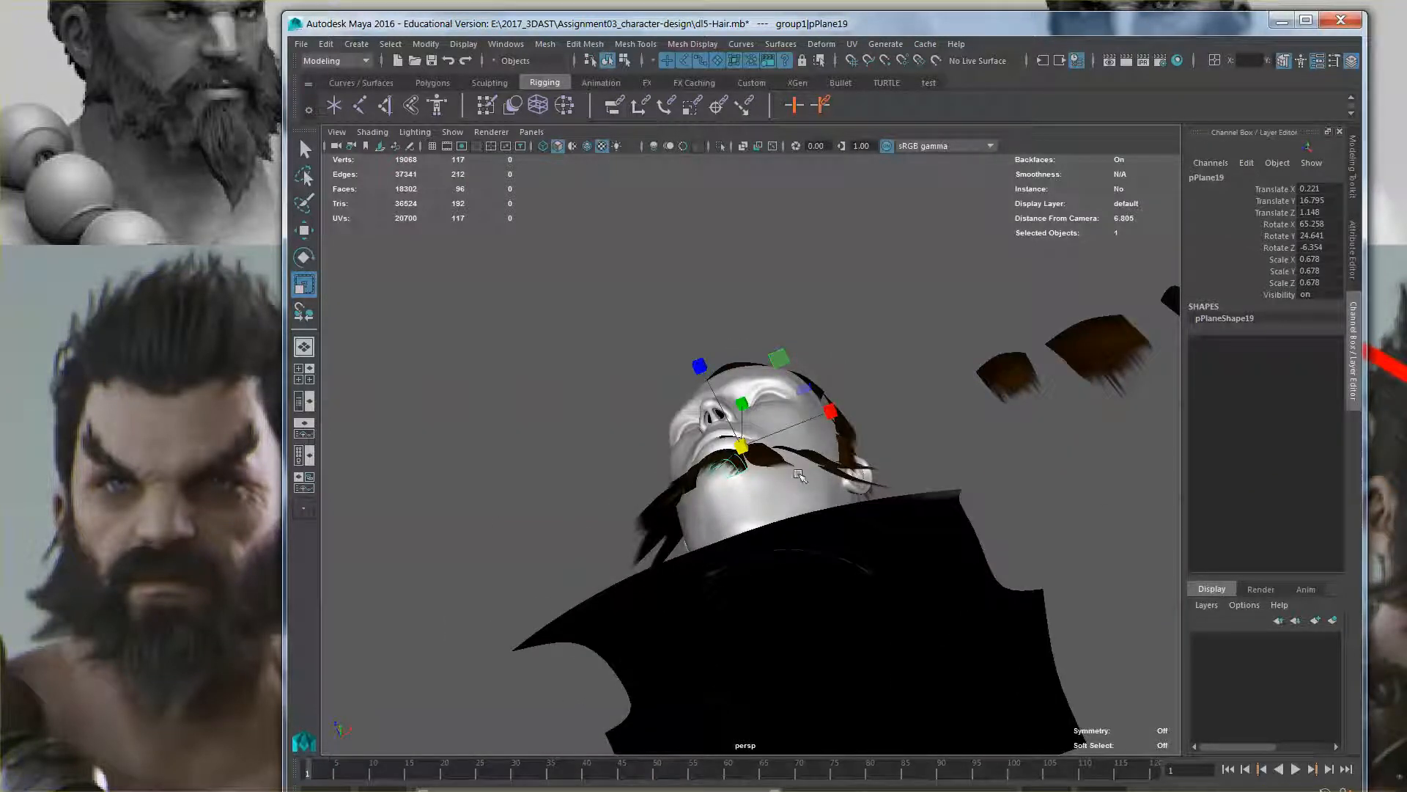
alt+right_drag(806, 464, 896, 631)
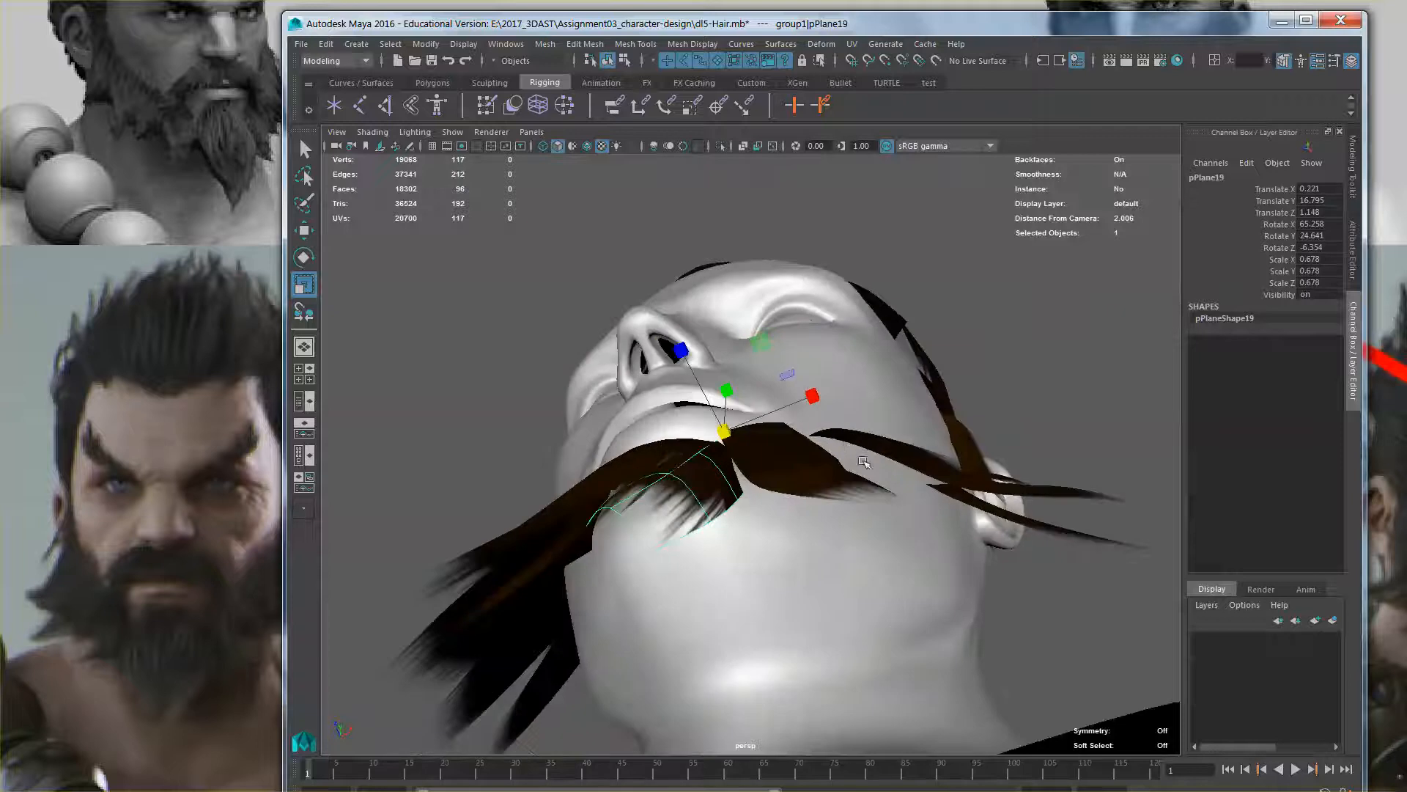
alt+right_drag(917, 539, 874, 440)
alt+drag(880, 506, 870, 593)
alt+right_drag(870, 594, 840, 523)
alt+drag(841, 523, 846, 588)
alt+drag(710, 549, 1035, 459)
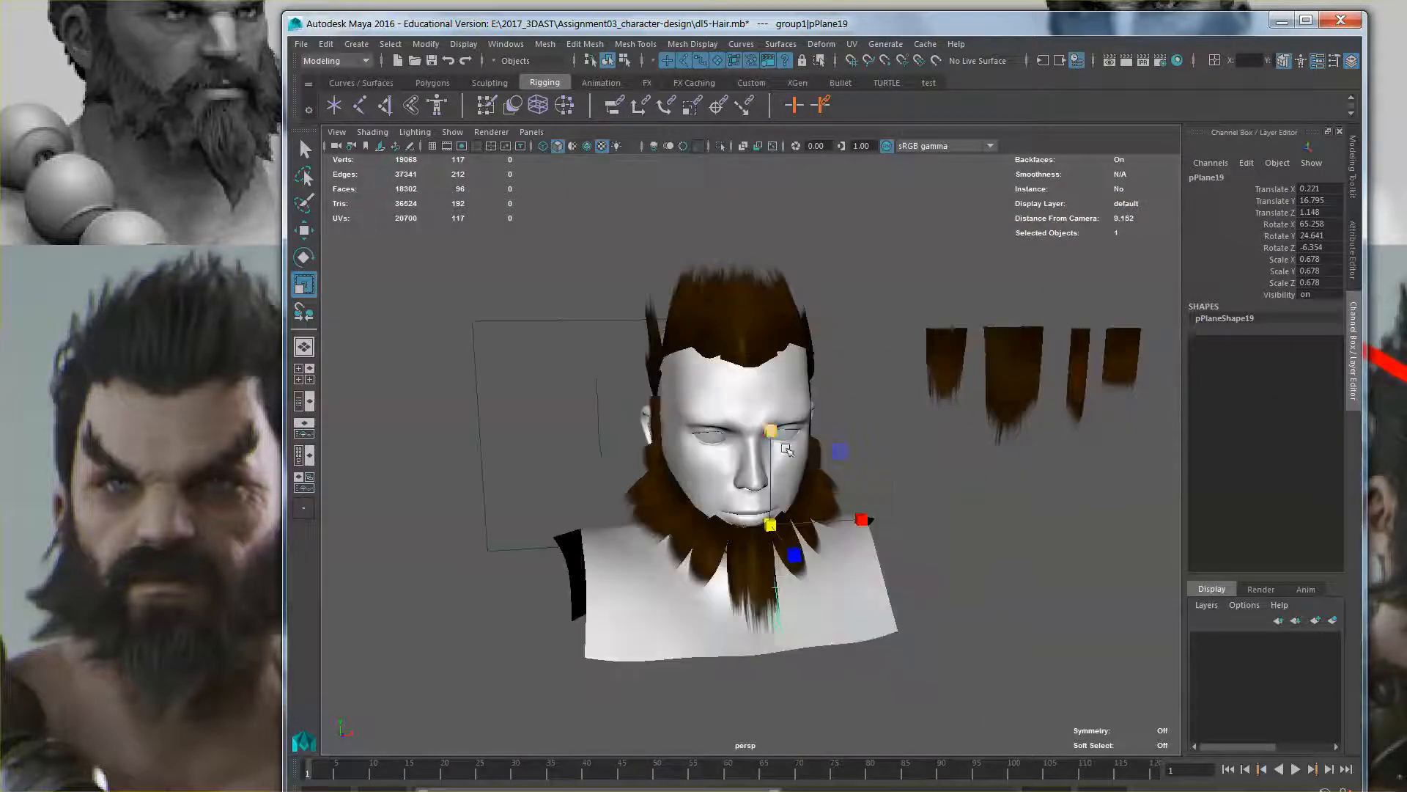
alt+drag(829, 453, 628, 382)
Select the hair card above the ear, compare the hairstyle with the reference image and return to Maya
click(648, 396)
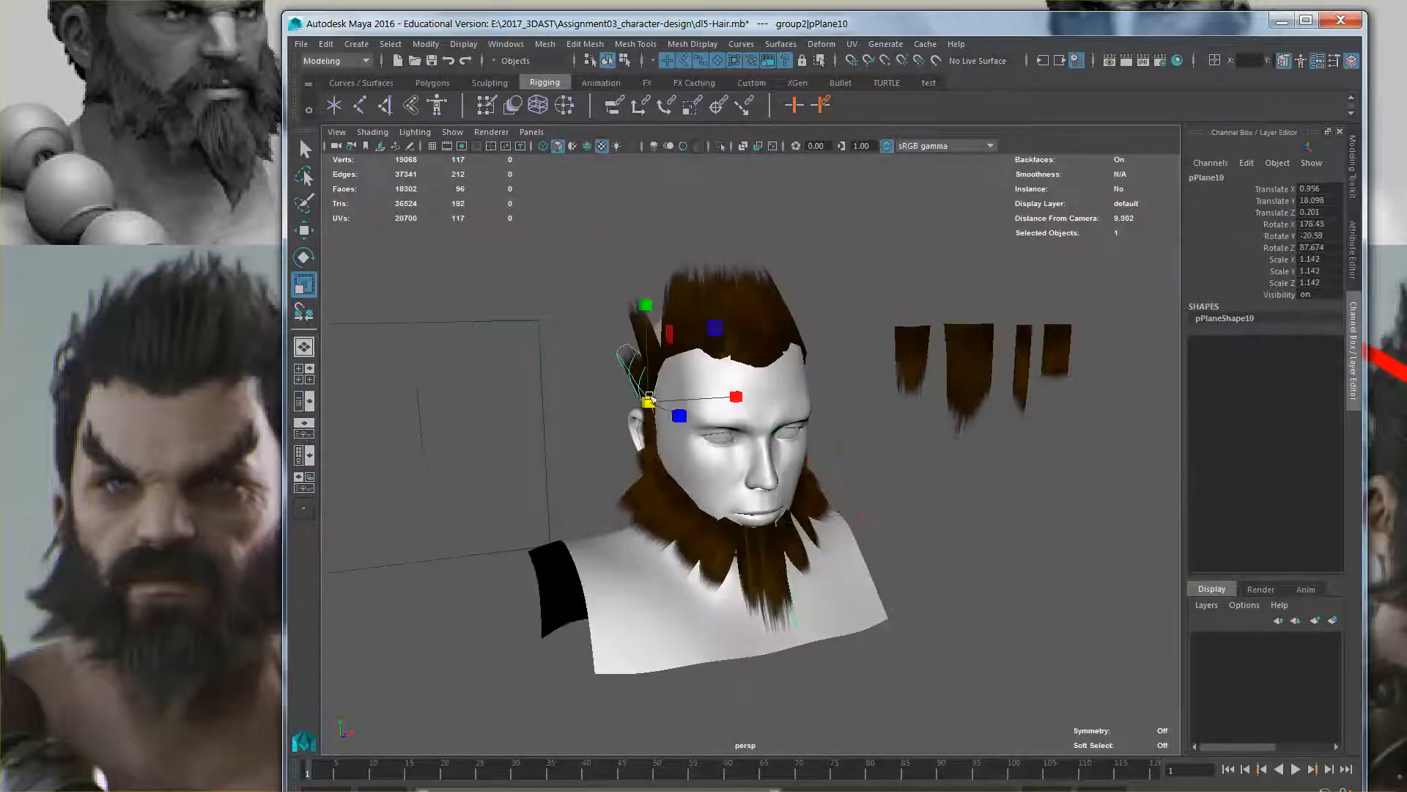
click(183, 422)
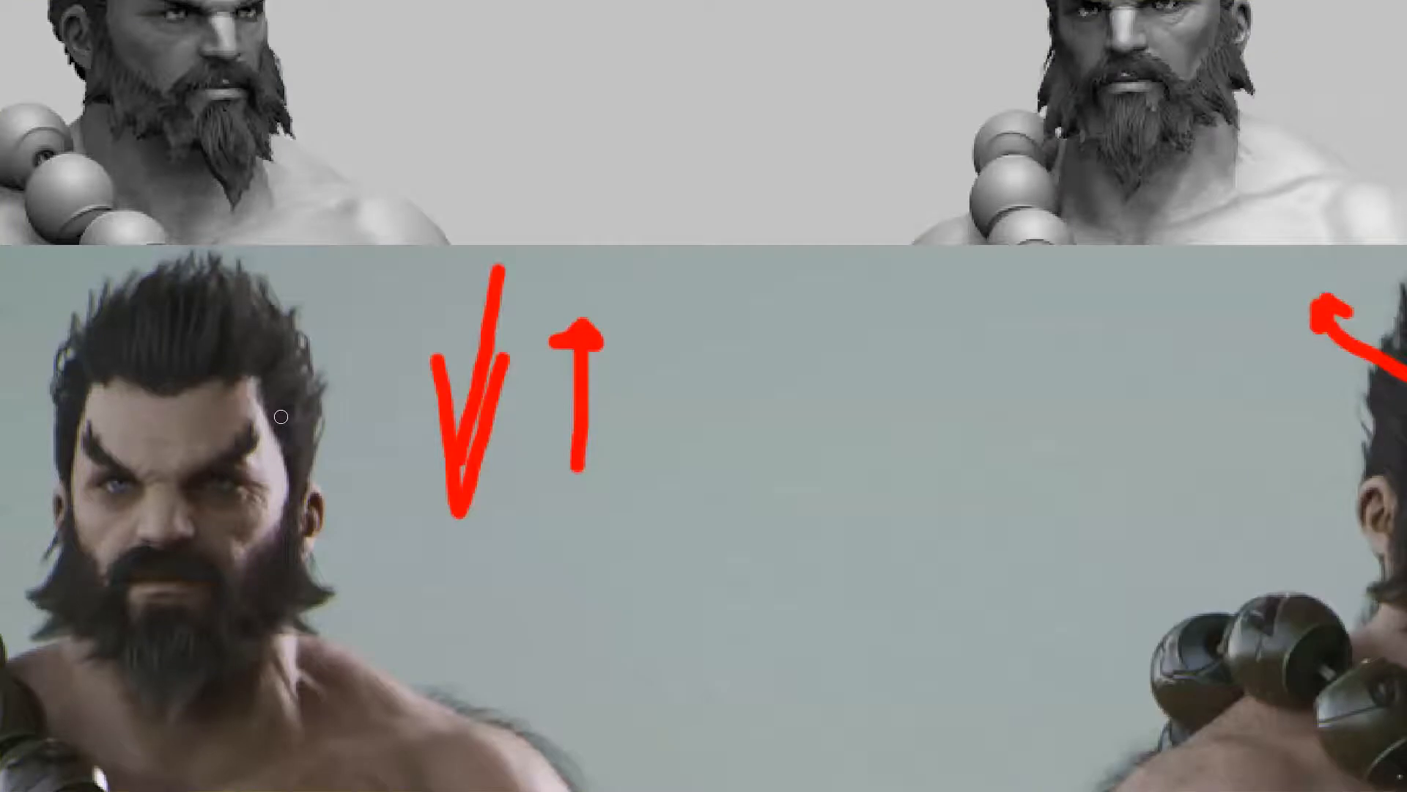
key(alt+Tab)
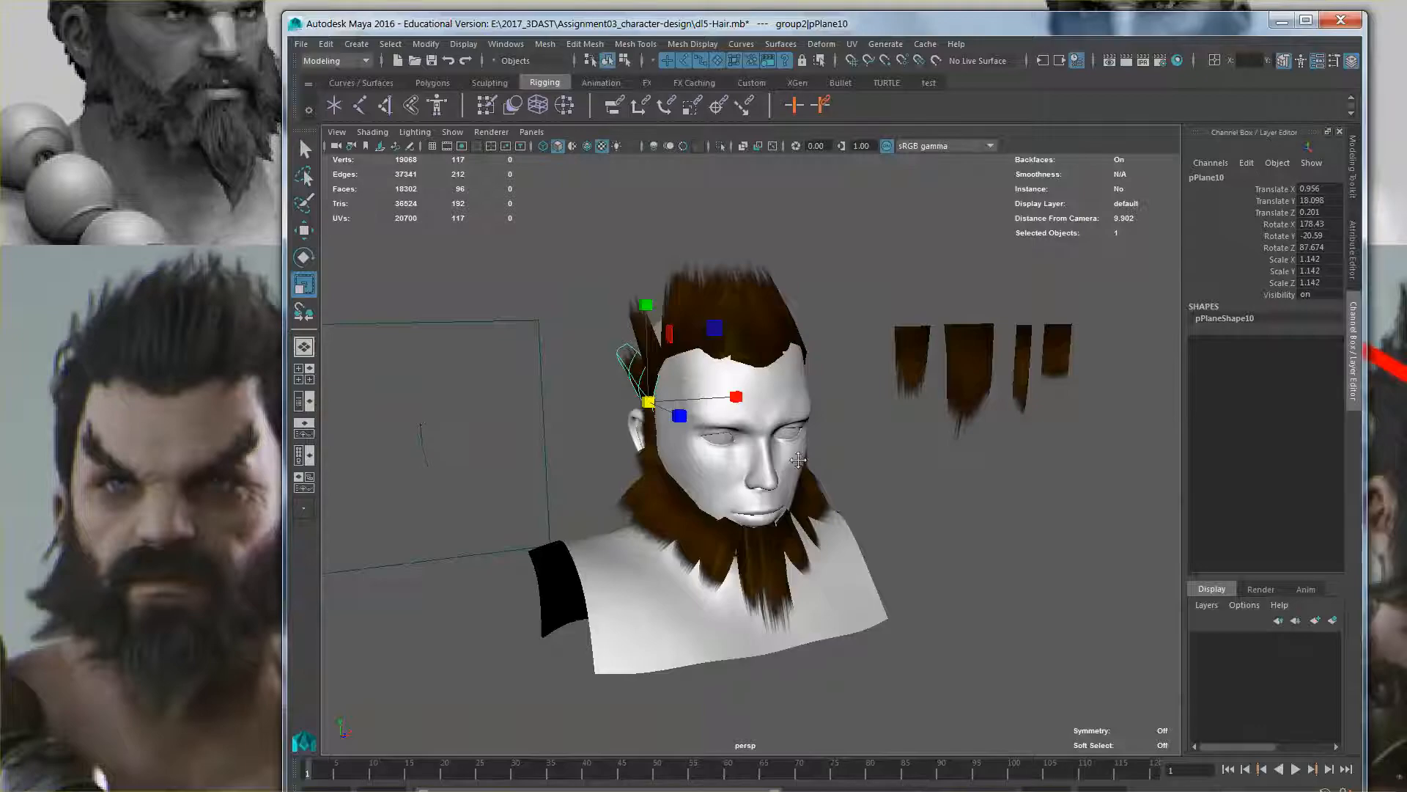
alt+drag(691, 486, 736, 473)
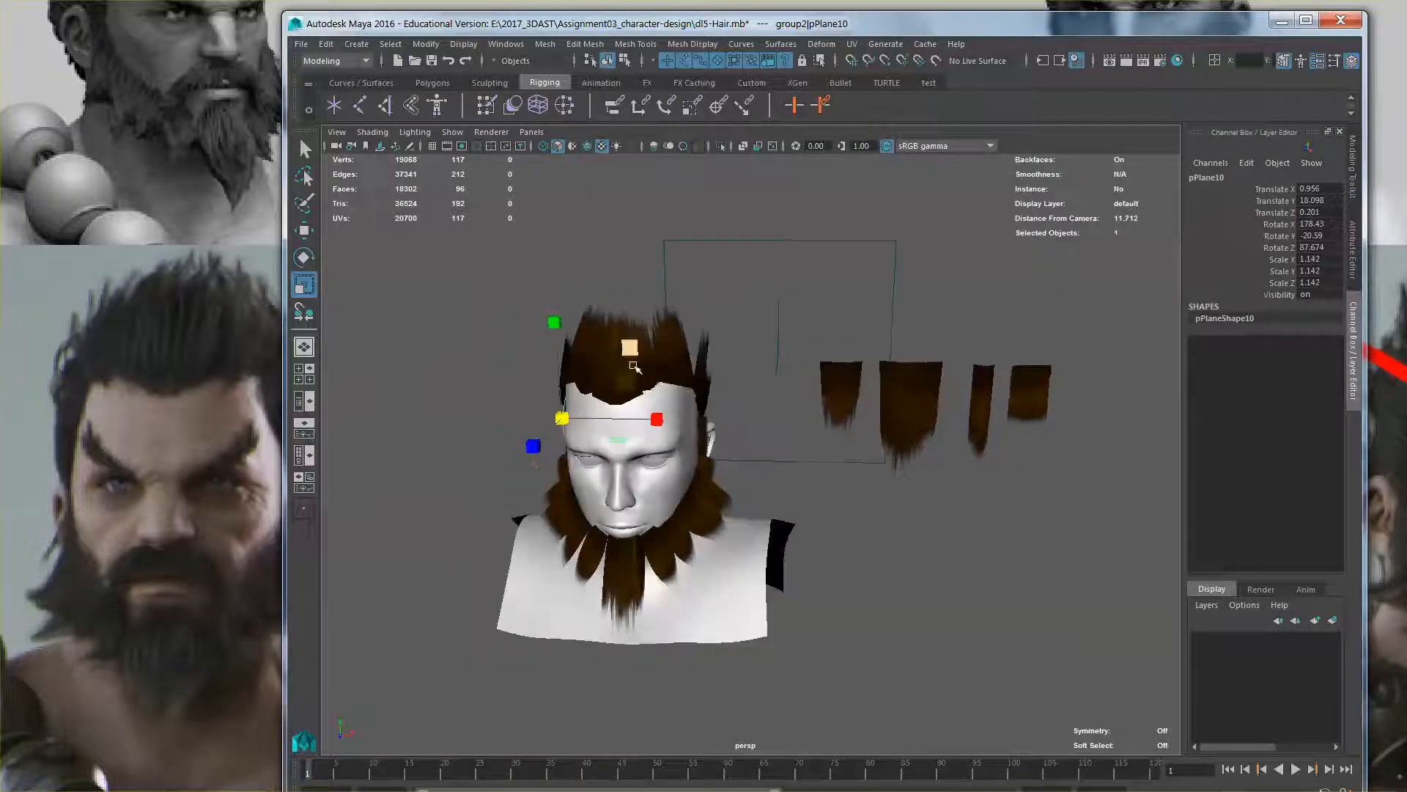
click(432, 83)
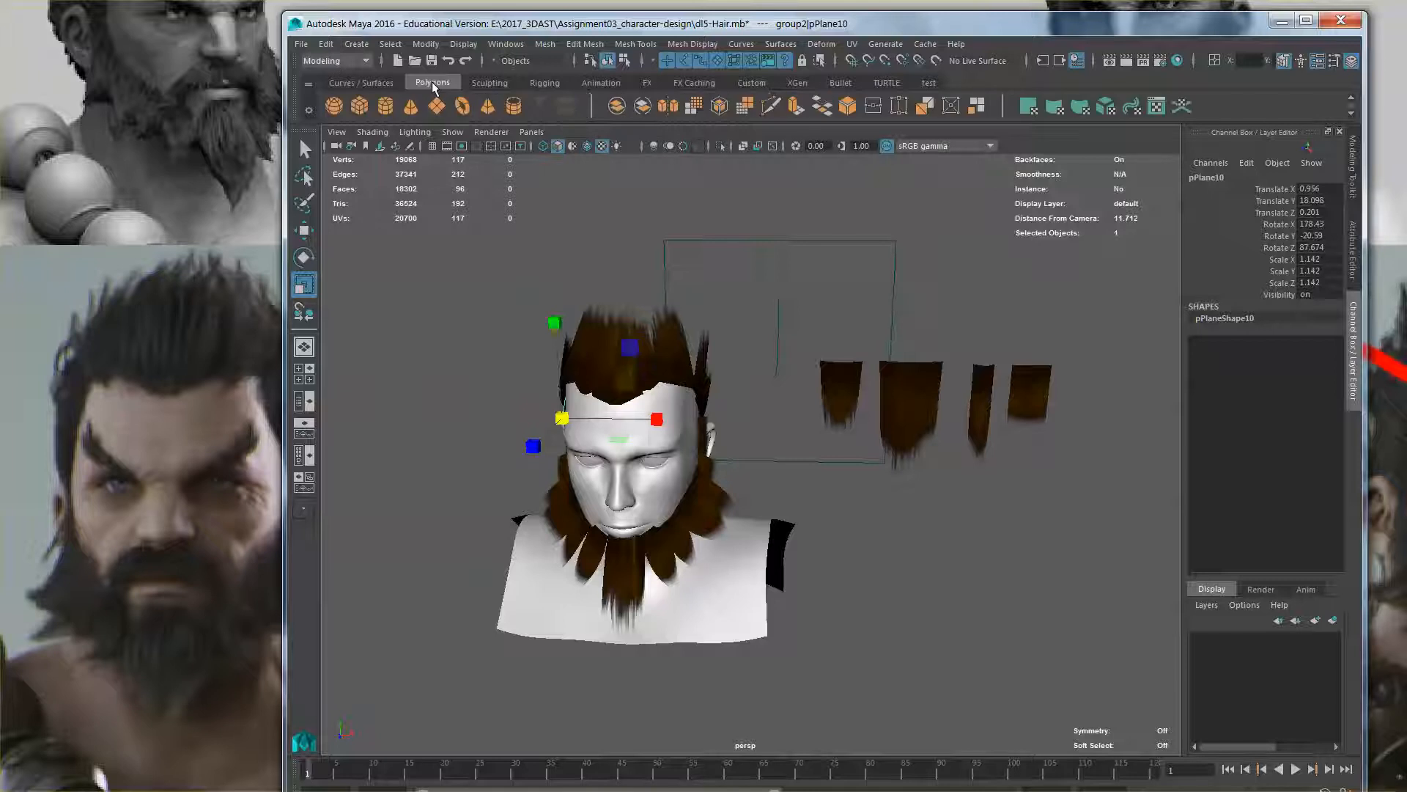
alt+drag(700, 398, 687, 368)
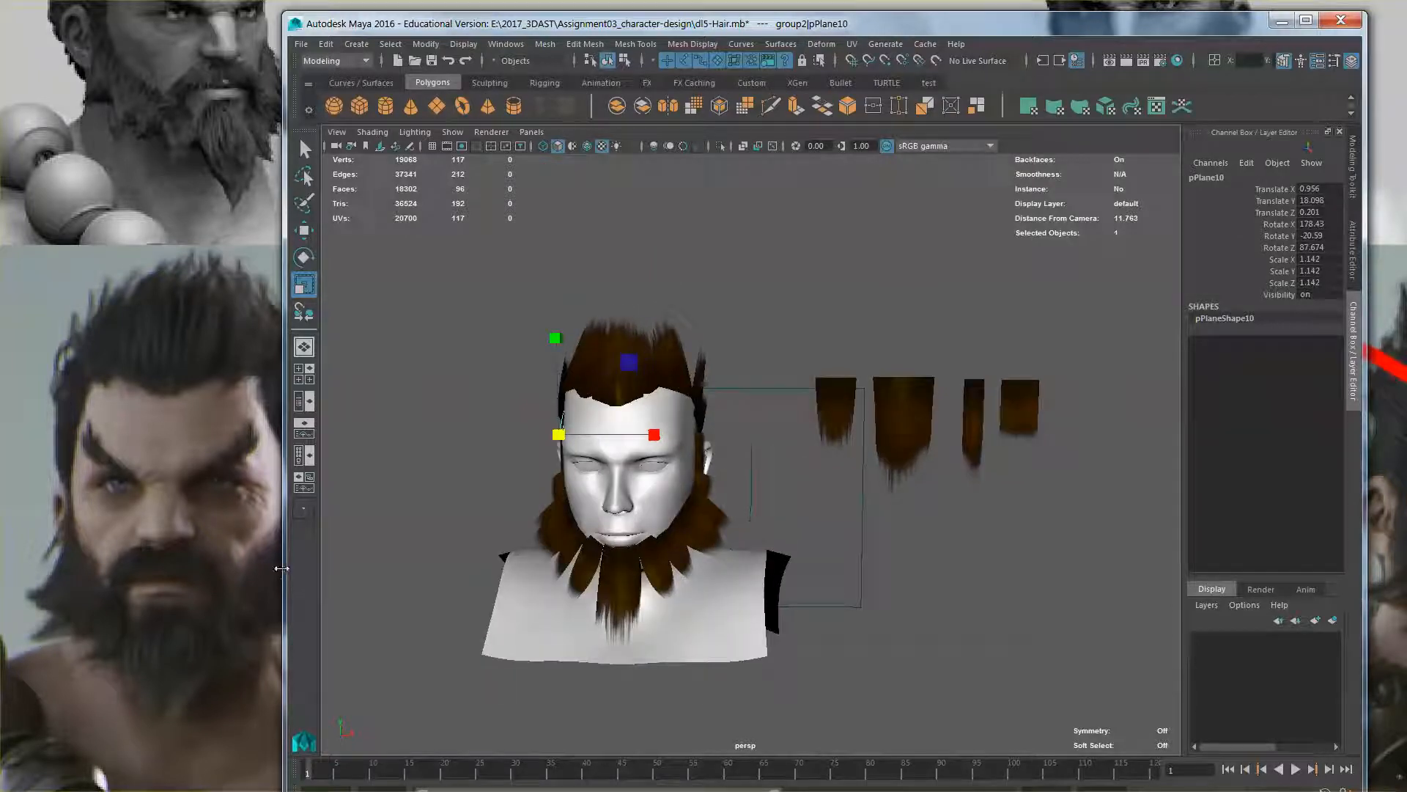
Switch to Chrome, examine the spiky brown hair sculpt on the AmiAmi figure page and return to Maya
click(539, 791)
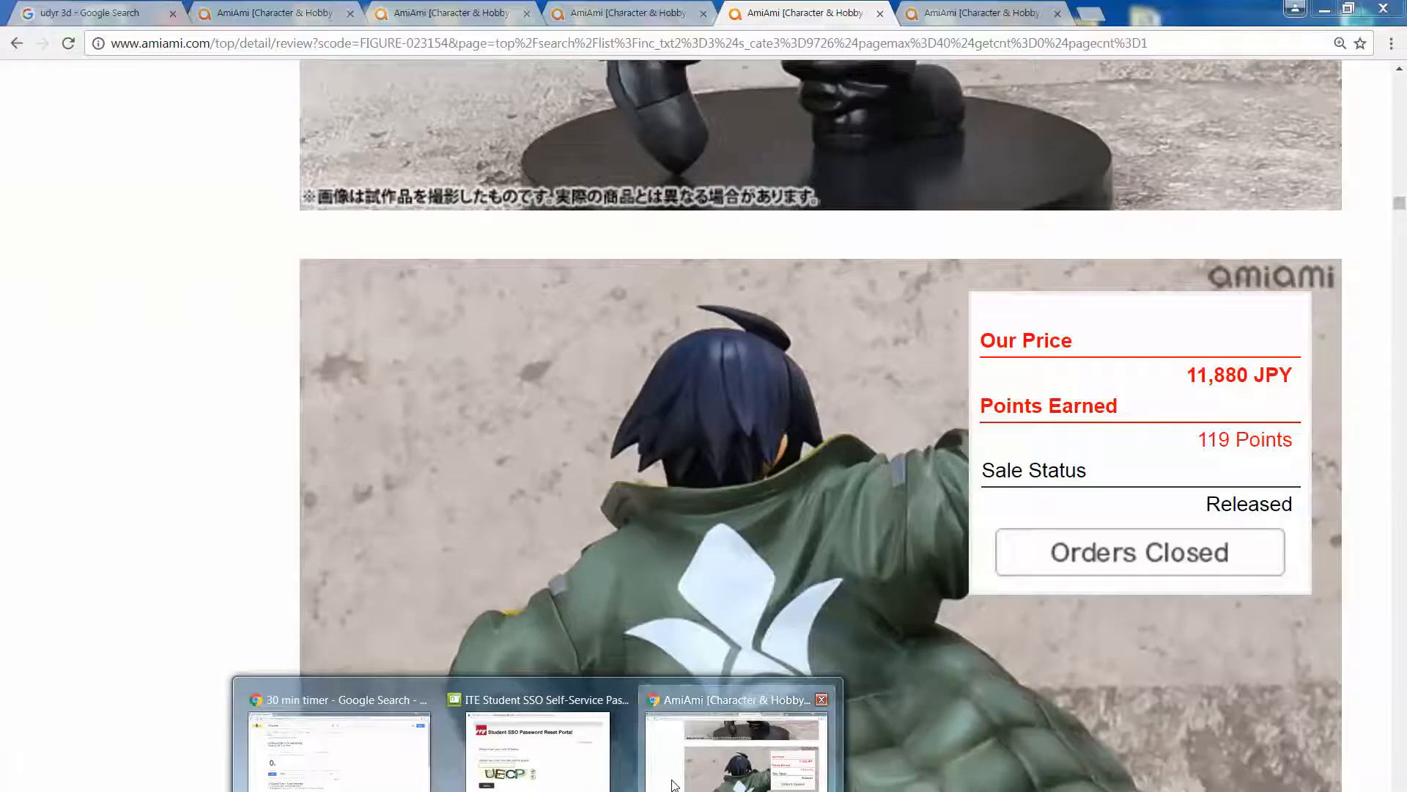
click(674, 781)
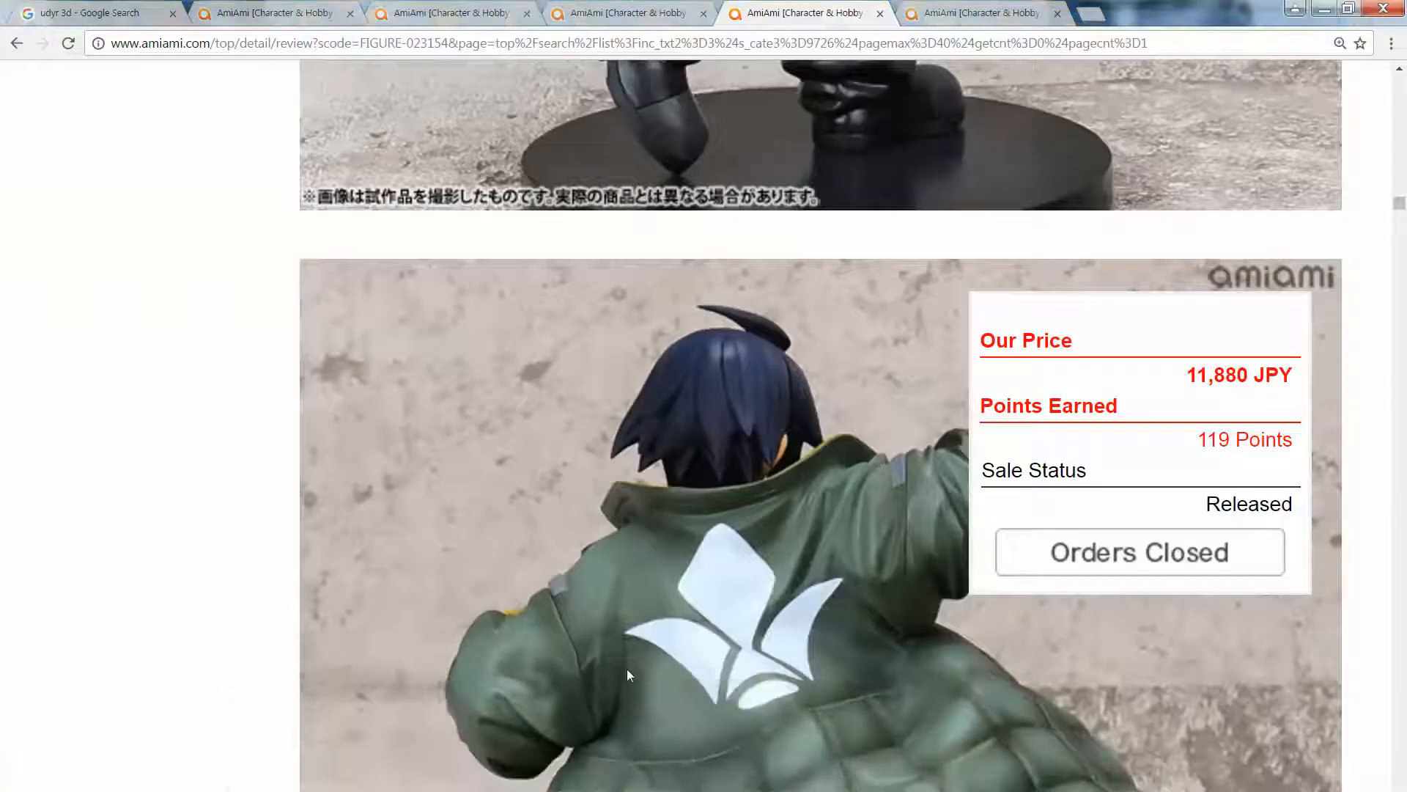
click(644, 22)
click(448, 7)
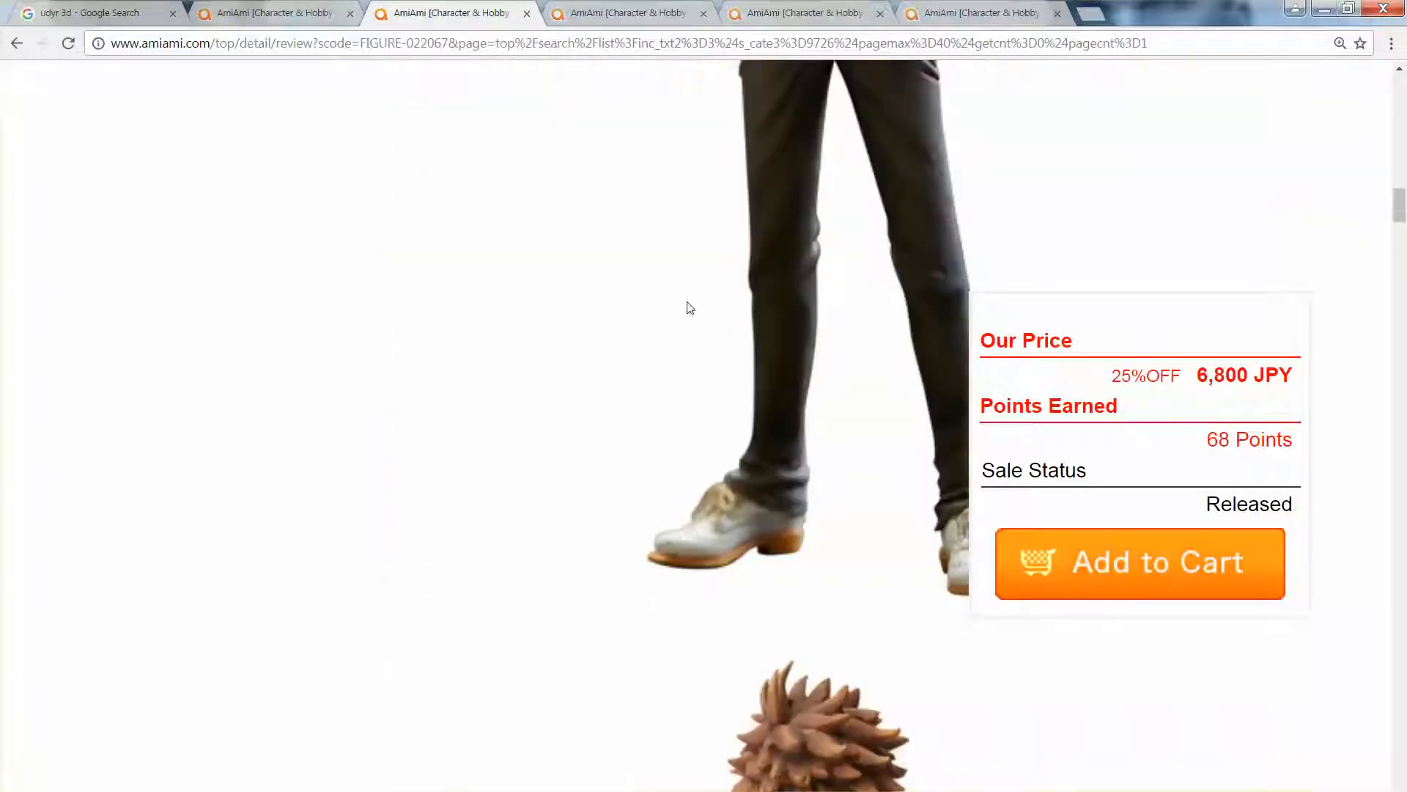
scroll(756, 503, down, 3)
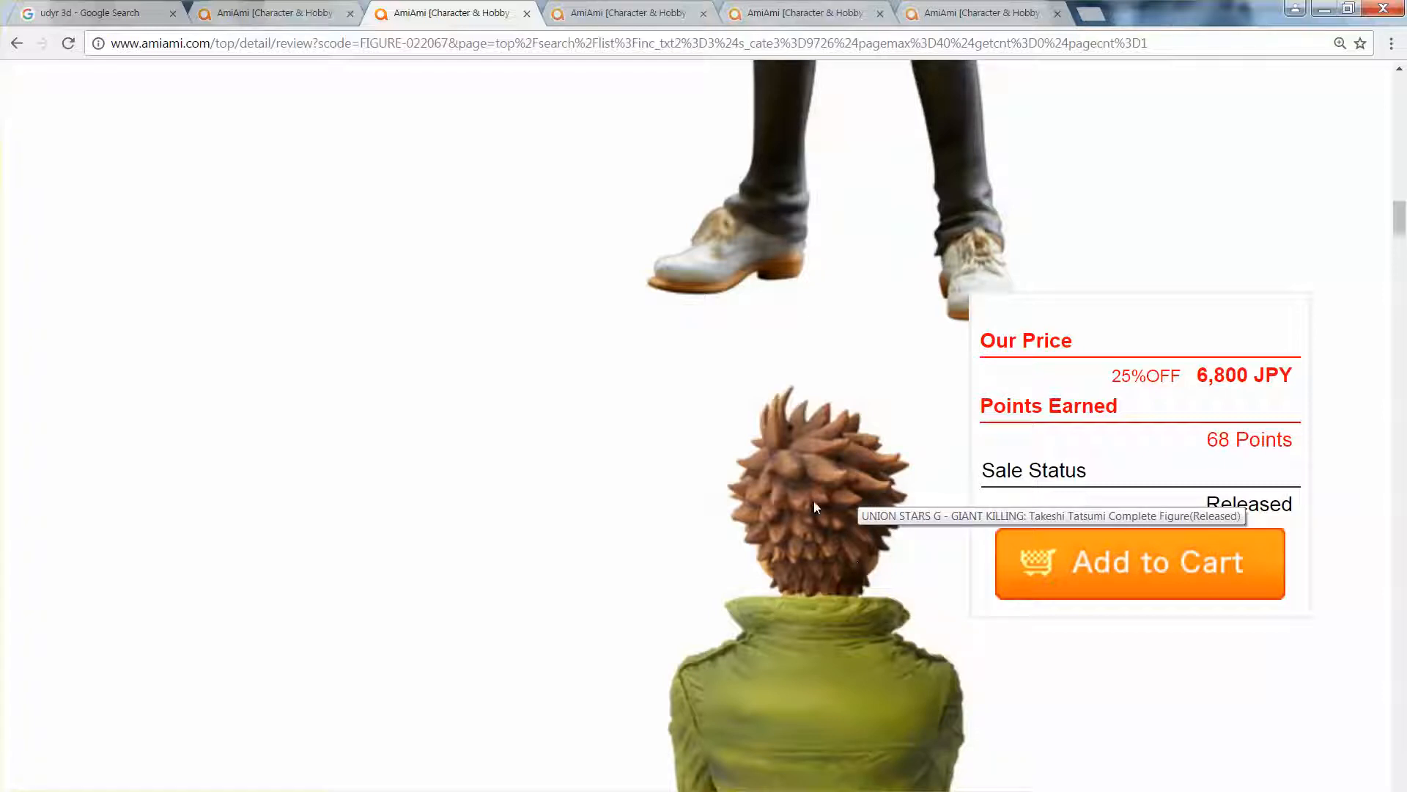
key(alt+Tab)
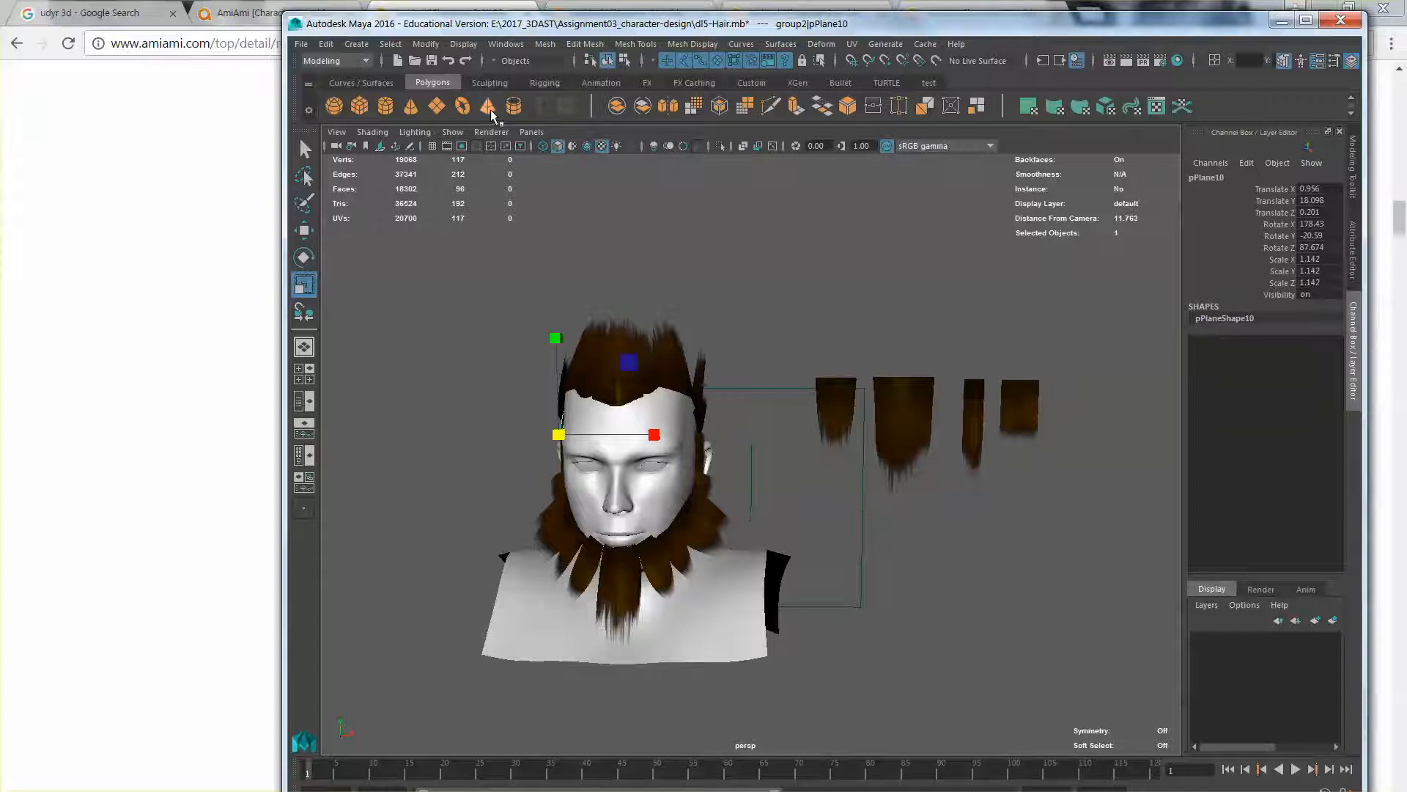
Create a polygon pyramid and move it beside the sample hair cards
click(487, 106)
key(w)
scroll(924, 565, down, 5)
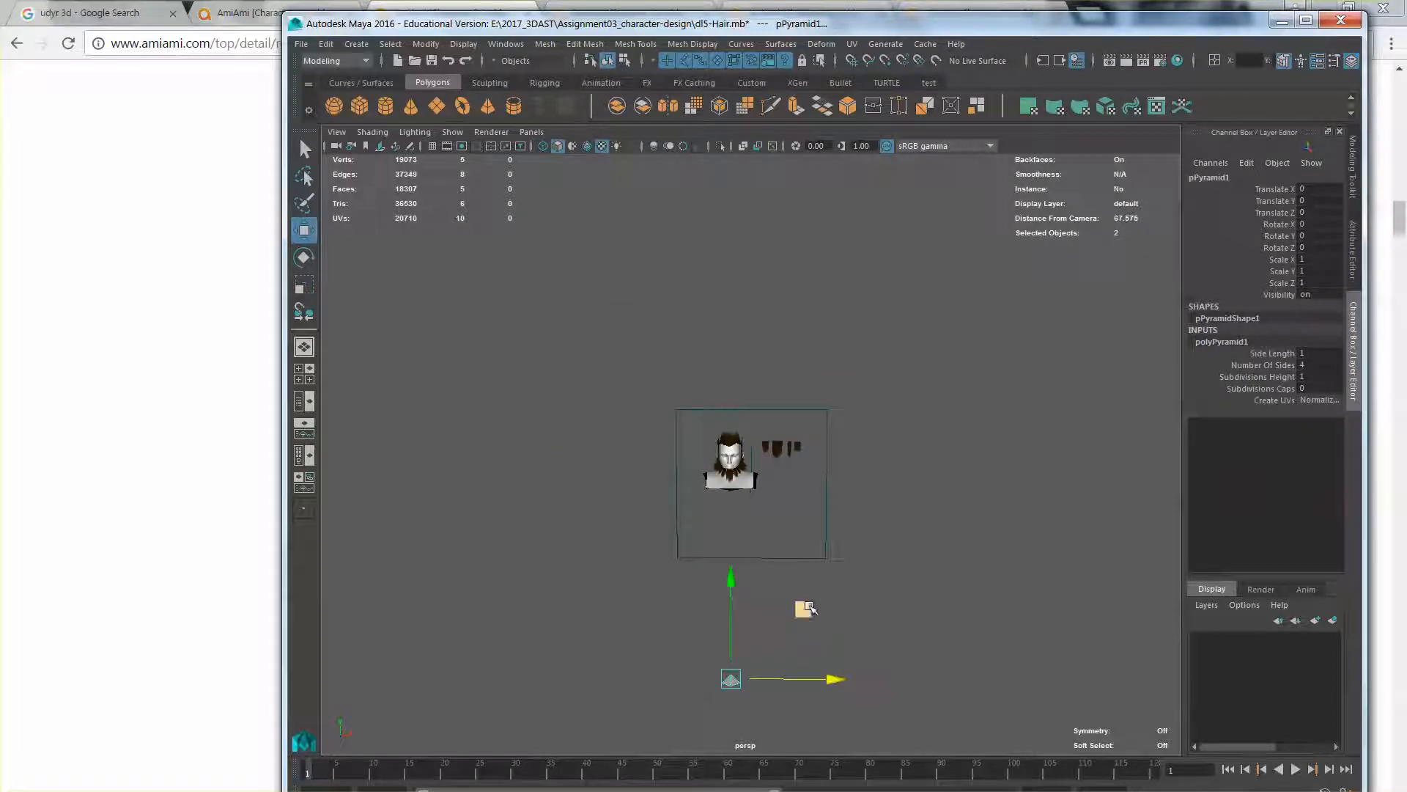
drag(809, 607, 888, 410)
scroll(873, 458, up, 9)
alt+middle_drag(961, 496, 737, 496)
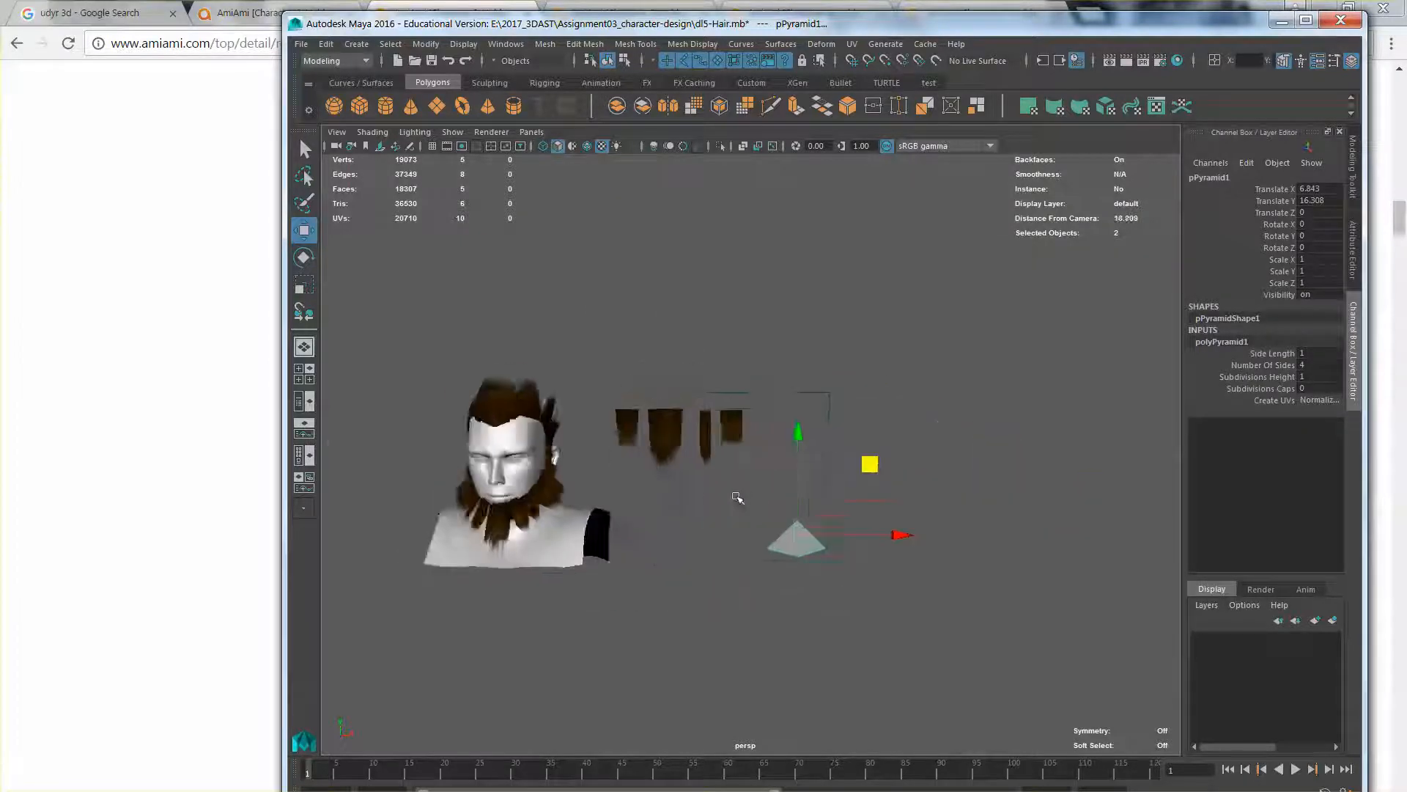
scroll(737, 497, up, 3)
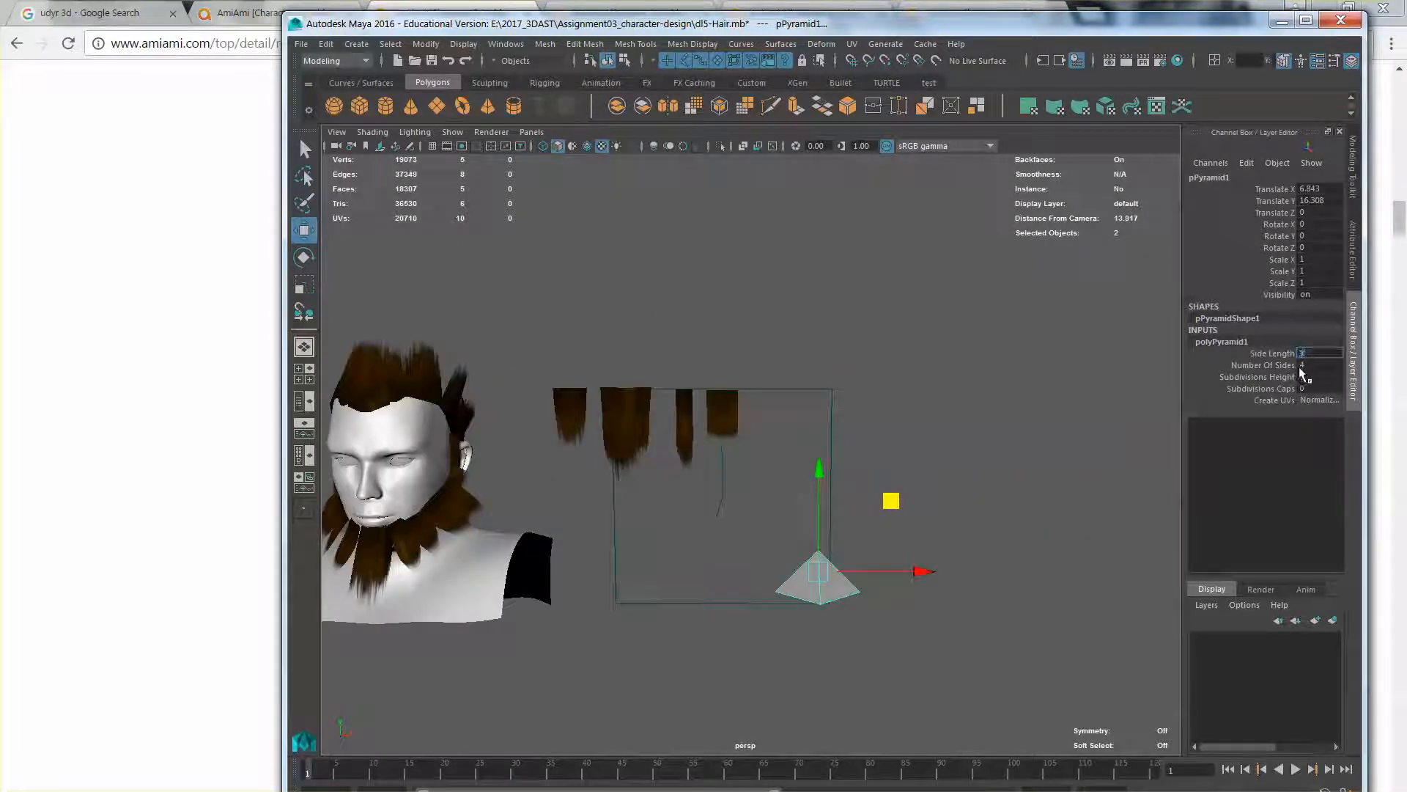
Set the pyramid's side length to 3
key(Return)
alt+drag(896, 453, 909, 490)
click(1309, 365)
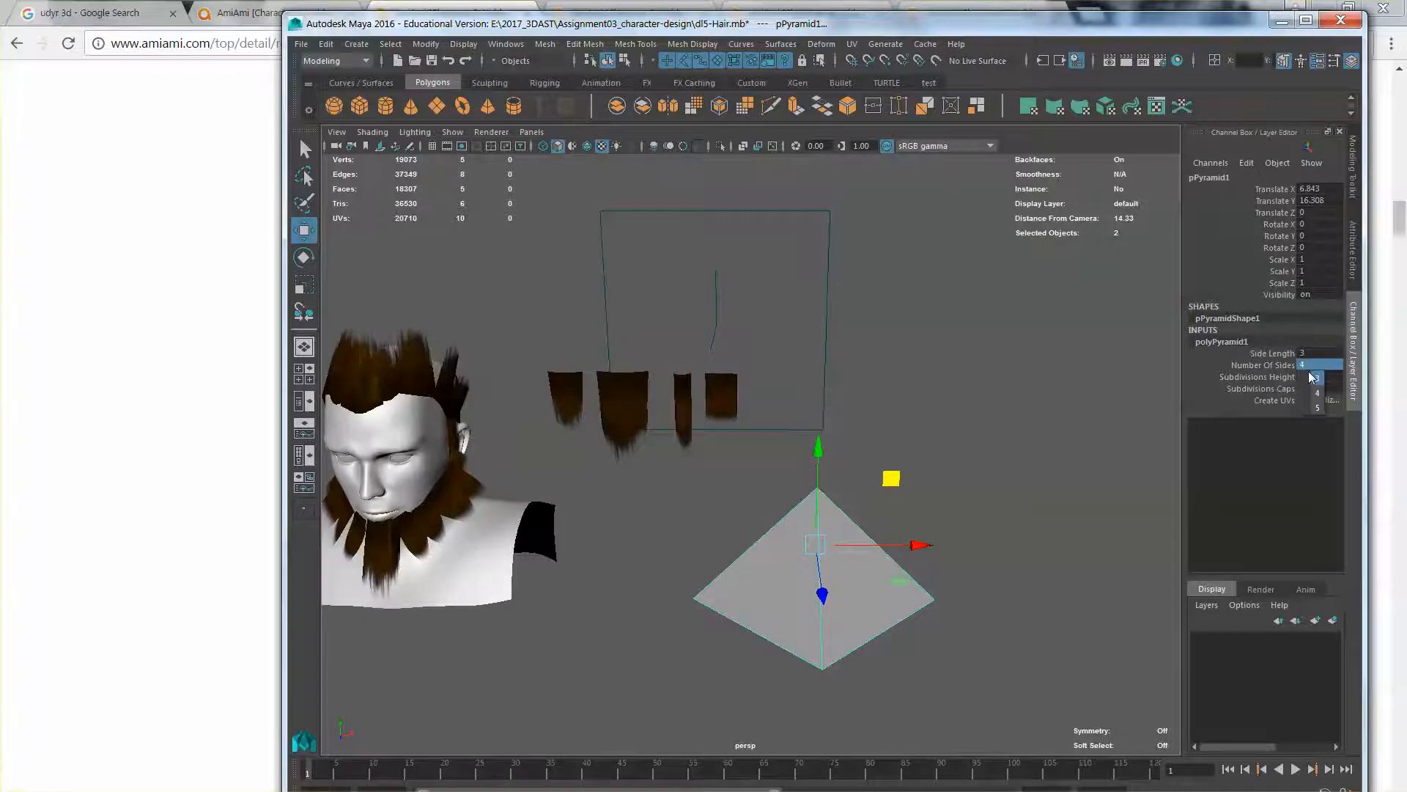
Switch the viewport to untextured shading and preview the pyramid smoothed, returning it to the unsmoothed display
key(5)
alt+drag(978, 479, 801, 536)
key(r)
key(3)
key(1)
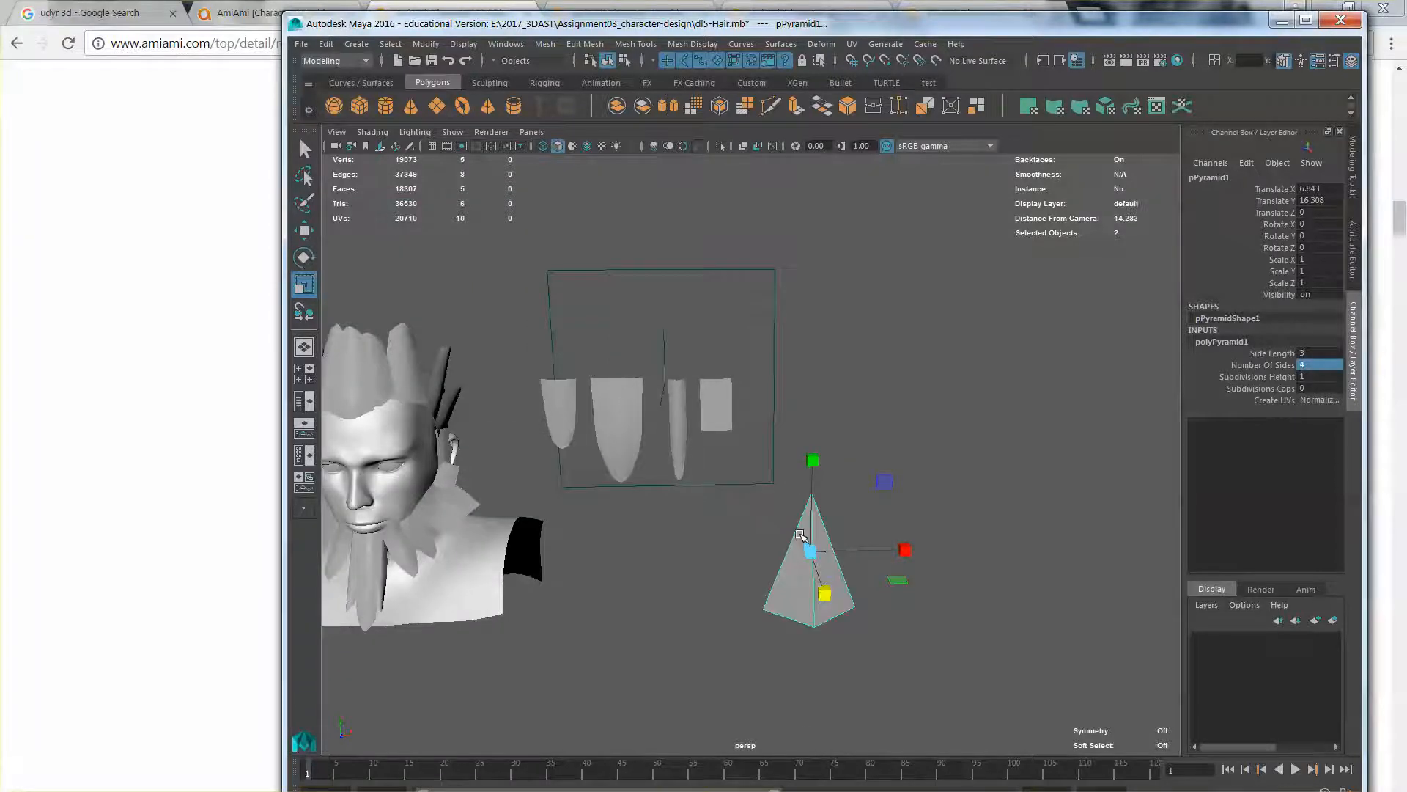
alt+middle_drag(835, 535, 812, 527)
alt+right_drag(812, 526, 967, 525)
Try 2 height subdivisions on the pyramid, undo the change and delete the pyramid
click(1306, 378)
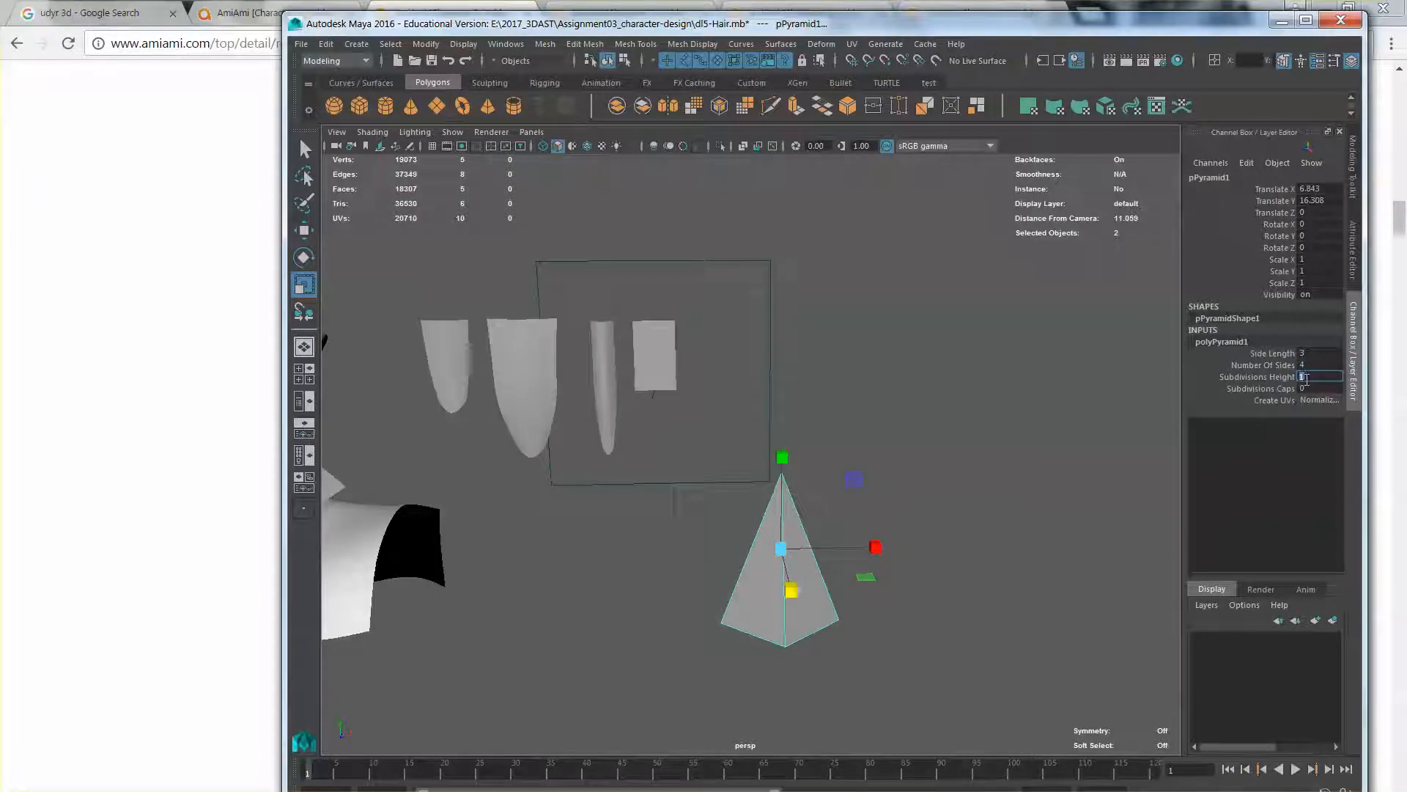
text(2)
key(Return)
key(ctrl+z)
right_drag(801, 443, 879, 422)
click(806, 554)
key(Delete)
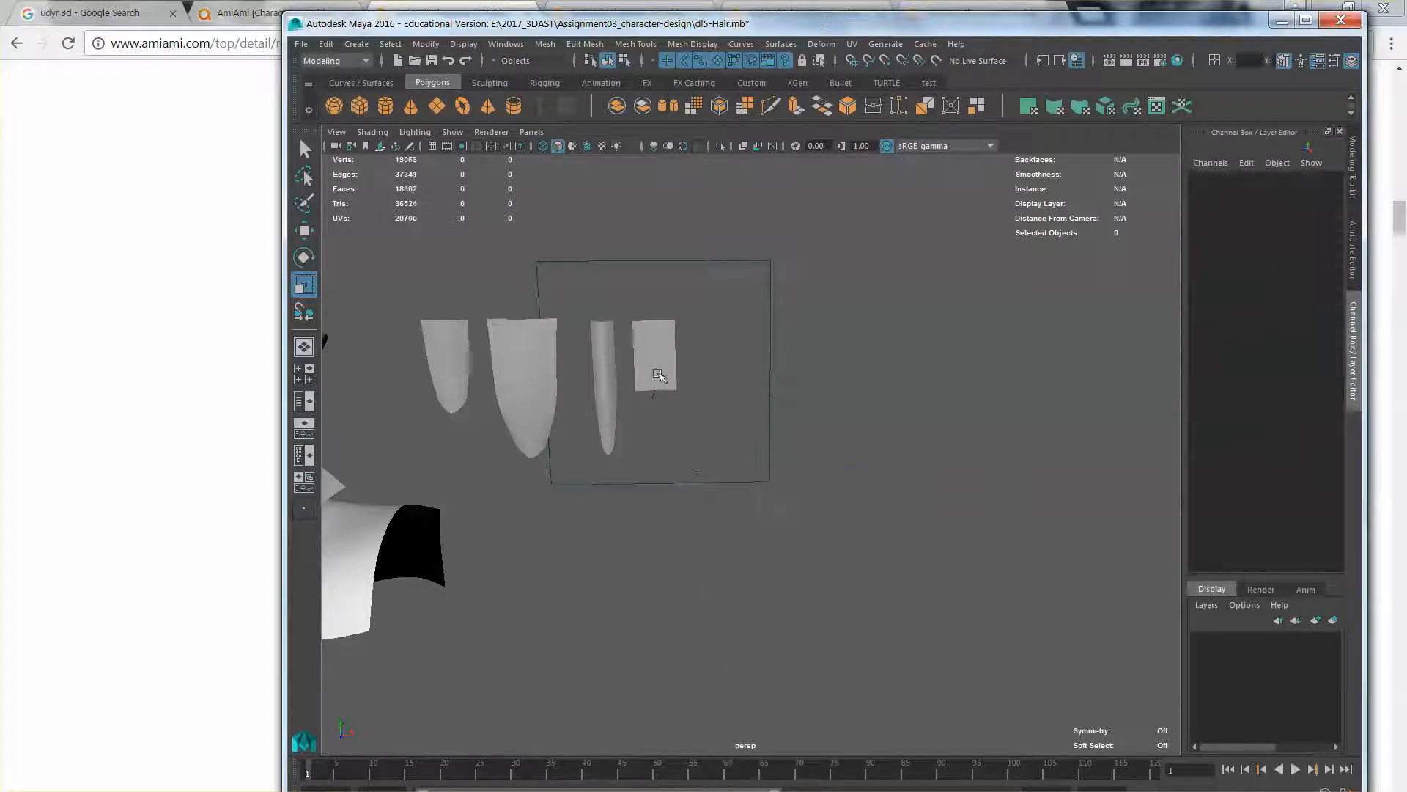
Create a polygon cylinder and move it beside the sample hair cards
scroll(789, 410, down, 6)
key(w)
scroll(781, 504, down, 3)
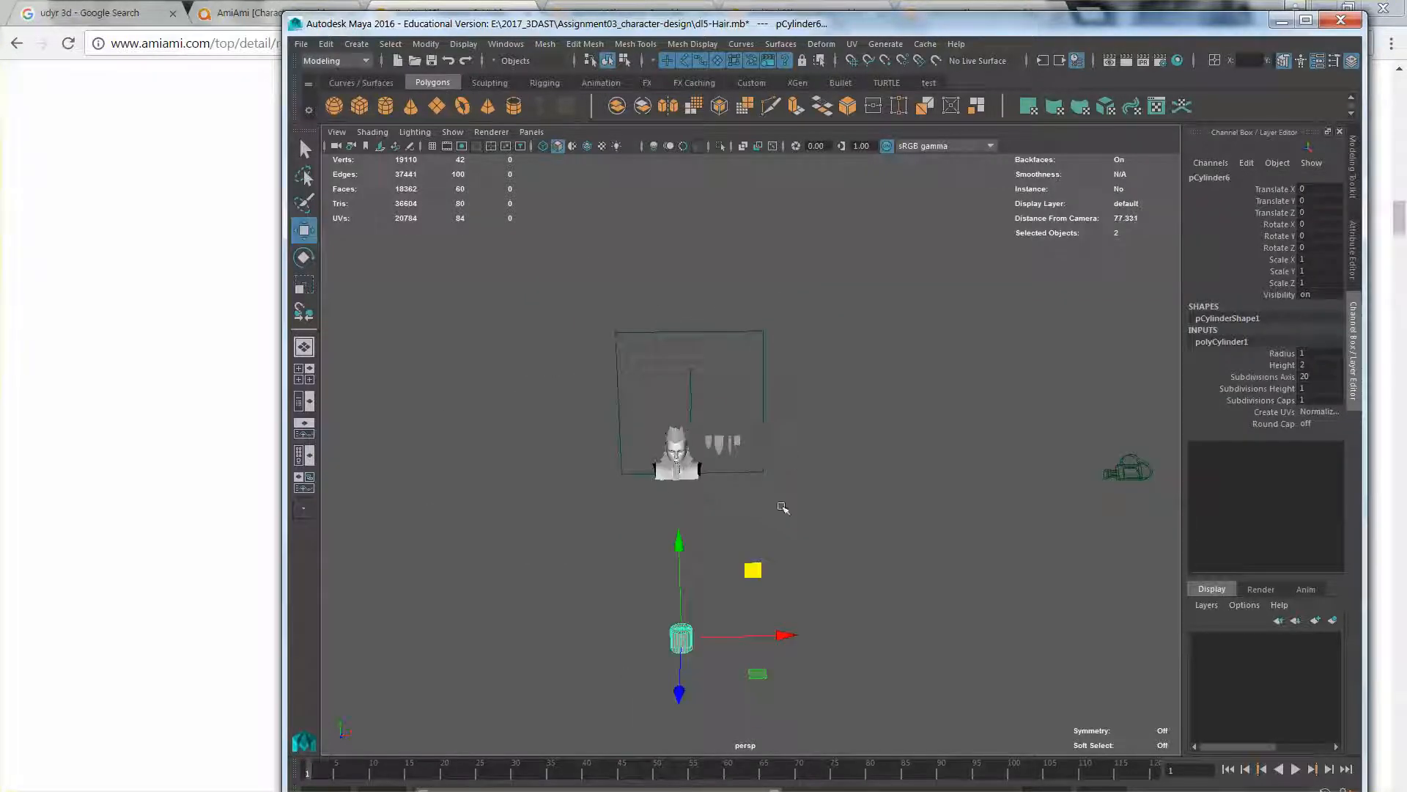
drag(755, 571, 821, 417)
scroll(824, 420, up, 6)
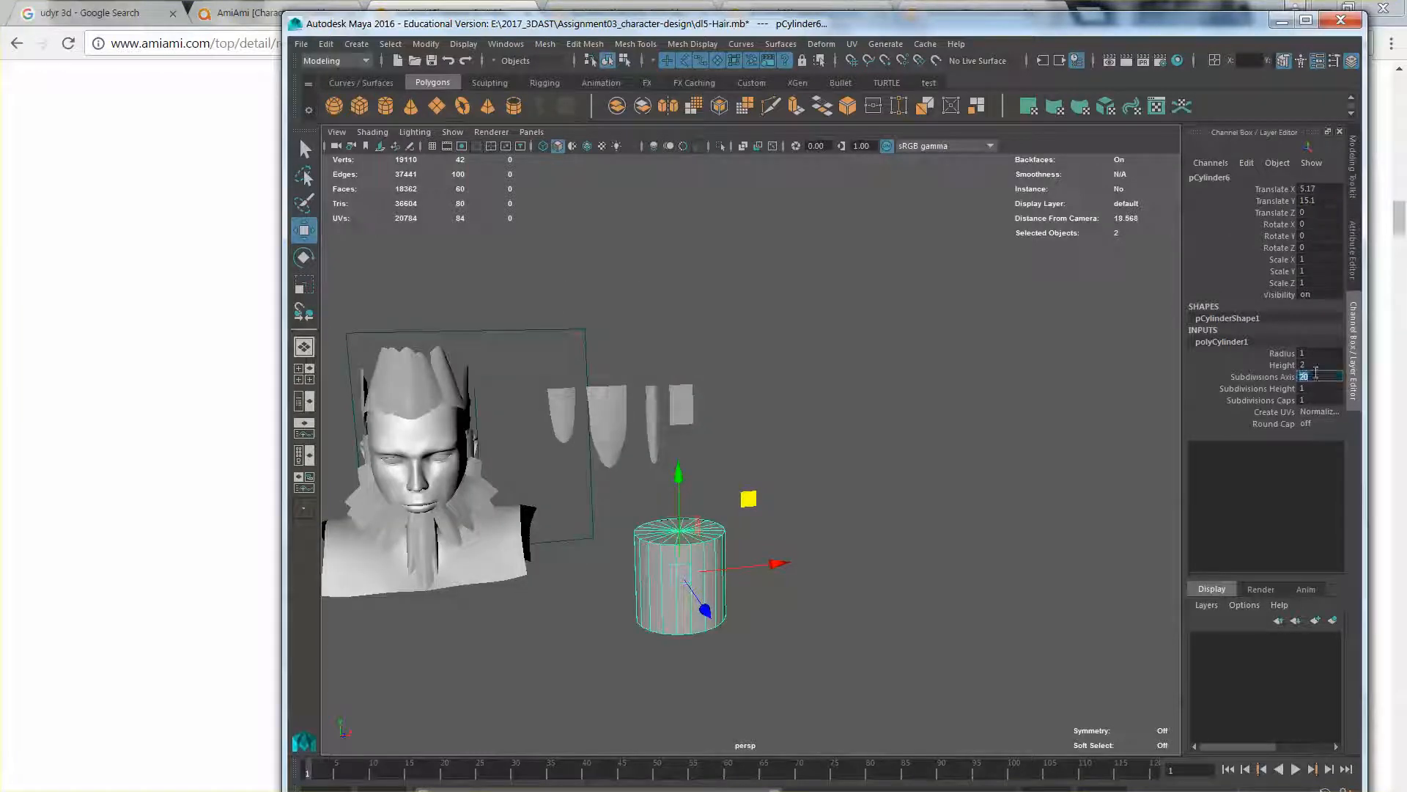
Set the cylinder to 3 axis subdivisions and 2 height subdivisions
text(3)
key(Return)
scroll(916, 450, up, 3)
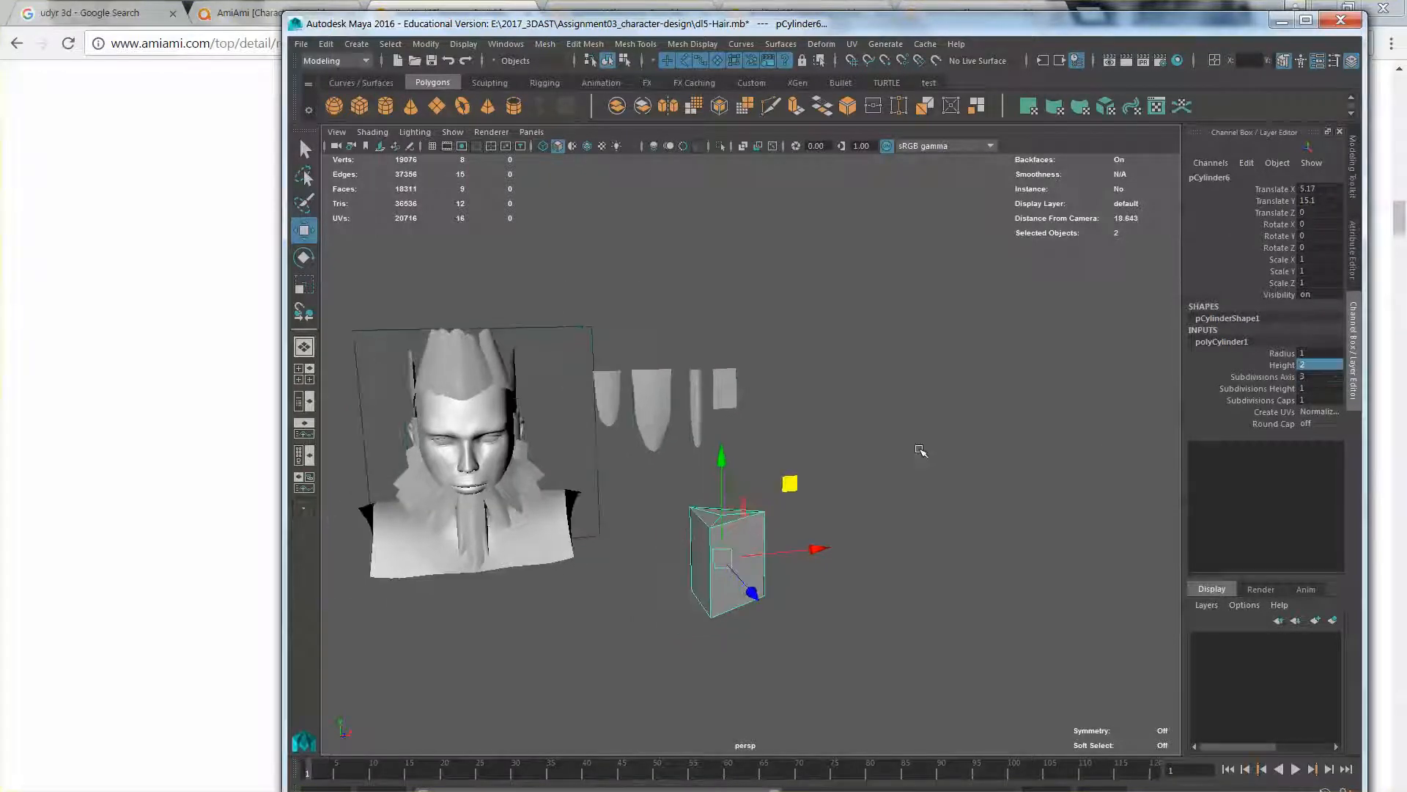
click(1309, 388)
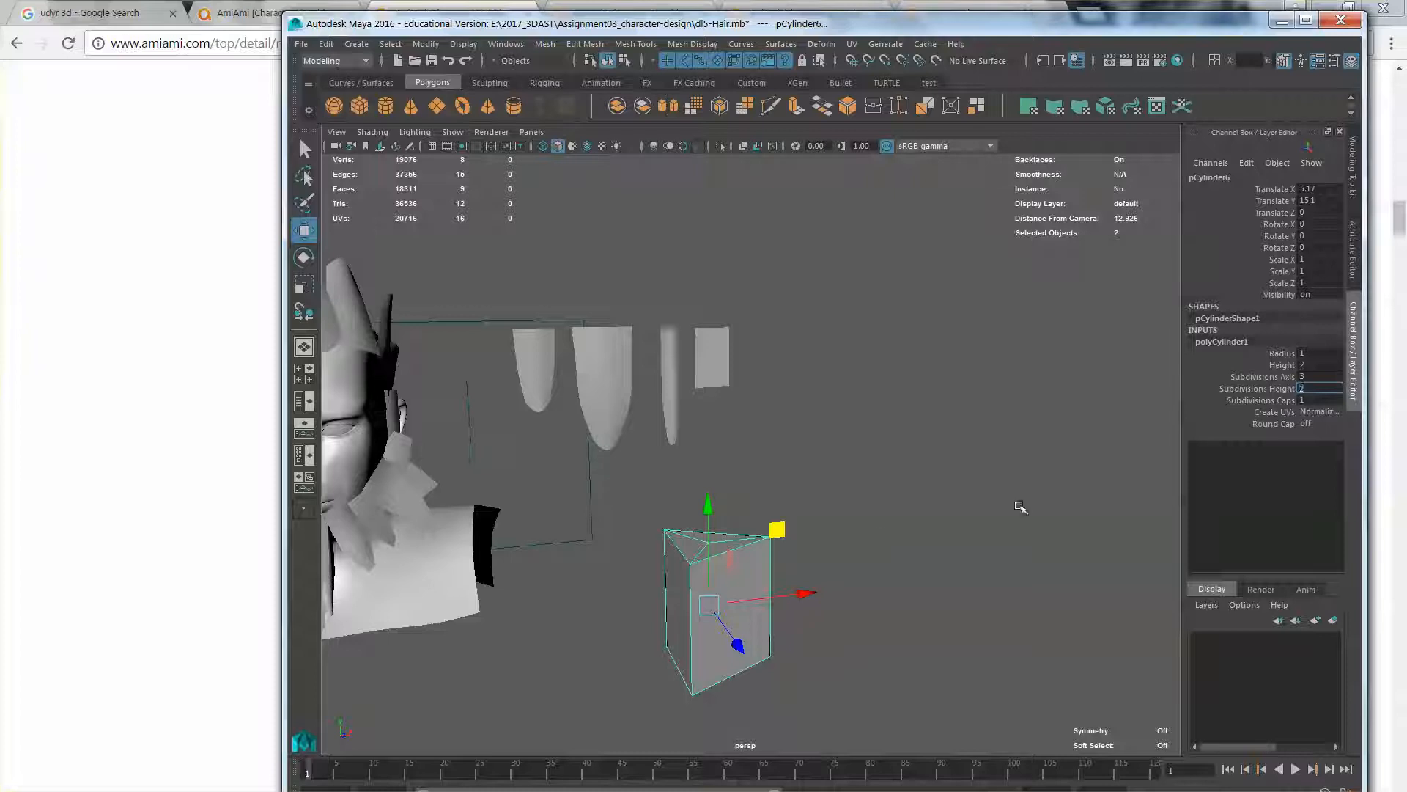
text(2)
key(Return)
Turn on smooth preview for the cylinder and delete the faces of its bottom cap
alt+middle_drag(850, 537, 879, 519)
right_click(800, 535)
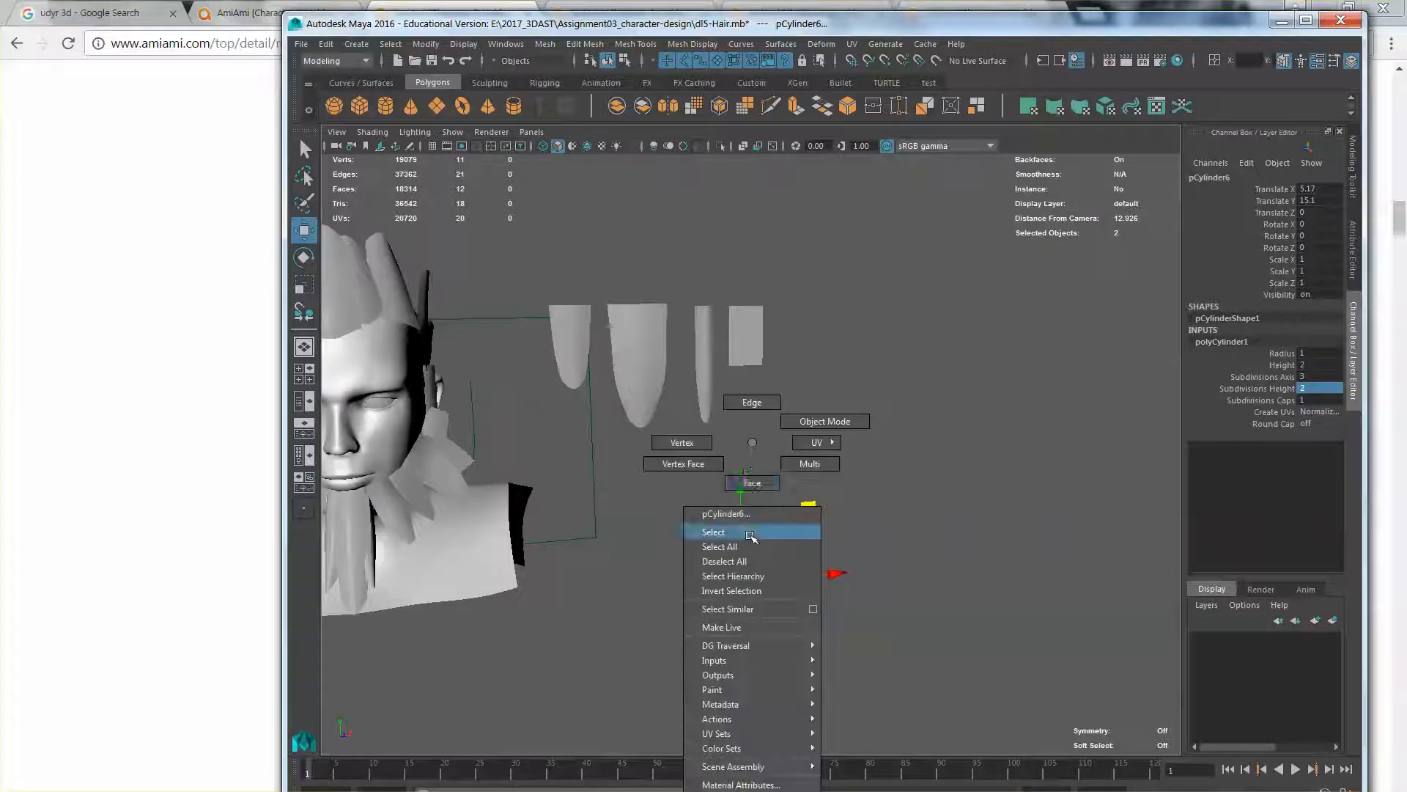
right_drag(745, 466, 748, 485)
key(3)
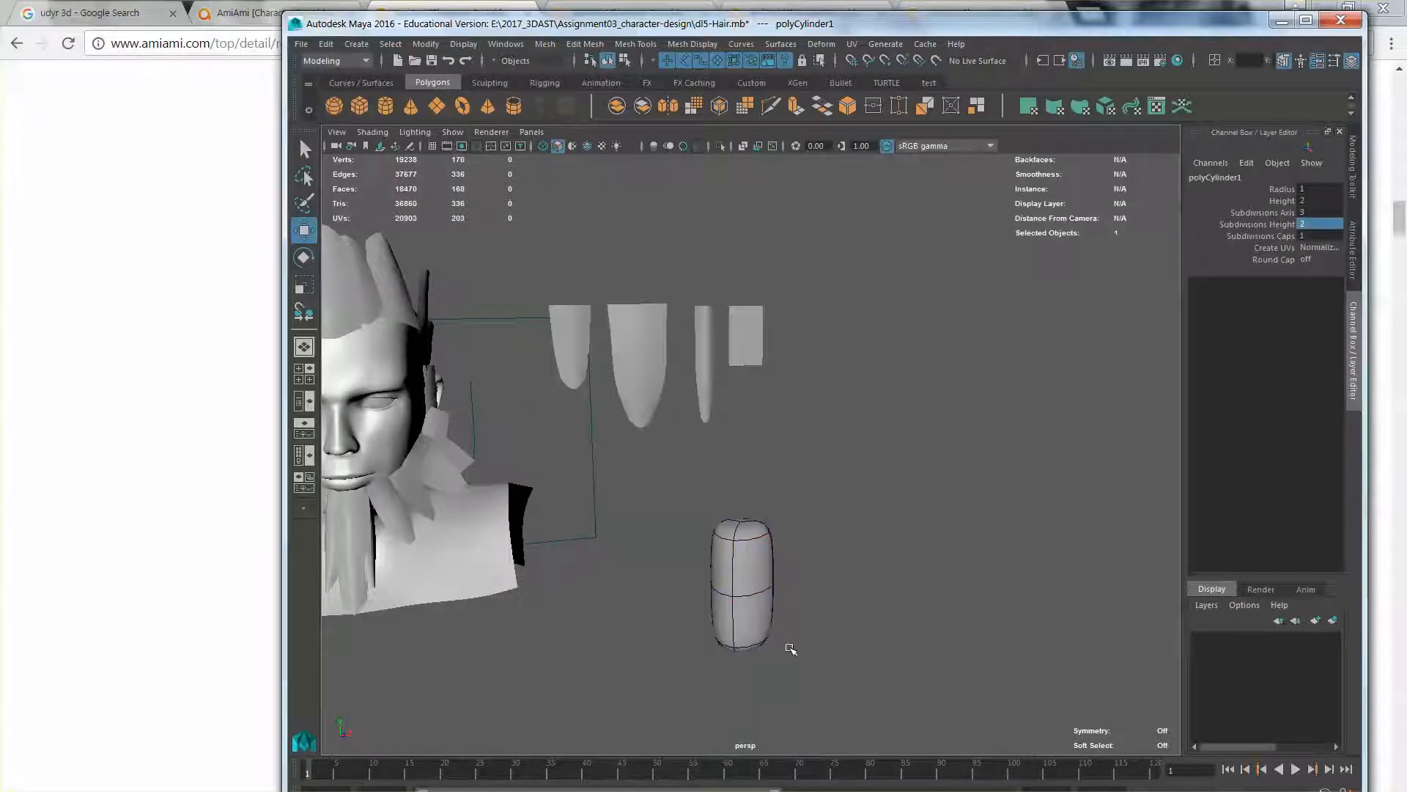
alt+drag(790, 649, 780, 640)
drag(817, 722, 678, 663)
ctrl+drag(646, 588, 837, 662)
key(Delete)
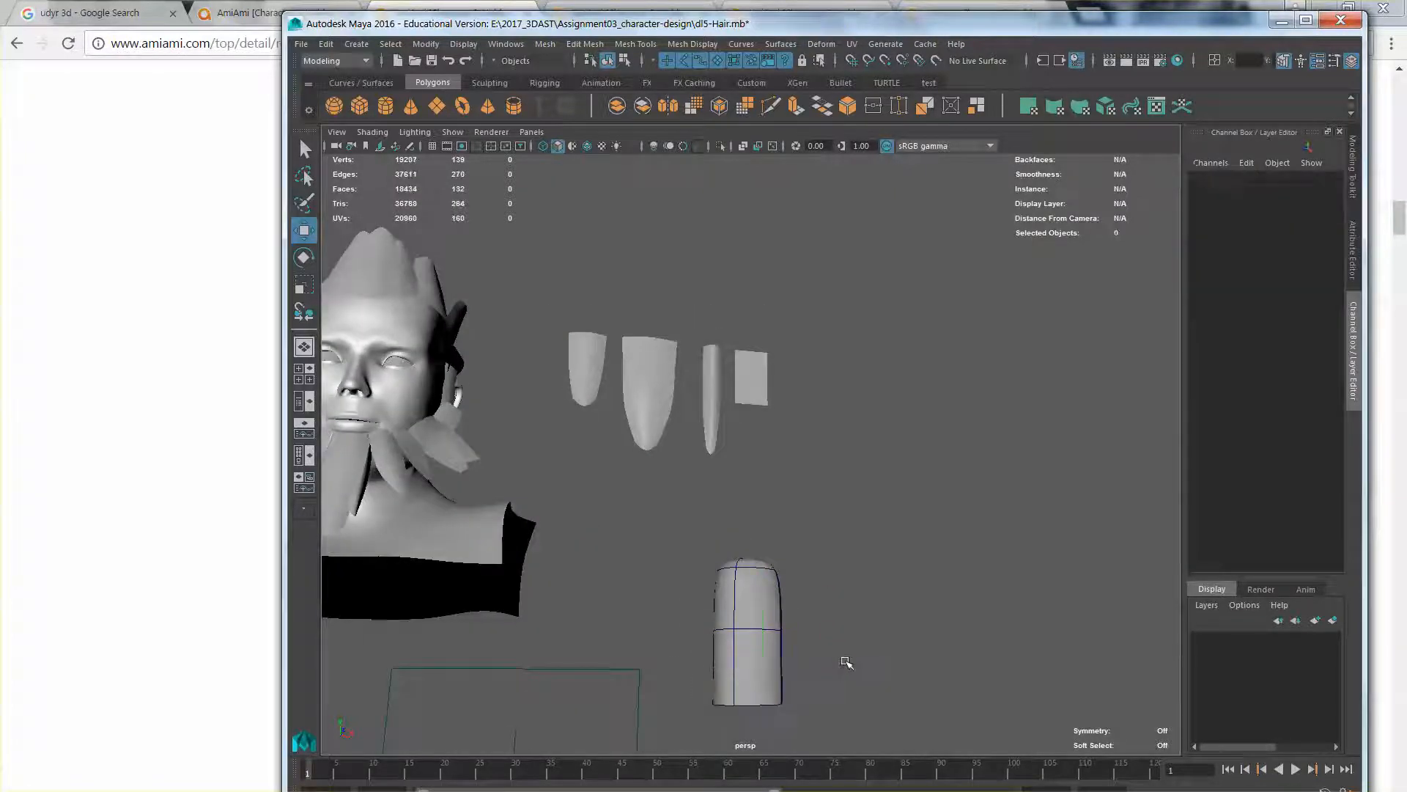
Raise the vertex at the centre of the cylinder's top to pull the tip upward
alt+drag(792, 570, 768, 605)
right_drag(743, 533, 687, 445)
click(744, 523)
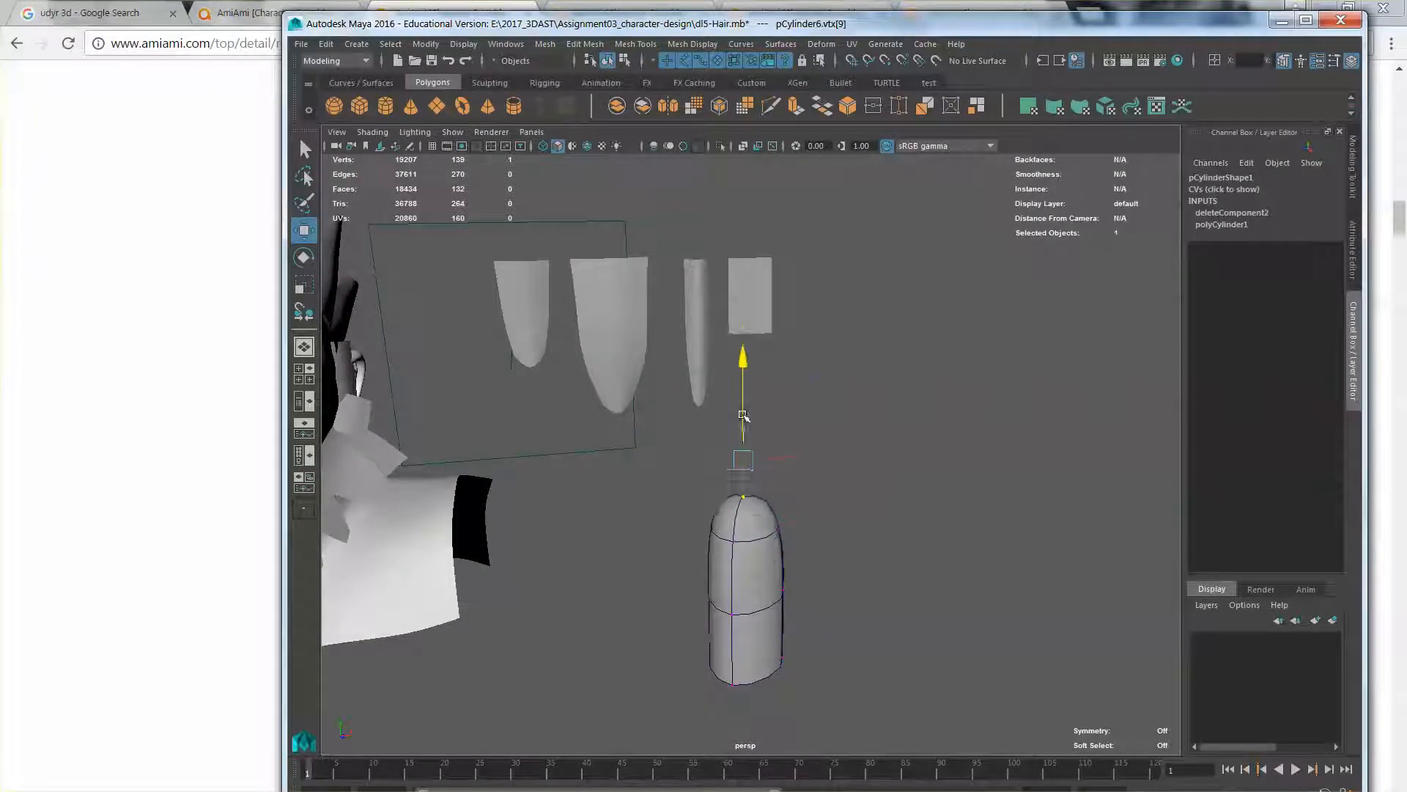
alt+drag(743, 403, 733, 549)
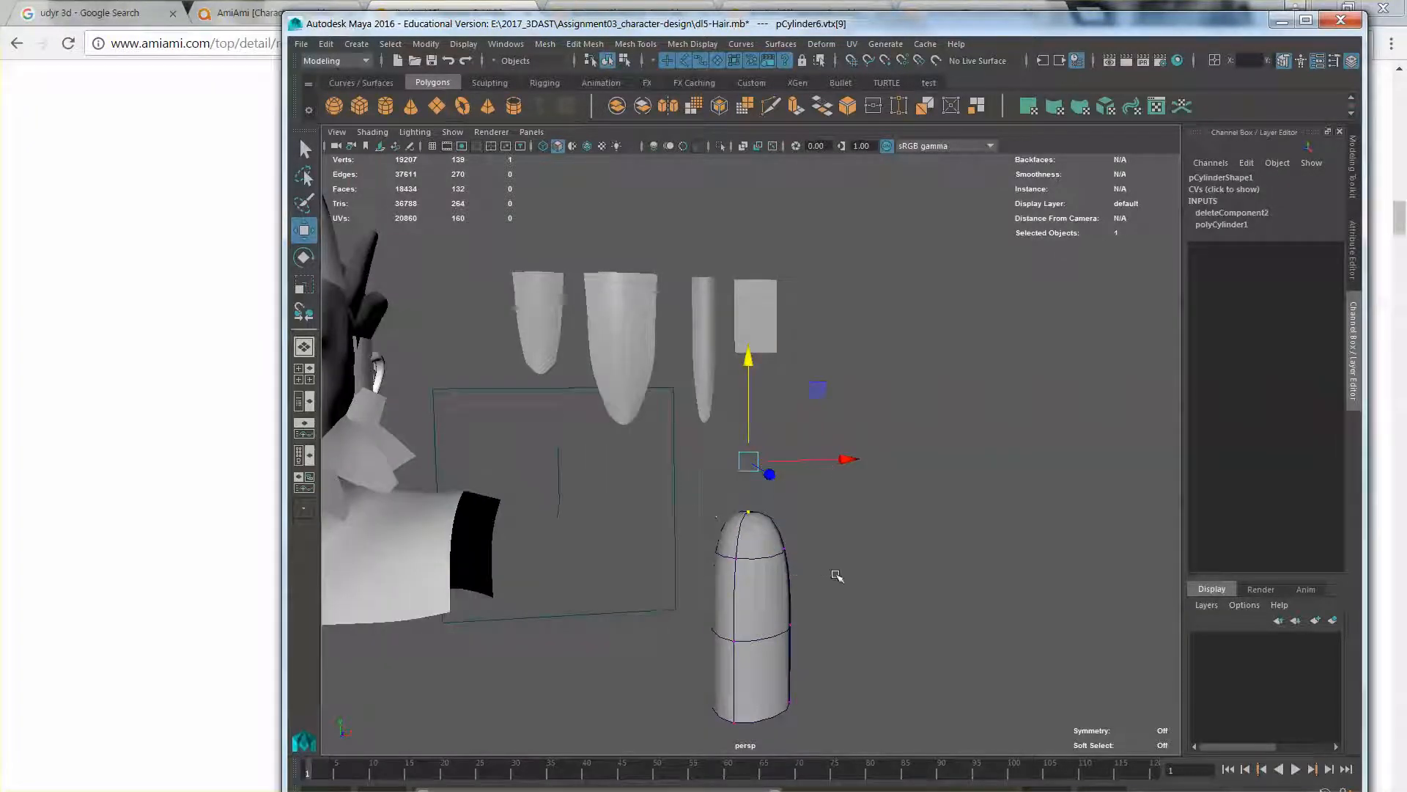
Scale the cylinder's top ring of vertices inward to taper it into a smooth-previewed spike
key(r)
drag(837, 576, 782, 517)
click(710, 418)
alt+drag(713, 438, 742, 463)
drag(657, 456, 845, 434)
key(w)
key(3)
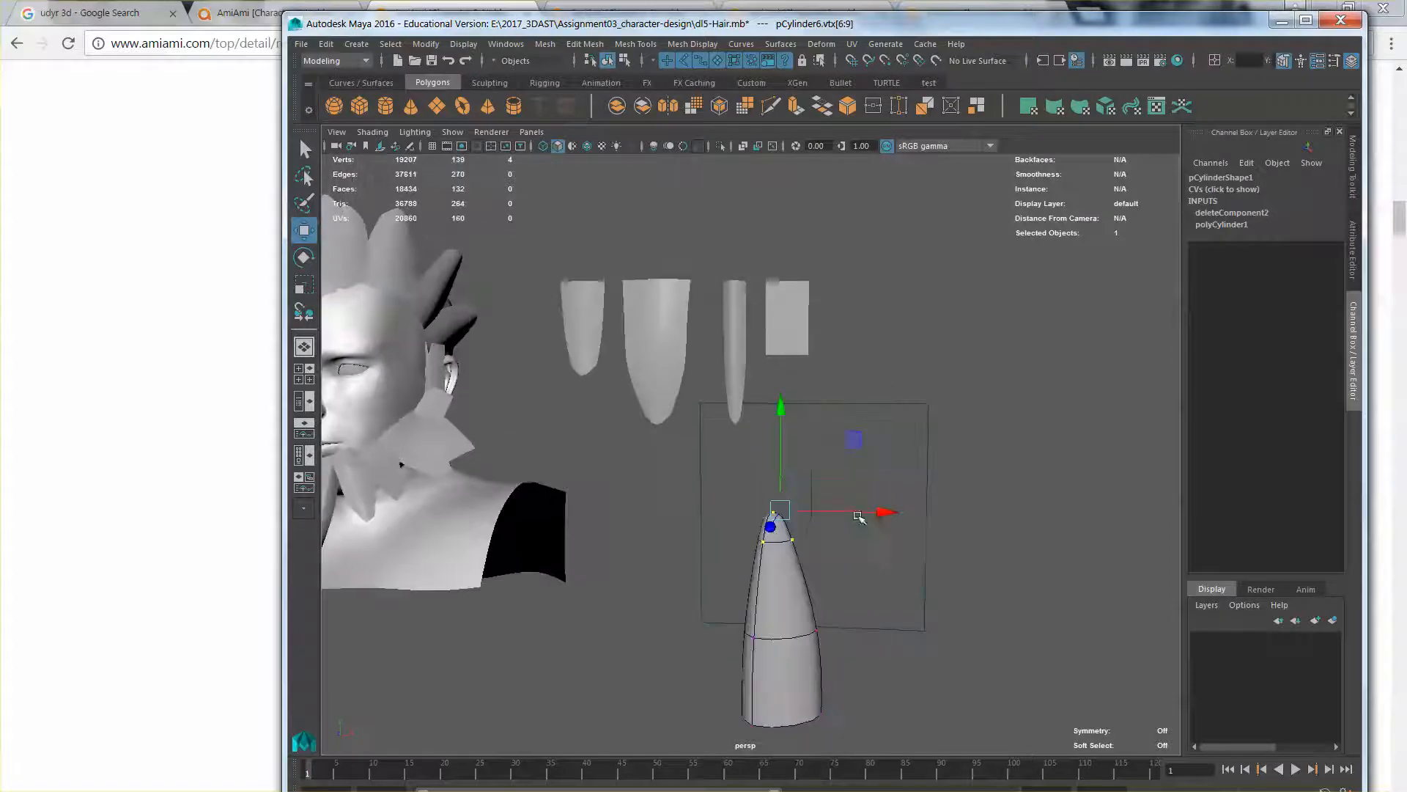
Scale up the bottom ring of vertices to widen the spike's base
alt+drag(859, 517, 829, 538)
drag(858, 682, 859, 683)
key(r)
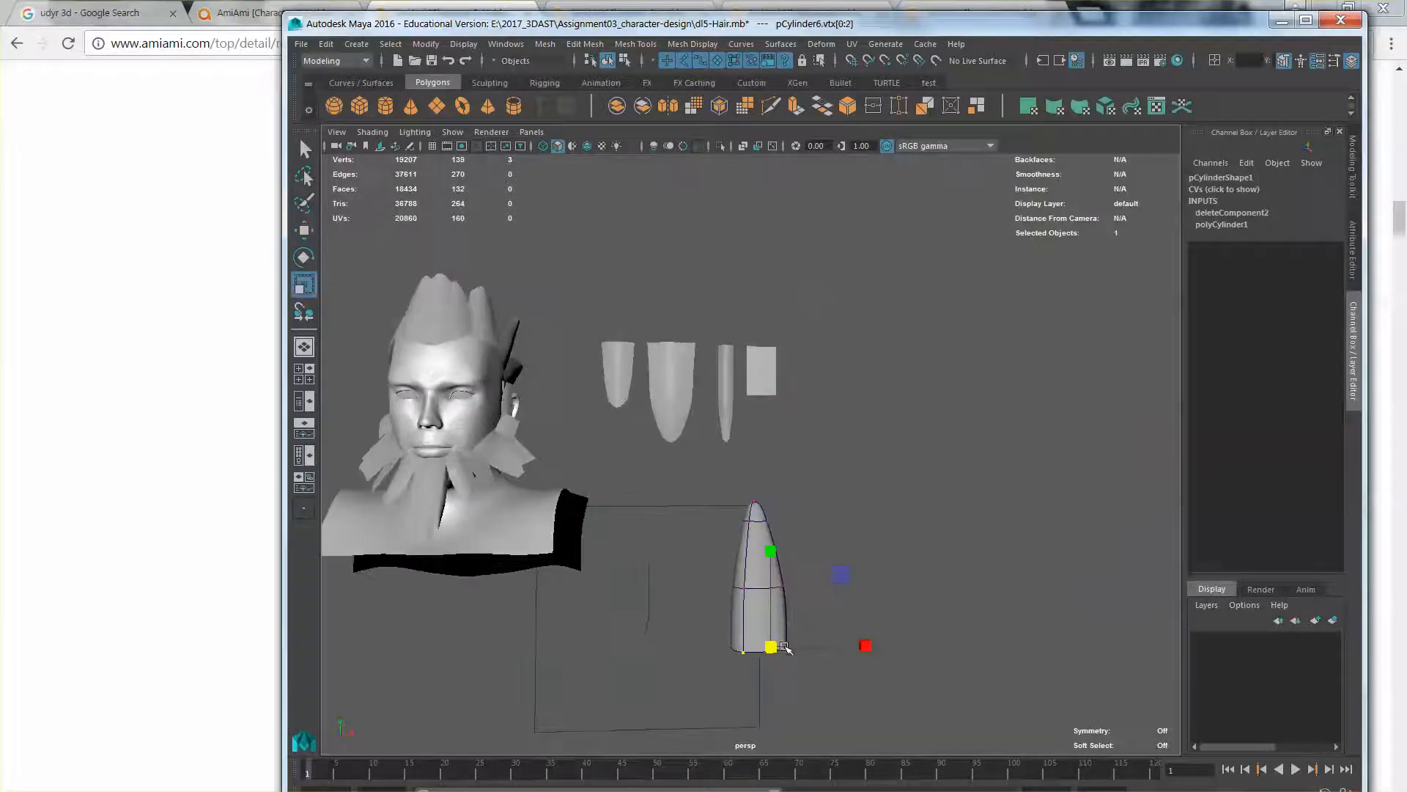
drag(771, 648, 788, 654)
key(w)
Return to object selection and move the whole spike up beside the sample hair cards
right_drag(748, 530, 817, 425)
scroll(781, 582, down, 4)
alt+drag(782, 553, 791, 581)
drag(820, 461, 889, 326)
alt+drag(896, 499, 870, 465)
scroll(800, 444, up, 2)
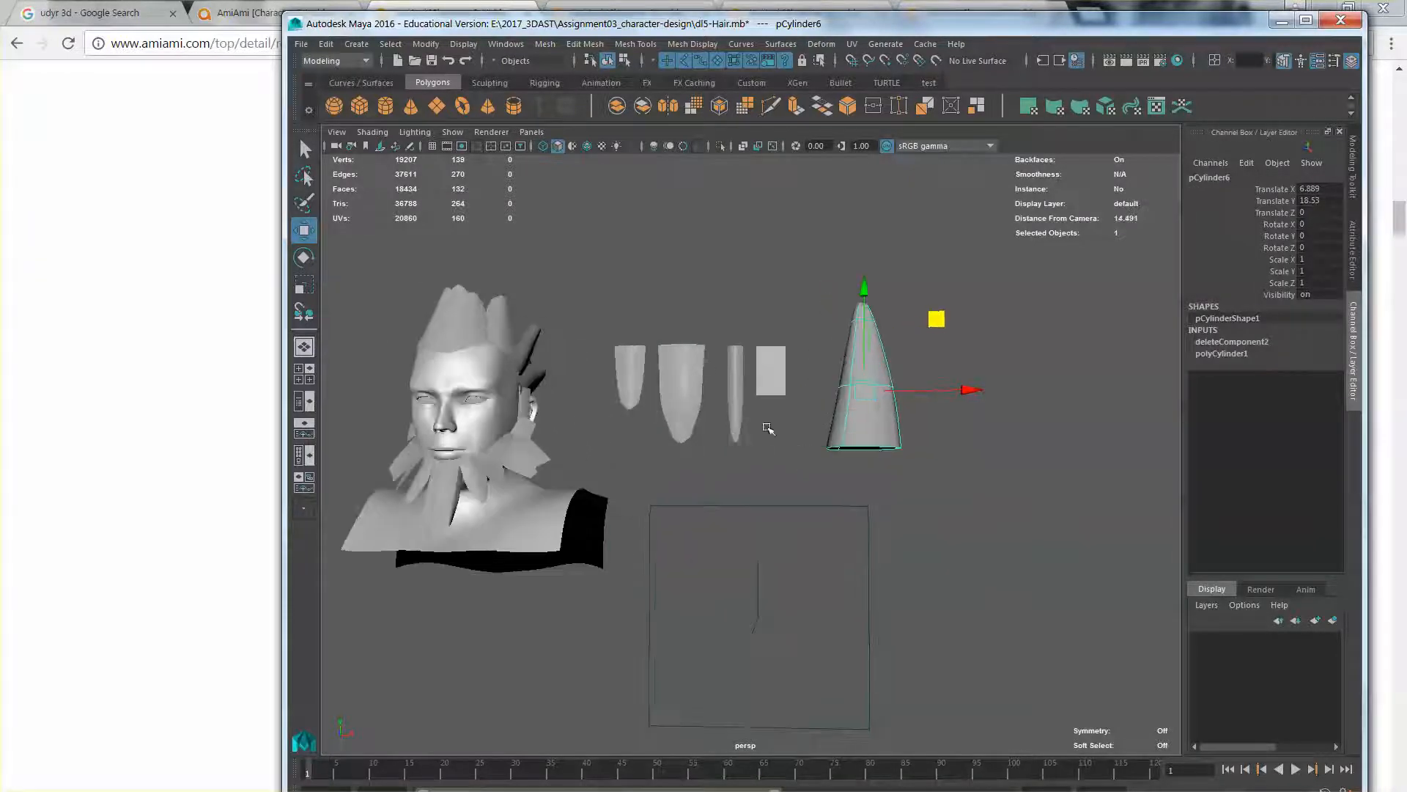
Switch to the browser to examine the reference figure's spiky hair from back and front, and return to Maya
key(alt+Tab)
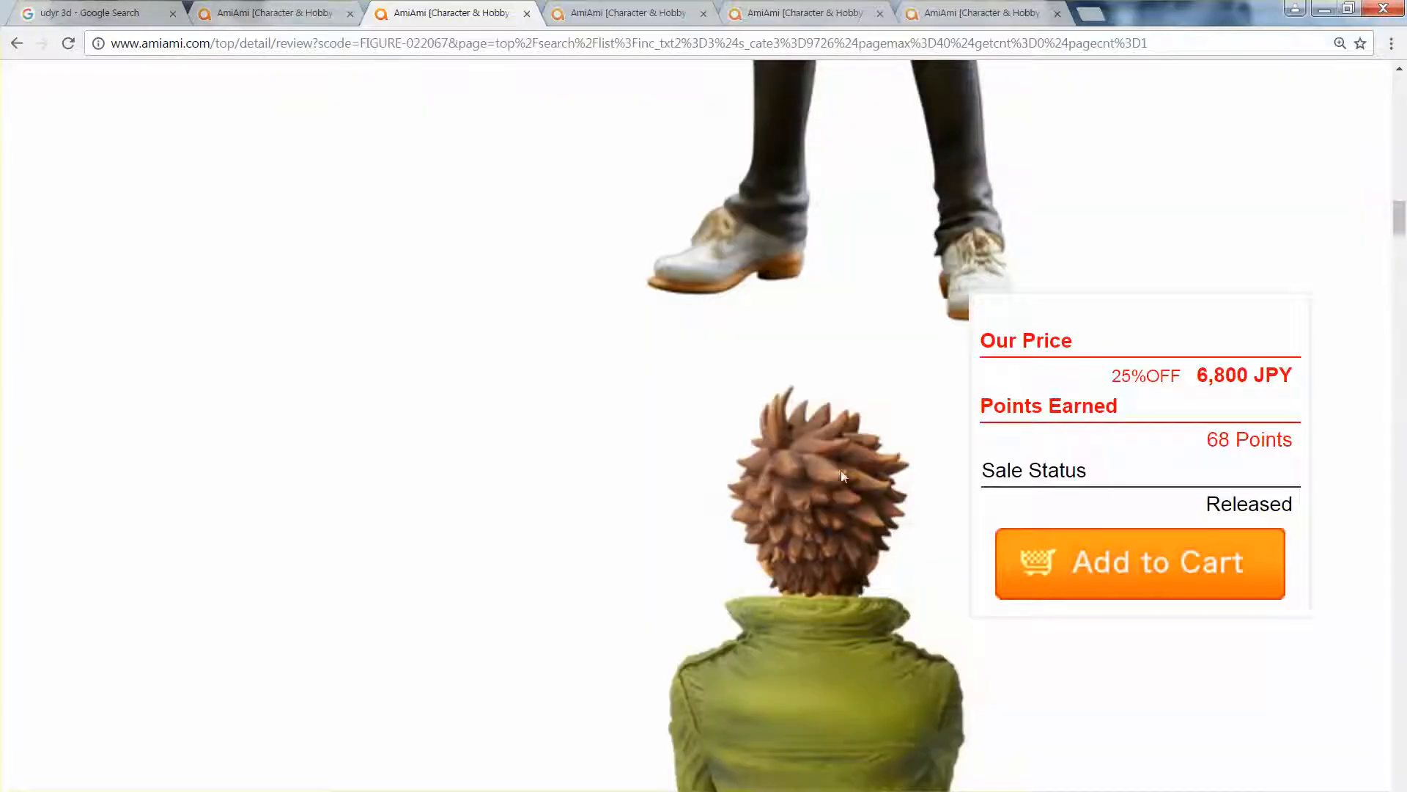
key(alt+Tab)
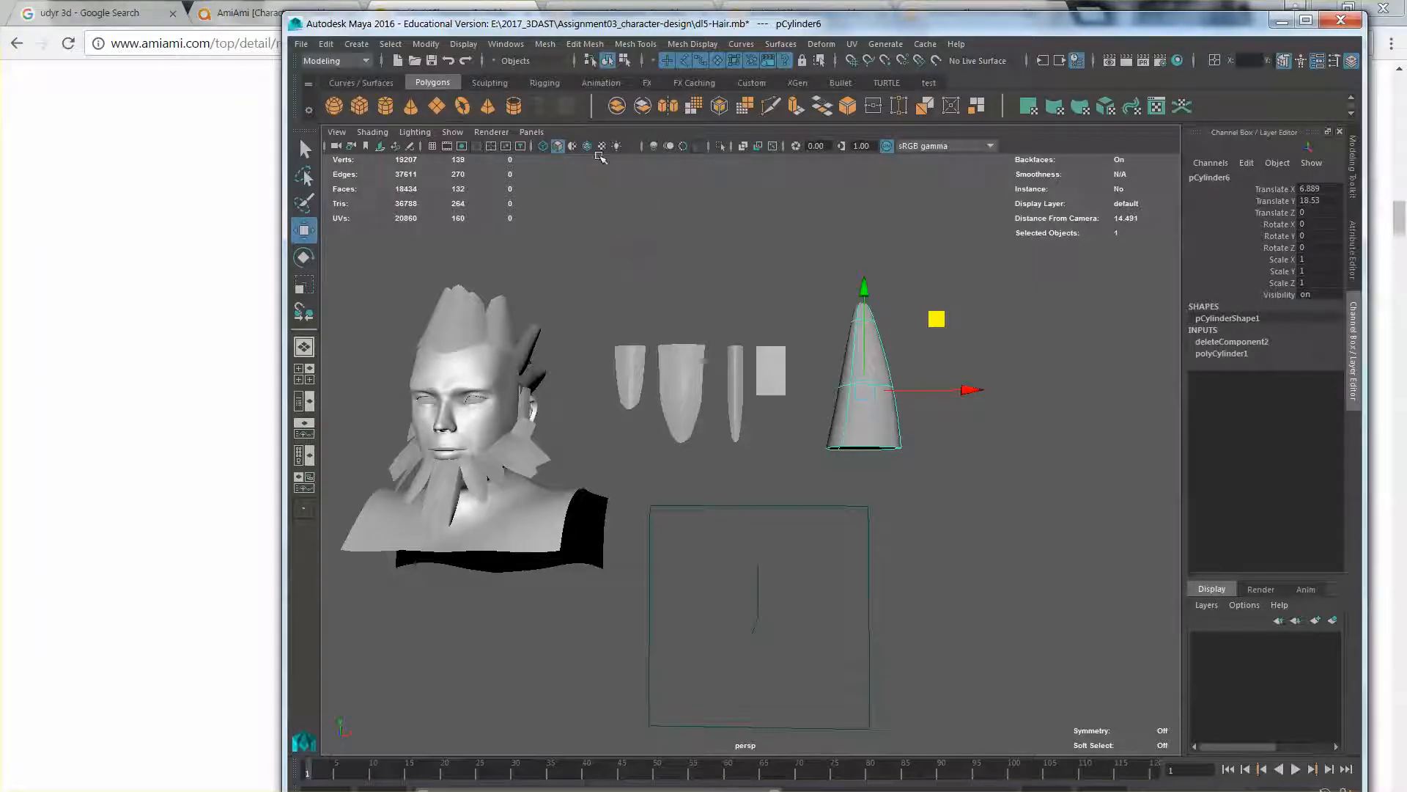
alt+drag(830, 286, 867, 312)
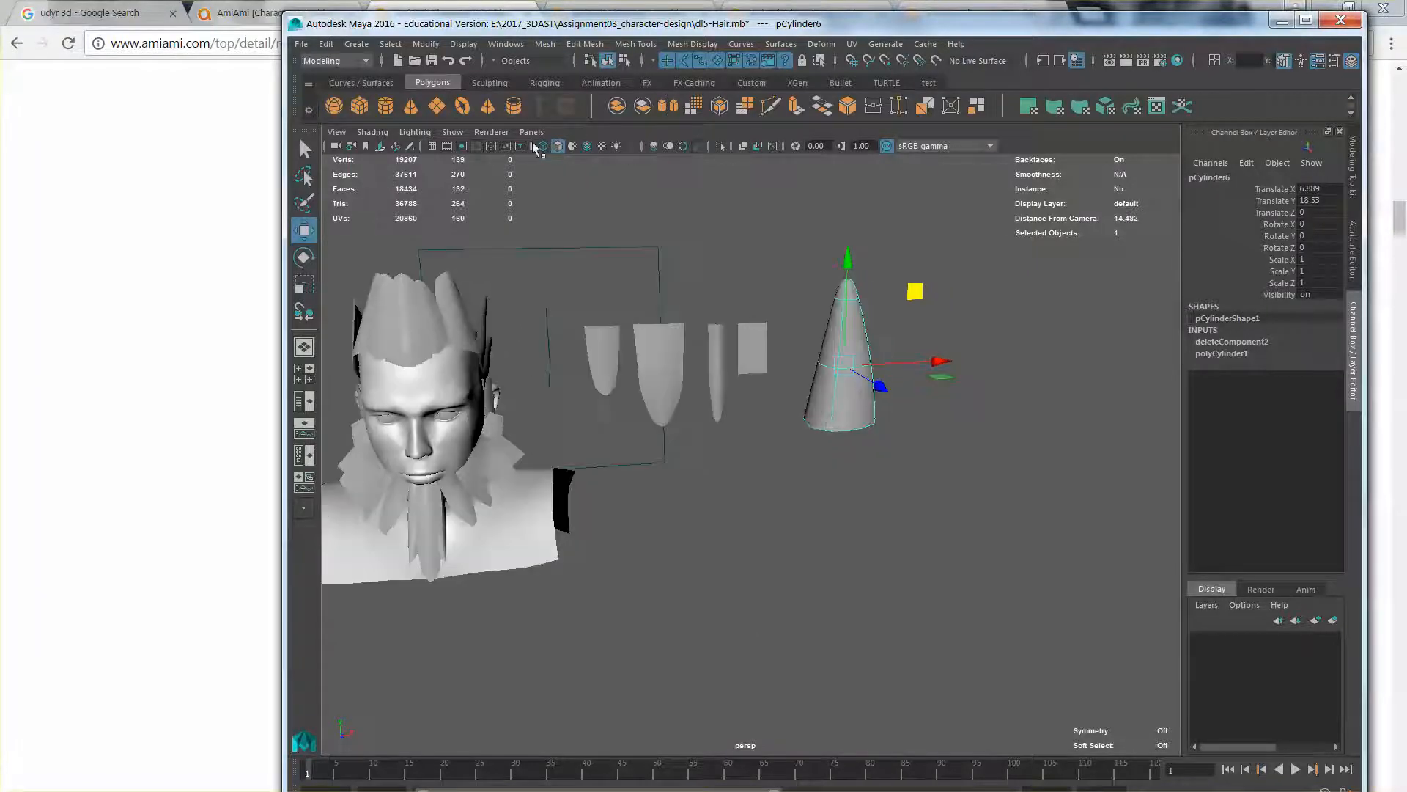
key(alt+Tab)
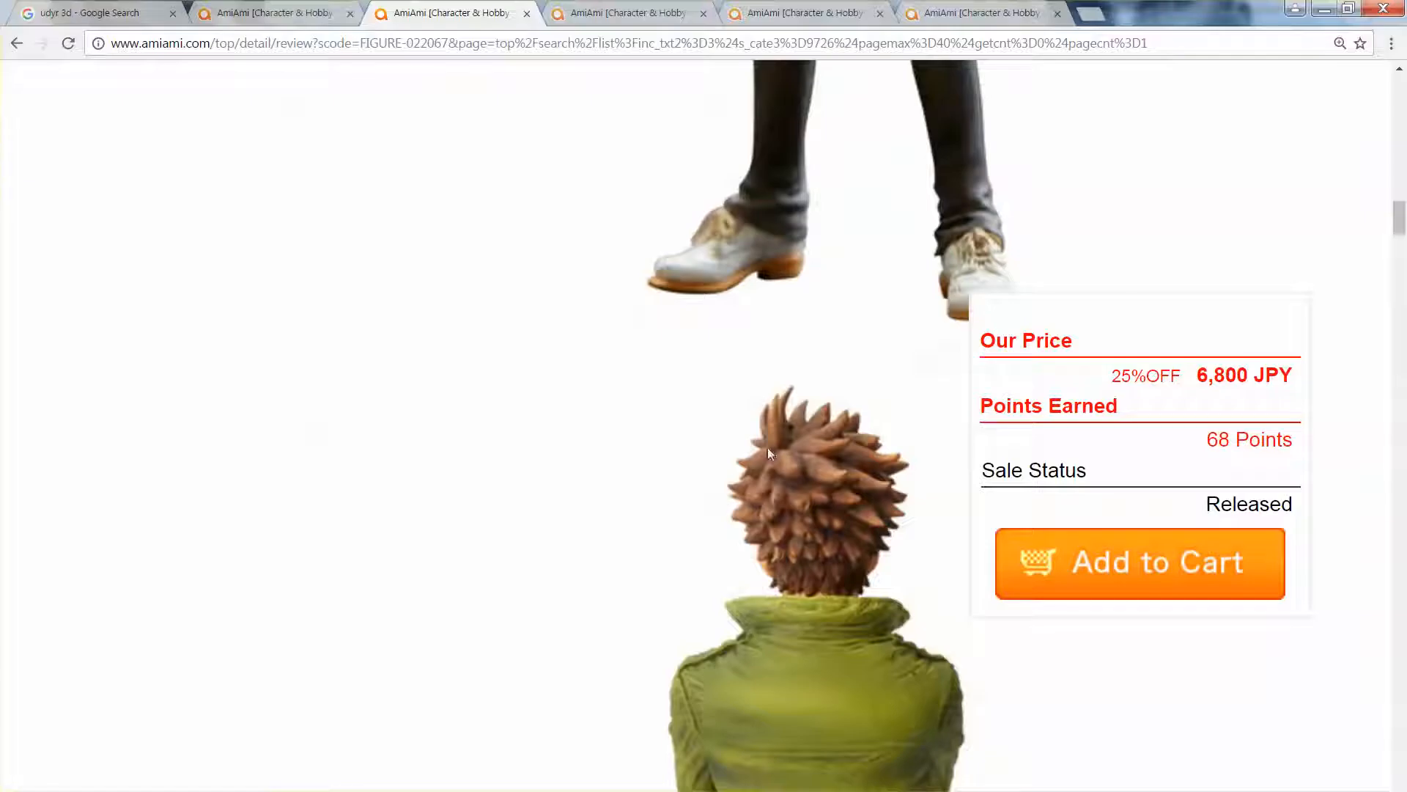
scroll(767, 453, up, 15)
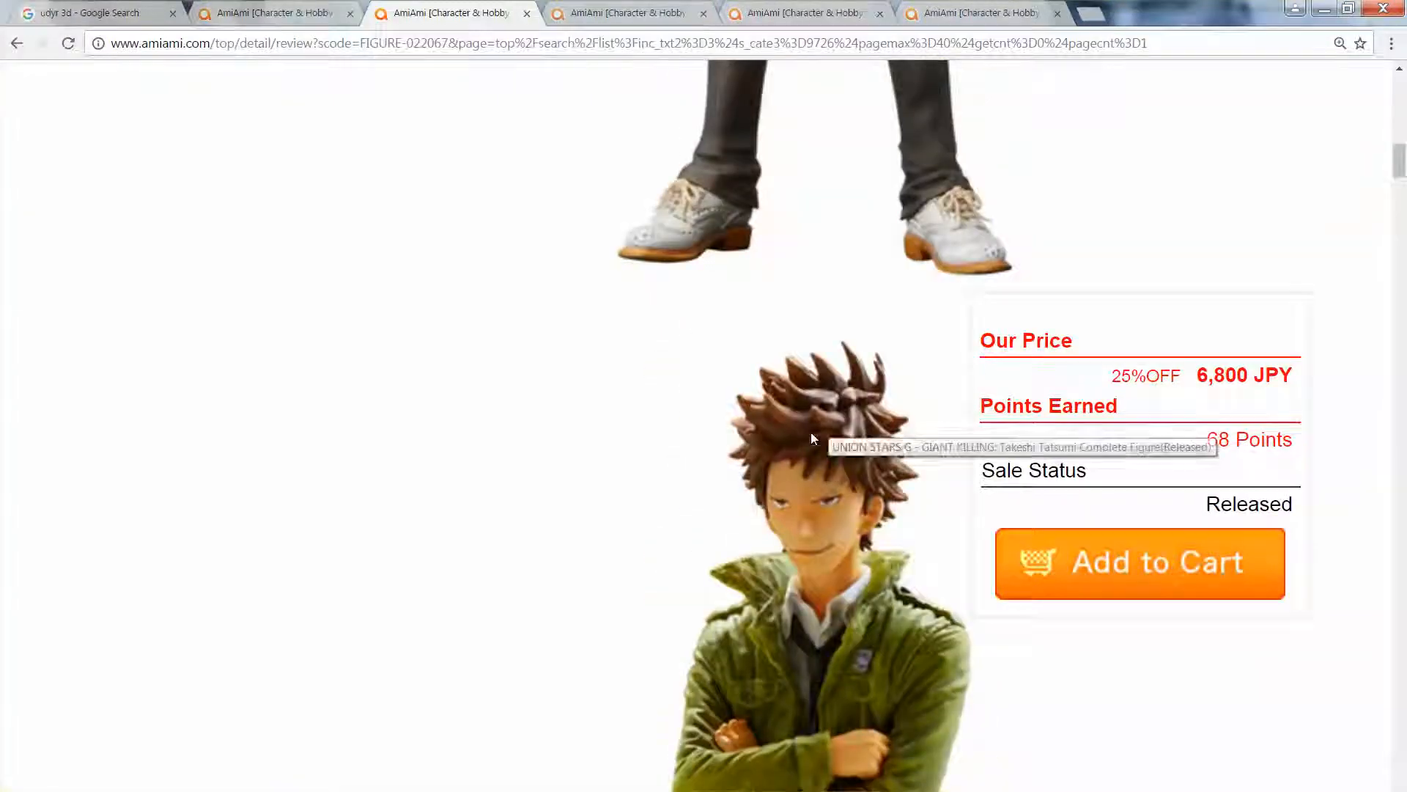
key(alt+Tab)
Turn on textured display in the viewport to show the hair textures on the head and sample cards
alt+middle_drag(745, 414, 823, 410)
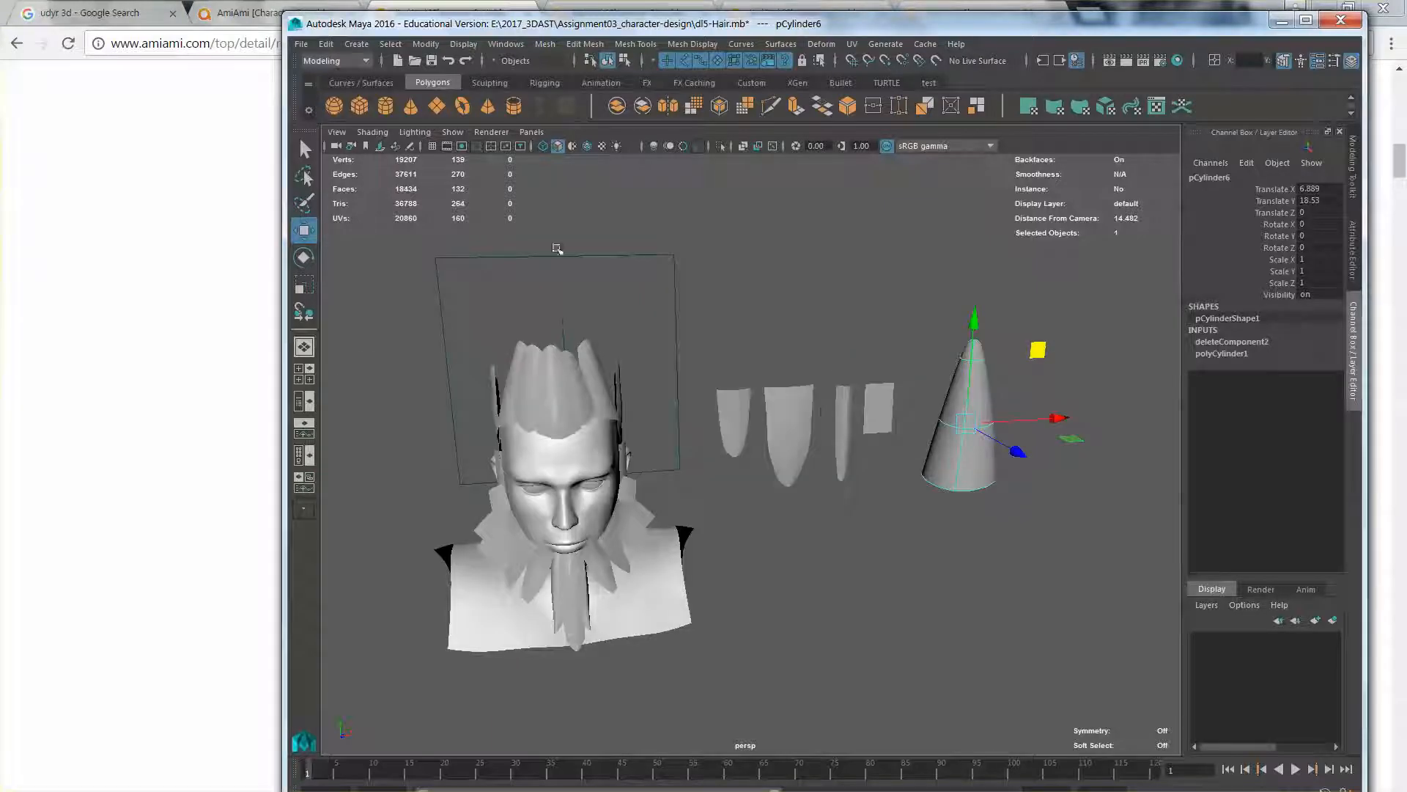
click(603, 145)
alt+drag(716, 333, 732, 304)
scroll(730, 302, up, 2)
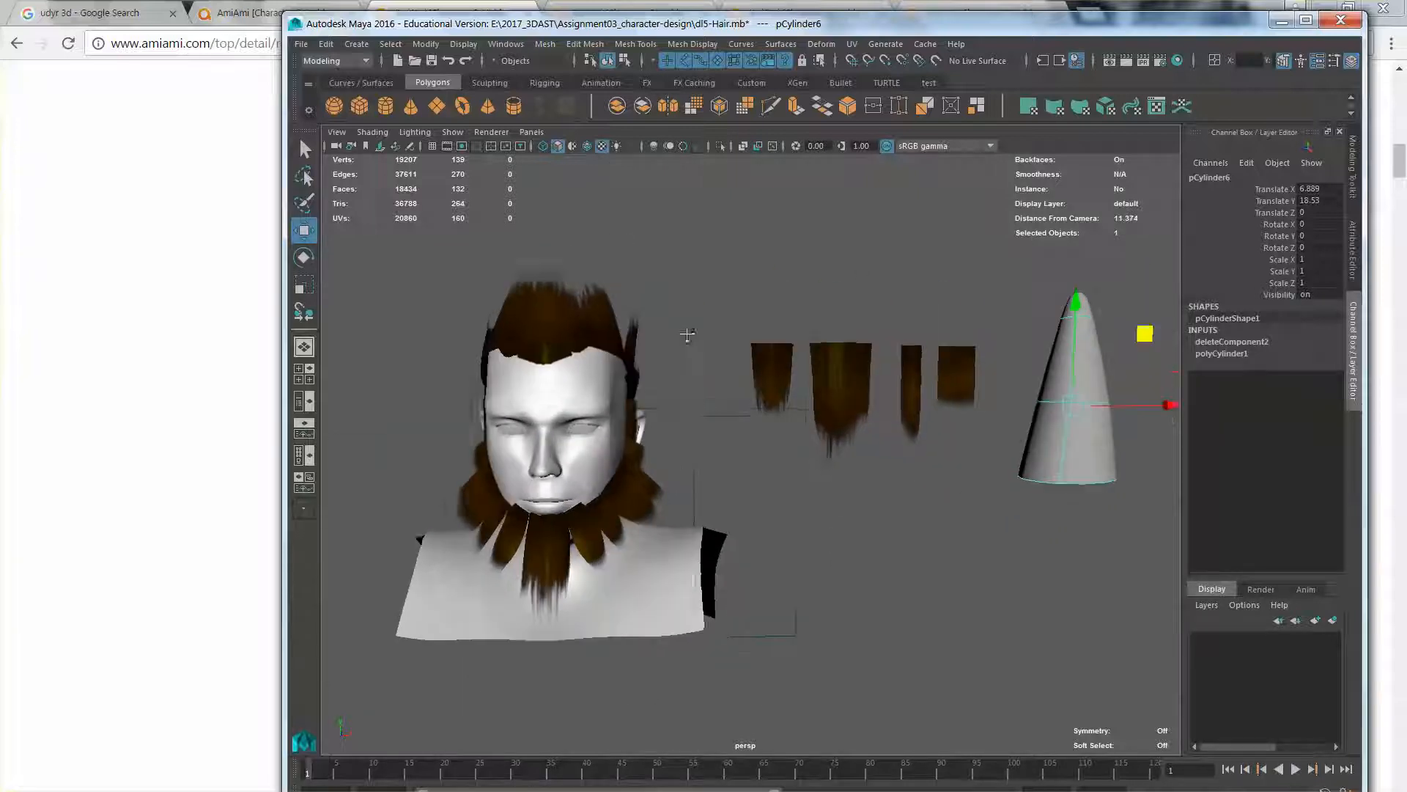